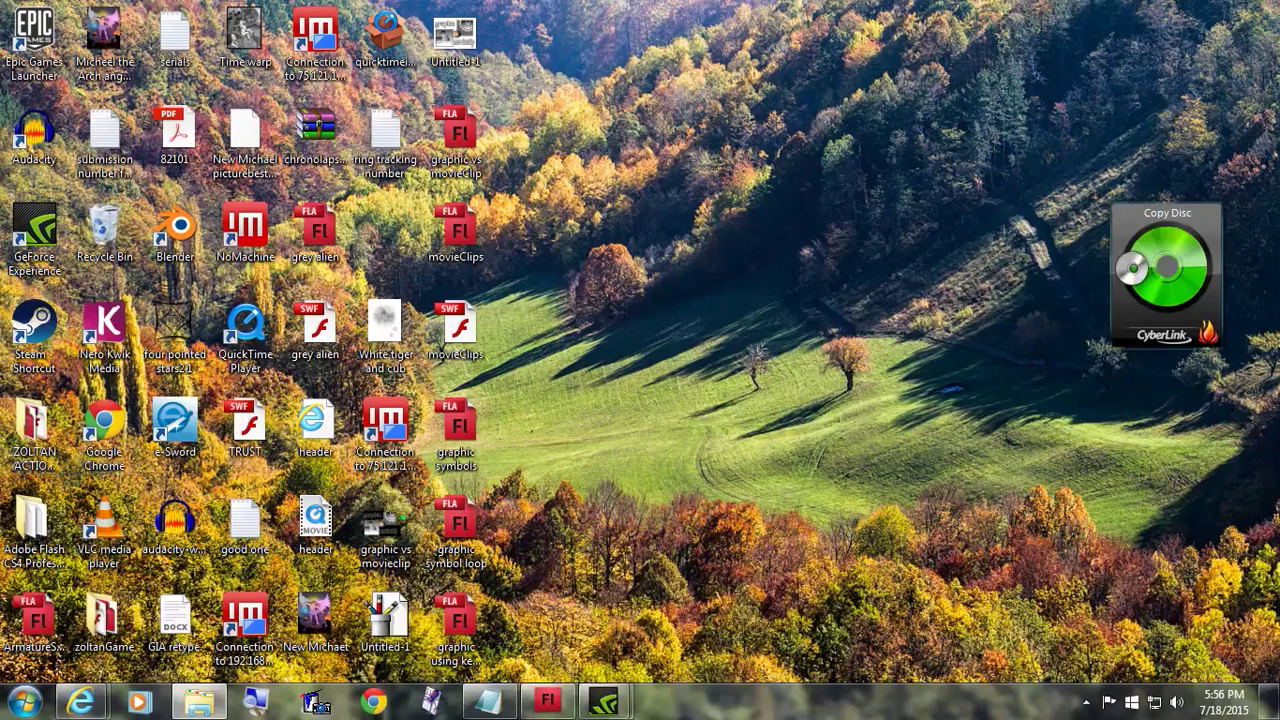
Switch to Flash and set the looping option of the eyePack2 eyes graphic to Loop.
{"action": "left_click", "coordinate": [546, 704]}
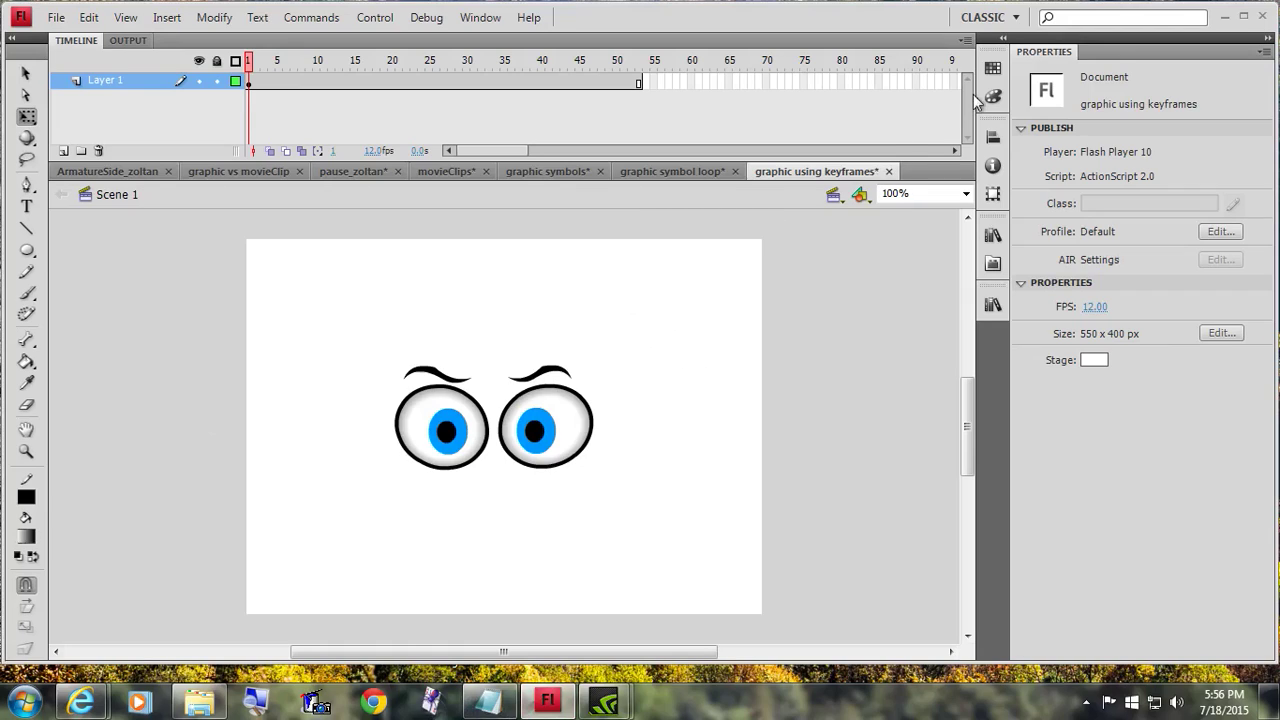
{"action": "left_click", "coordinate": [509, 430]}
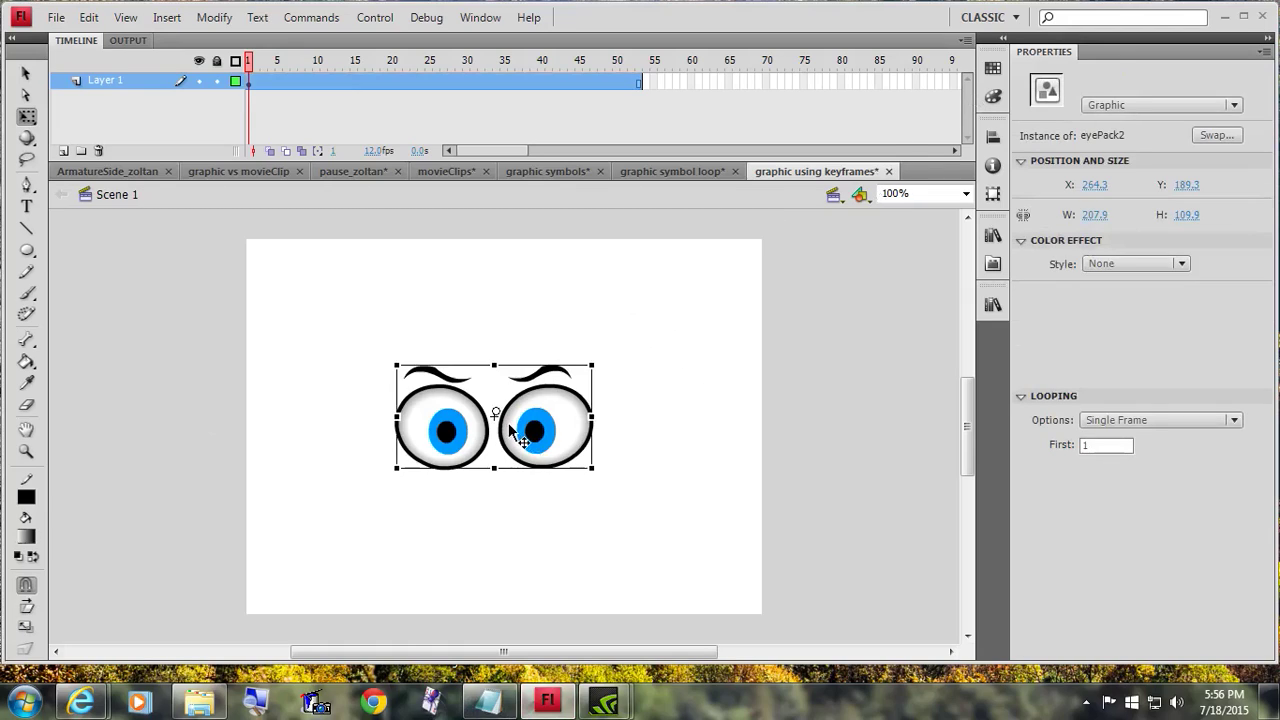
{"action": "left_click", "coordinate": [262, 704]}
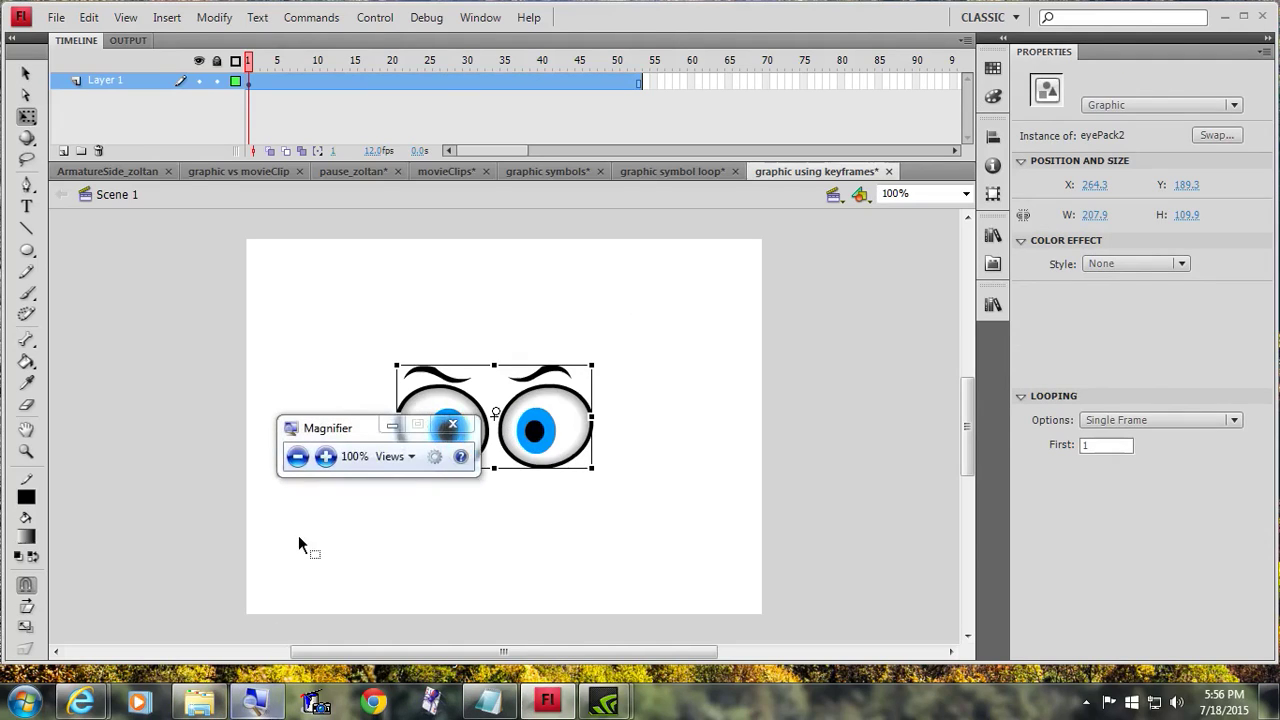
{"action": "left_click", "coordinate": [326, 457]}
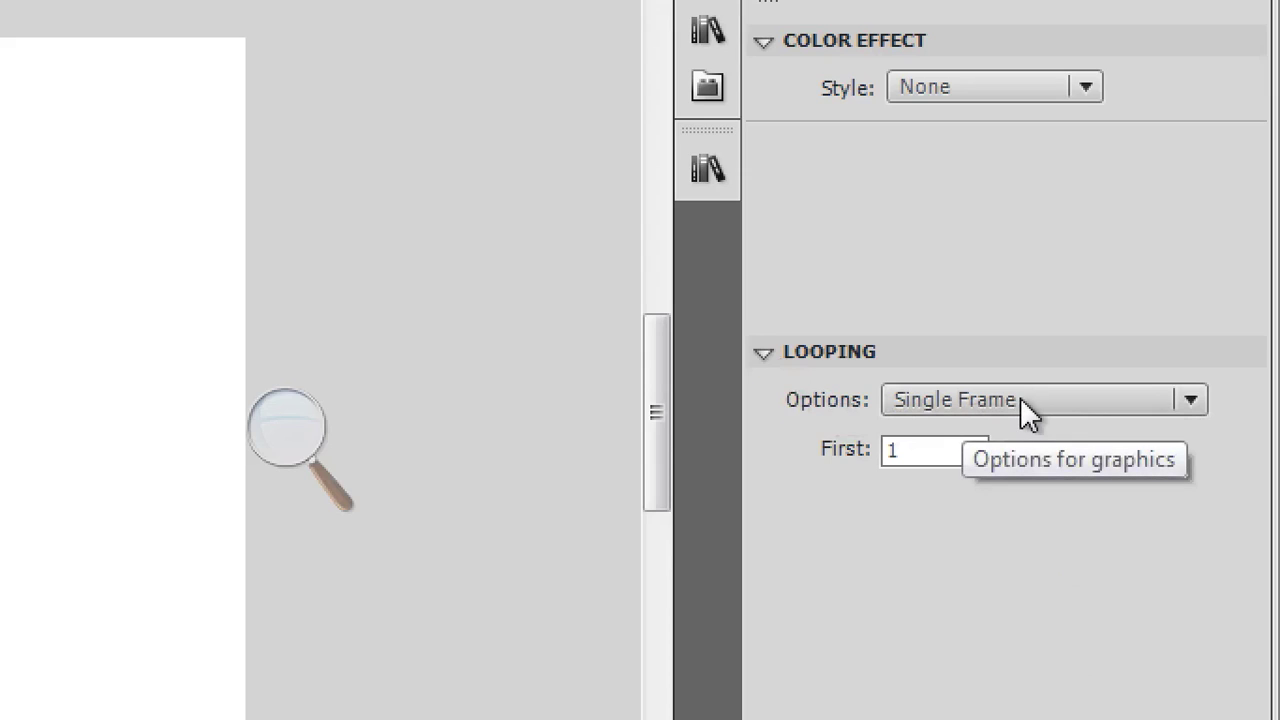
{"action": "left_click", "coordinate": [1190, 400]}
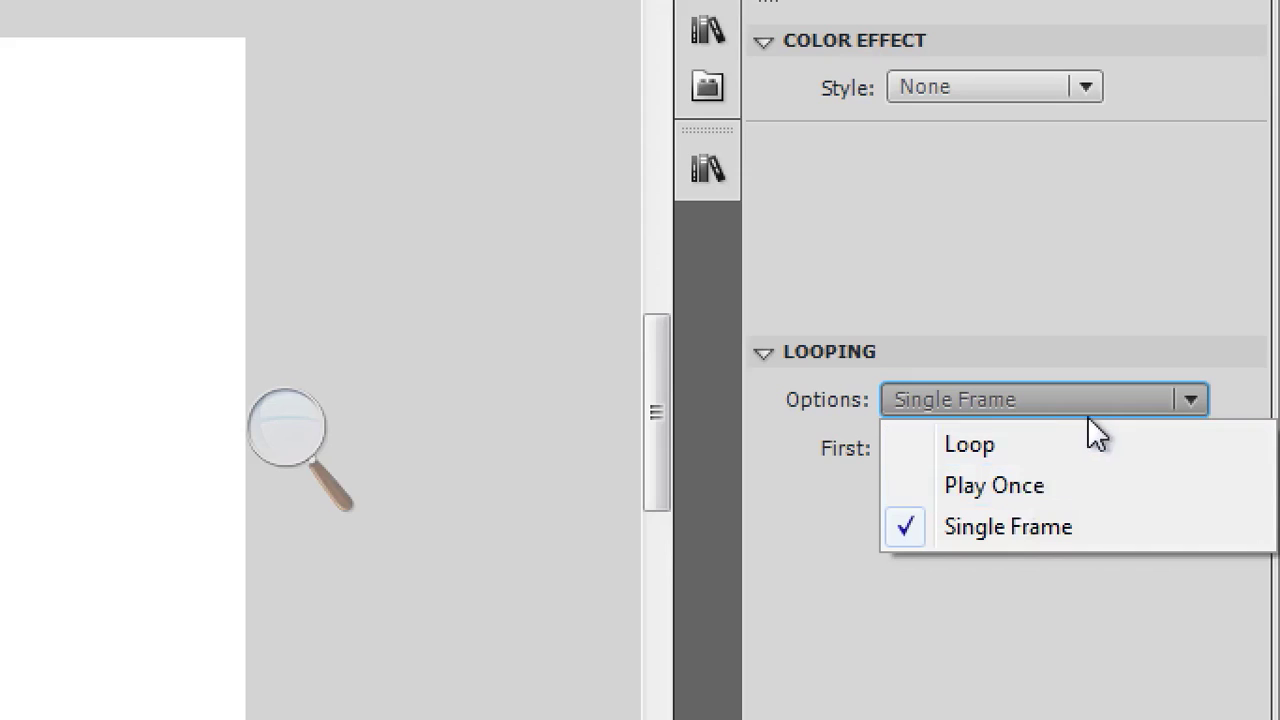
{"action": "left_click", "coordinate": [1018, 444]}
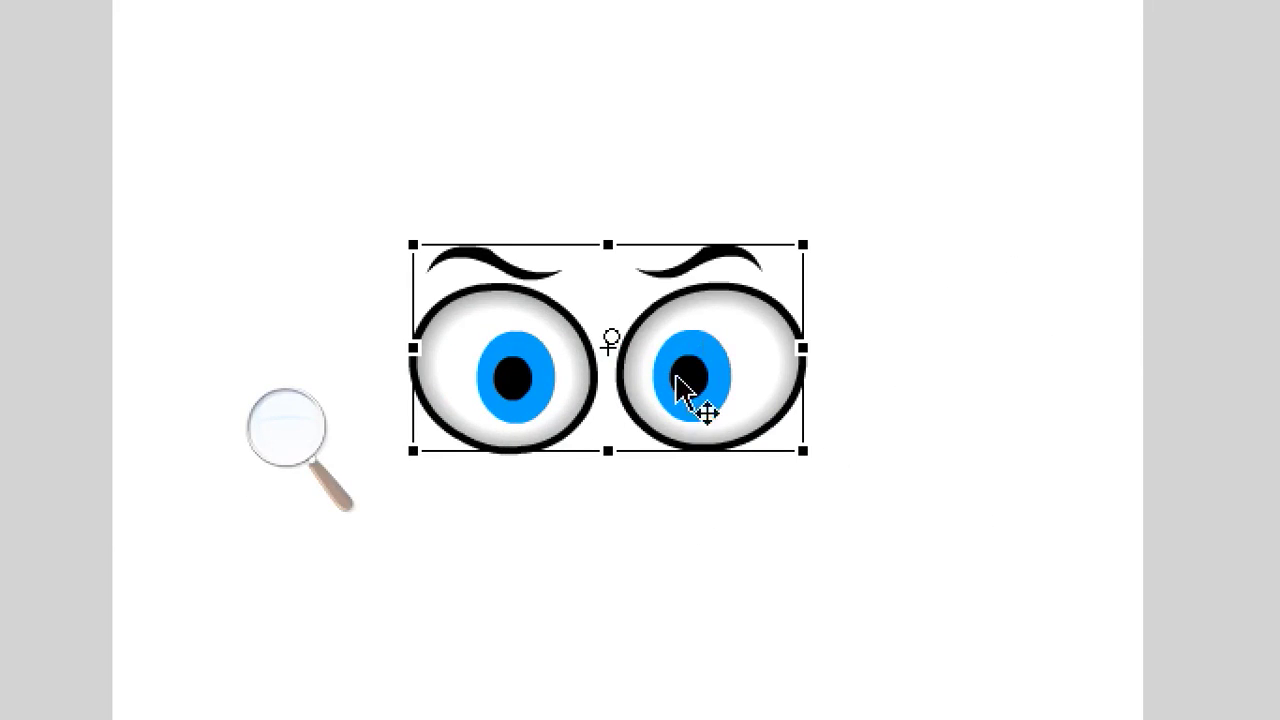
{"action": "left_click", "coordinate": [318, 420]}
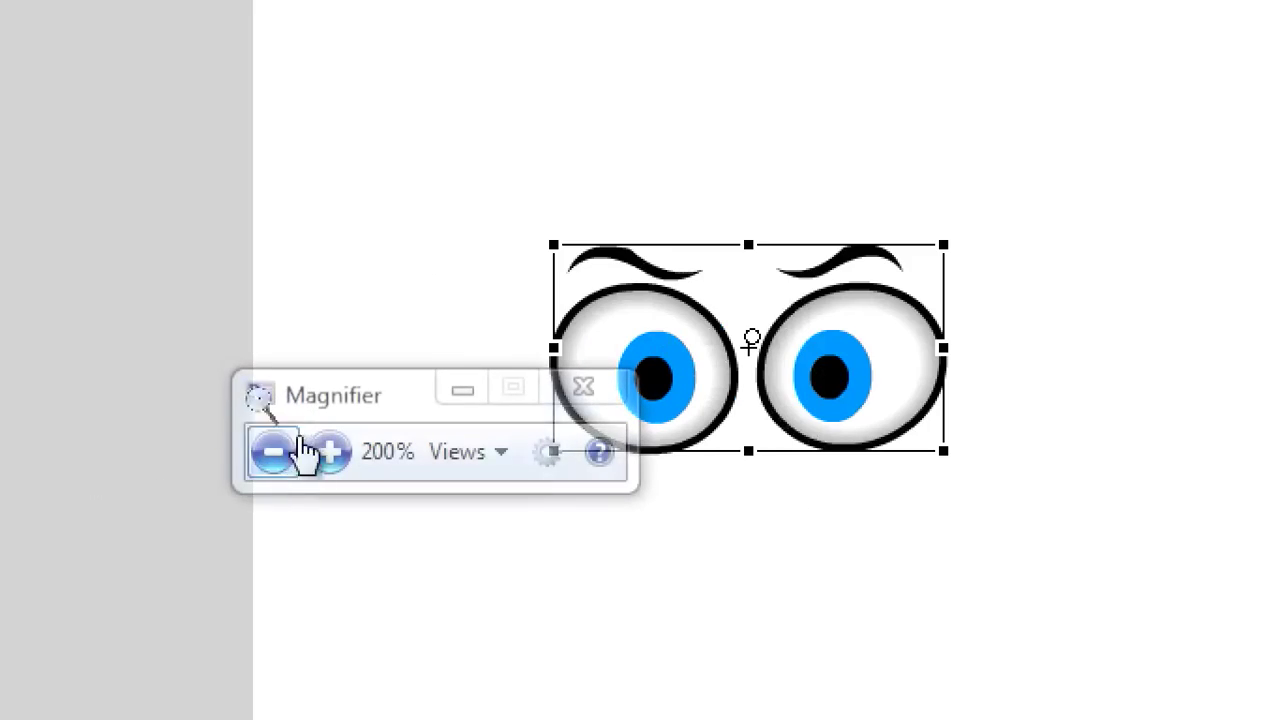
{"action": "left_click", "coordinate": [274, 449]}
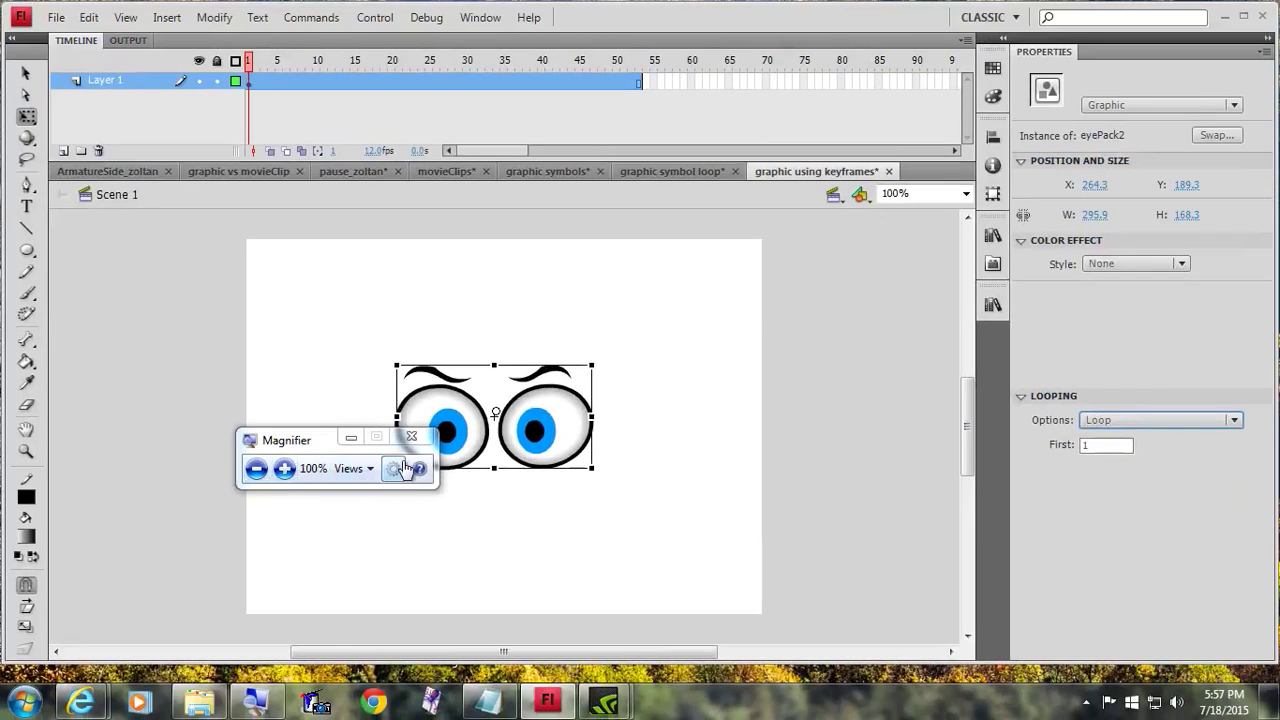
Open the eyes symbol for editing, scrub through its first few keyframes, and return to the main scene.
{"action": "double_click", "coordinate": [481, 418]}
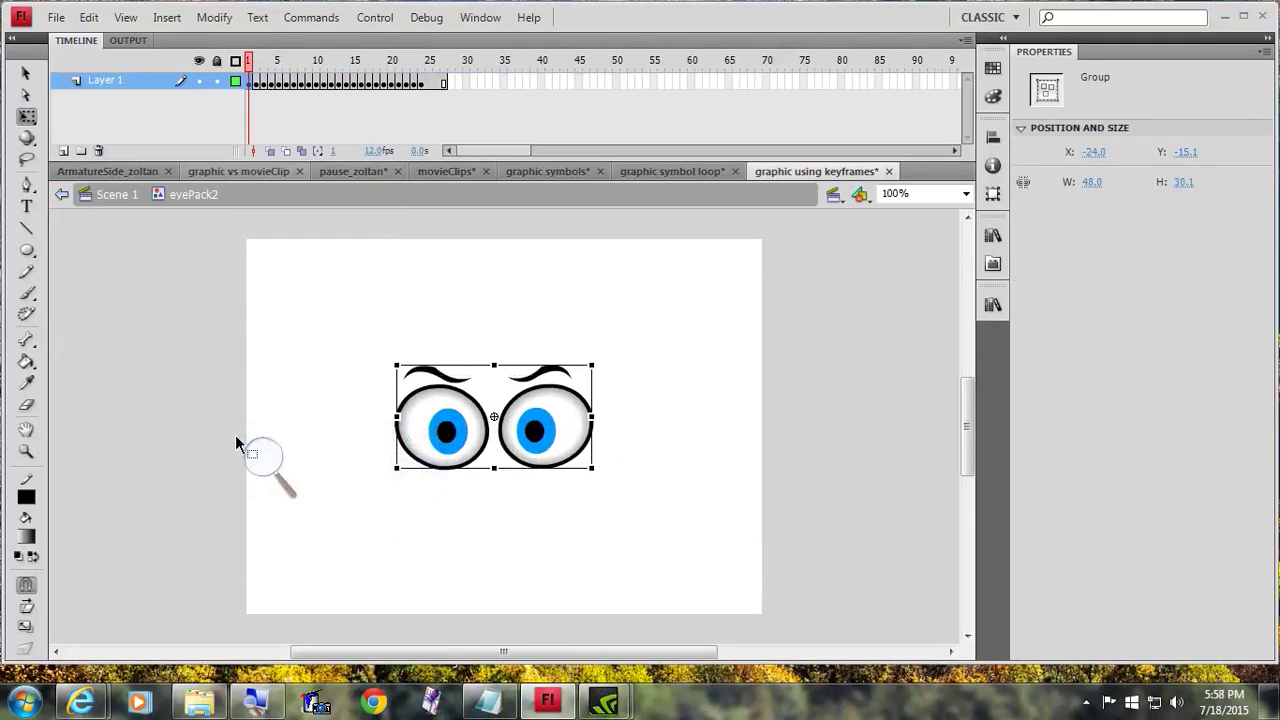
{"action": "left_click", "coordinate": [265, 458]}
{"action": "left_click", "coordinate": [275, 468]}
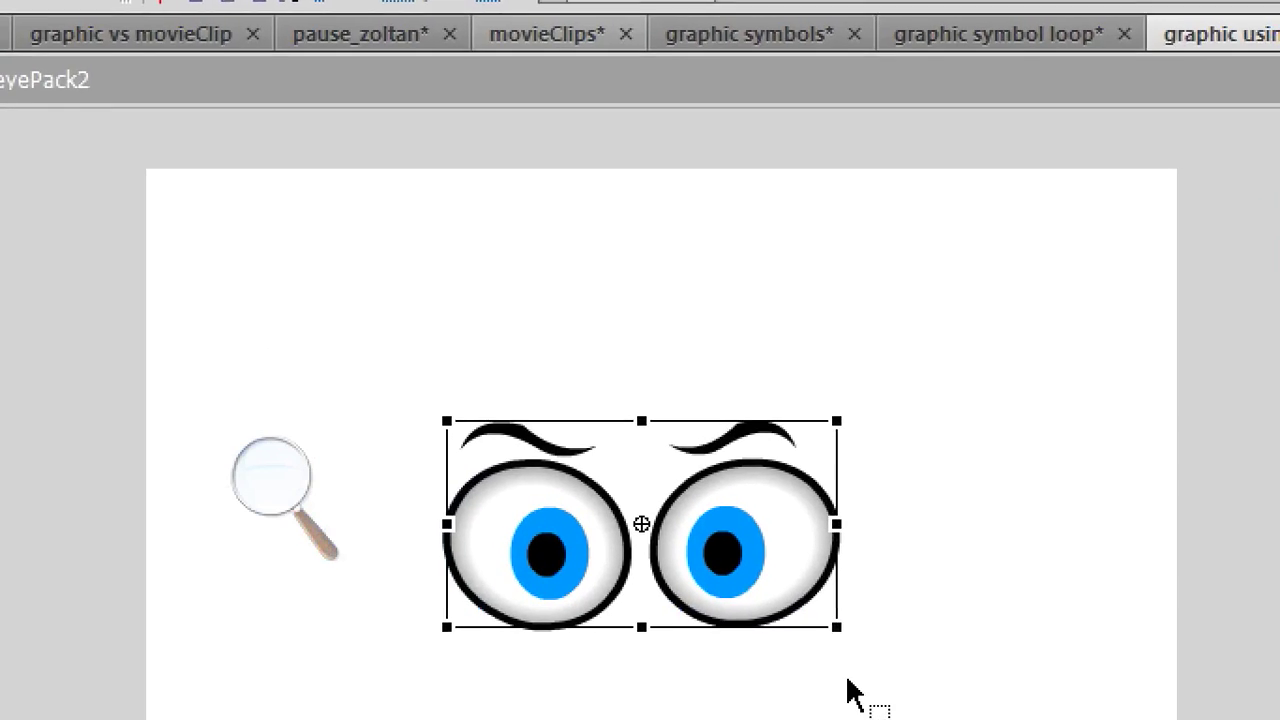
{"action": "left_click", "coordinate": [280, 455]}
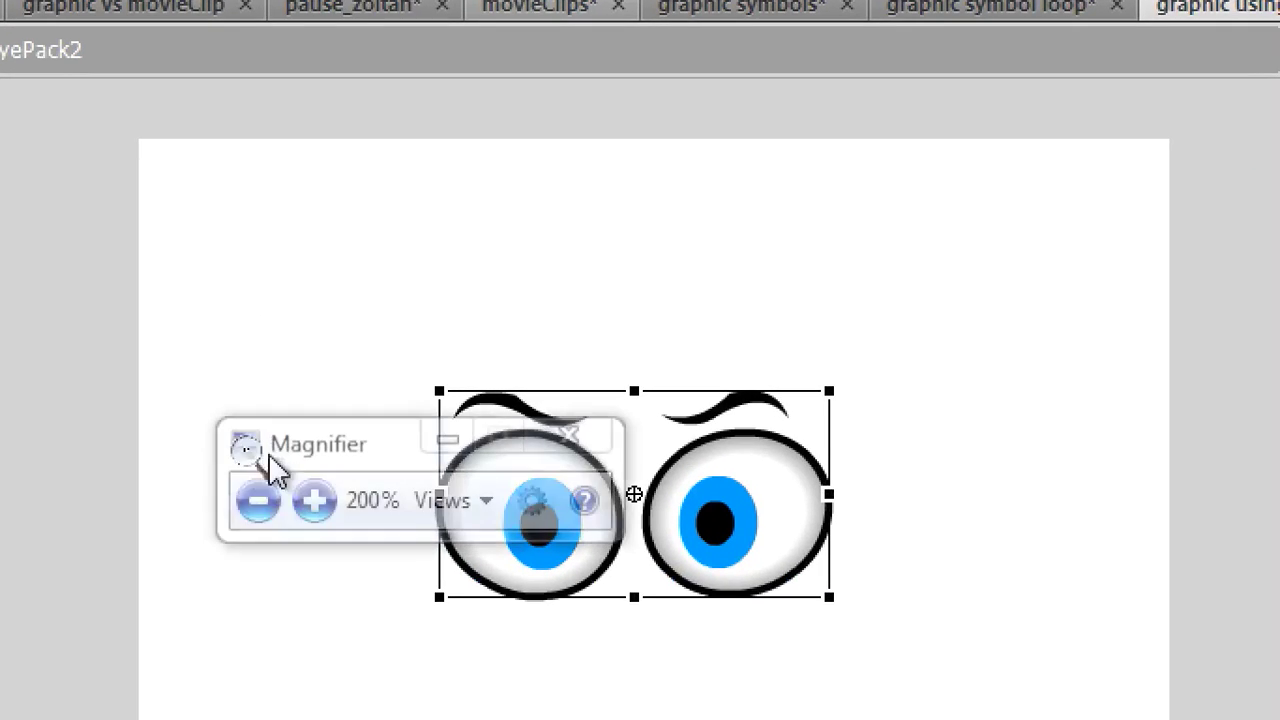
{"action": "left_click", "coordinate": [265, 508]}
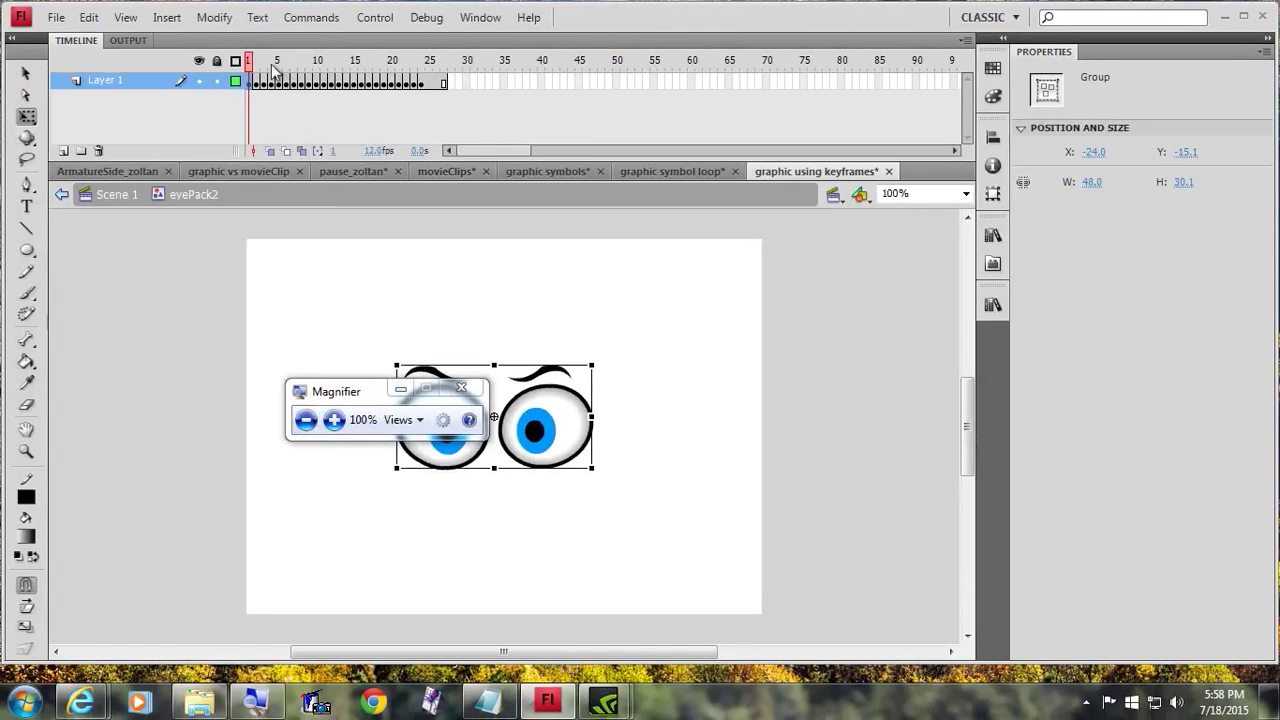
{"action": "left_click_drag", "start_coordinate": [254, 63], "coordinate": [264, 62]}
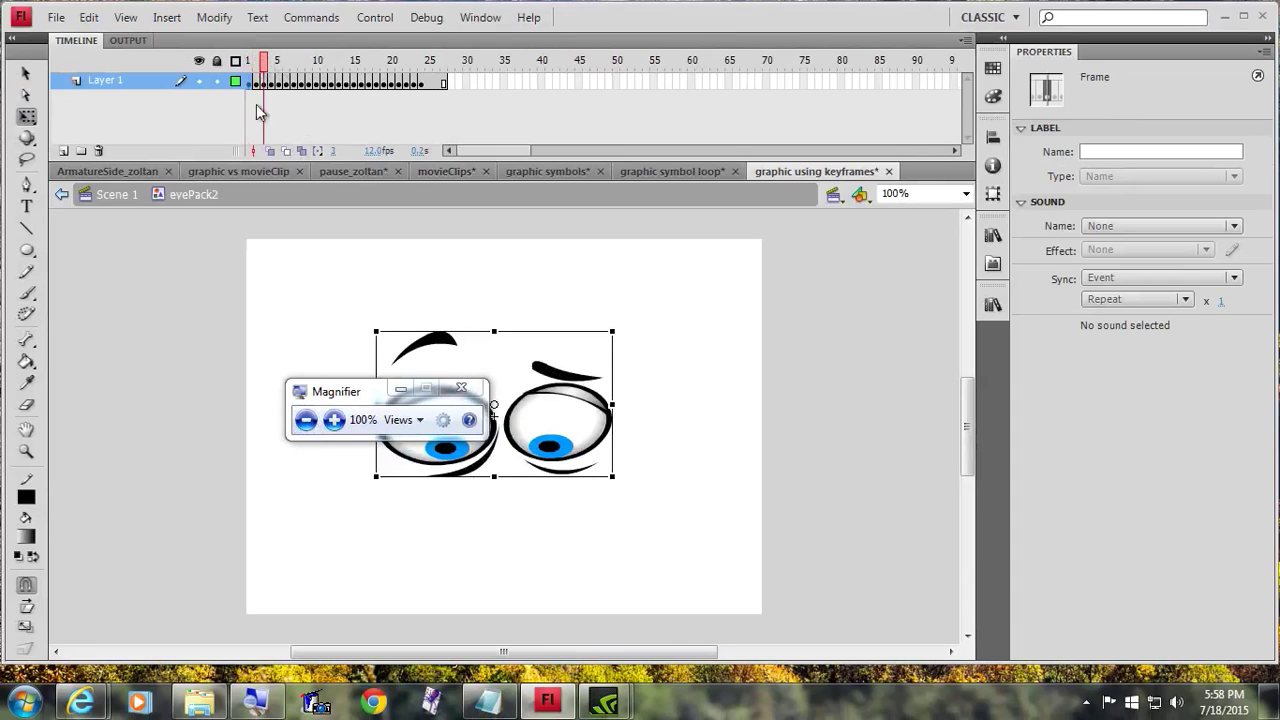
{"action": "left_click", "coordinate": [345, 393]}
{"action": "left_click", "coordinate": [314, 410]}
{"action": "left_click_drag", "start_coordinate": [355, 393], "coordinate": [127, 418]}
{"action": "mouse_move", "coordinate": [266, 66]}
{"action": "left_mouse_down"}
{"action": "mouse_move", "coordinate": [416, 62]}
{"action": "mouse_move", "coordinate": [323, 62]}
{"action": "mouse_move", "coordinate": [255, 82]}
{"action": "left_mouse_up"}
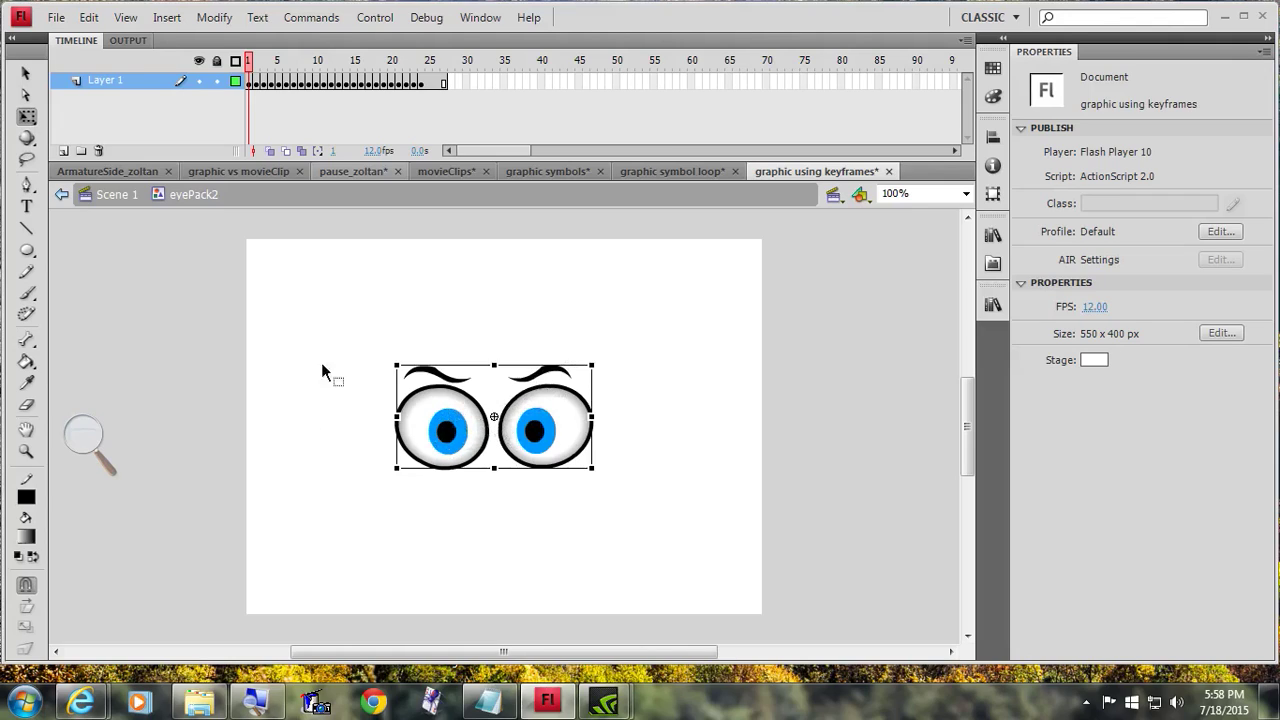
{"action": "double_click", "coordinate": [293, 379]}
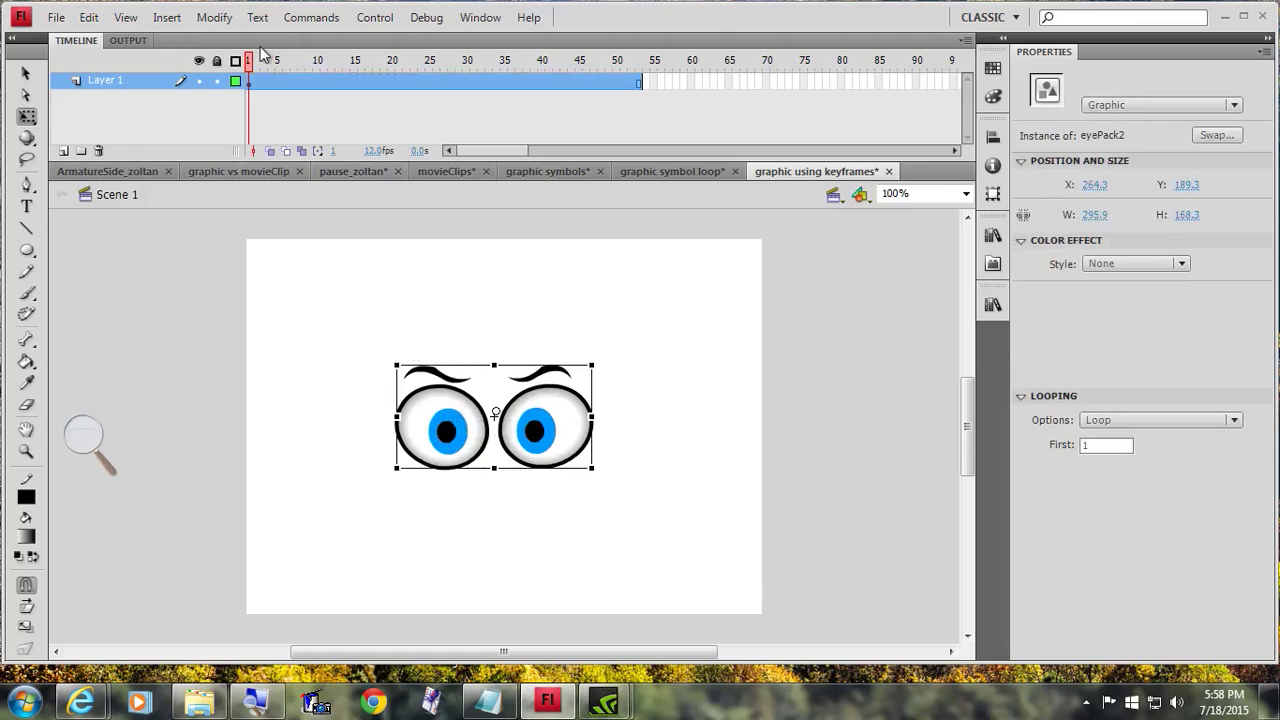
Remove frames 2 through 53 from Layer 1 in the main scene's timeline.
{"action": "left_click", "coordinate": [257, 100]}
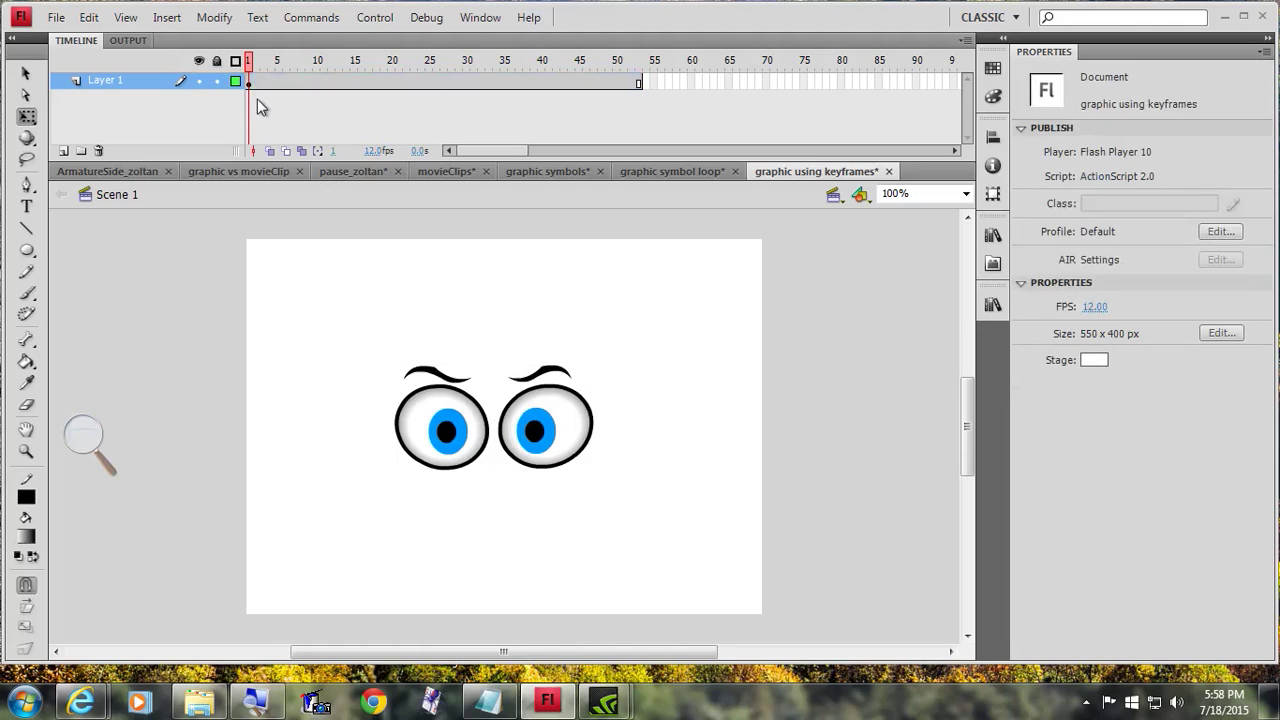
{"action": "left_click_drag", "start_coordinate": [257, 85], "coordinate": [636, 113]}
{"action": "right_click", "coordinate": [573, 80]}
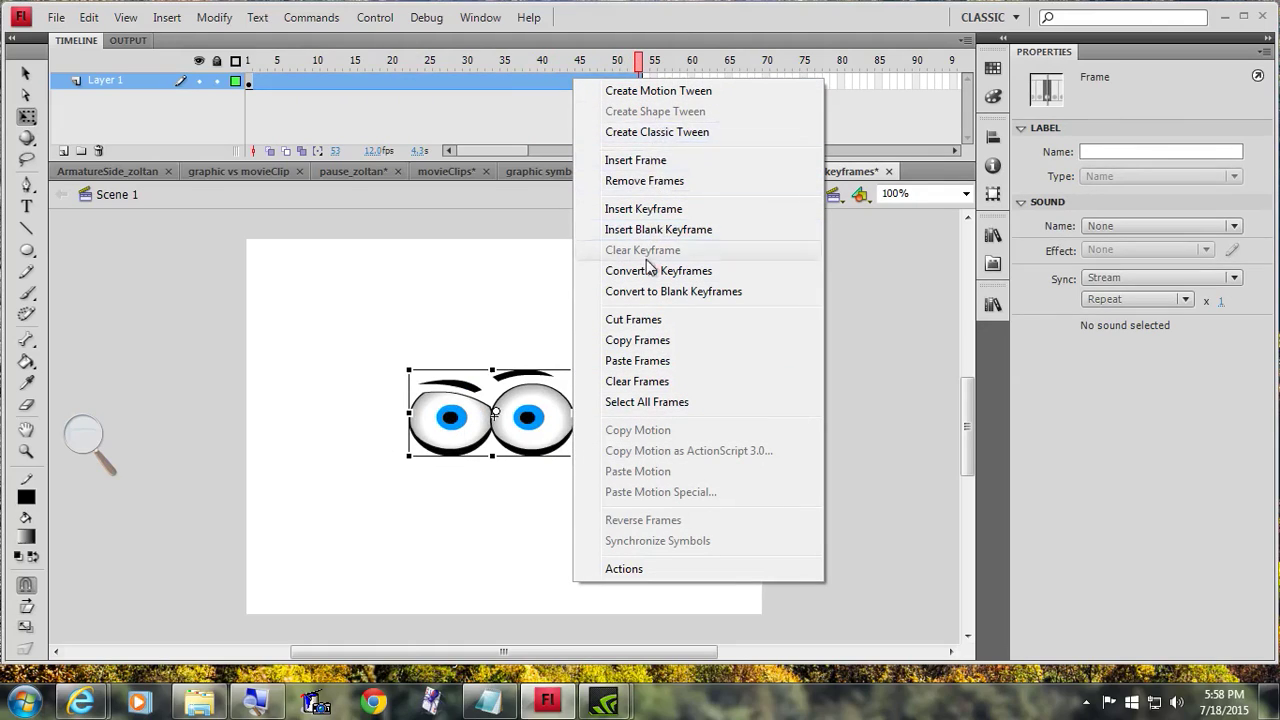
{"action": "left_click", "coordinate": [648, 182]}
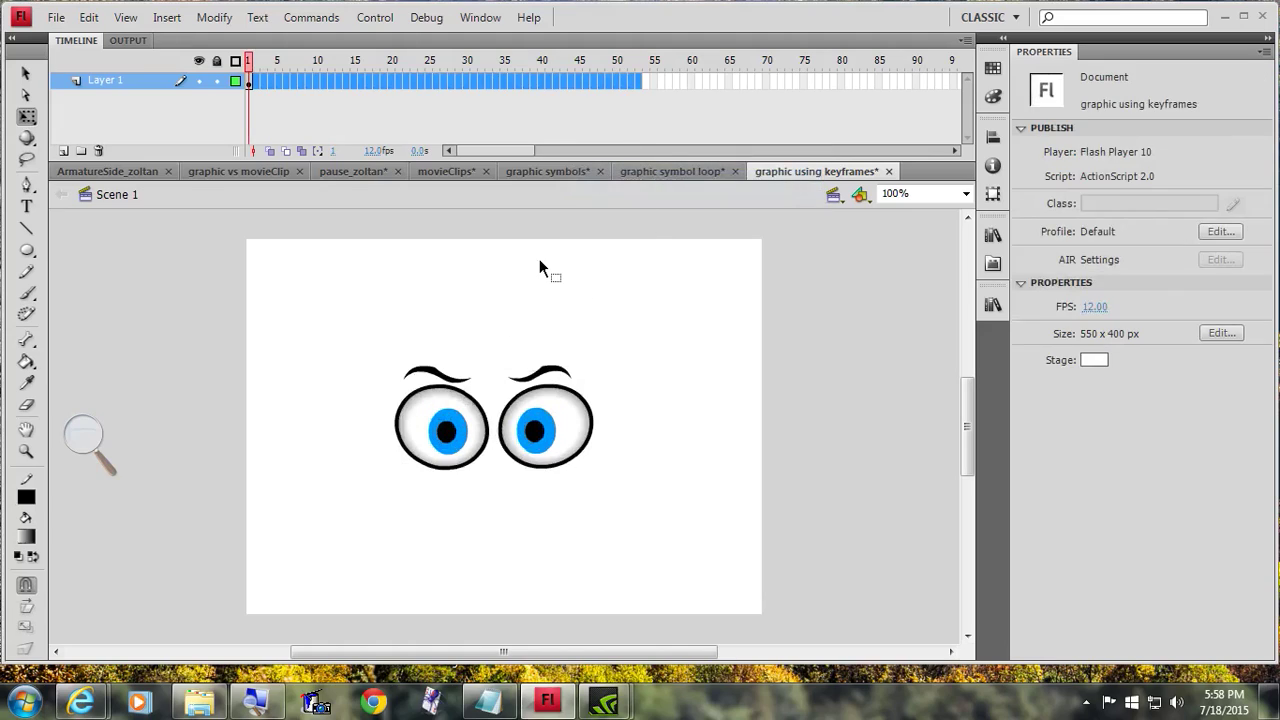
Select the eyes graphic, test the movie to examine how it plays, and close the preview.
{"action": "left_click", "coordinate": [426, 400]}
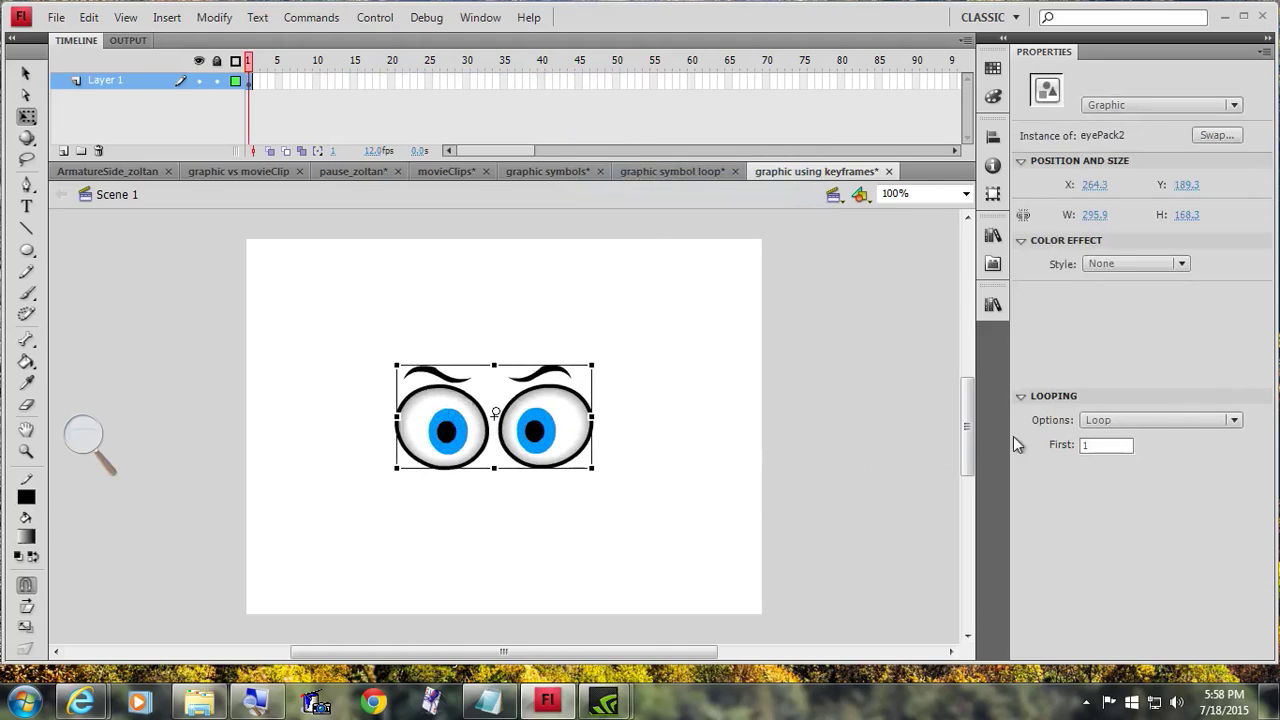
{"action": "left_click", "coordinate": [376, 17]}
{"action": "left_click", "coordinate": [420, 158]}
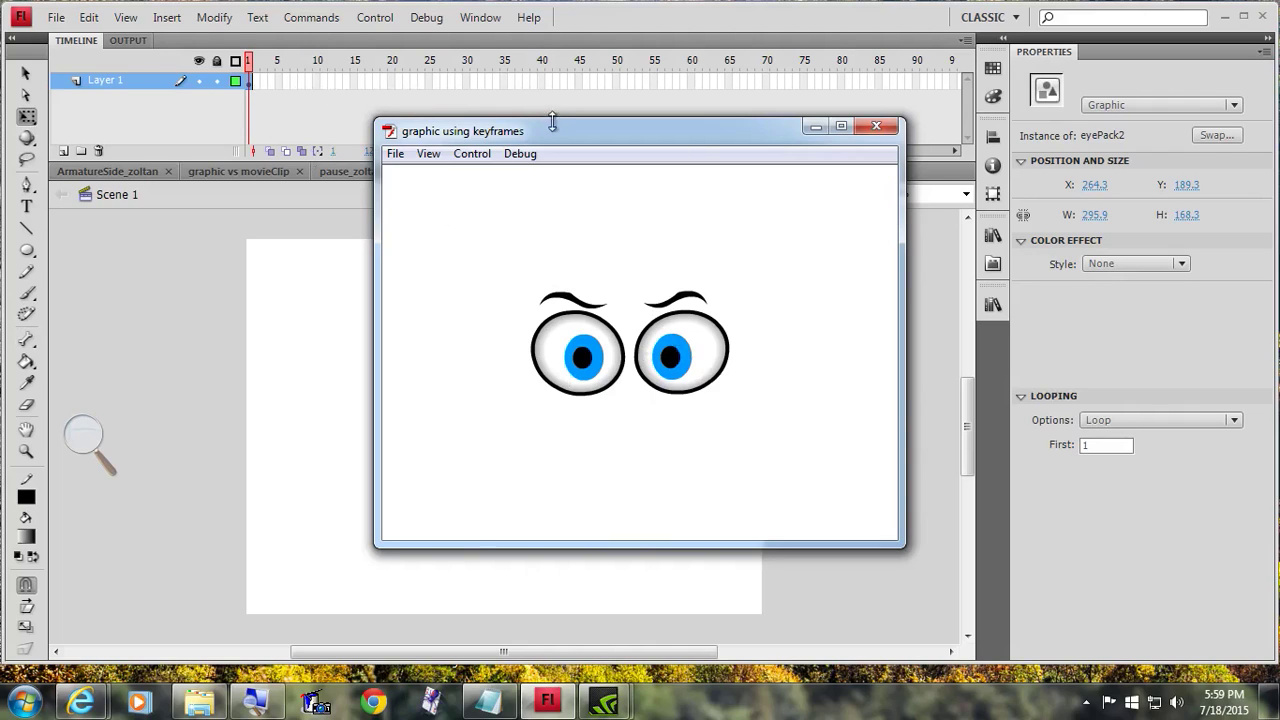
{"action": "left_click_drag", "start_coordinate": [554, 135], "coordinate": [940, 35]}
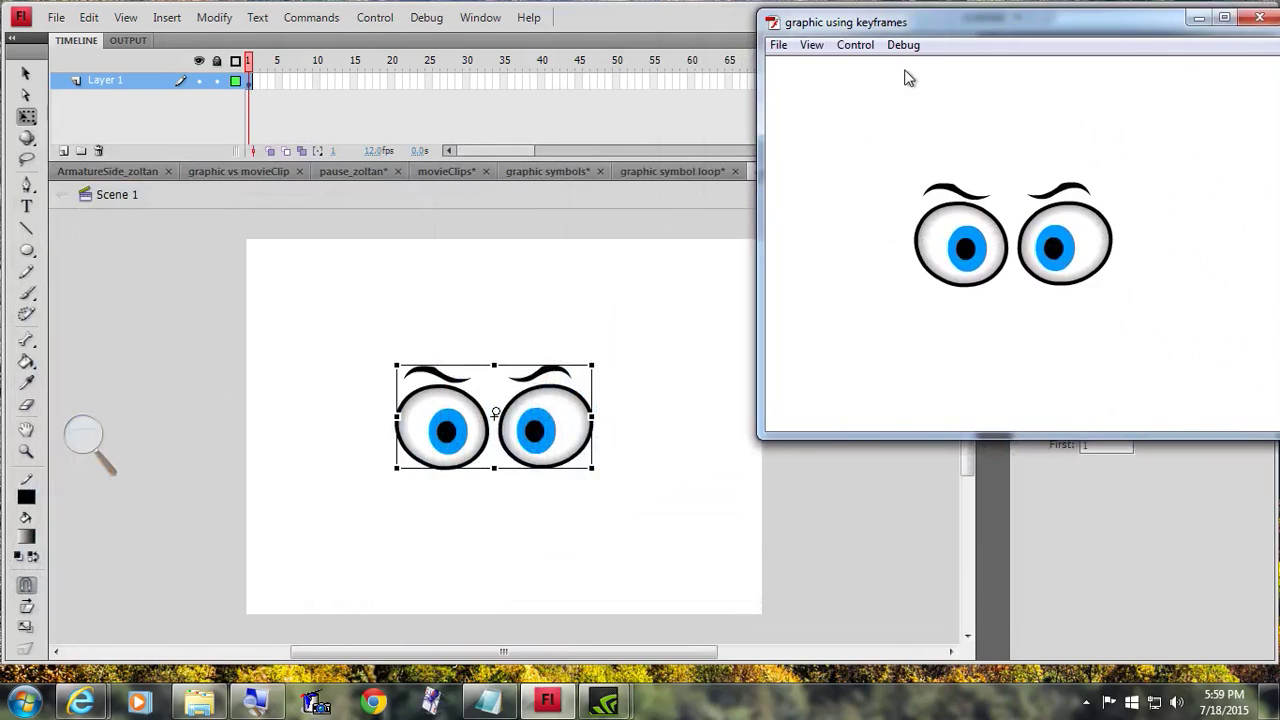
{"action": "left_click_drag", "start_coordinate": [1100, 36], "coordinate": [816, 80]}
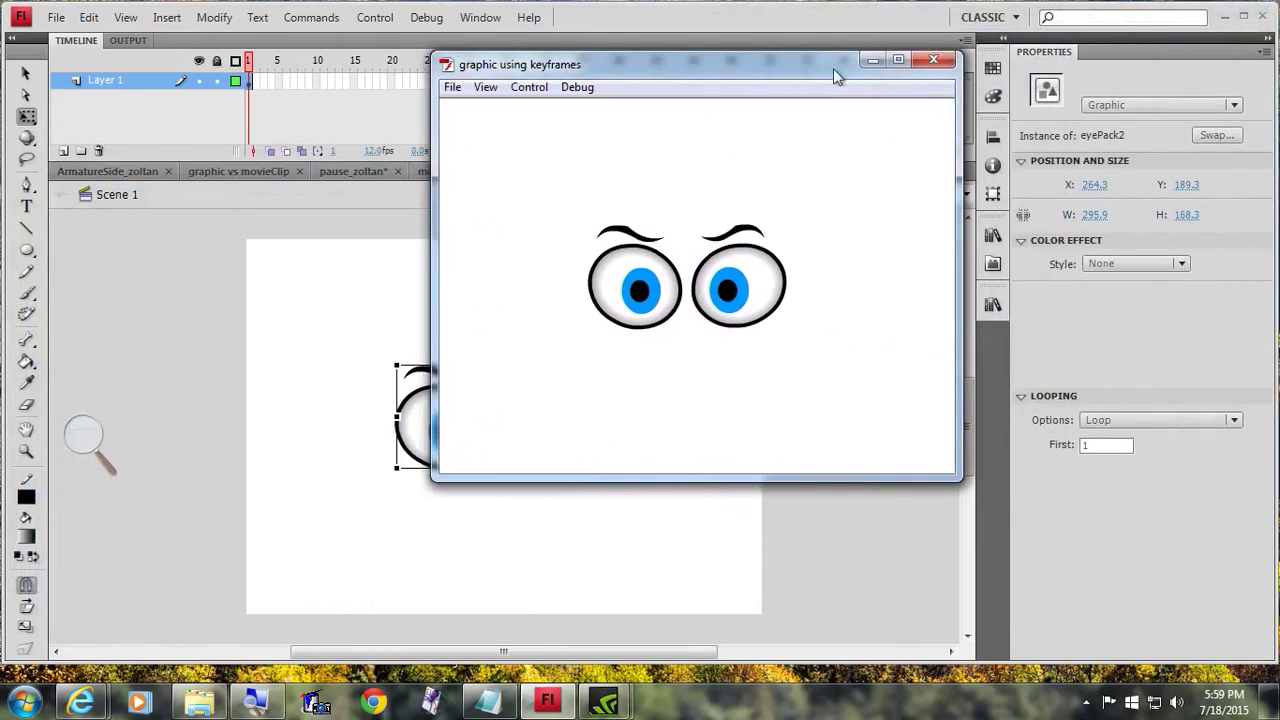
{"action": "left_click", "coordinate": [935, 61]}
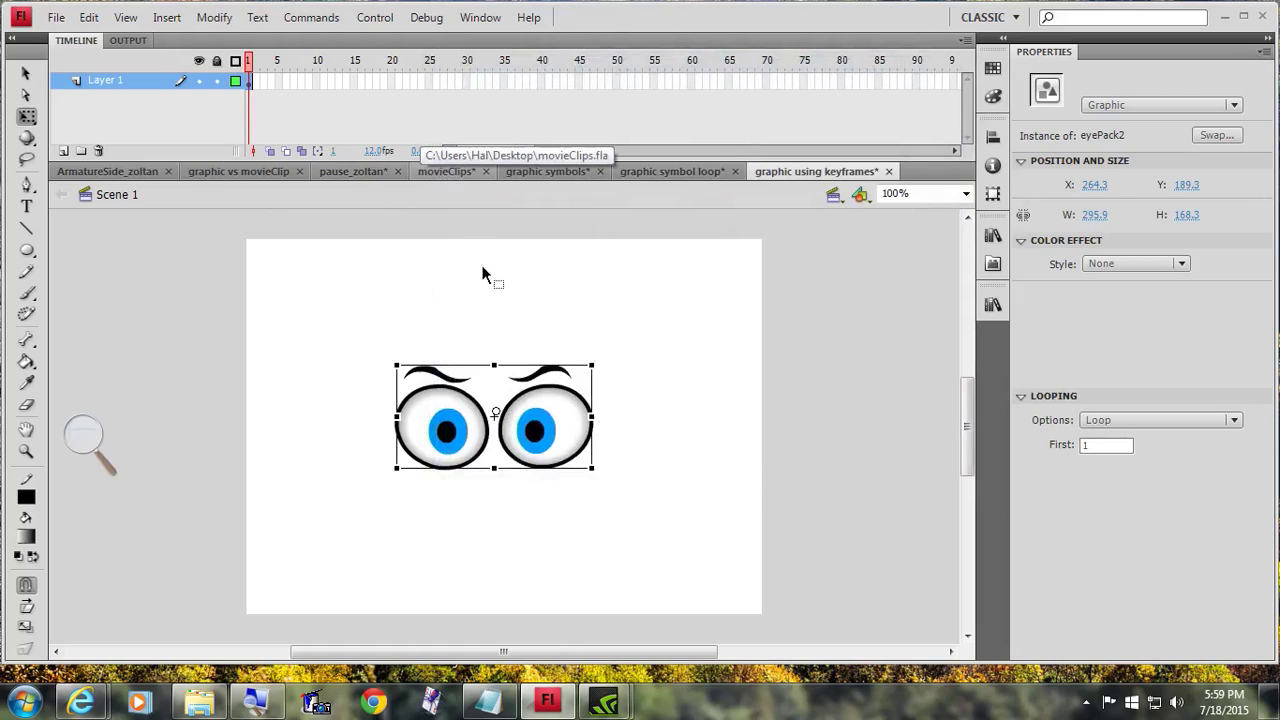
In the movieClips document, inspect the scuba diver clip's internal keyframes and return to Scene 1.
{"action": "left_click", "coordinate": [442, 172]}
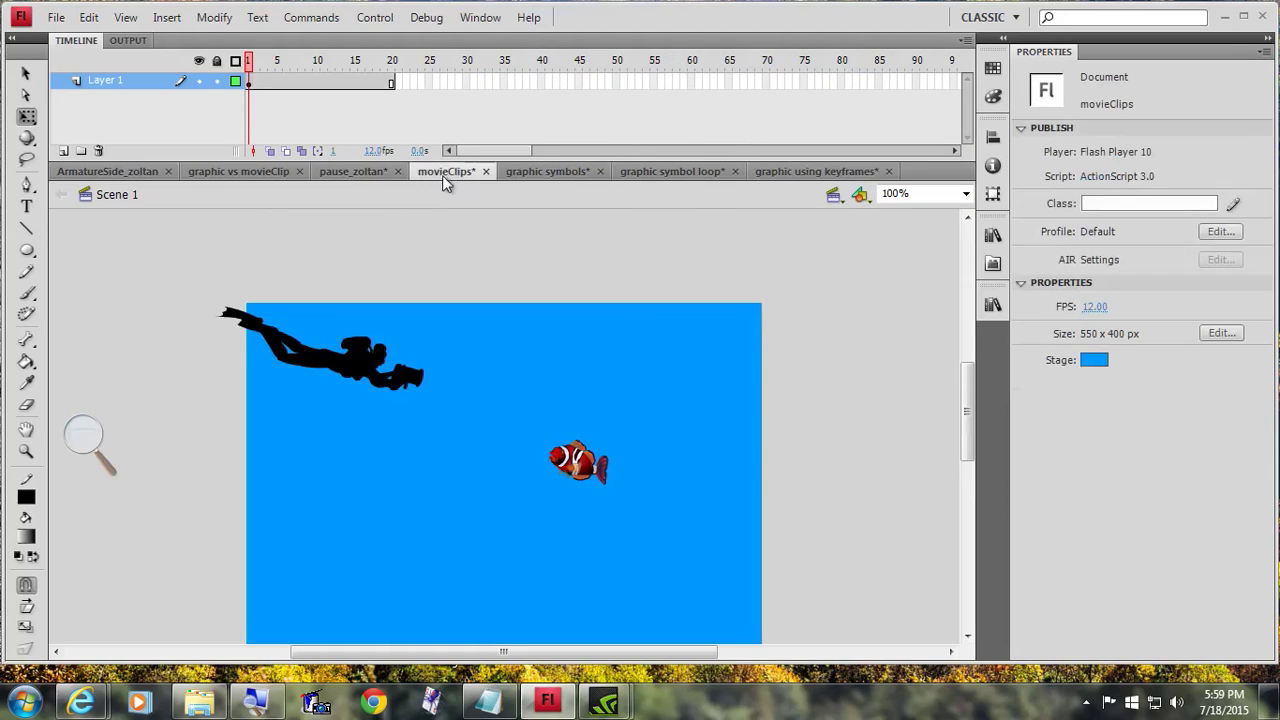
{"action": "left_click", "coordinate": [372, 390]}
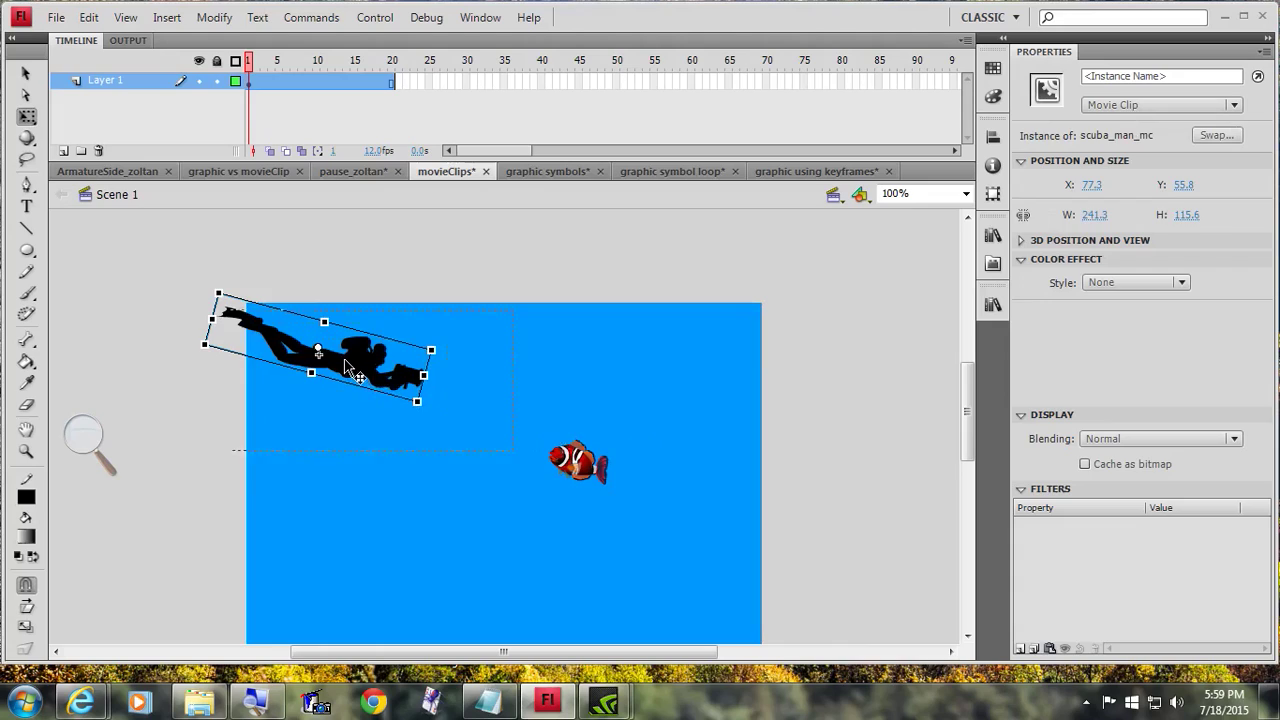
{"action": "double_click", "coordinate": [344, 360]}
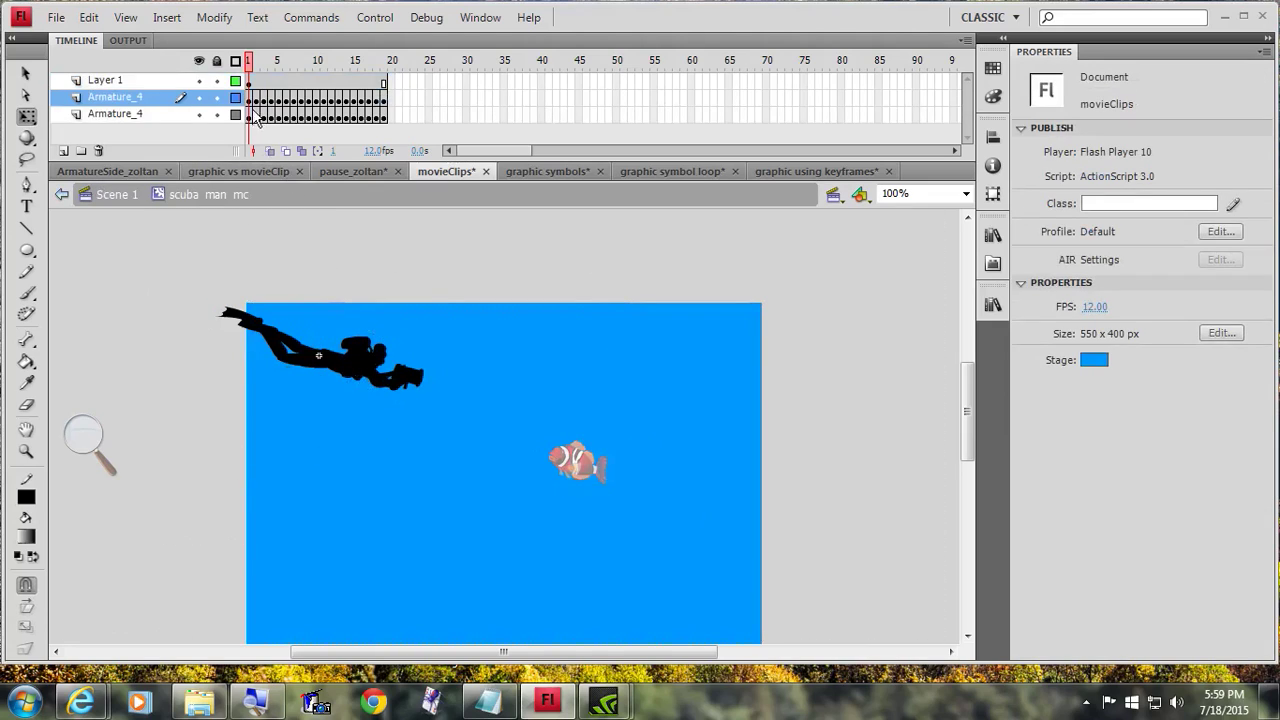
{"action": "left_click", "coordinate": [257, 62]}
{"action": "left_click_drag", "start_coordinate": [258, 66], "coordinate": [246, 90]}
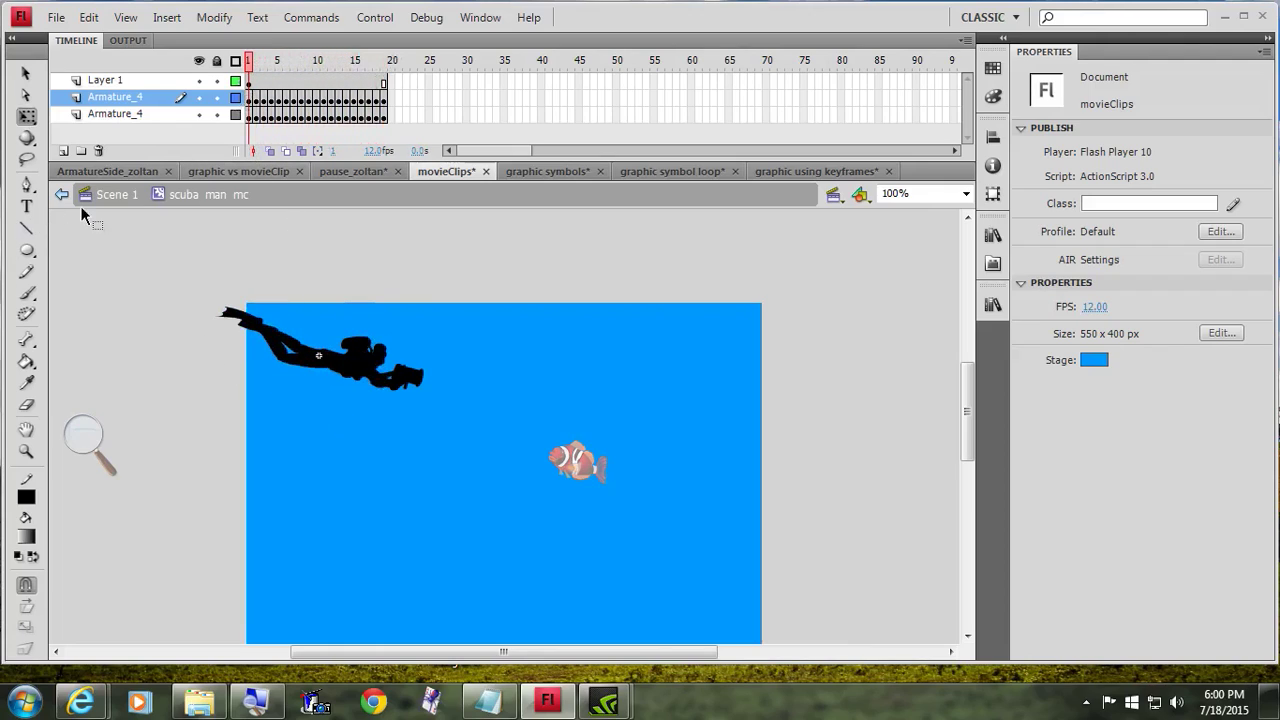
{"action": "left_click", "coordinate": [116, 196]}
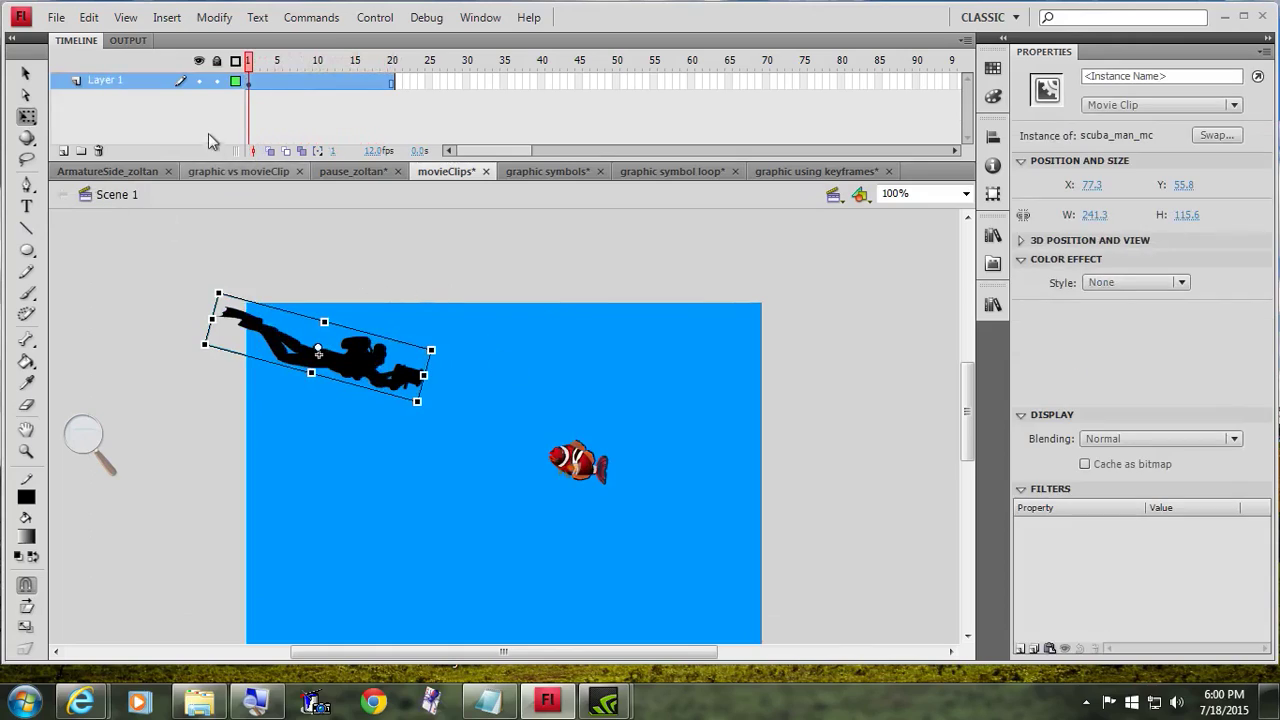
Remove frames 2 through 20 from Layer 1 in the movieClips main timeline.
{"action": "mouse_move", "coordinate": [256, 64]}
{"action": "left_mouse_down"}
{"action": "mouse_move", "coordinate": [391, 55]}
{"action": "mouse_move", "coordinate": [249, 60]}
{"action": "left_mouse_up"}
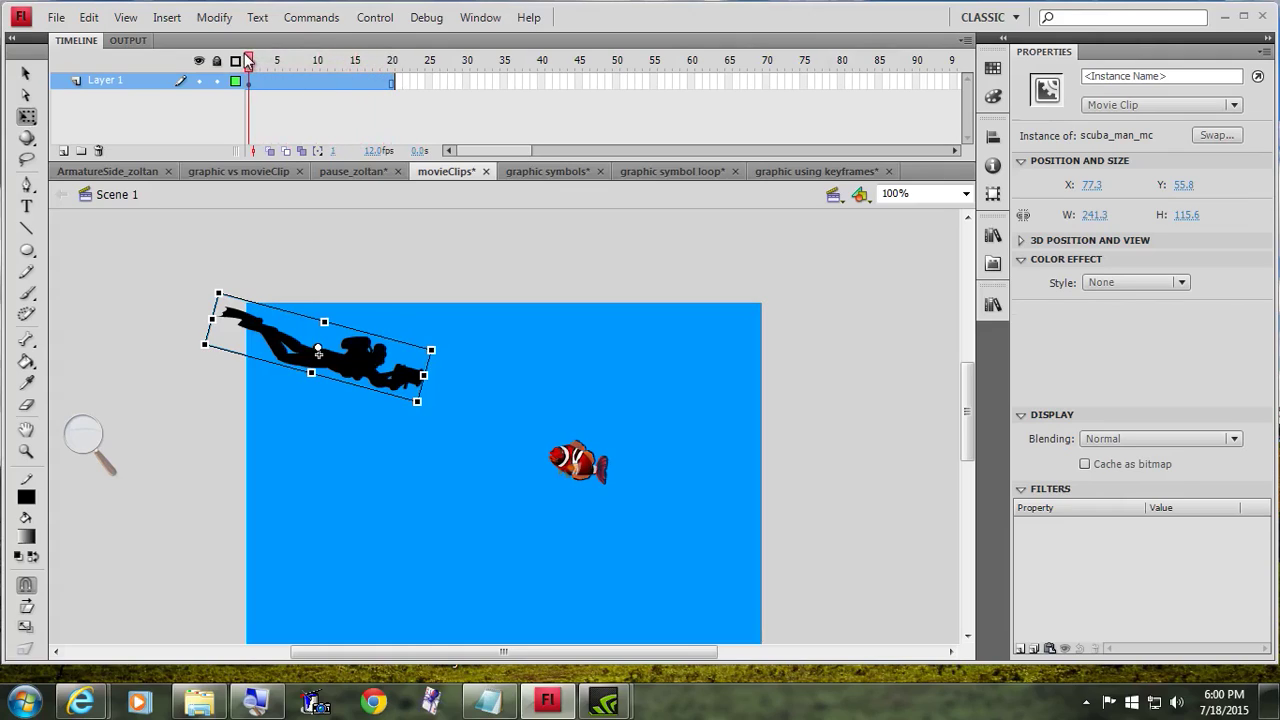
{"action": "left_click", "coordinate": [277, 111]}
{"action": "left_click_drag", "start_coordinate": [260, 85], "coordinate": [391, 95]}
{"action": "right_click", "coordinate": [361, 87]}
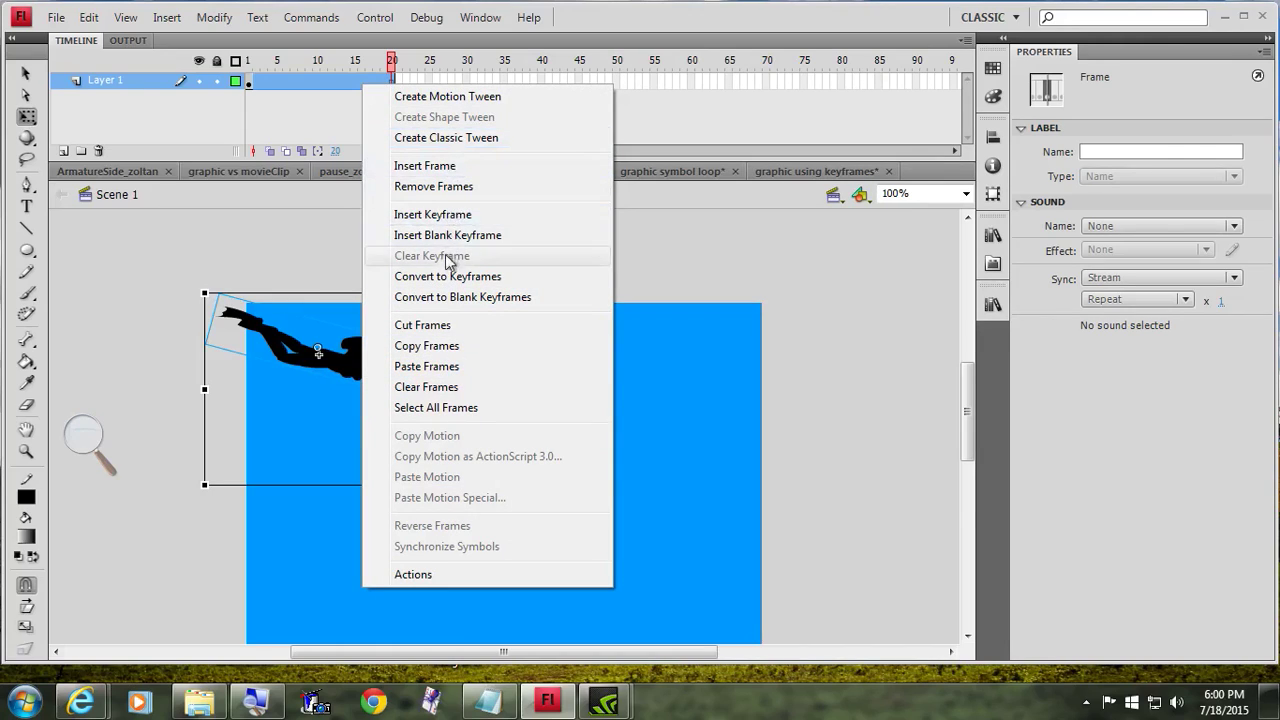
{"action": "left_click", "coordinate": [428, 186]}
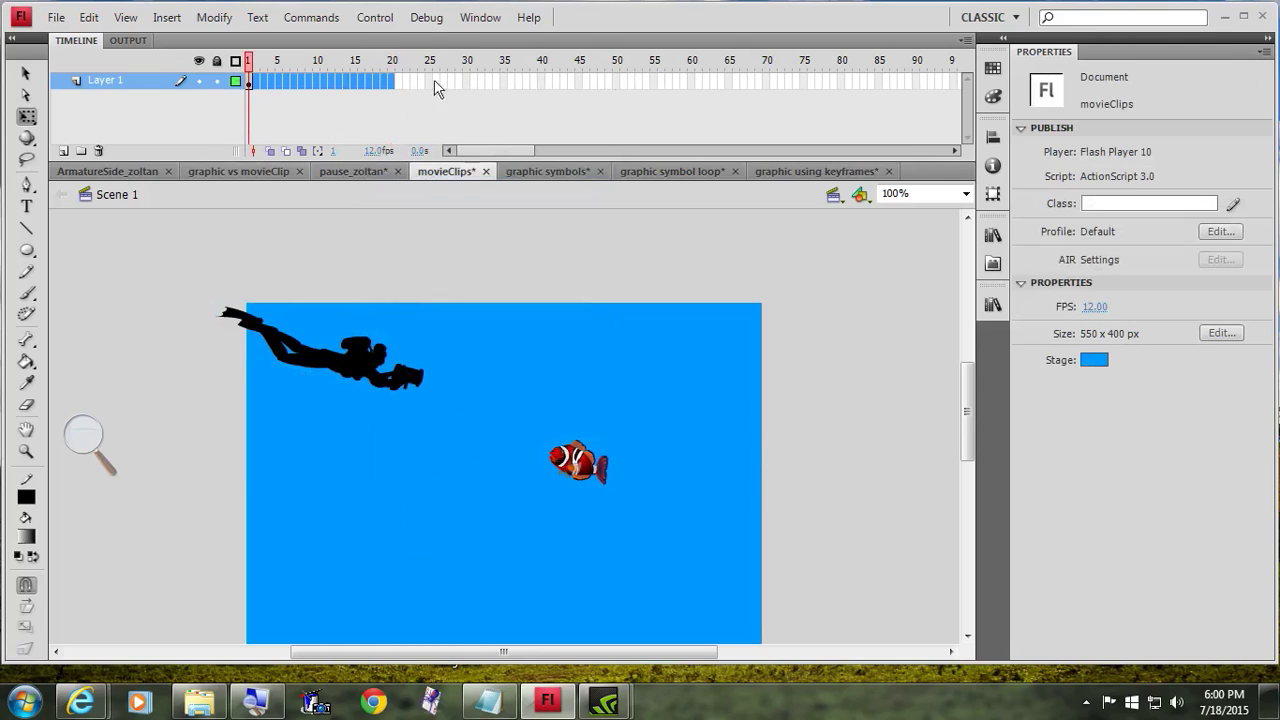
Test the movieClips movie to examine how the diver and fish play, and close the preview.
{"action": "left_click", "coordinate": [376, 18]}
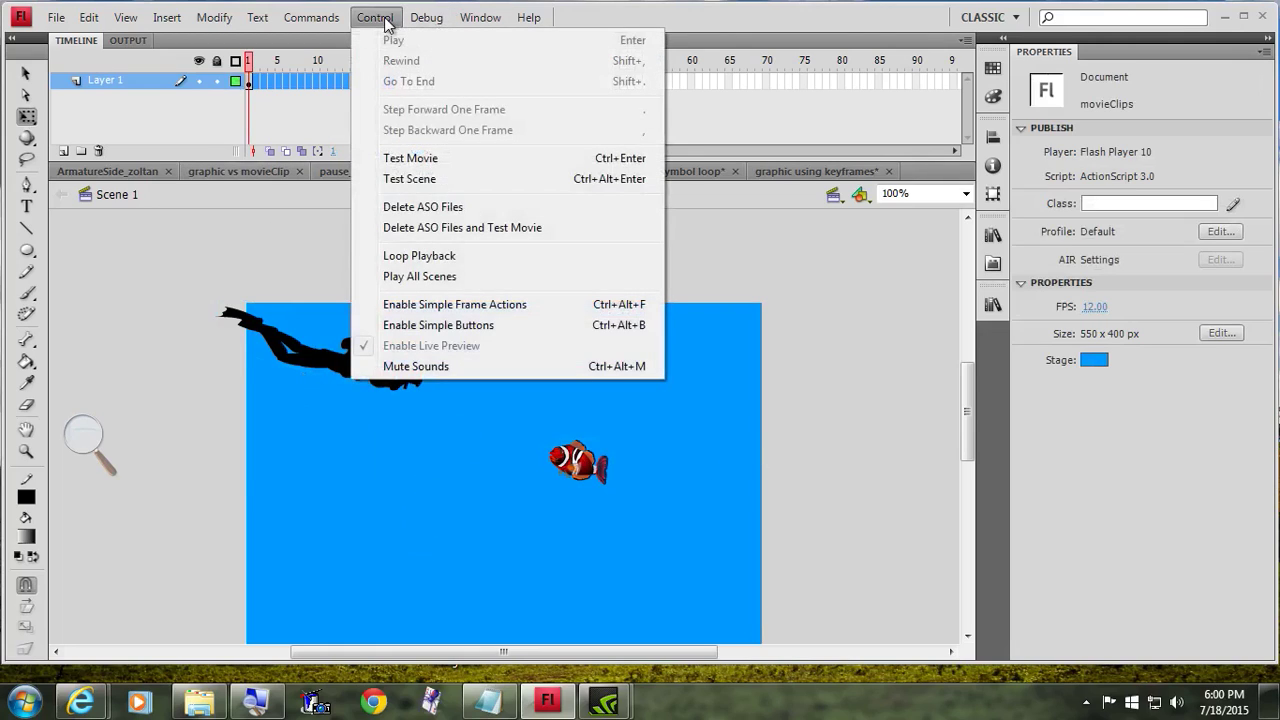
{"action": "left_click", "coordinate": [409, 158]}
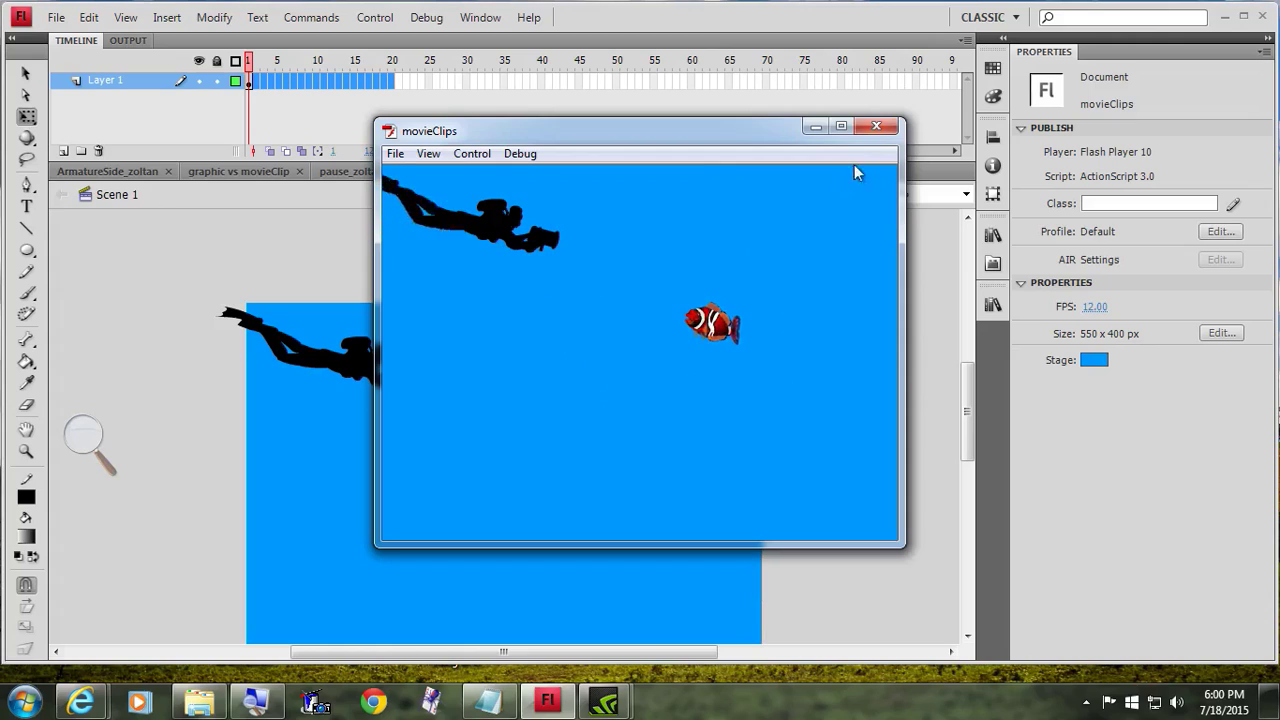
{"action": "left_click", "coordinate": [875, 127]}
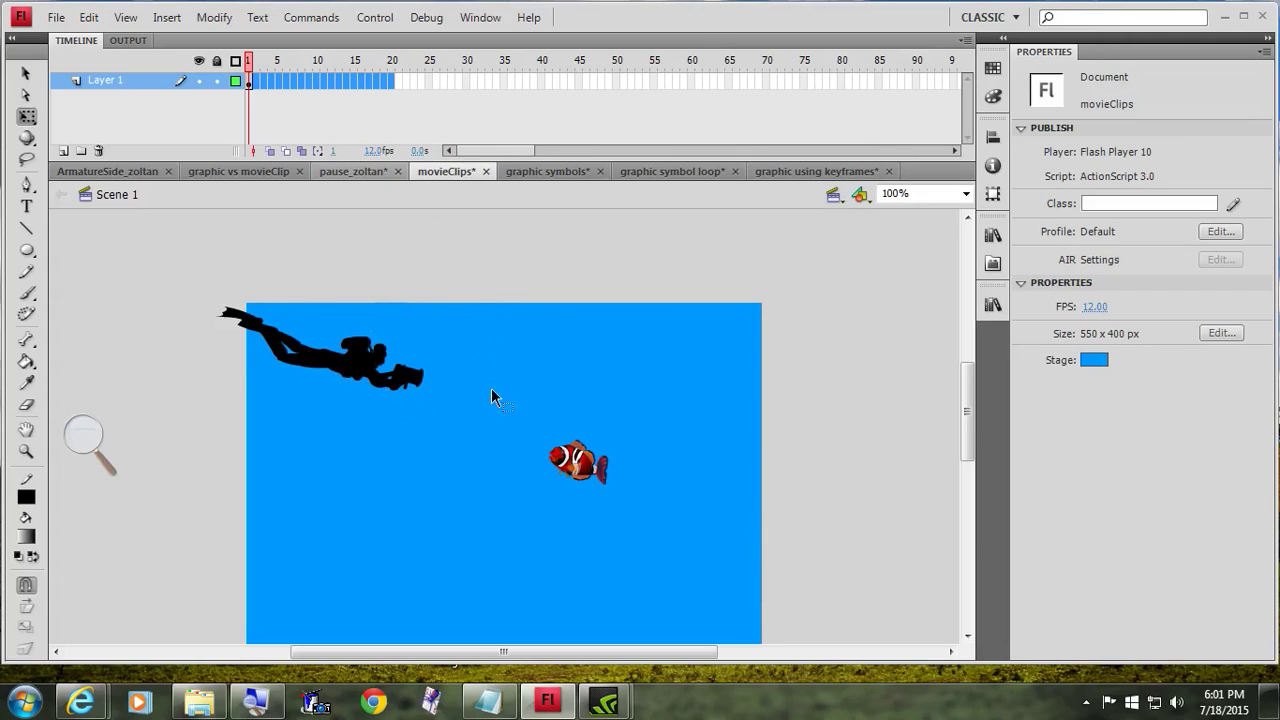
Open the scuba diver movie clip to inspect its internal keyframes, and return to Scene 1.
{"action": "double_click", "coordinate": [380, 377]}
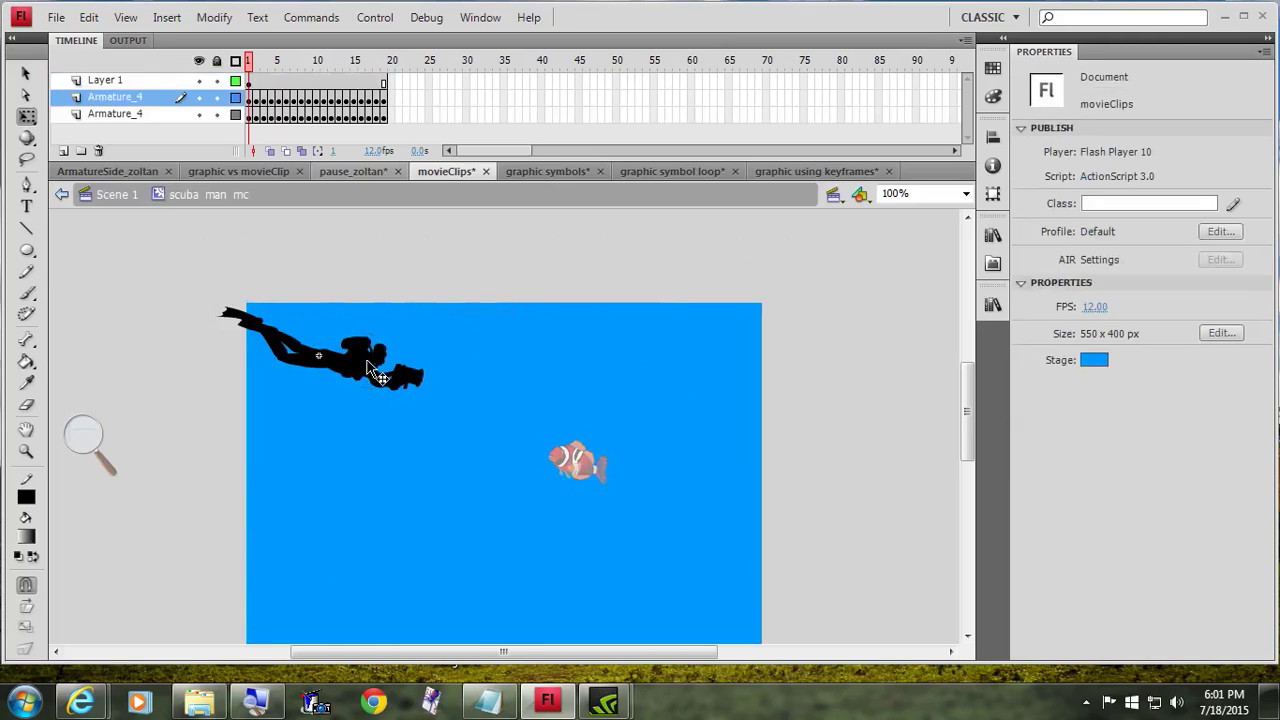
{"action": "mouse_move", "coordinate": [250, 62]}
{"action": "left_mouse_down"}
{"action": "mouse_move", "coordinate": [421, 39]}
{"action": "mouse_move", "coordinate": [228, 81]}
{"action": "mouse_move", "coordinate": [425, 73]}
{"action": "mouse_move", "coordinate": [248, 78]}
{"action": "left_mouse_up"}
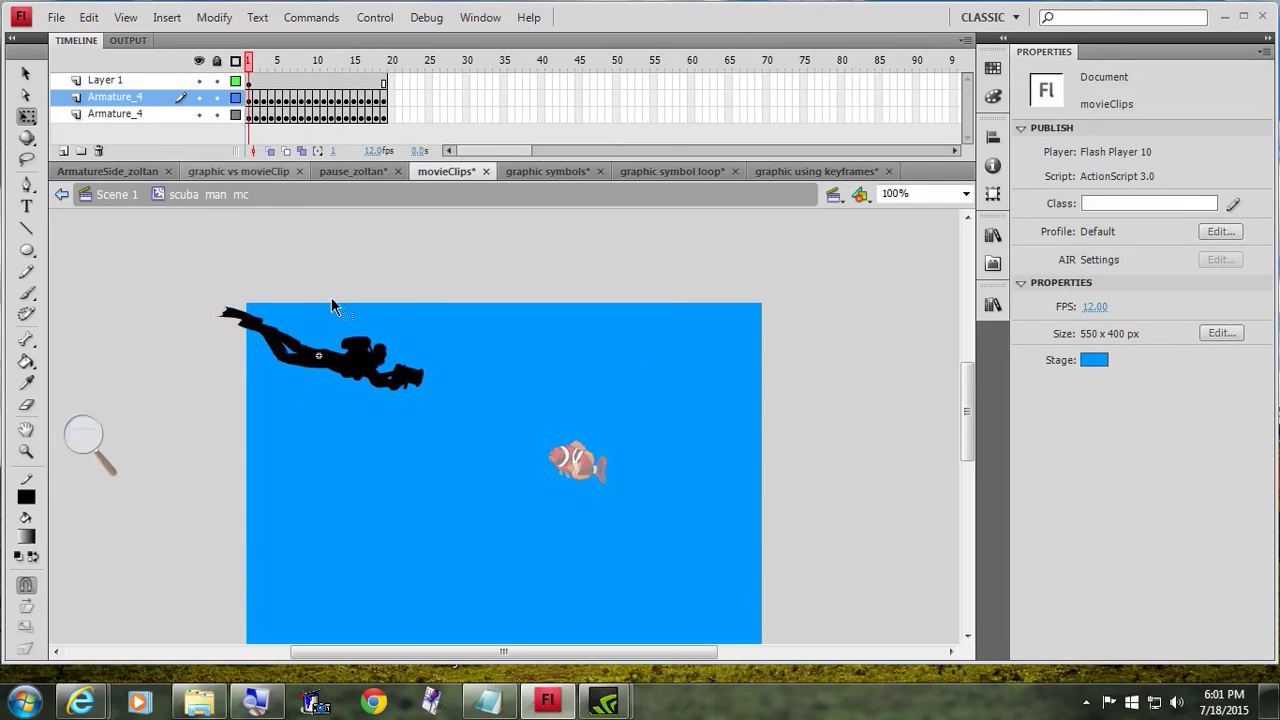
{"action": "double_click", "coordinate": [415, 438]}
Stretch the clownfish movie clip horizontally to about 115 px wide, and open it to inspect the tweened frames on its layers.
{"action": "left_click", "coordinate": [581, 462]}
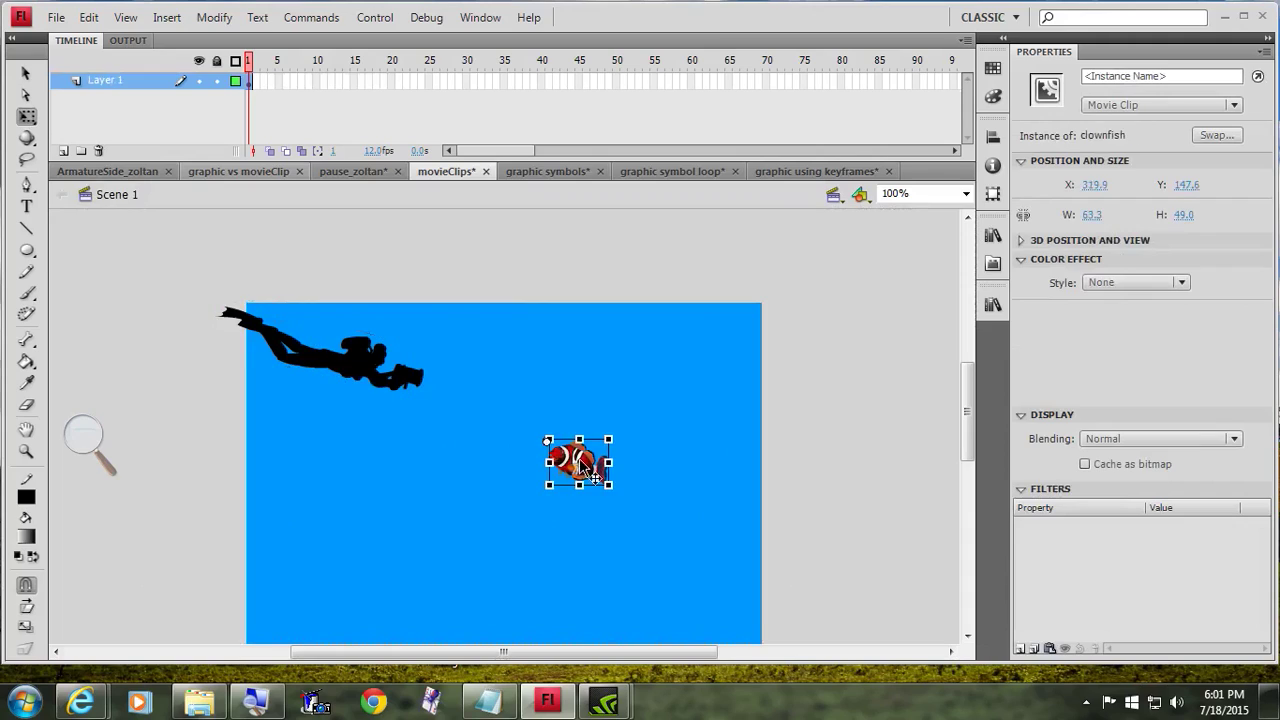
{"action": "left_click_drag", "start_coordinate": [609, 439], "coordinate": [660, 439]}
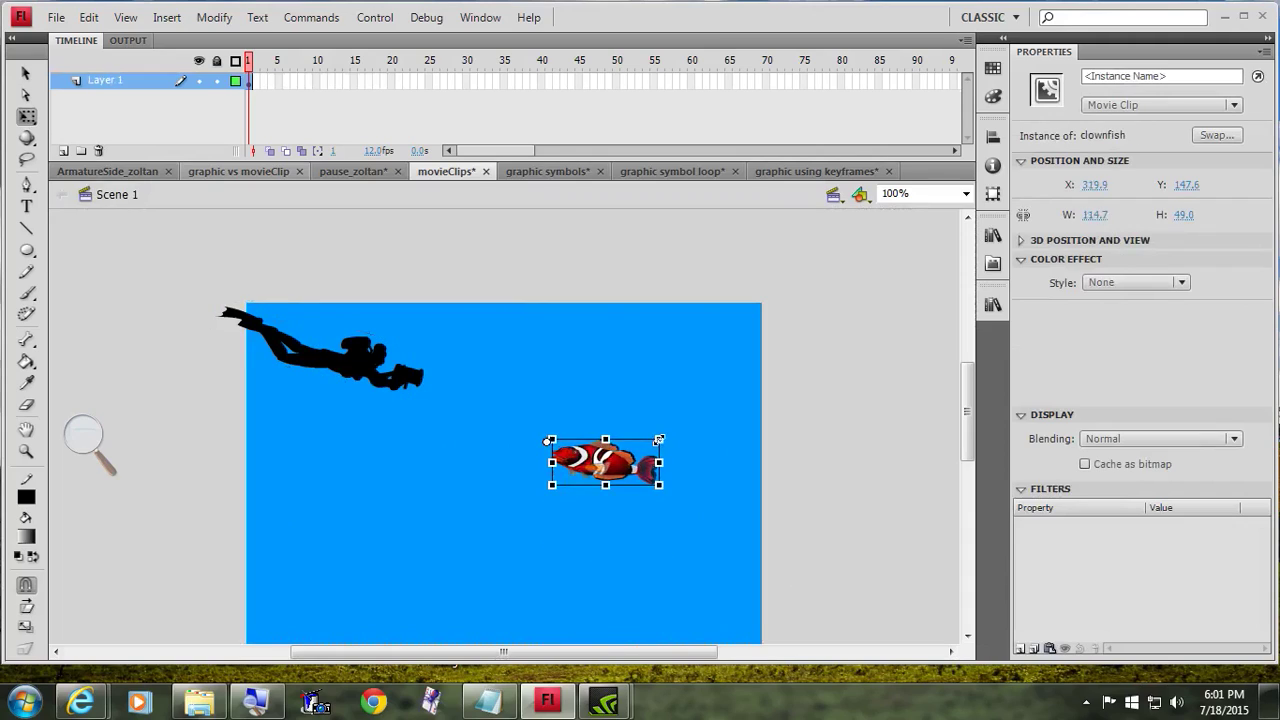
{"action": "double_click", "coordinate": [616, 467]}
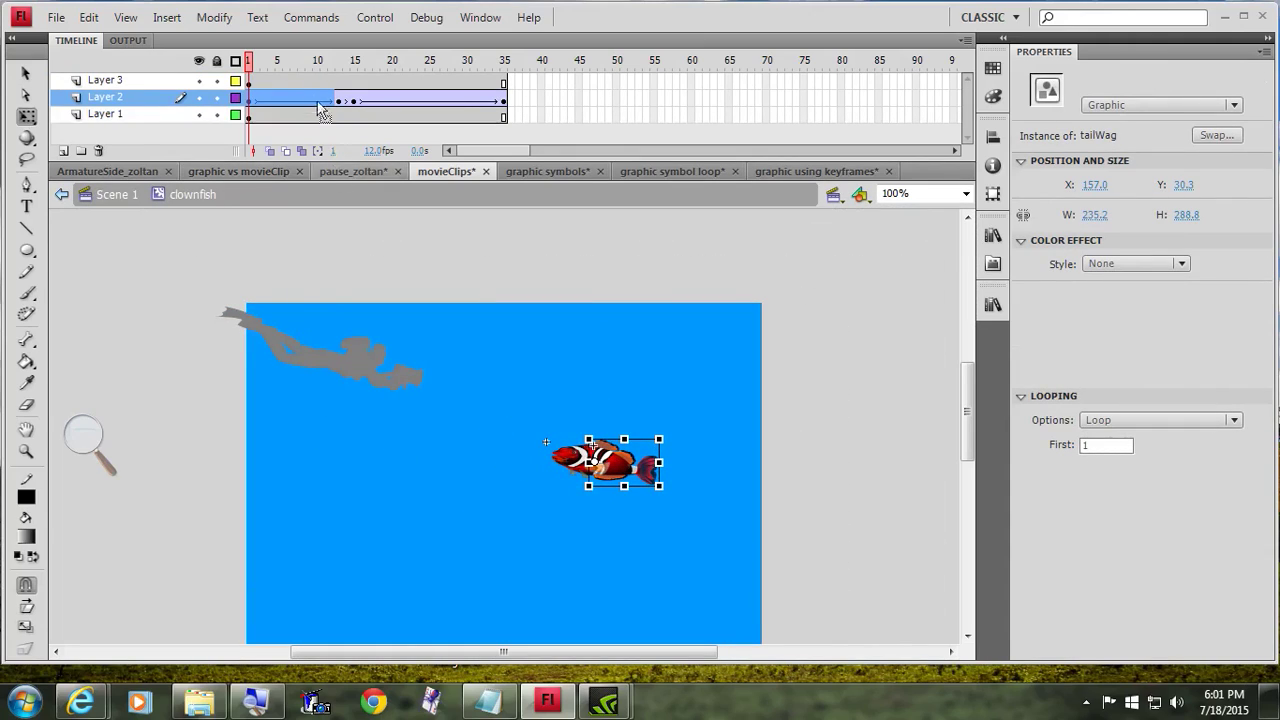
{"action": "mouse_move", "coordinate": [251, 63]}
{"action": "left_mouse_down"}
{"action": "mouse_move", "coordinate": [433, 58]}
{"action": "mouse_move", "coordinate": [250, 60]}
{"action": "left_mouse_up"}
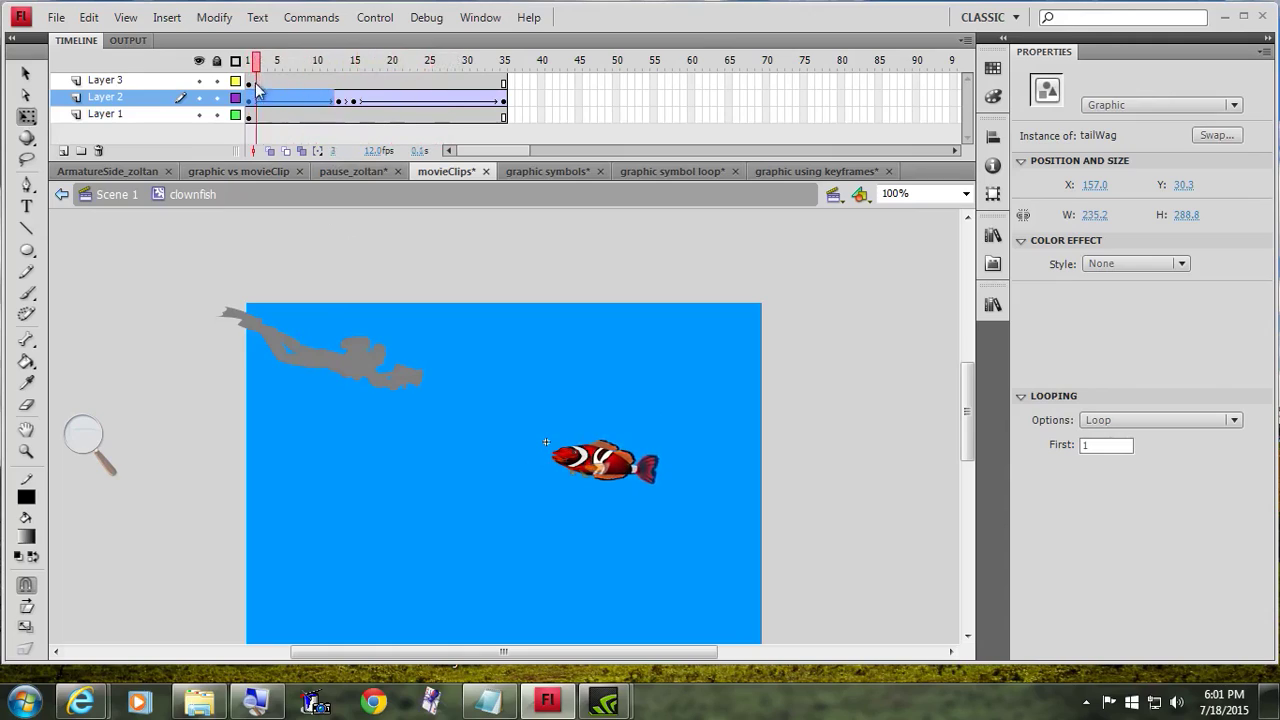
{"action": "left_click", "coordinate": [601, 545]}
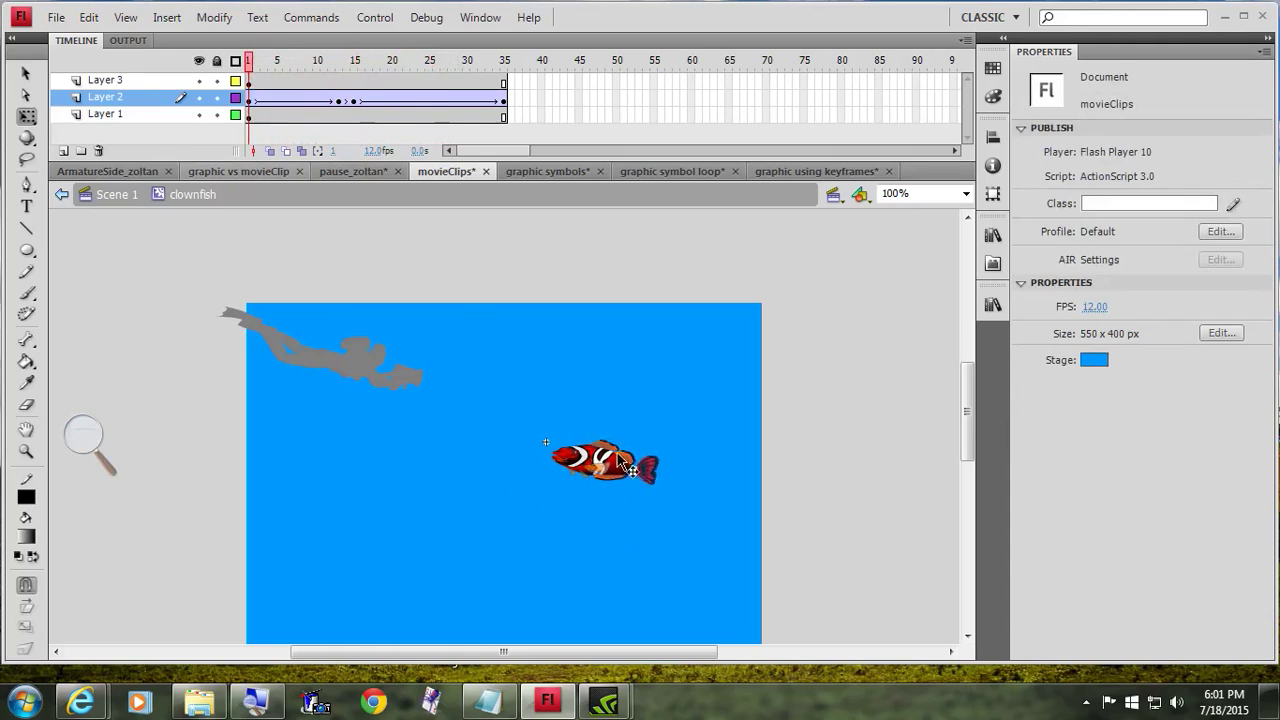
Inspect the clownfish's tailWag graphic and the frames of its nested SideFin movie clip, and return to Scene 1.
{"action": "left_click", "coordinate": [609, 445]}
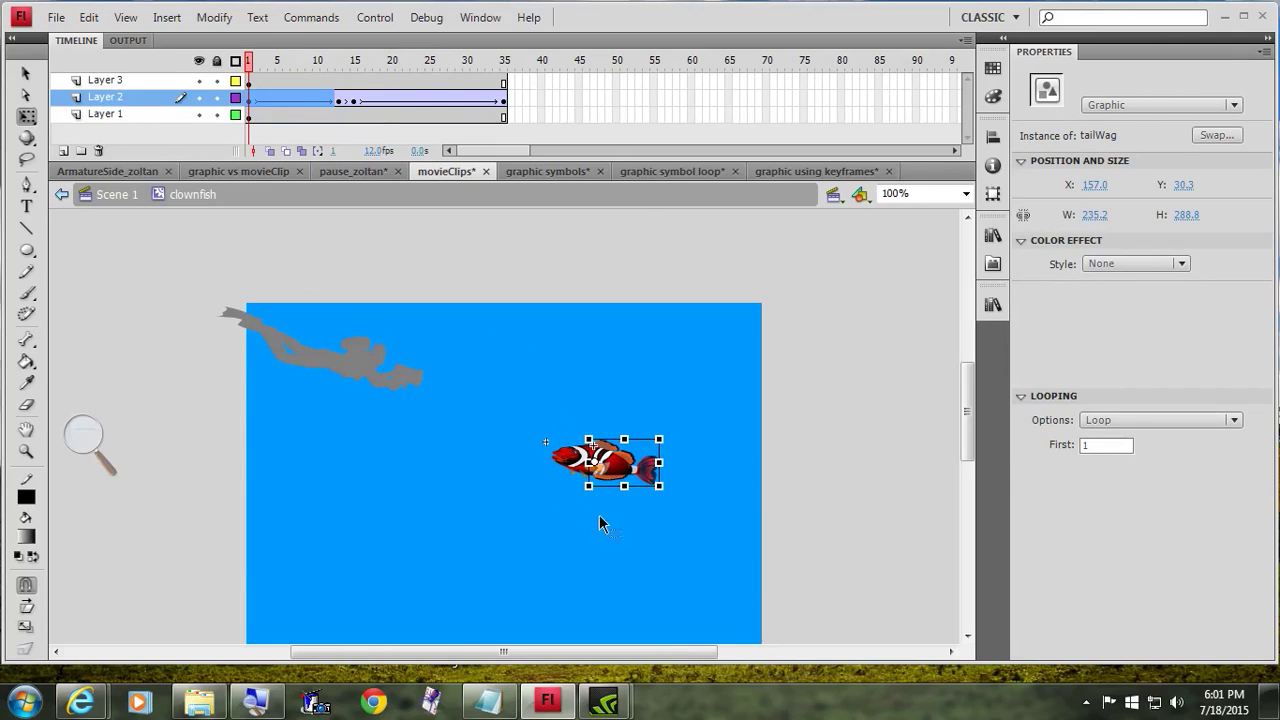
{"action": "left_click", "coordinate": [26, 451]}
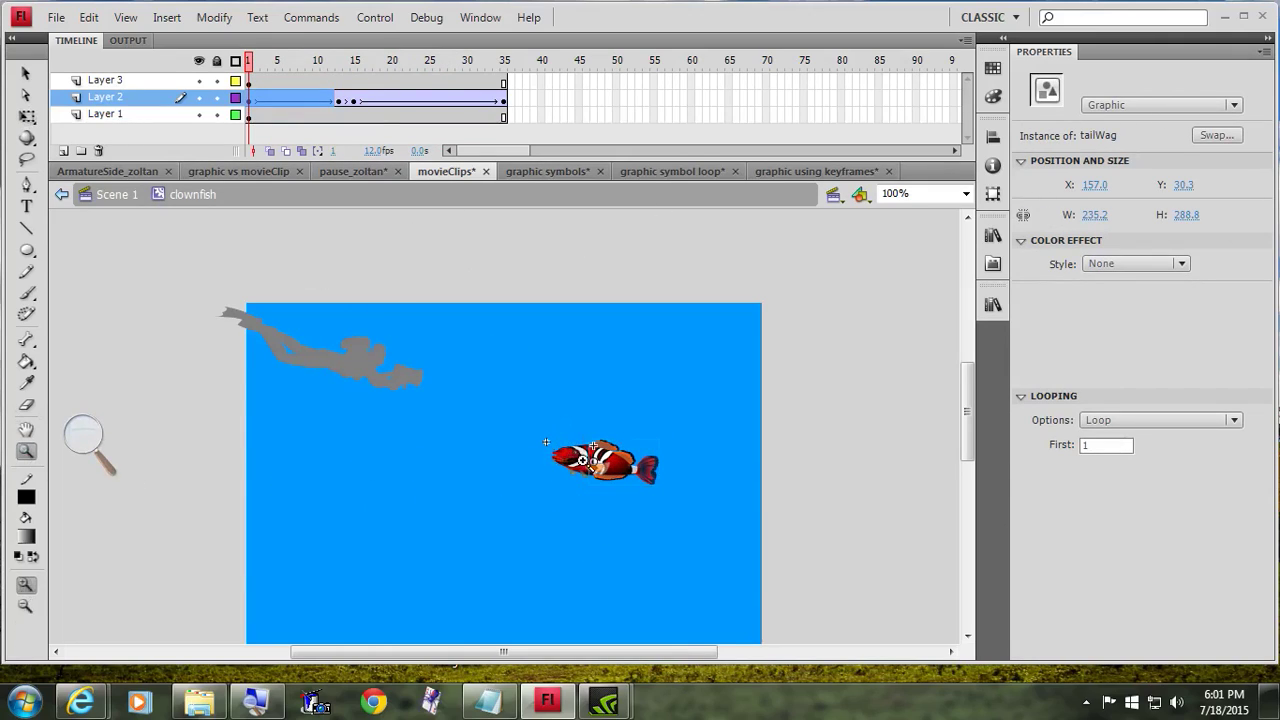
{"action": "left_click", "coordinate": [613, 460]}
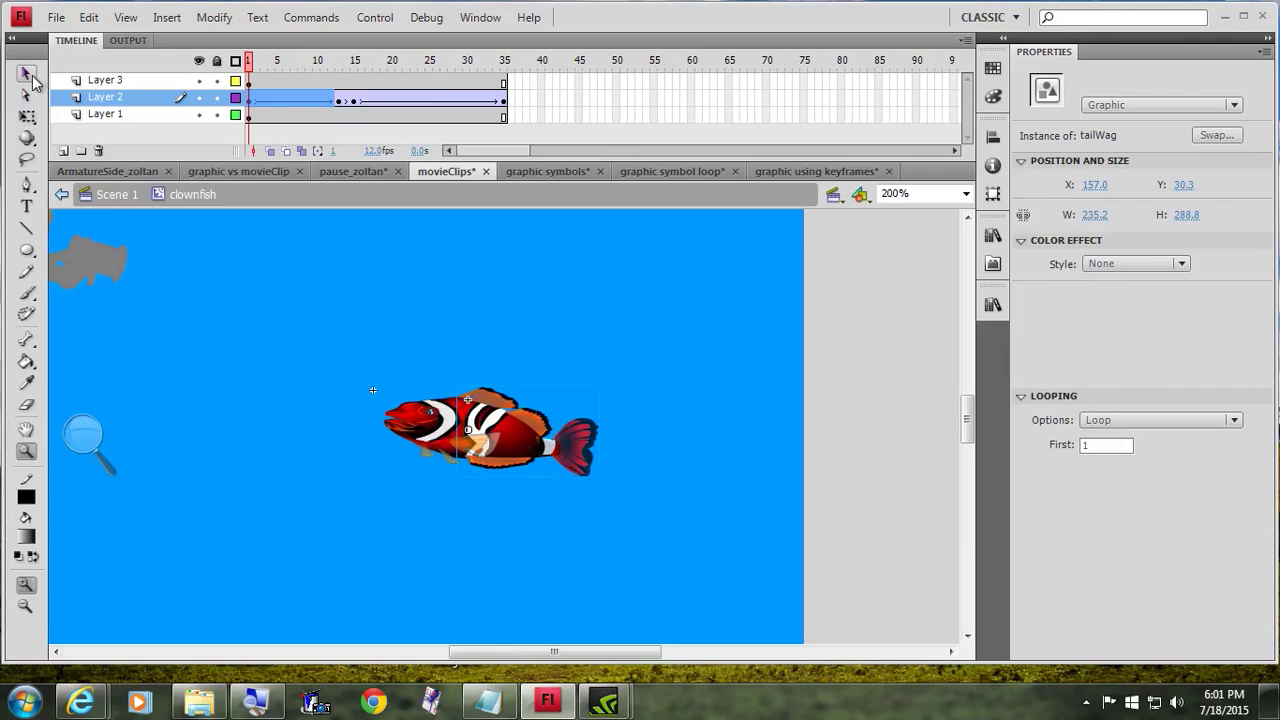
{"action": "left_click", "coordinate": [26, 74]}
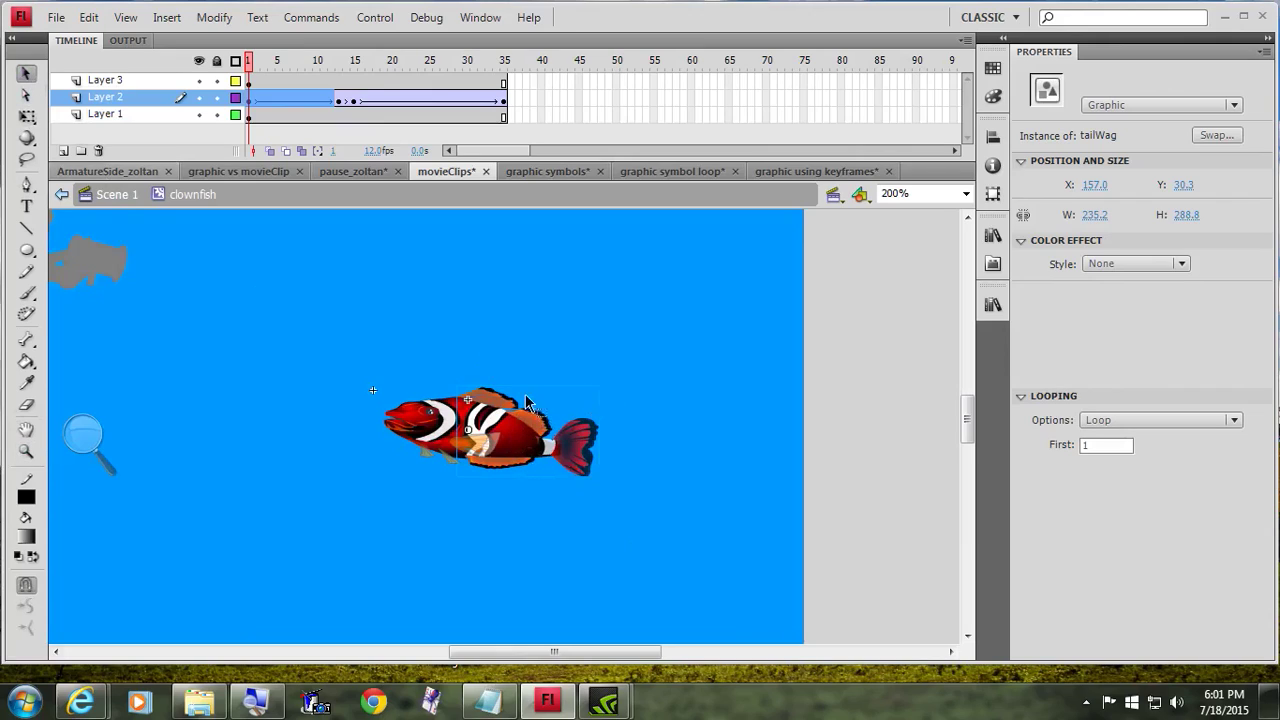
{"action": "double_click", "coordinate": [475, 443]}
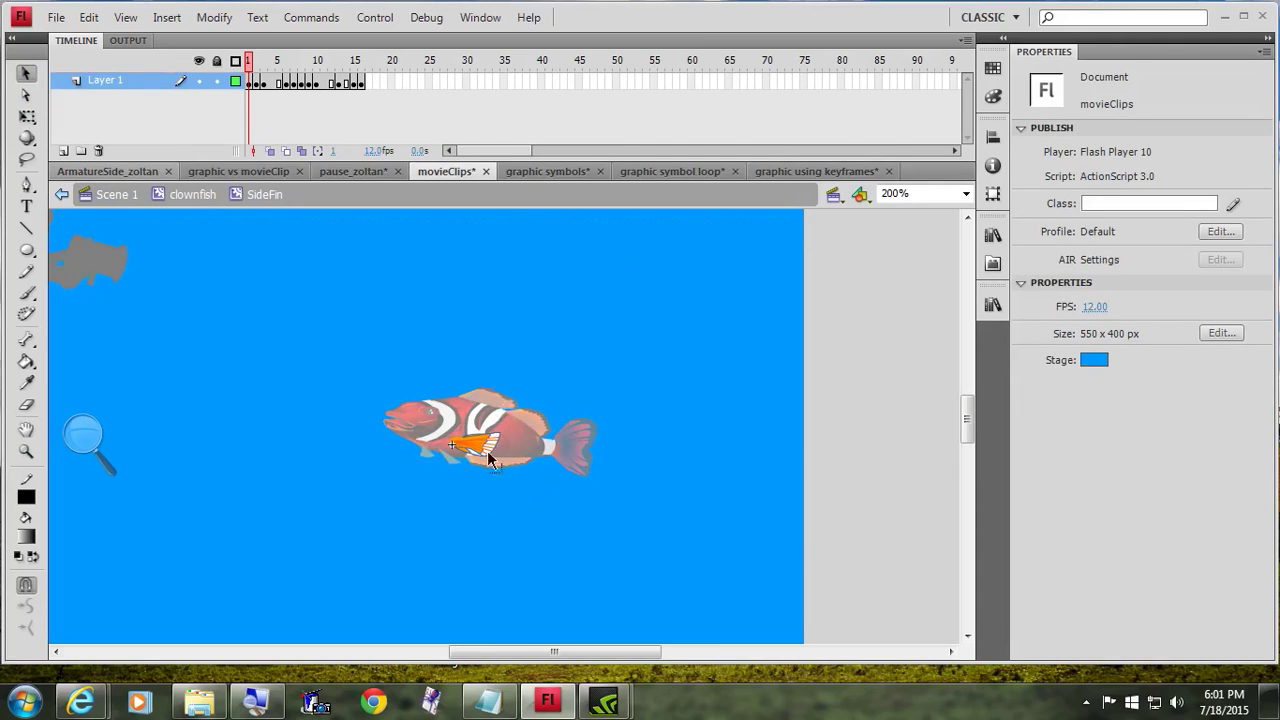
{"action": "left_click_drag", "start_coordinate": [250, 64], "coordinate": [265, 63]}
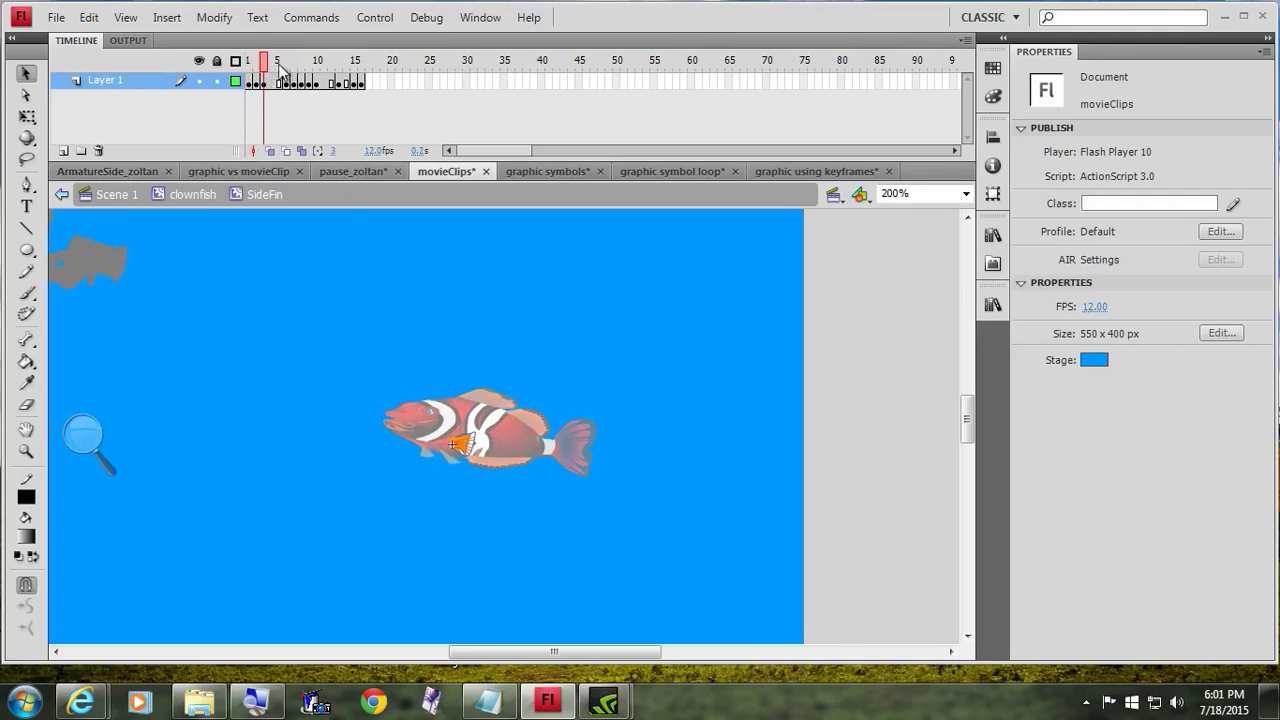
{"action": "left_click_drag", "start_coordinate": [264, 62], "coordinate": [280, 100]}
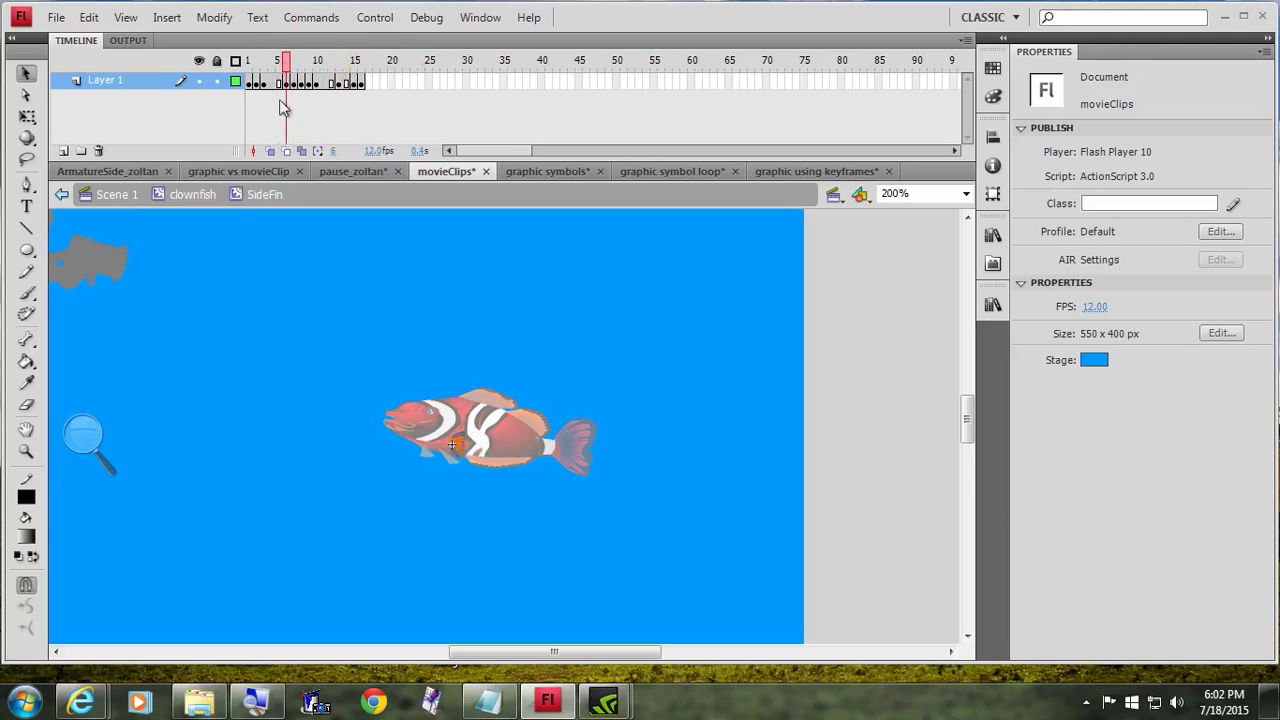
{"action": "double_click", "coordinate": [209, 397]}
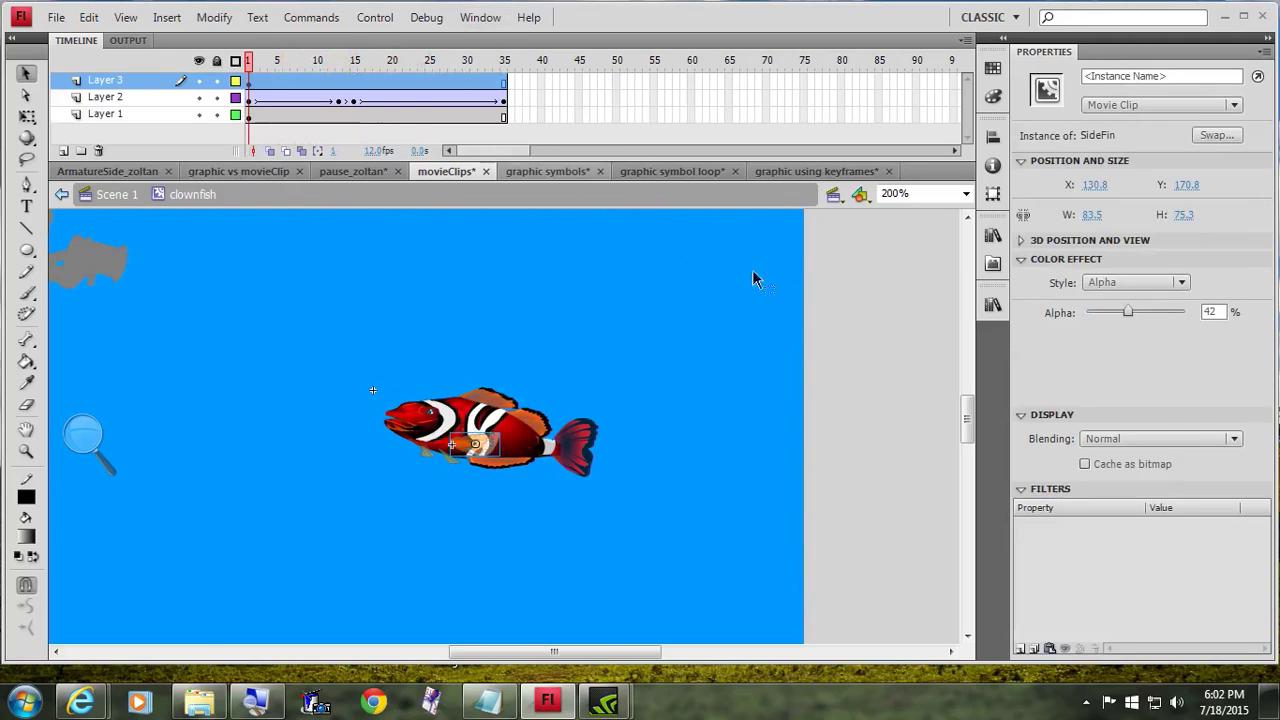
{"action": "left_click_drag", "start_coordinate": [606, 651], "coordinate": [552, 652]}
{"action": "double_click", "coordinate": [312, 350]}
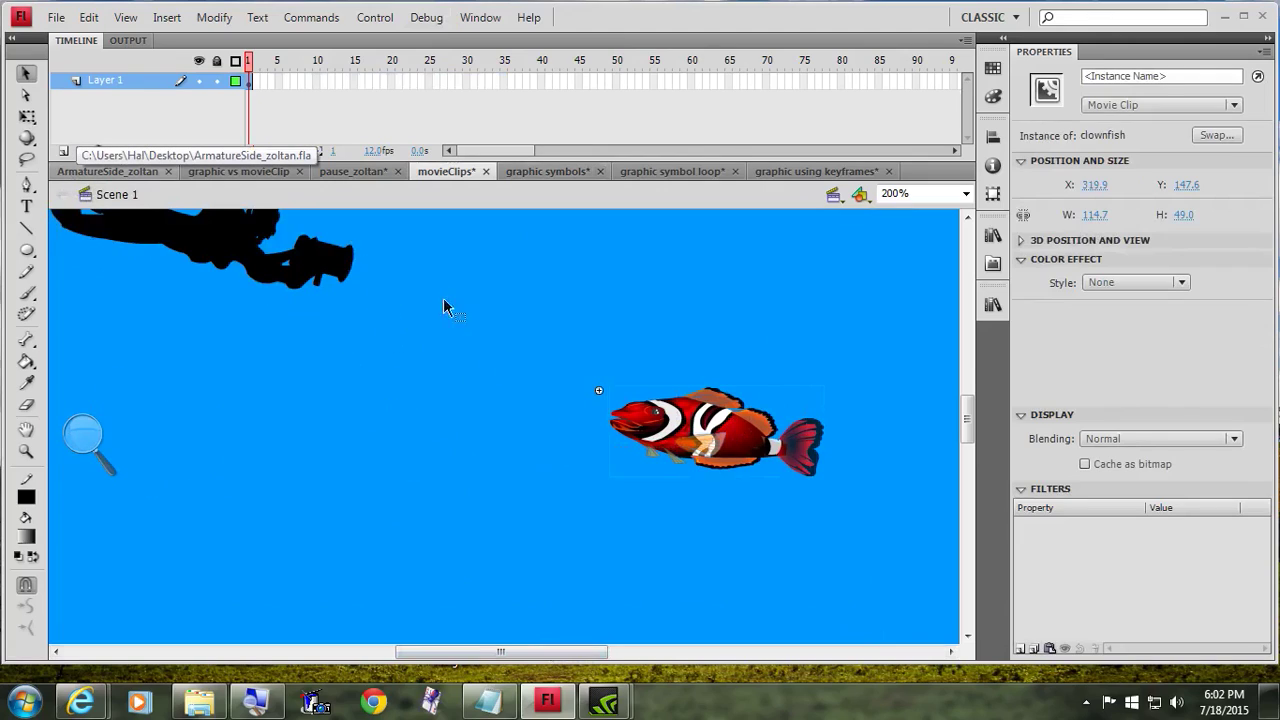
Insert a keyframe at frame 20 of Layer 1 in the main timeline.
{"action": "scroll", "coordinate": [549, 410], "scroll_direction": "up", "scroll_amount": 2}
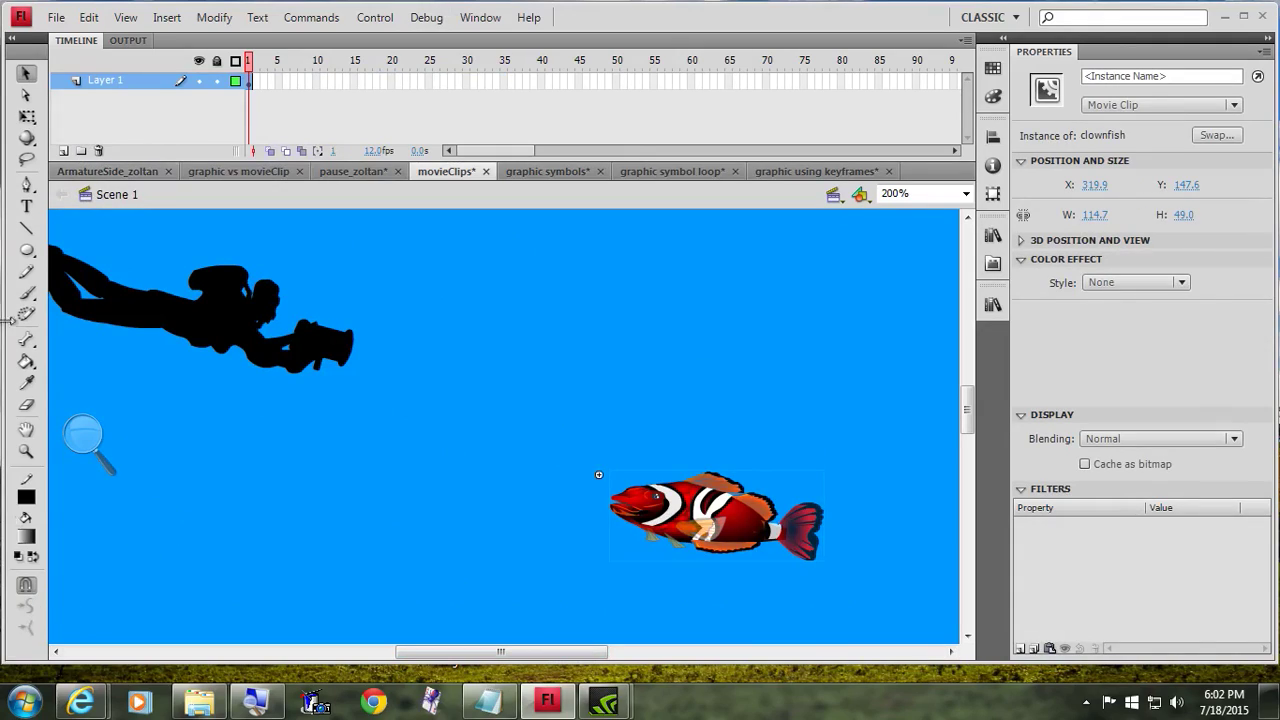
{"action": "left_click", "coordinate": [26, 453]}
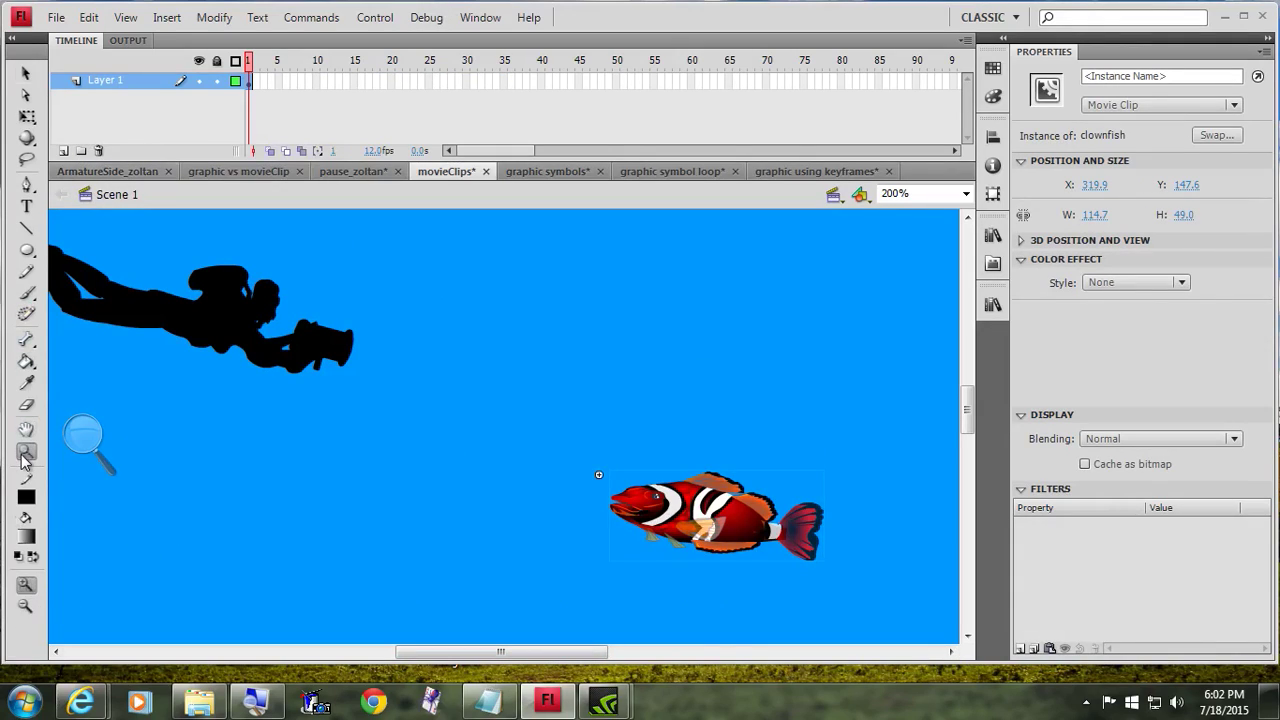
{"action": "left_click", "coordinate": [26, 606]}
{"action": "left_click", "coordinate": [411, 459]}
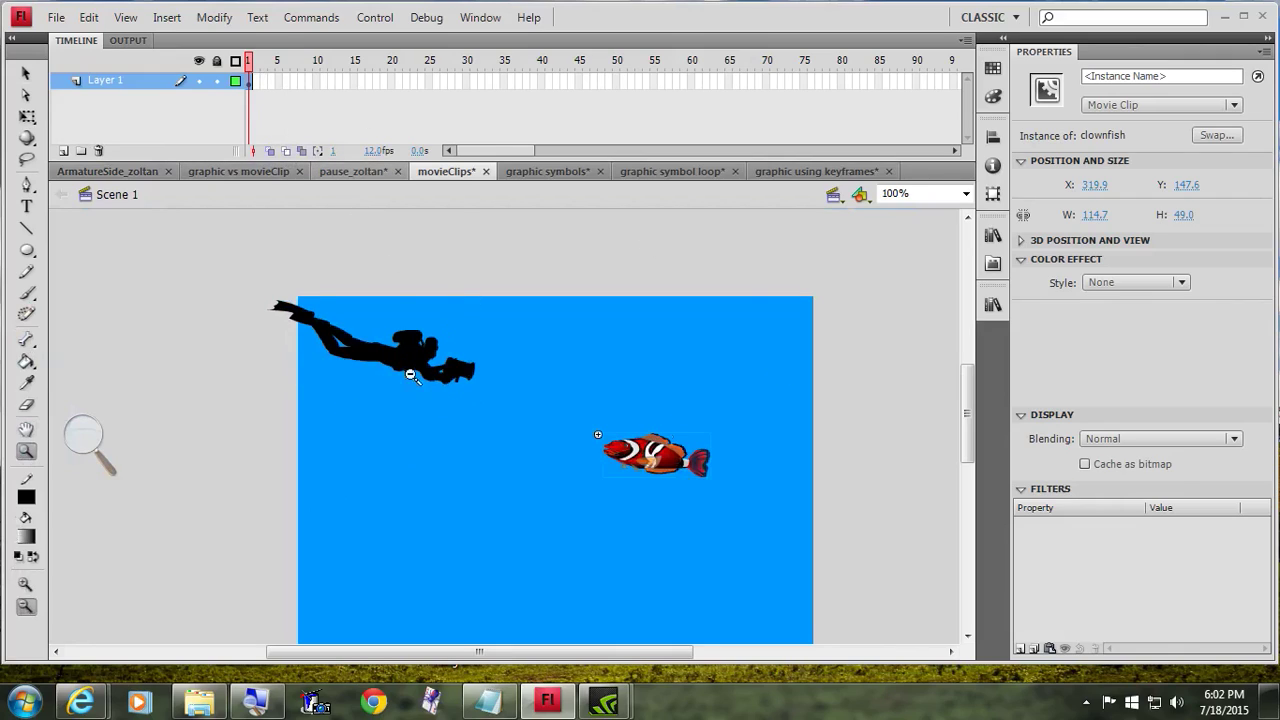
{"action": "left_click", "coordinate": [392, 80]}
{"action": "right_click", "coordinate": [392, 80]}
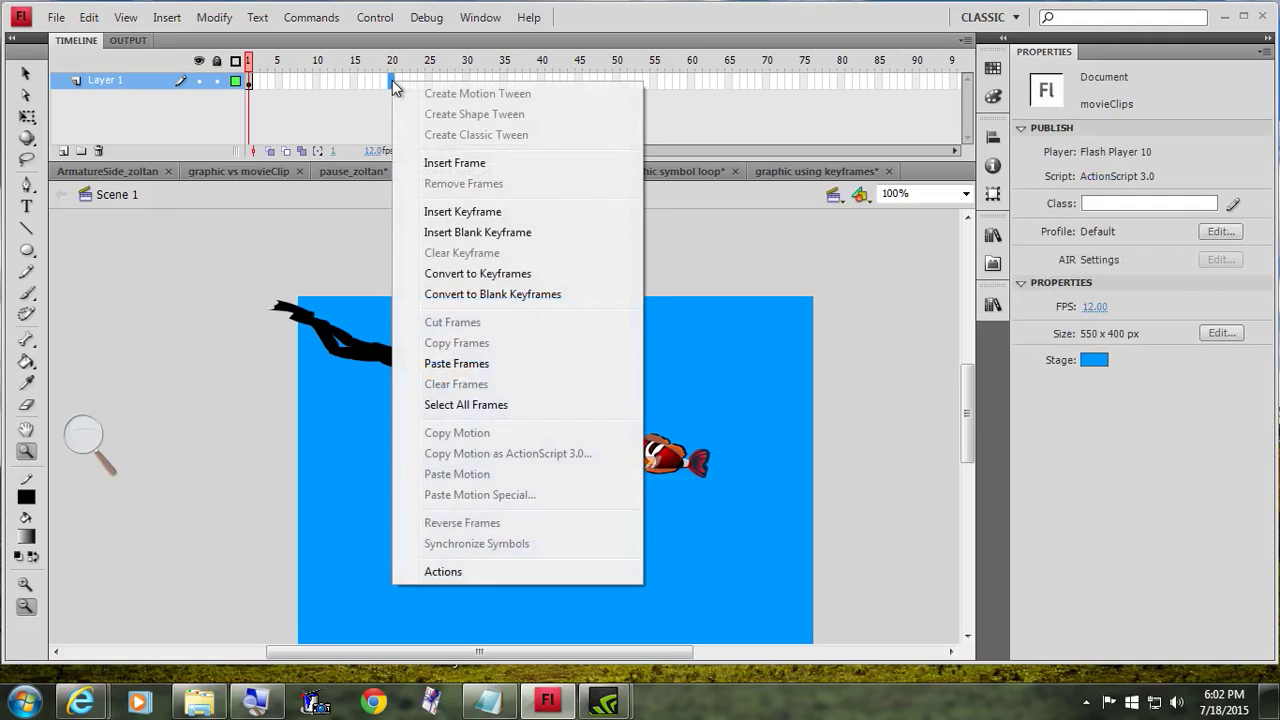
{"action": "left_click", "coordinate": [461, 213]}
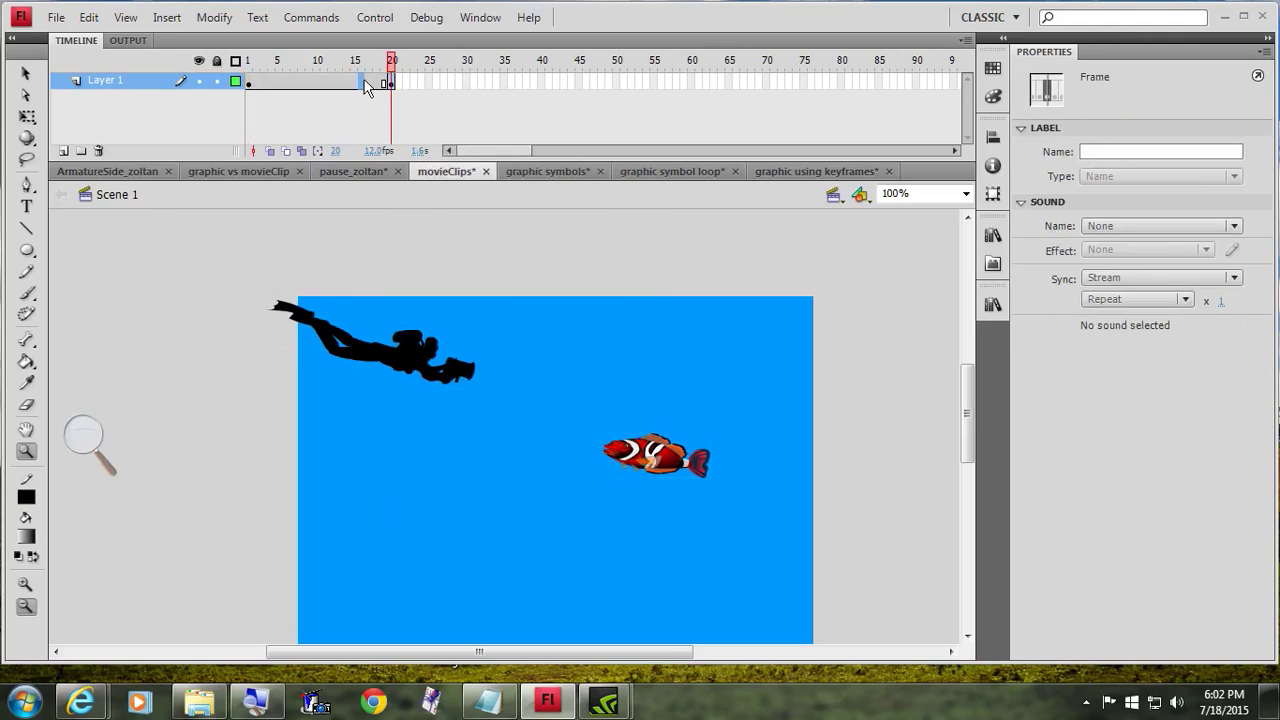
Try to create a motion tween on Layer 1, and move the diver at frame 20 past the stage's lower-right area to about X 646, Y 319.
{"action": "right_click", "coordinate": [389, 80]}
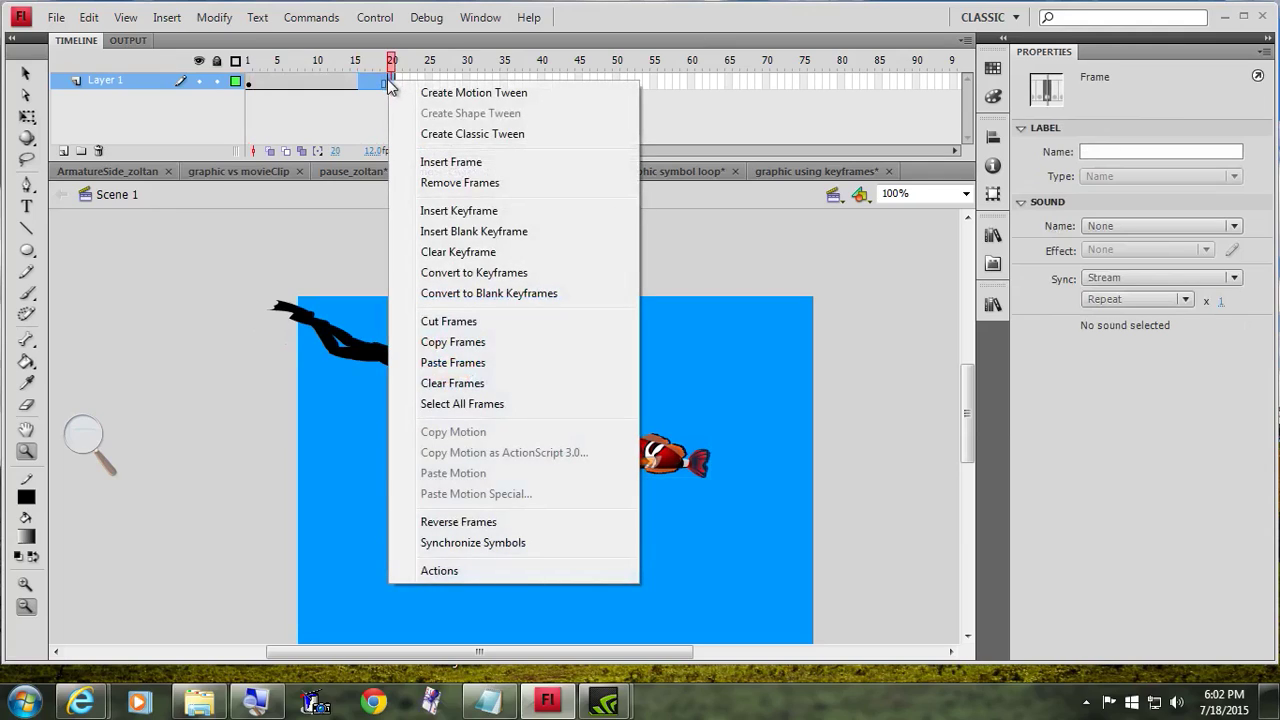
{"action": "left_click", "coordinate": [450, 93]}
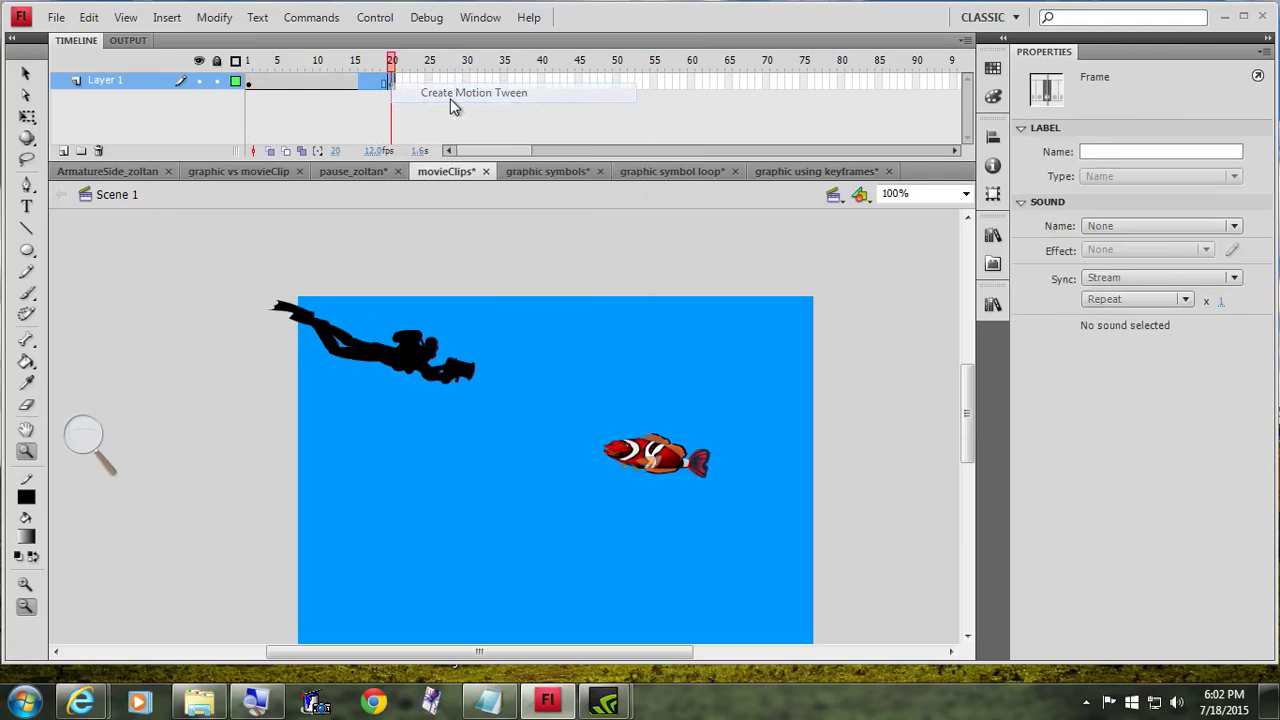
{"action": "key", "text": "v"}
{"action": "left_click", "coordinate": [366, 349]}
{"action": "left_click_drag", "start_coordinate": [374, 354], "coordinate": [901, 600]}
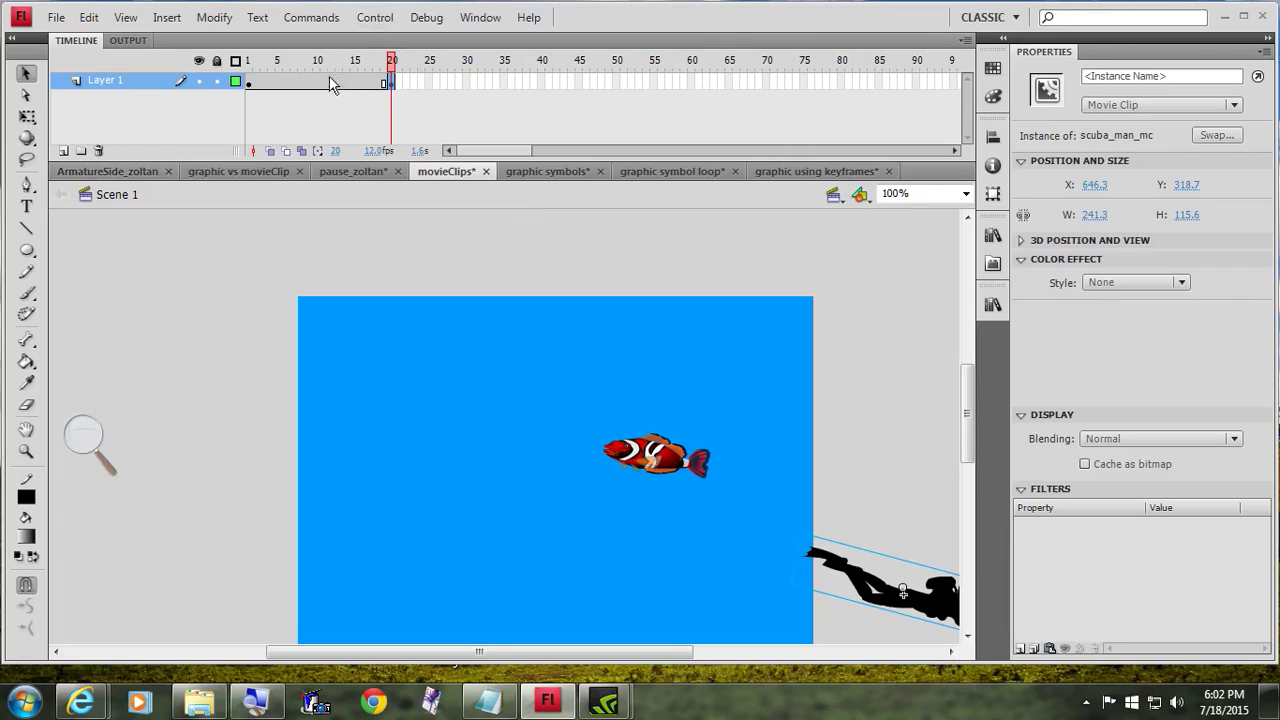
Create a classic tween between frames 1 and 20 of Layer 1, and play it back from frame 1.
{"action": "left_click", "coordinate": [387, 80]}
{"action": "right_click", "coordinate": [390, 84]}
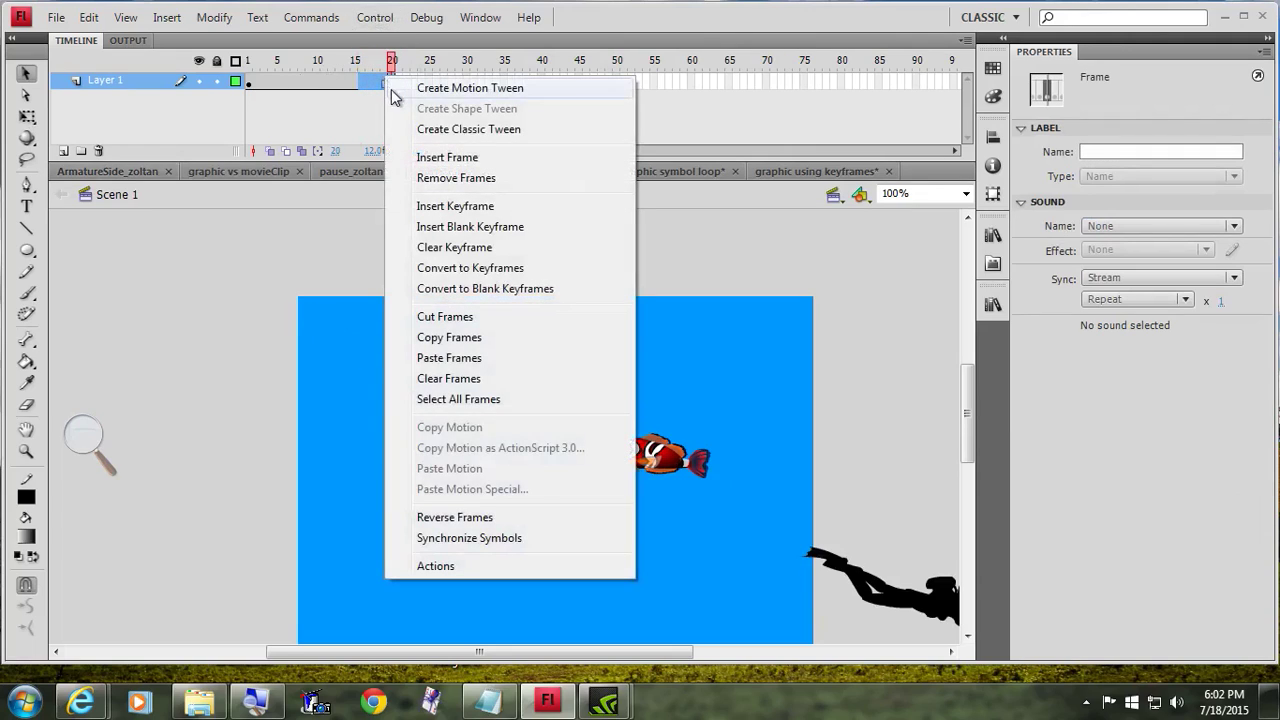
{"action": "left_click", "coordinate": [420, 129]}
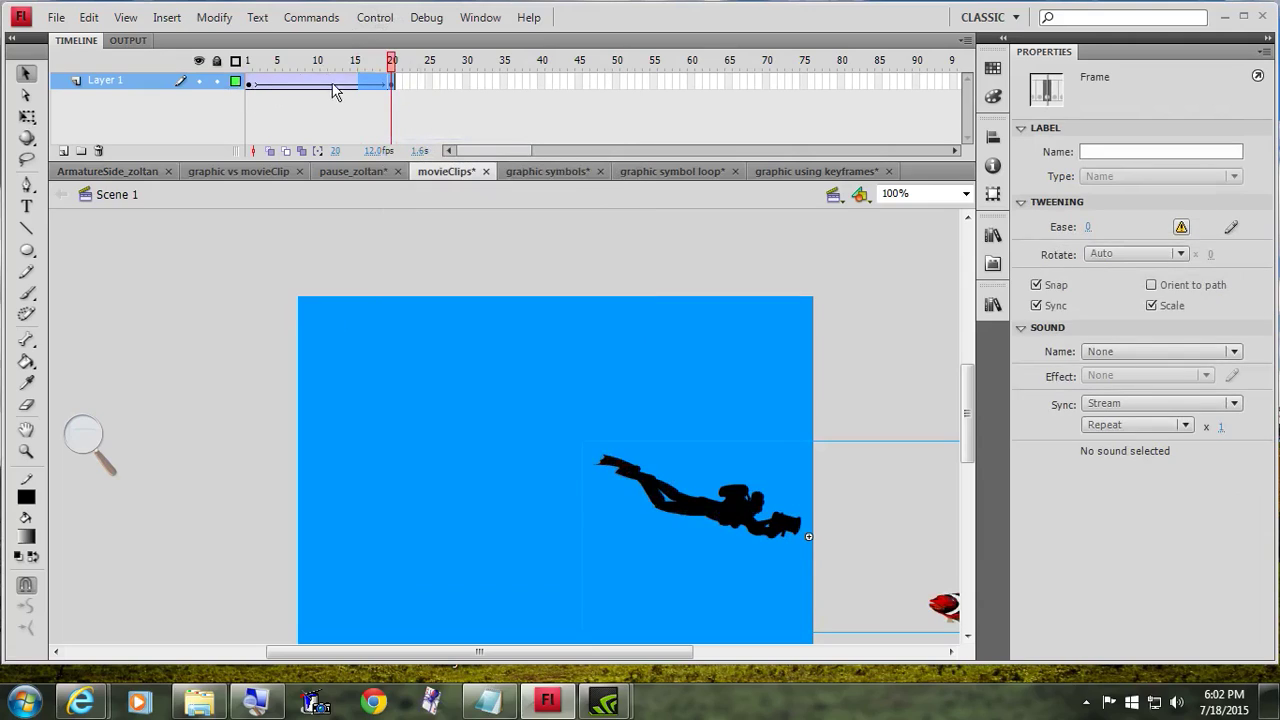
{"action": "left_click_drag", "start_coordinate": [392, 70], "coordinate": [213, 84]}
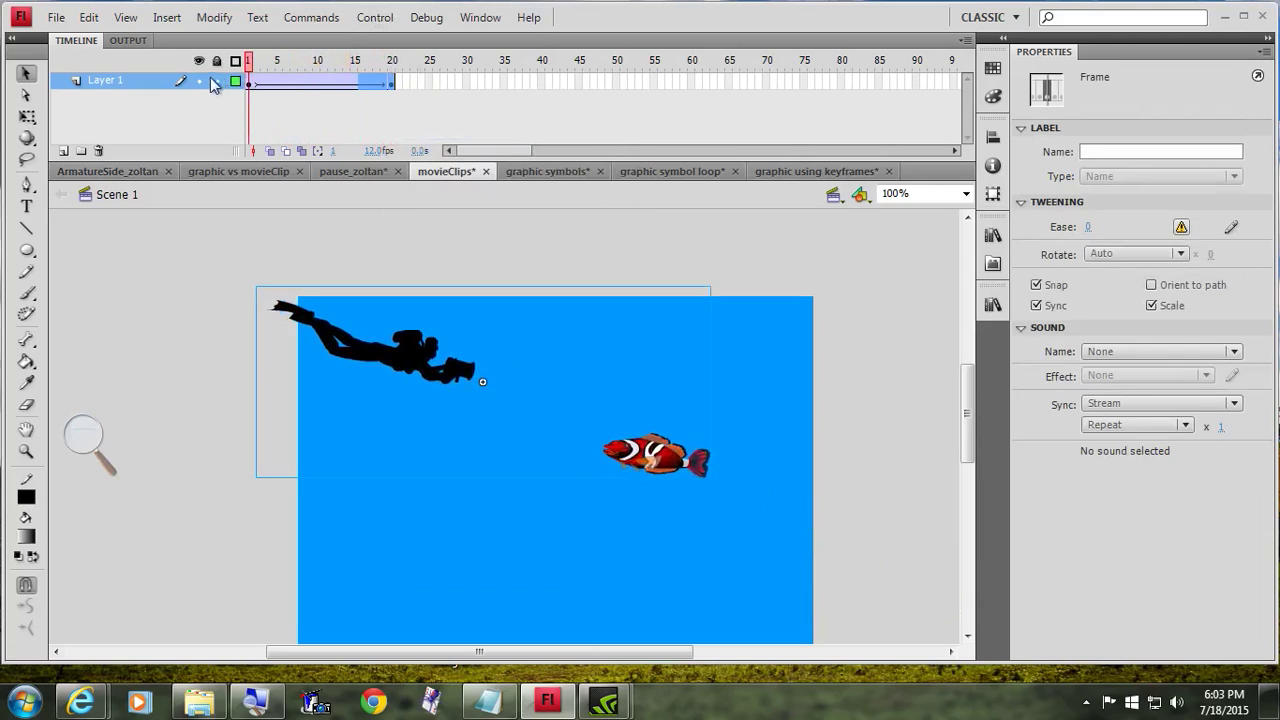
{"action": "key", "text": "Return"}
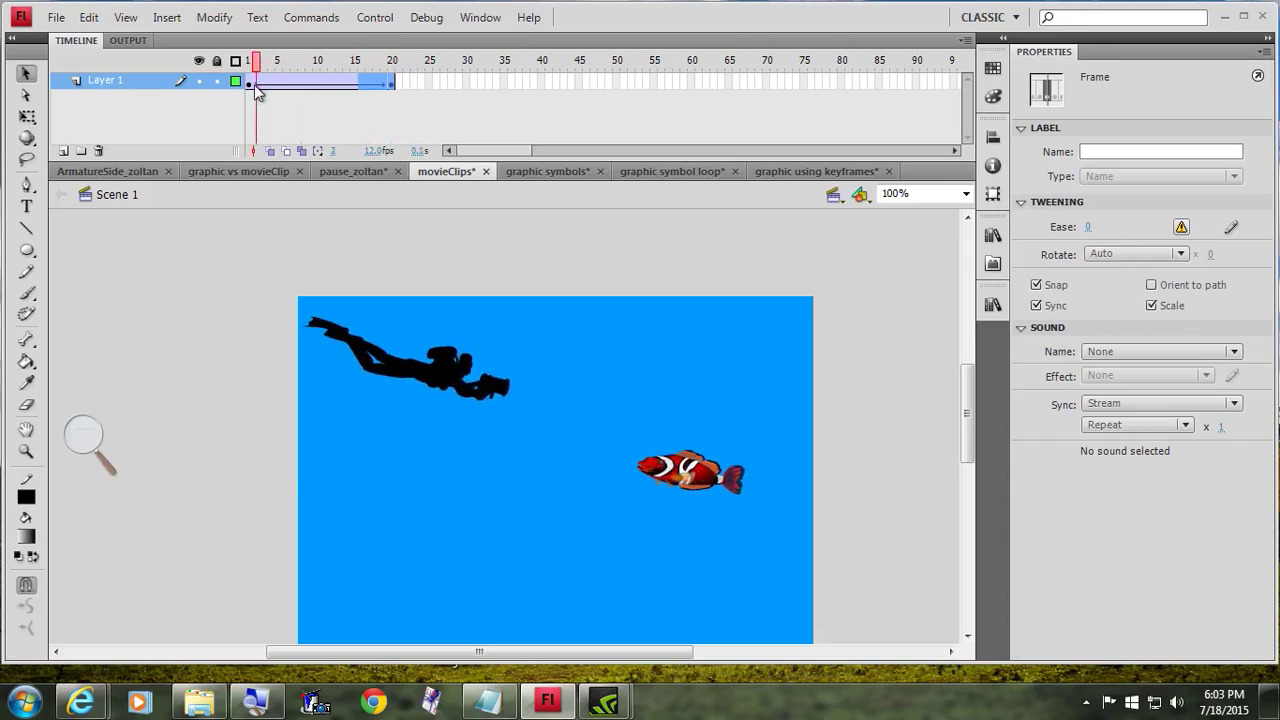
Cut the clownfish out of the Tween 1 graphic, leaving only the diver in it, and return to Scene 1.
{"action": "left_click", "coordinate": [660, 468]}
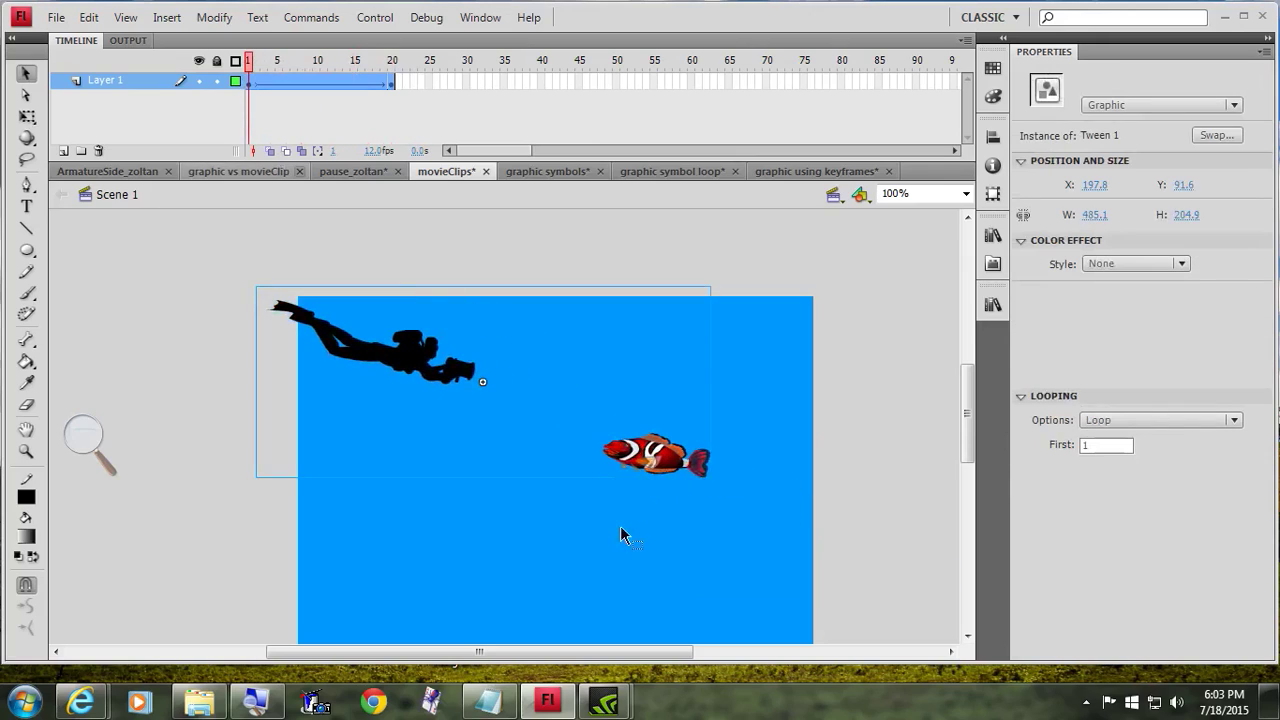
{"action": "double_click", "coordinate": [640, 465]}
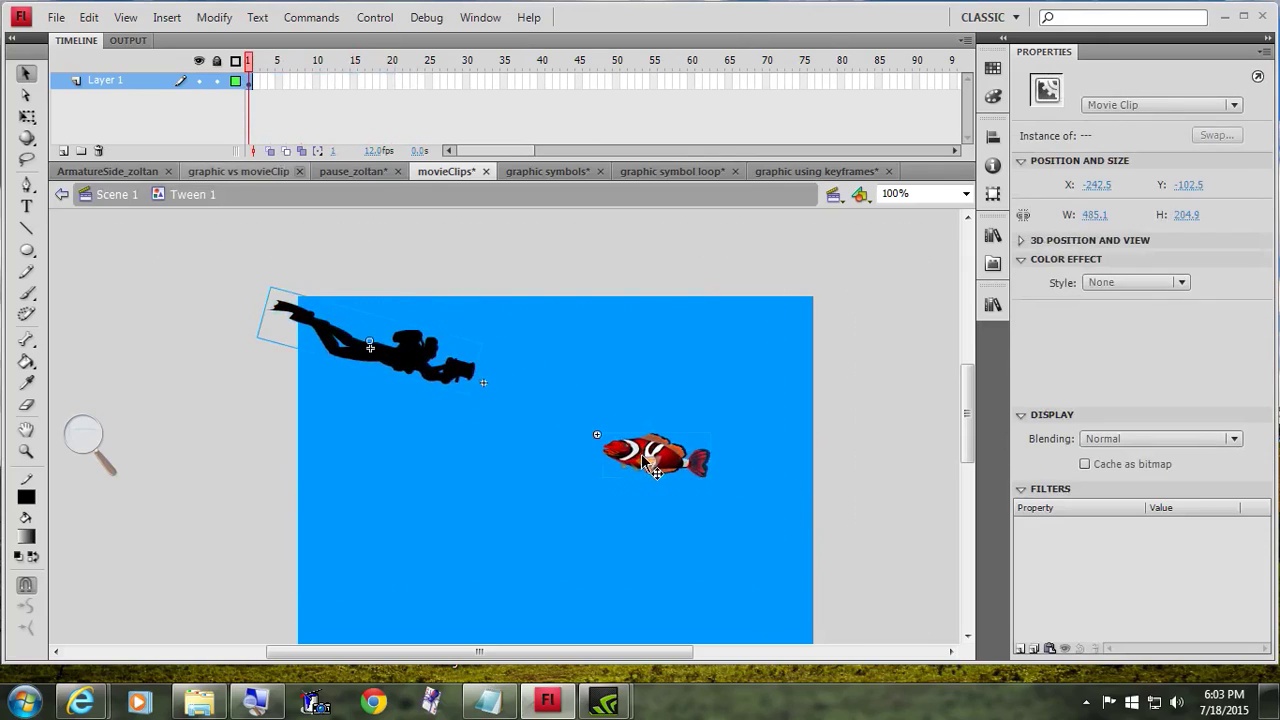
{"action": "right_click", "coordinate": [642, 458]}
{"action": "double_click", "coordinate": [494, 449]}
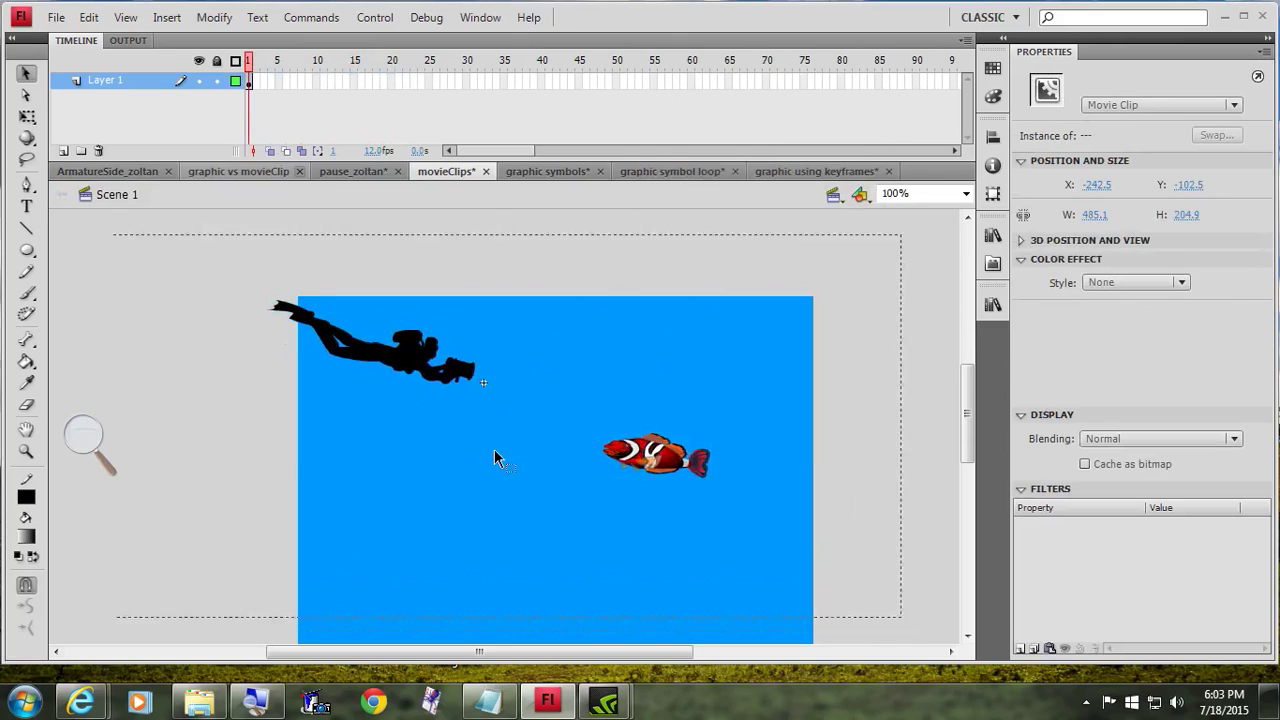
{"action": "double_click", "coordinate": [667, 465]}
{"action": "right_click", "coordinate": [656, 456]}
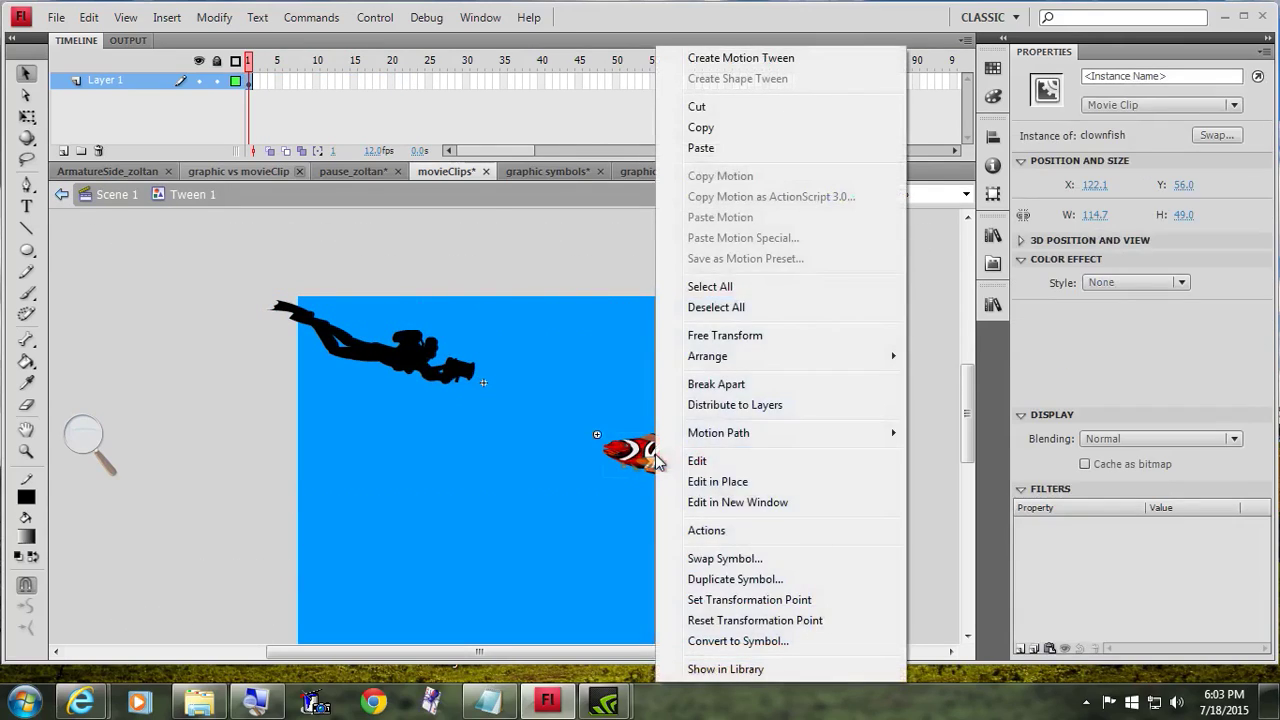
{"action": "left_click", "coordinate": [698, 107]}
{"action": "double_click", "coordinate": [442, 472]}
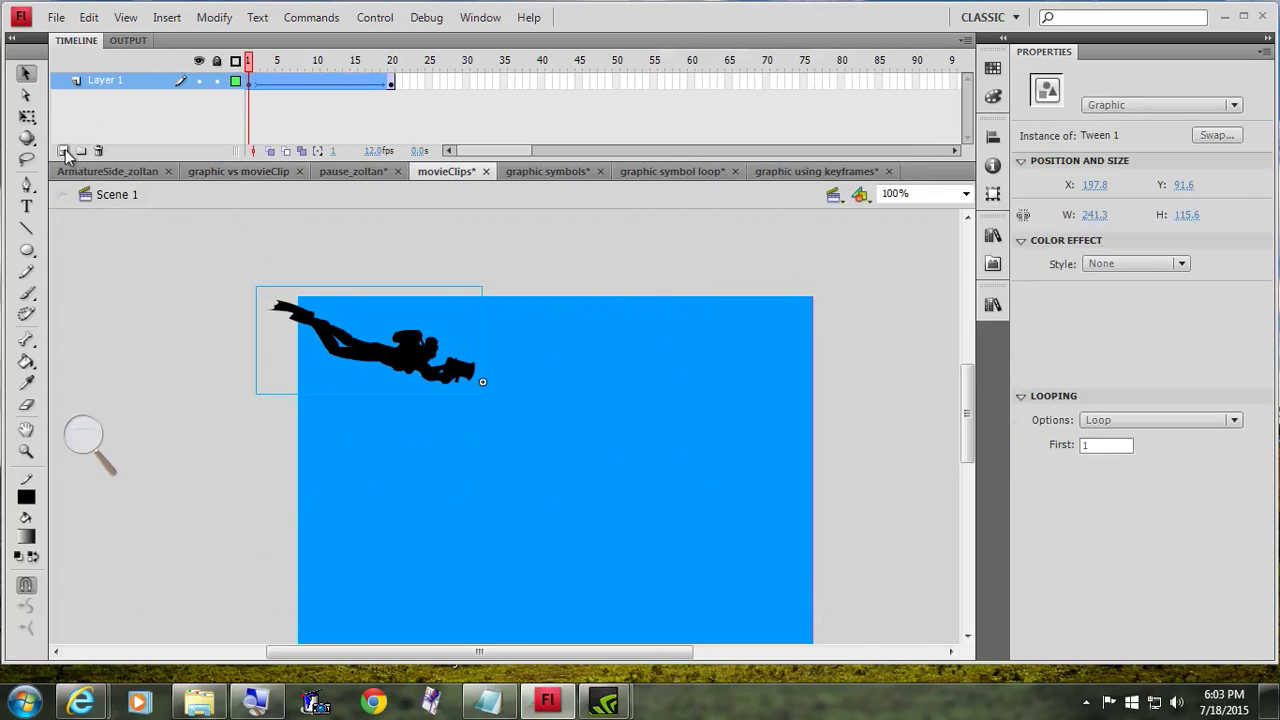
Add a new layer above the diver's layer and paste the clownfish centered into its frame 1.
{"action": "left_click", "coordinate": [391, 84]}
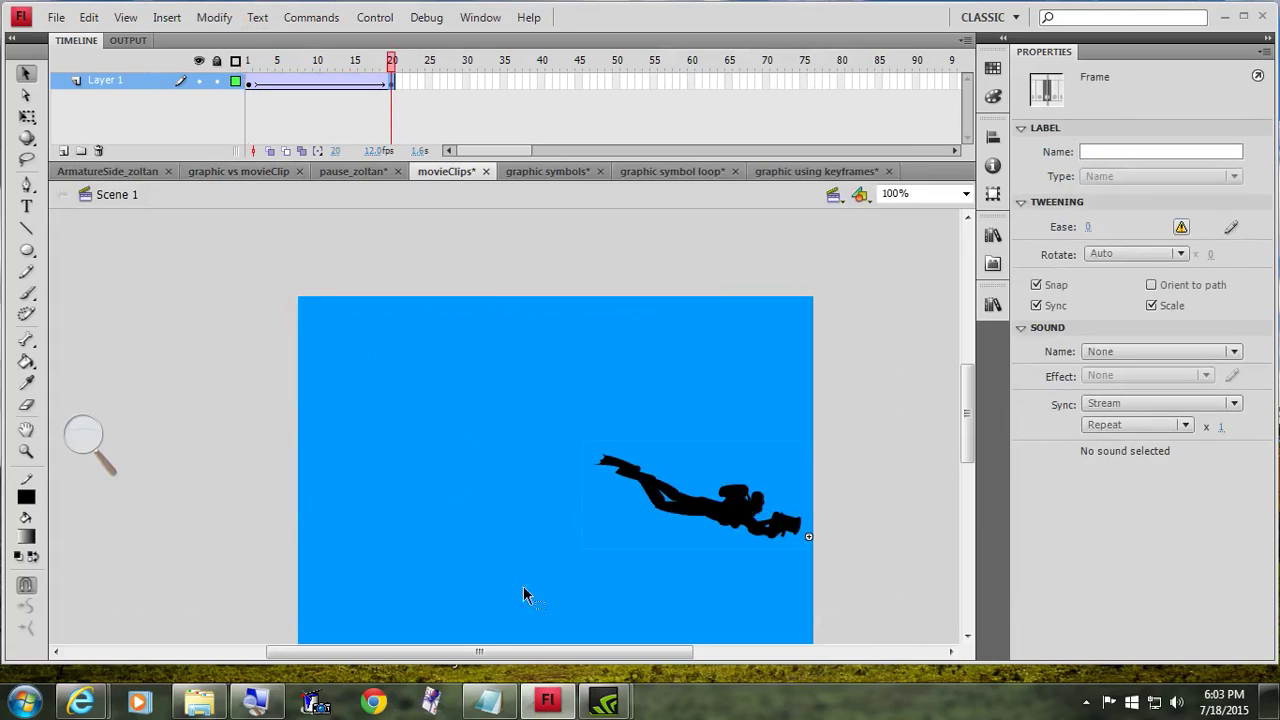
{"action": "left_click_drag", "start_coordinate": [533, 647], "coordinate": [458, 607]}
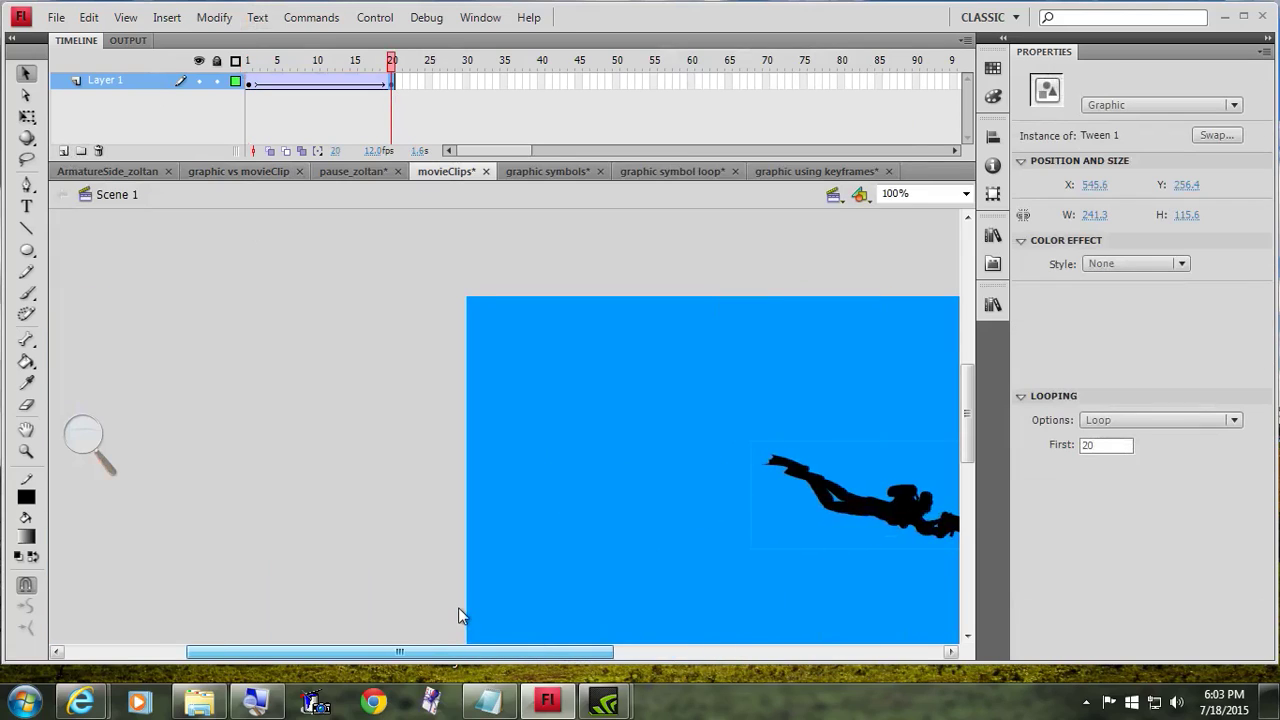
{"action": "left_click", "coordinate": [620, 440]}
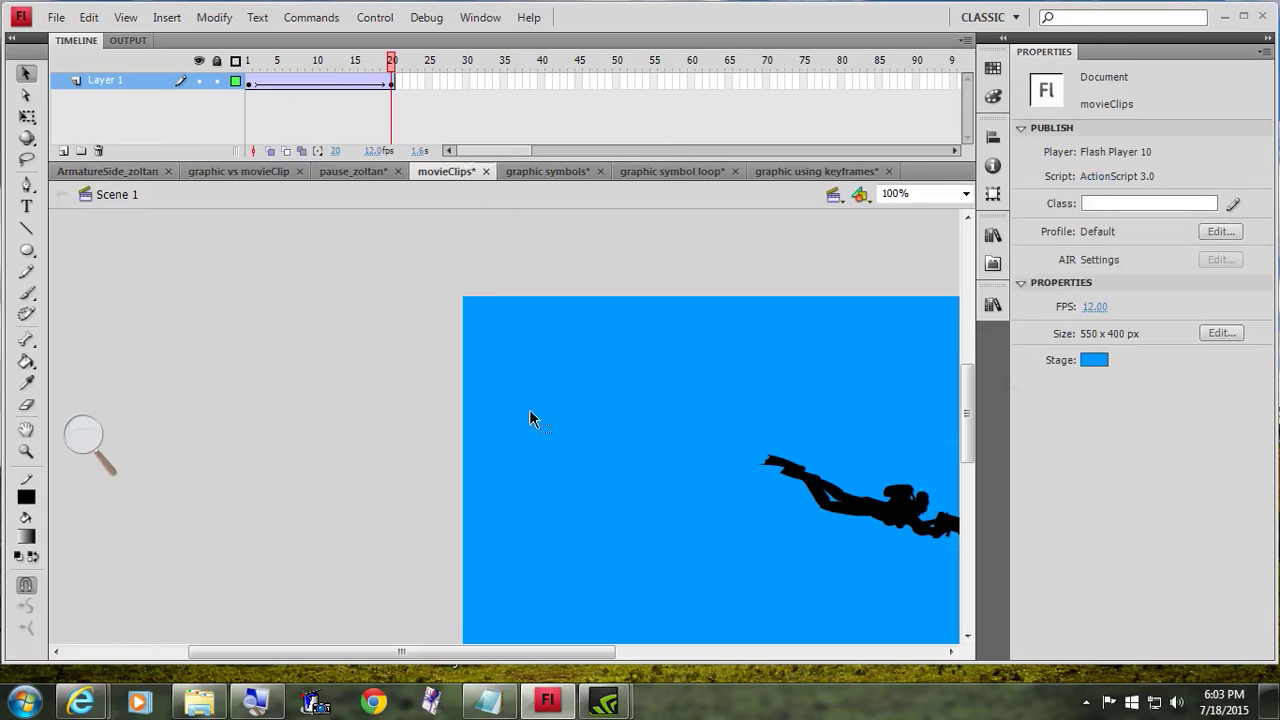
{"action": "left_click", "coordinate": [63, 150]}
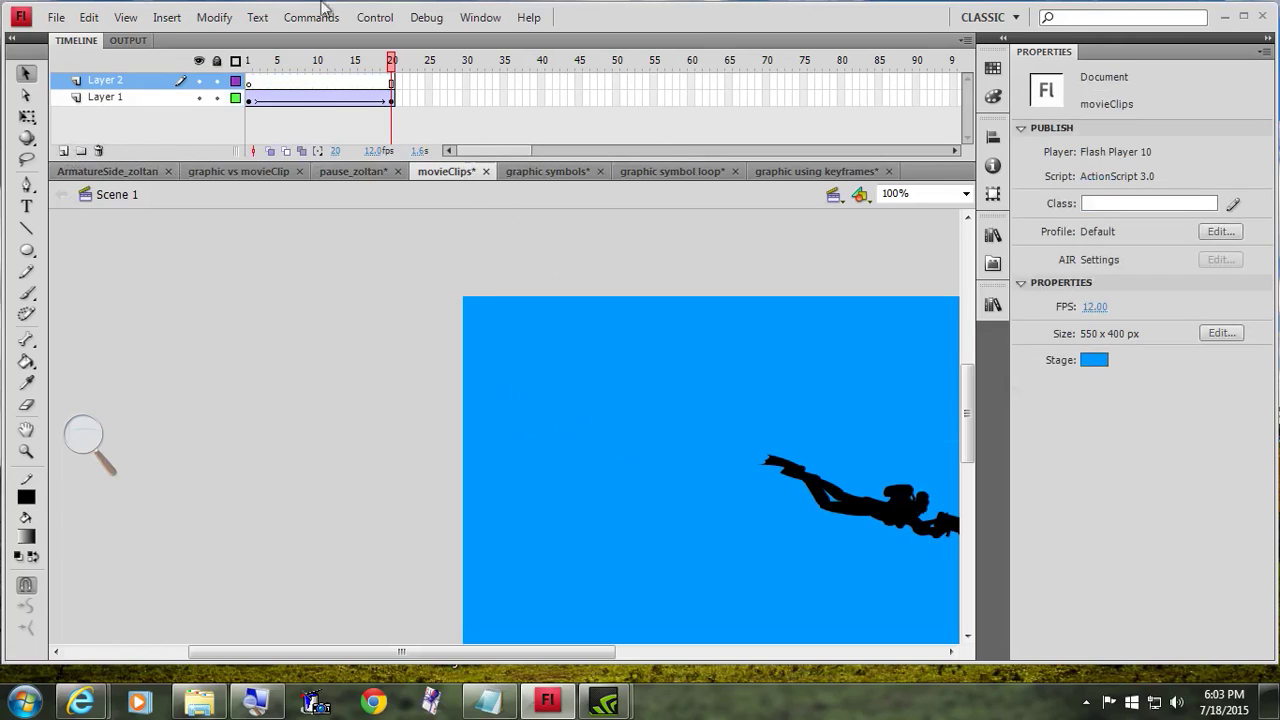
{"action": "left_click", "coordinate": [255, 87]}
{"action": "left_click", "coordinate": [89, 17]}
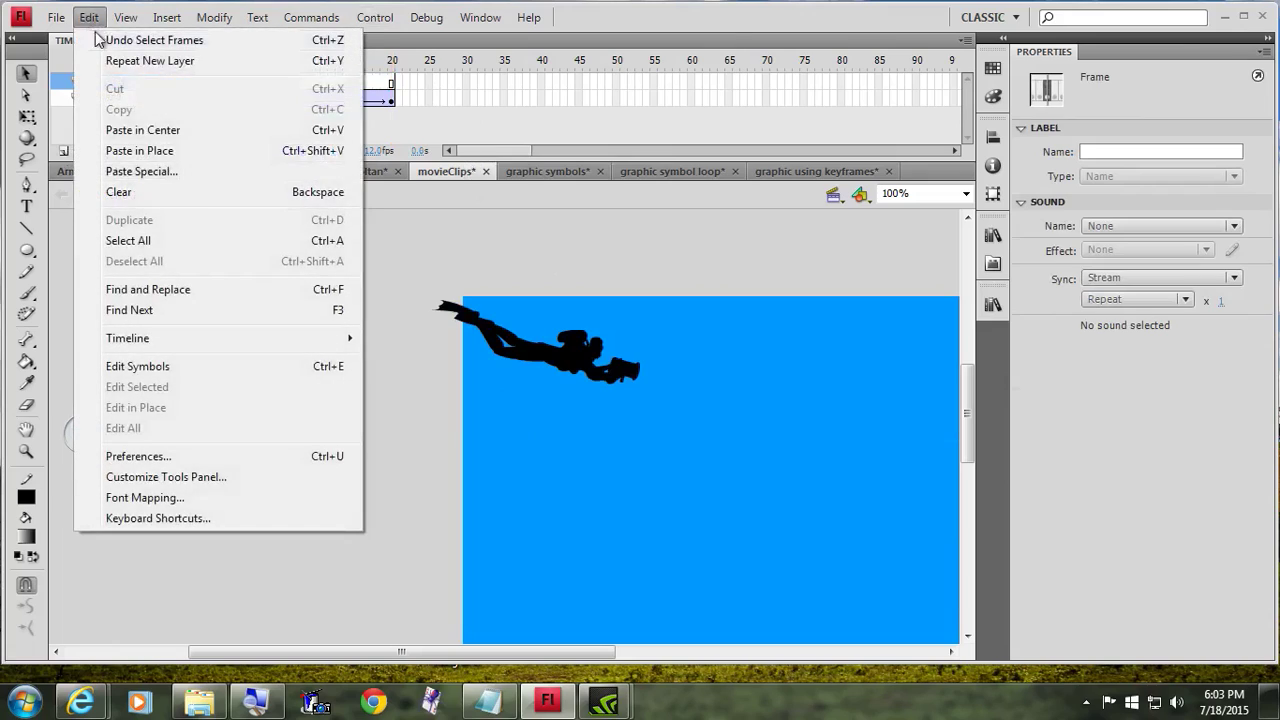
{"action": "left_click", "coordinate": [125, 130]}
Move the clownfish to the lower-right area of the stage, and scrub the timeline to frame 20 to check it against the diver.
{"action": "left_click_drag", "start_coordinate": [511, 438], "coordinate": [876, 535]}
{"action": "left_click_drag", "start_coordinate": [554, 657], "coordinate": [628, 657]}
{"action": "left_click", "coordinate": [280, 62]}
{"action": "left_click_drag", "start_coordinate": [282, 66], "coordinate": [500, 106]}
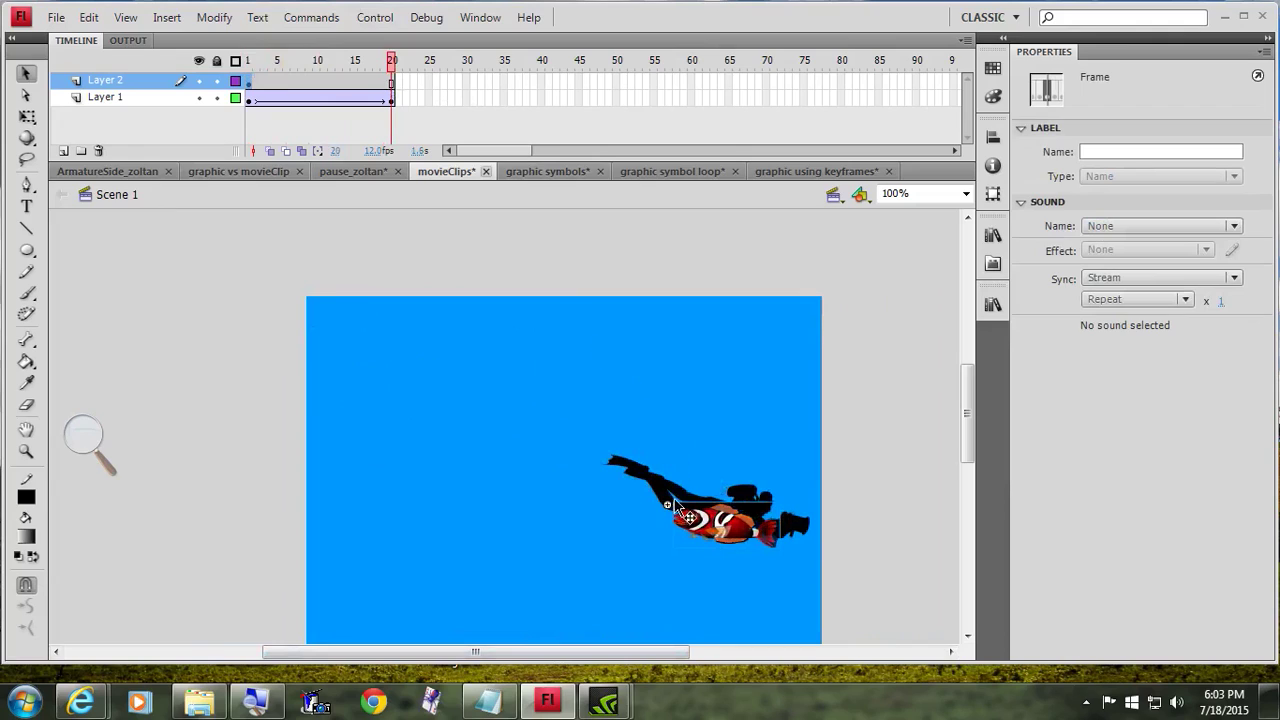
At frame 20 of Layer 1, move the diver past the stage's right edge to about X 776, Y 331.
{"action": "left_click", "coordinate": [390, 98]}
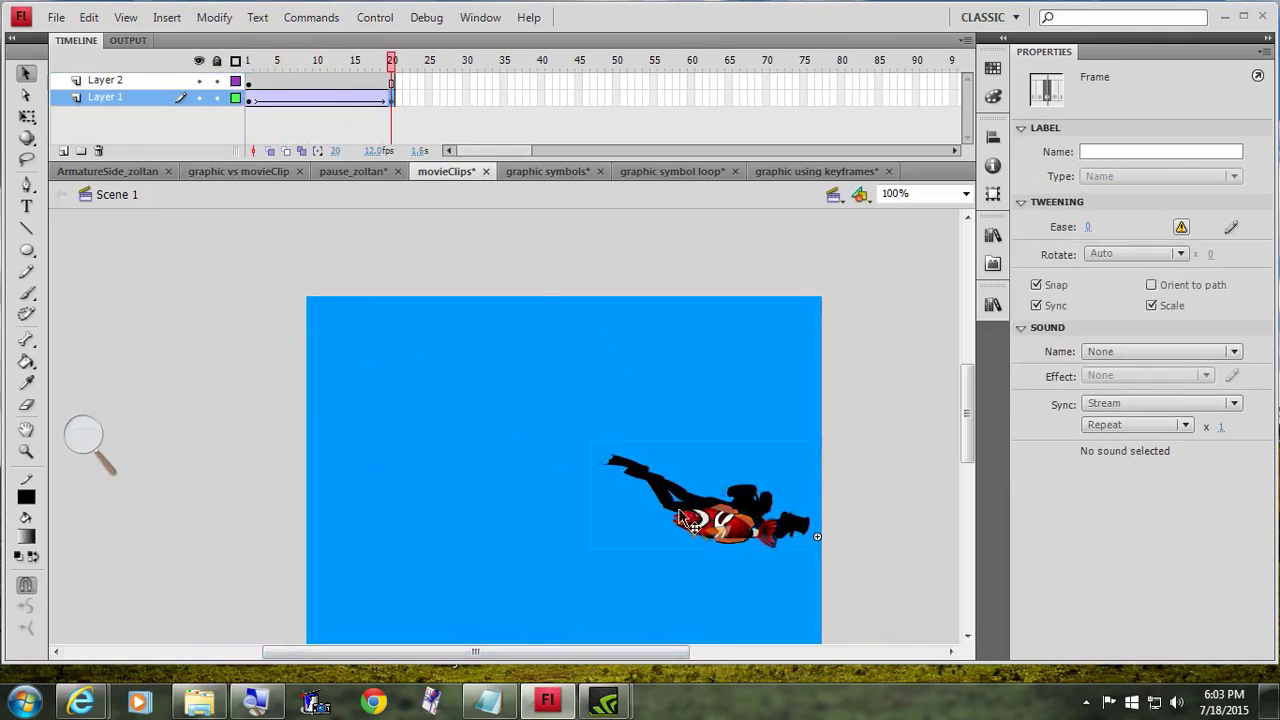
{"action": "left_click_drag", "start_coordinate": [668, 503], "coordinate": [886, 573]}
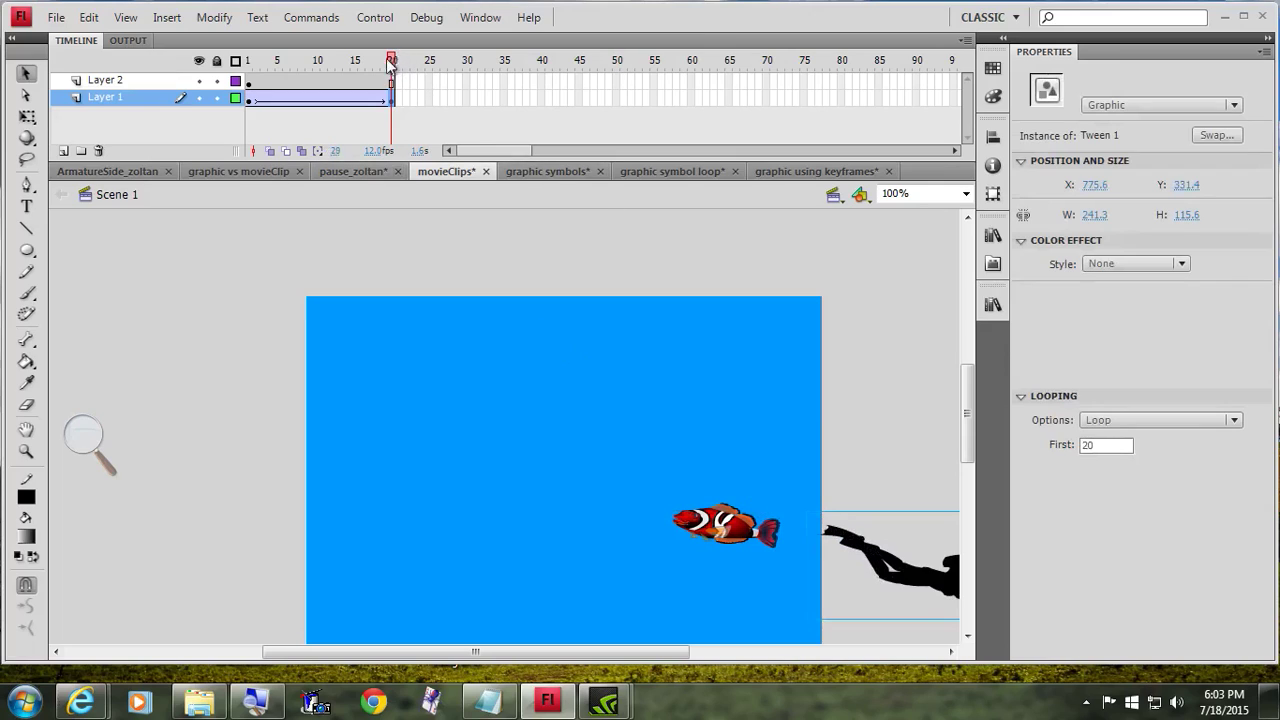
At frame 1, scale the diver down to about 140 × 54 and place it in the stage's upper-left corner at about X 146, Y 56.
{"action": "left_click_drag", "start_coordinate": [391, 62], "coordinate": [248, 62]}
{"action": "left_click", "coordinate": [420, 355]}
{"action": "key", "text": "q"}
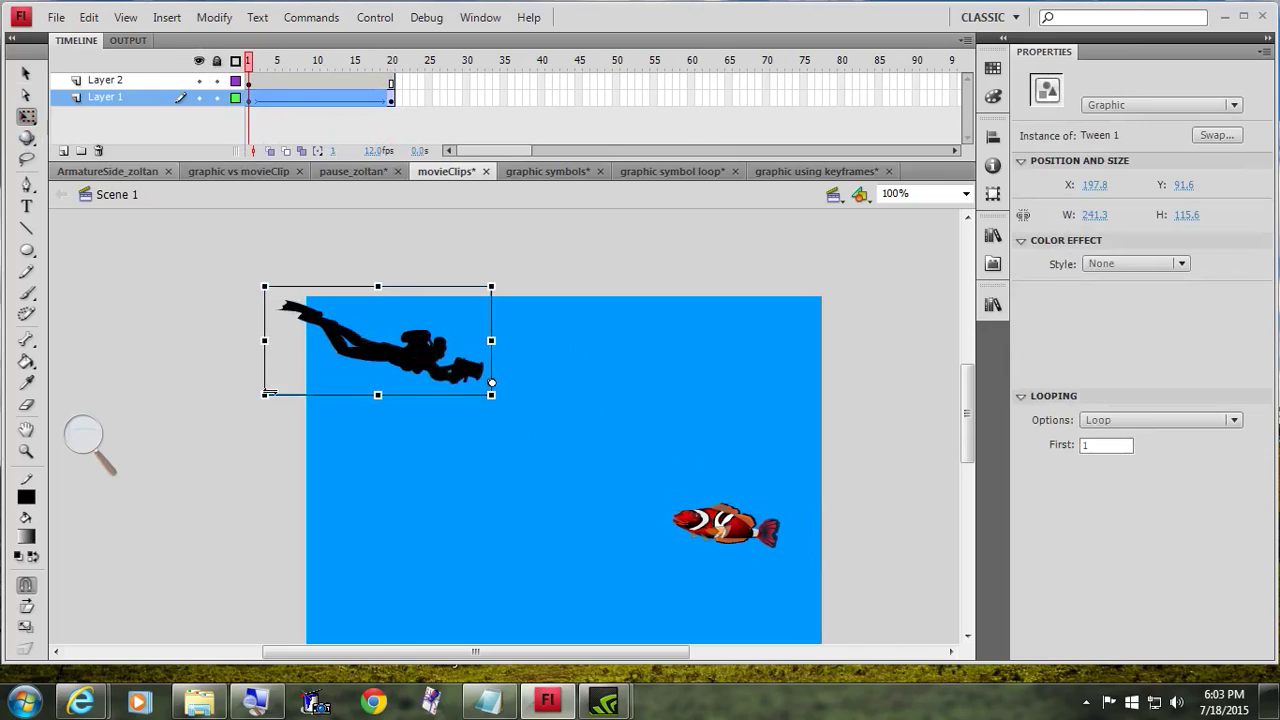
{"action": "left_click_drag", "start_coordinate": [265, 395], "coordinate": [361, 389]}
{"action": "left_click_drag", "start_coordinate": [449, 371], "coordinate": [415, 341]}
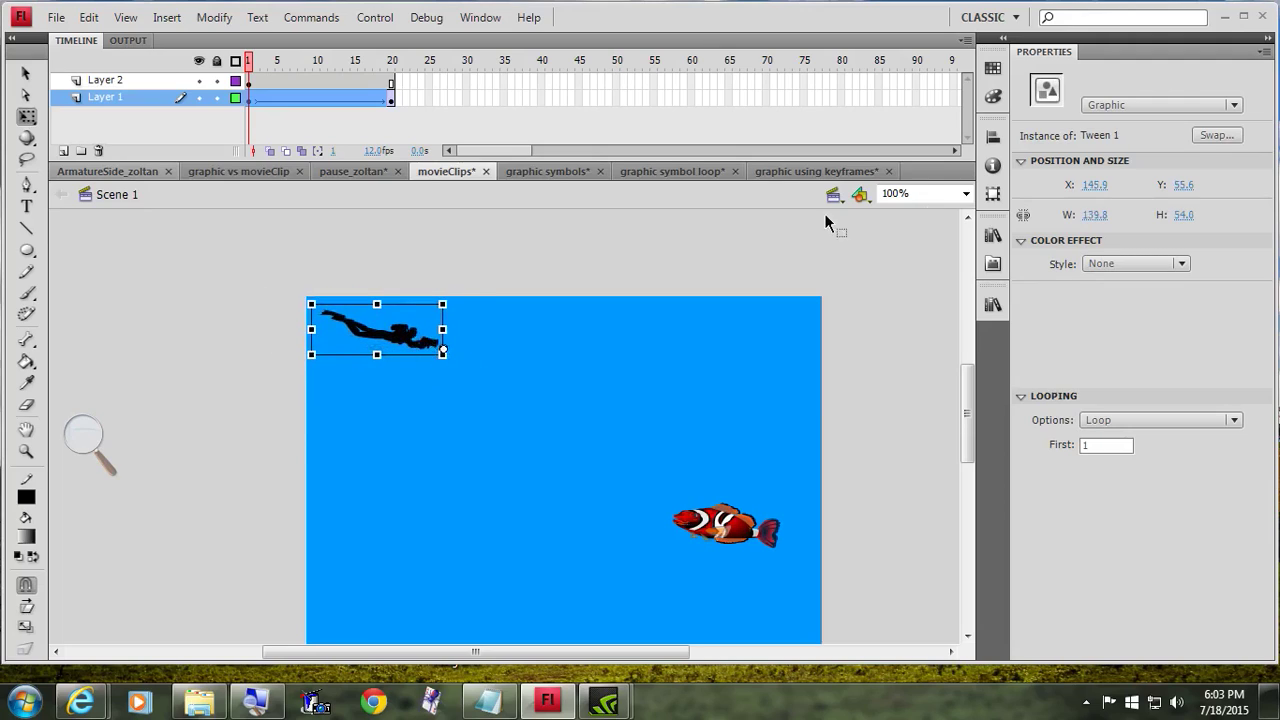
Apply an Alpha color effect of 84% to the diver at frame 1.
{"action": "left_click", "coordinate": [1180, 263]}
{"action": "left_click", "coordinate": [1178, 368]}
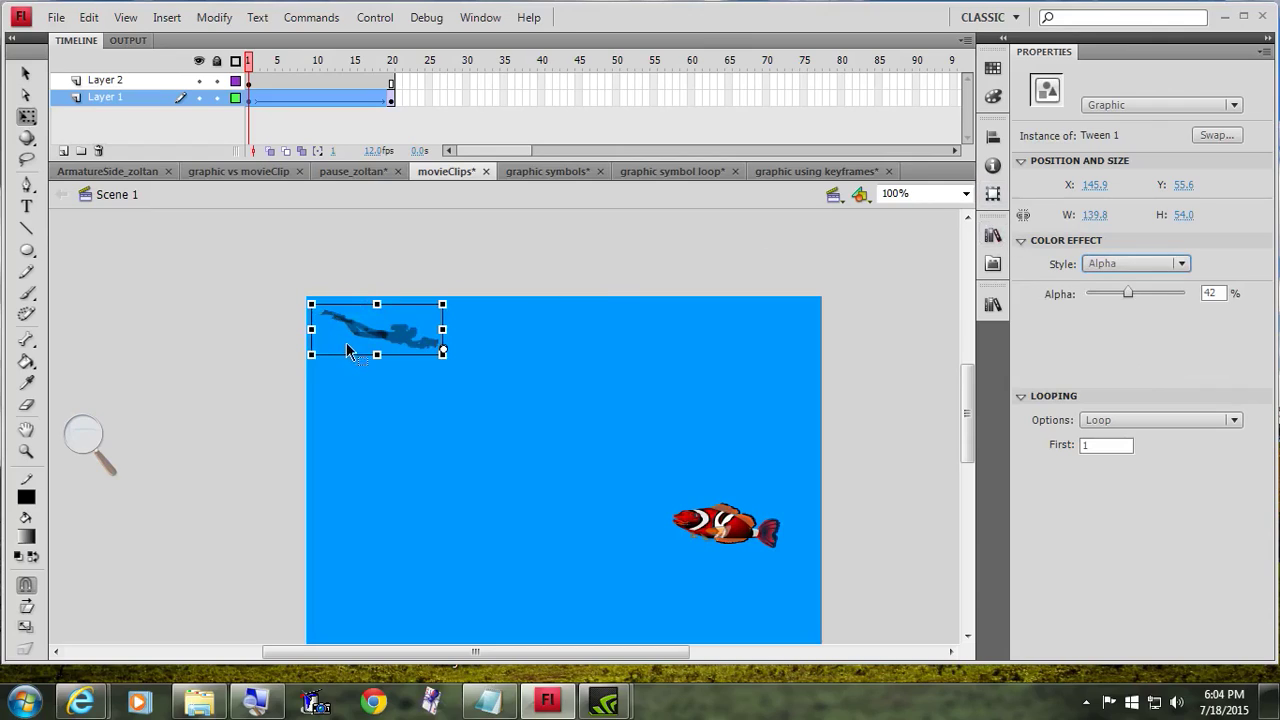
{"action": "left_click_drag", "start_coordinate": [1130, 299], "coordinate": [1169, 292]}
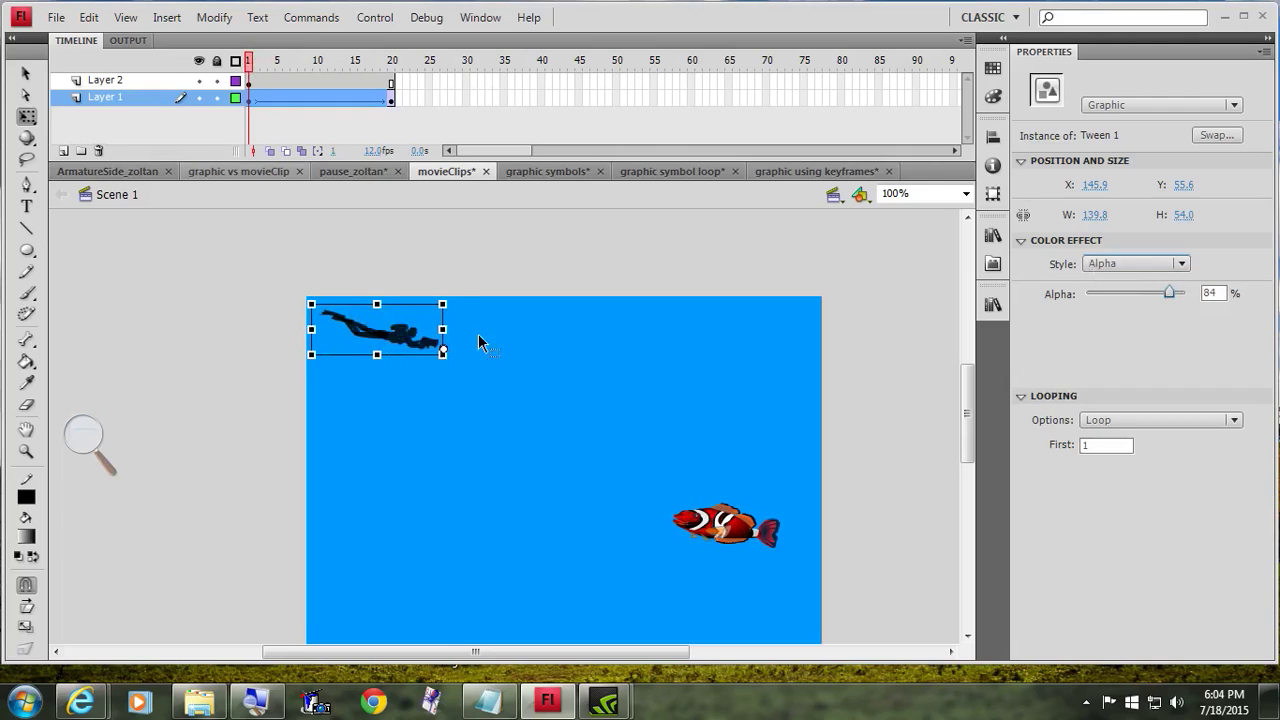
At frame 20, stretch the diver to a height of about 130 and move its transformation point to the middle of its body.
{"action": "left_click_drag", "start_coordinate": [250, 88], "coordinate": [394, 80]}
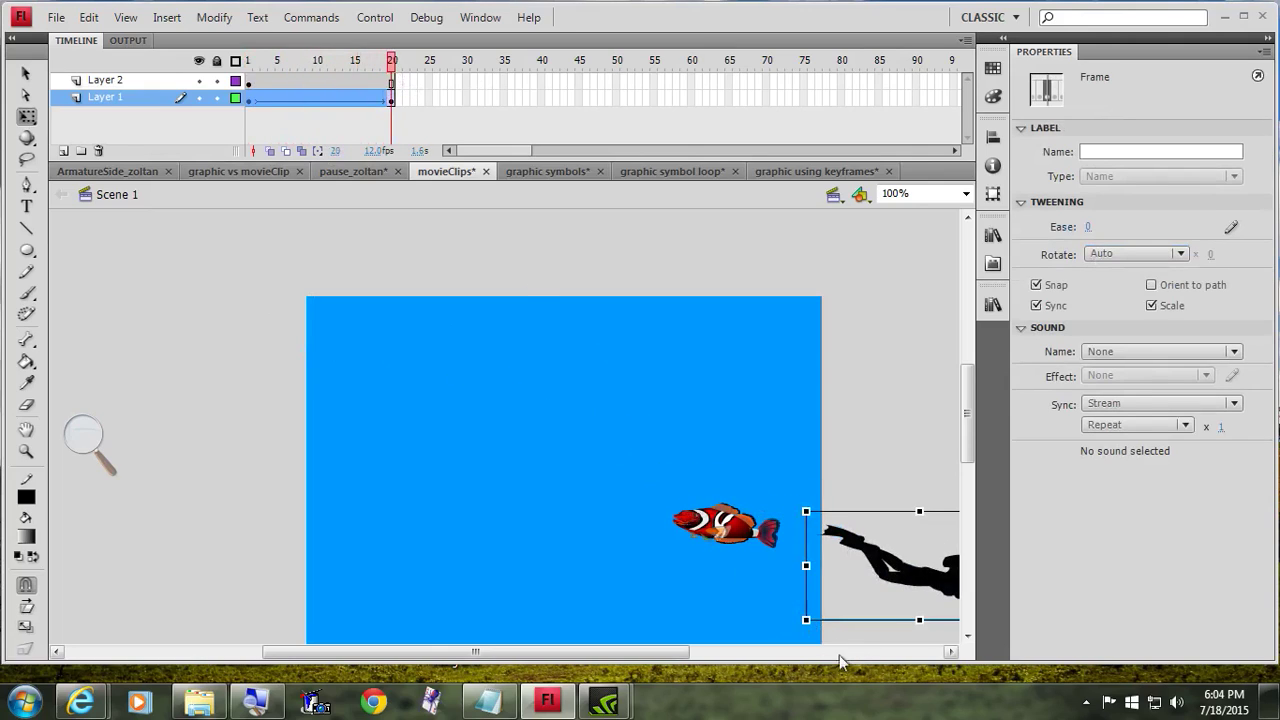
{"action": "left_click_drag", "start_coordinate": [678, 653], "coordinate": [770, 653]}
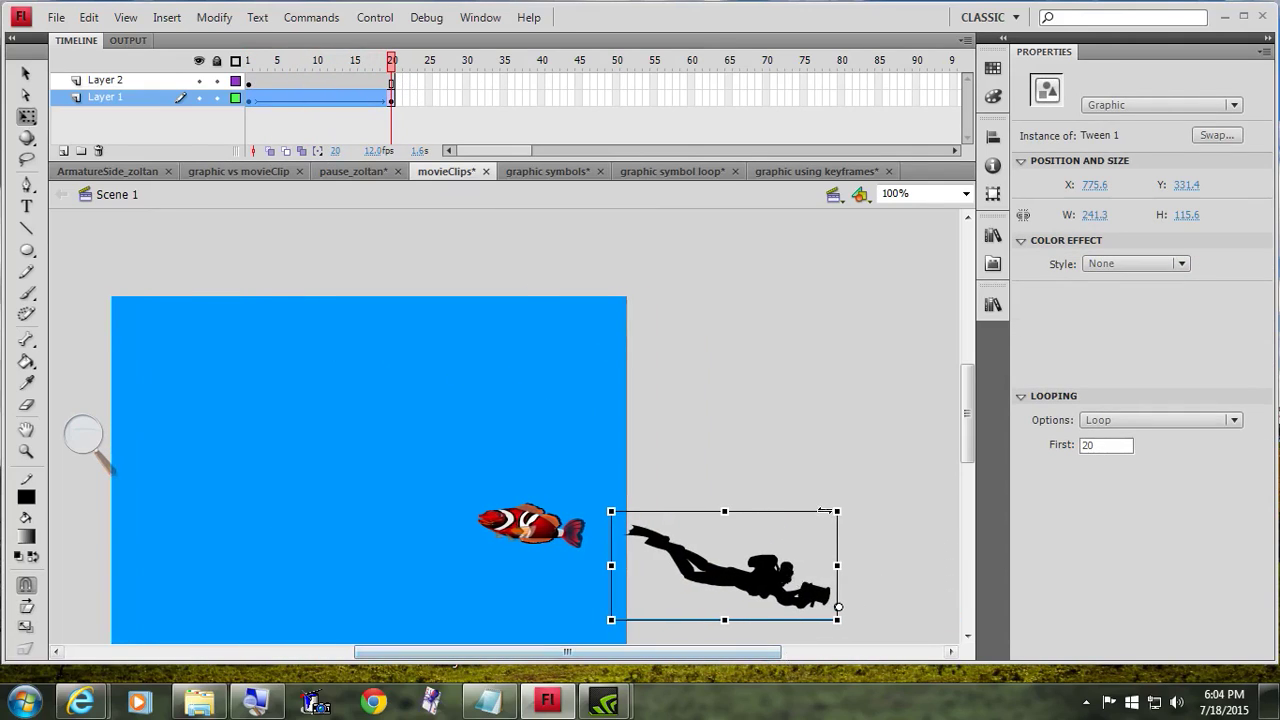
{"action": "mouse_move", "coordinate": [824, 510]}
{"action": "left_mouse_down"}
{"action": "mouse_move", "coordinate": [955, 494]}
{"action": "mouse_move", "coordinate": [837, 499]}
{"action": "left_mouse_up"}
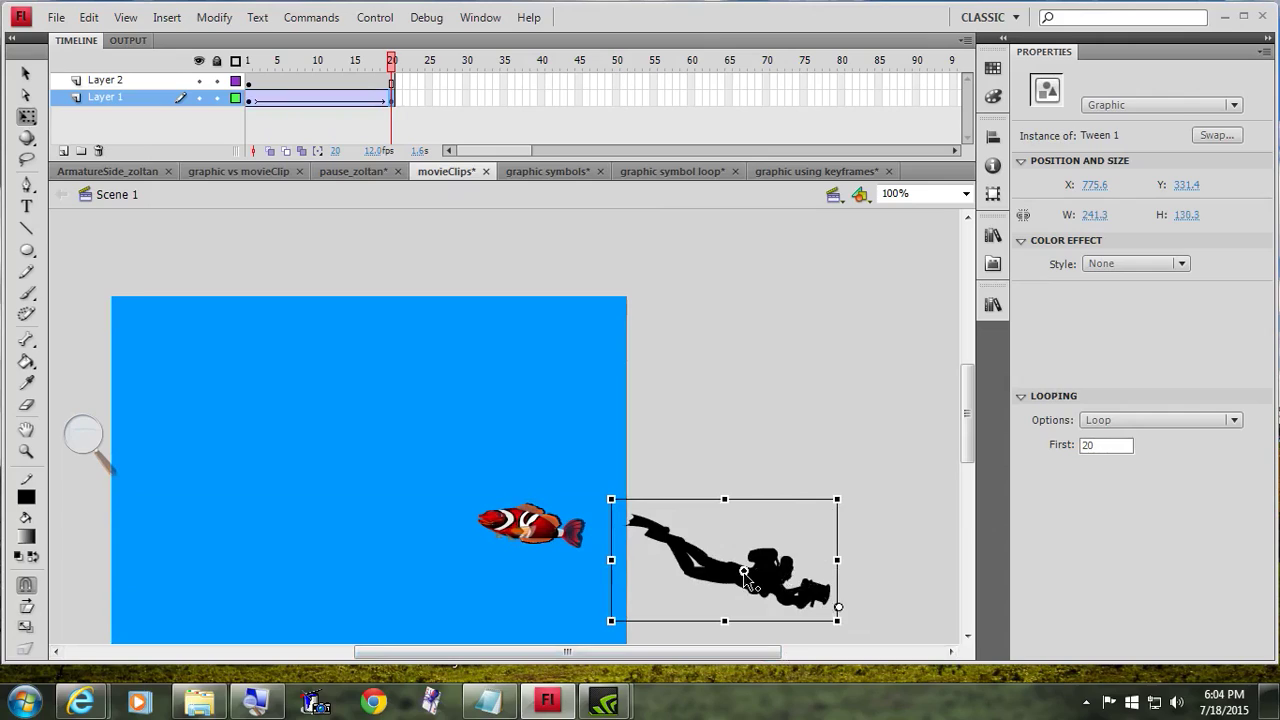
At frame 1, move the diver's transformation point to the middle of its body, and play the animation through frame 20.
{"action": "left_click_drag", "start_coordinate": [383, 68], "coordinate": [245, 62]}
{"action": "left_click", "coordinate": [251, 99]}
{"action": "left_click", "coordinate": [247, 94]}
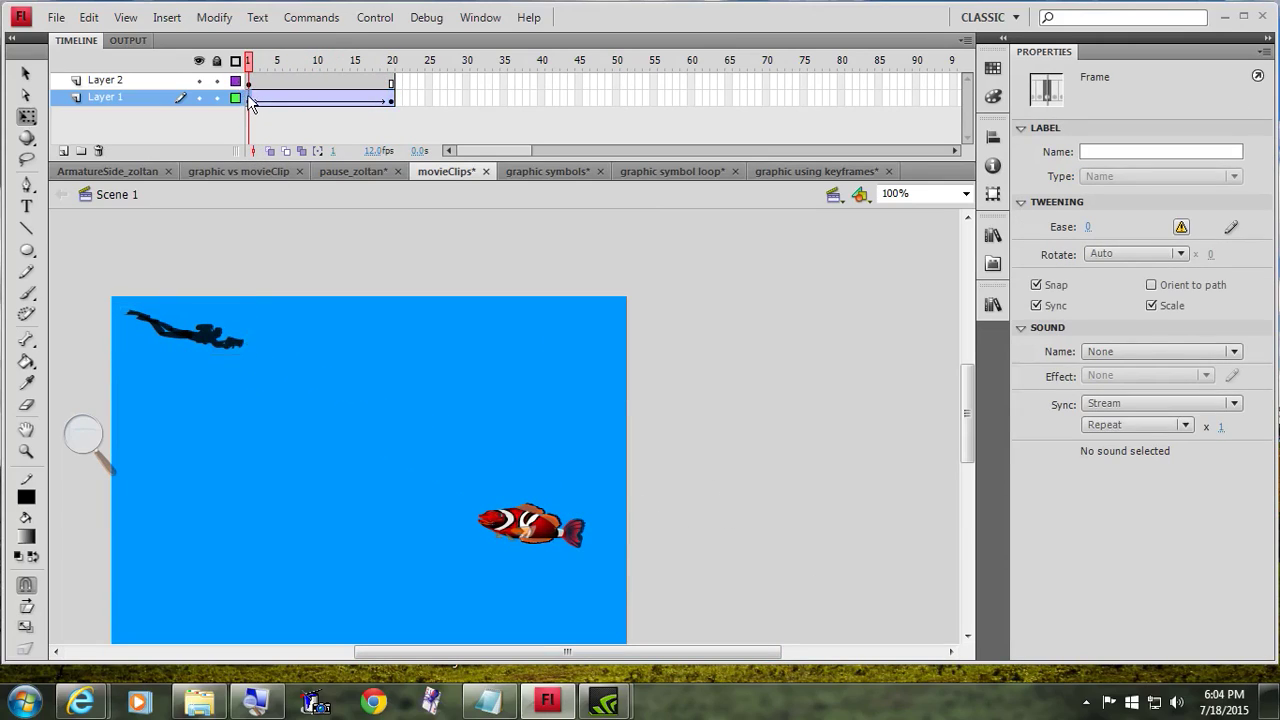
{"action": "left_click", "coordinate": [190, 337]}
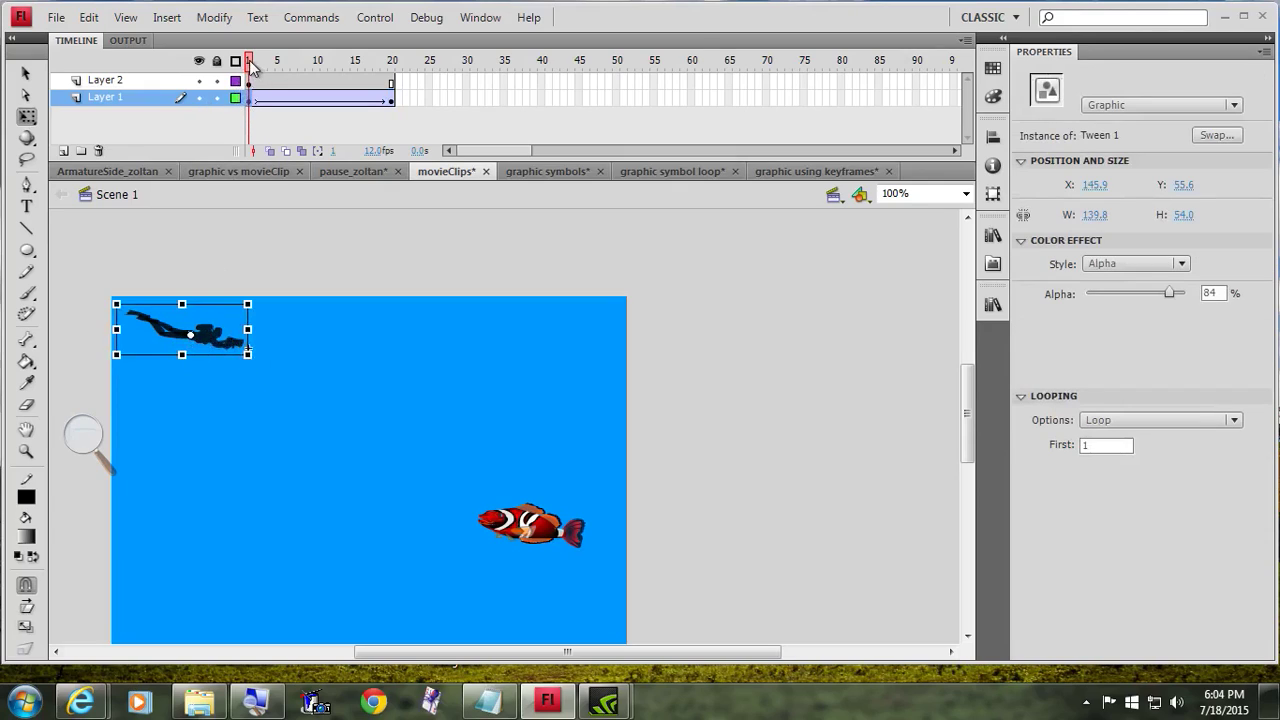
{"action": "key", "text": "Return"}
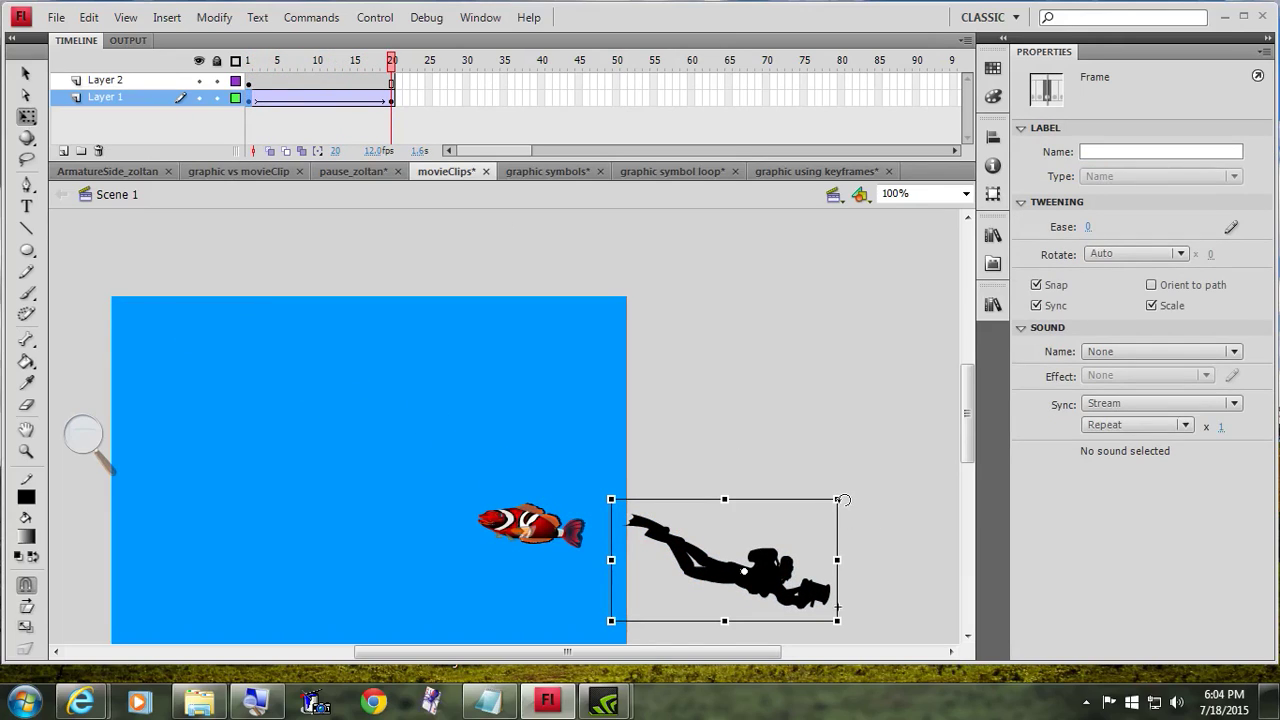
At frame 20, enlarge the diver to about 432 × 223 and move it beyond the stage's right edge to about X 966, Y 372.
{"action": "left_click_drag", "start_coordinate": [837, 500], "coordinate": [917, 447]}
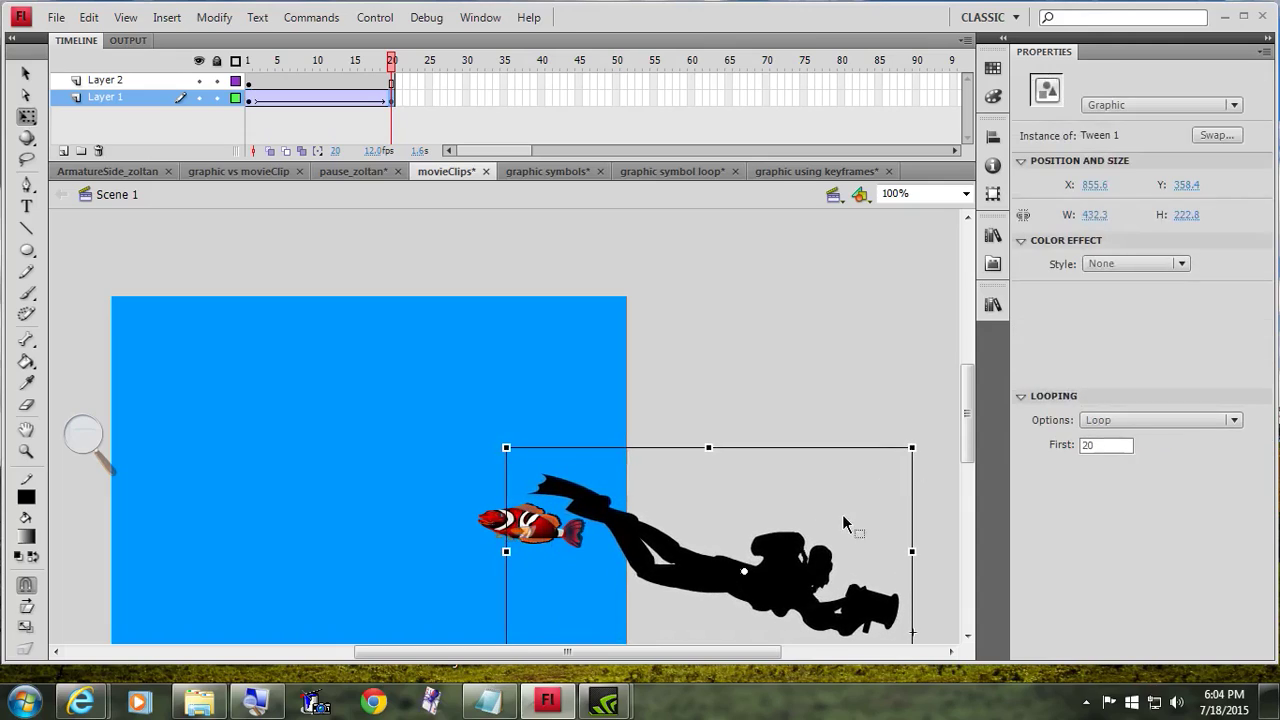
{"action": "left_click_drag", "start_coordinate": [805, 580], "coordinate": [902, 593]}
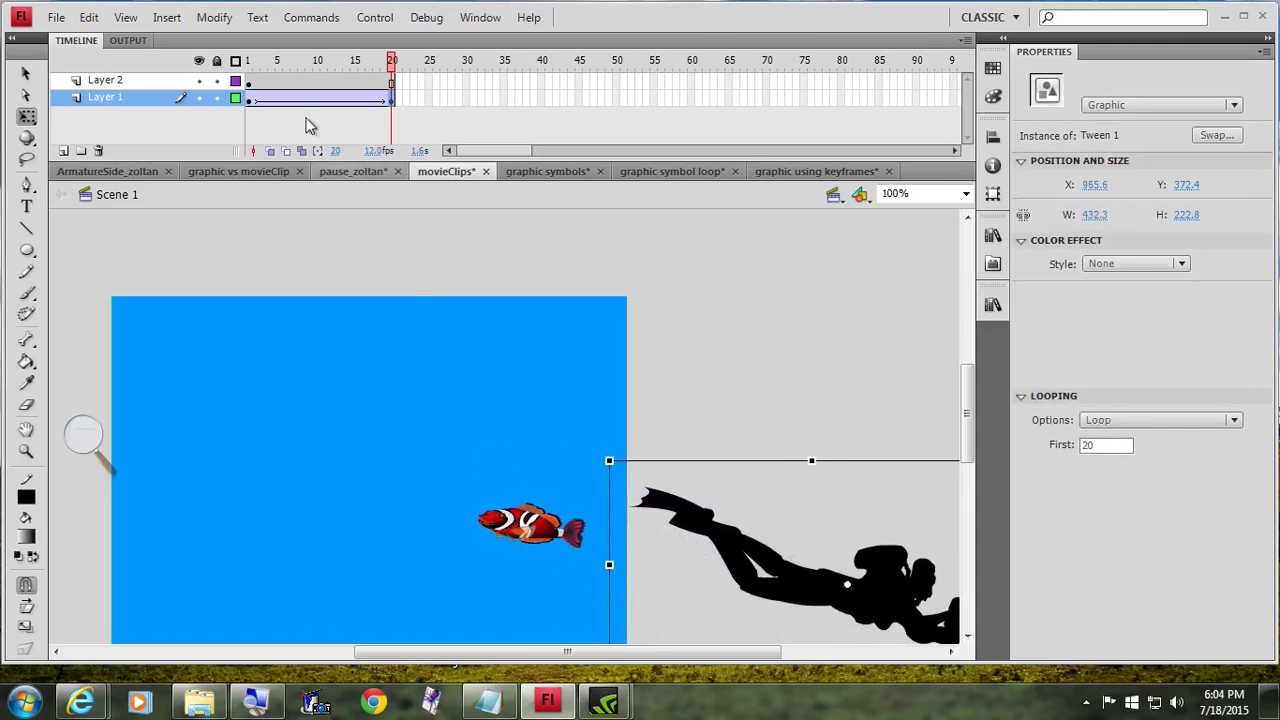
Insert a keyframe at frame 20 of Layer 2 and move the clownfish there to the stage's left side at about X 21, Y 177.
{"action": "left_click", "coordinate": [388, 81]}
{"action": "right_click", "coordinate": [388, 81]}
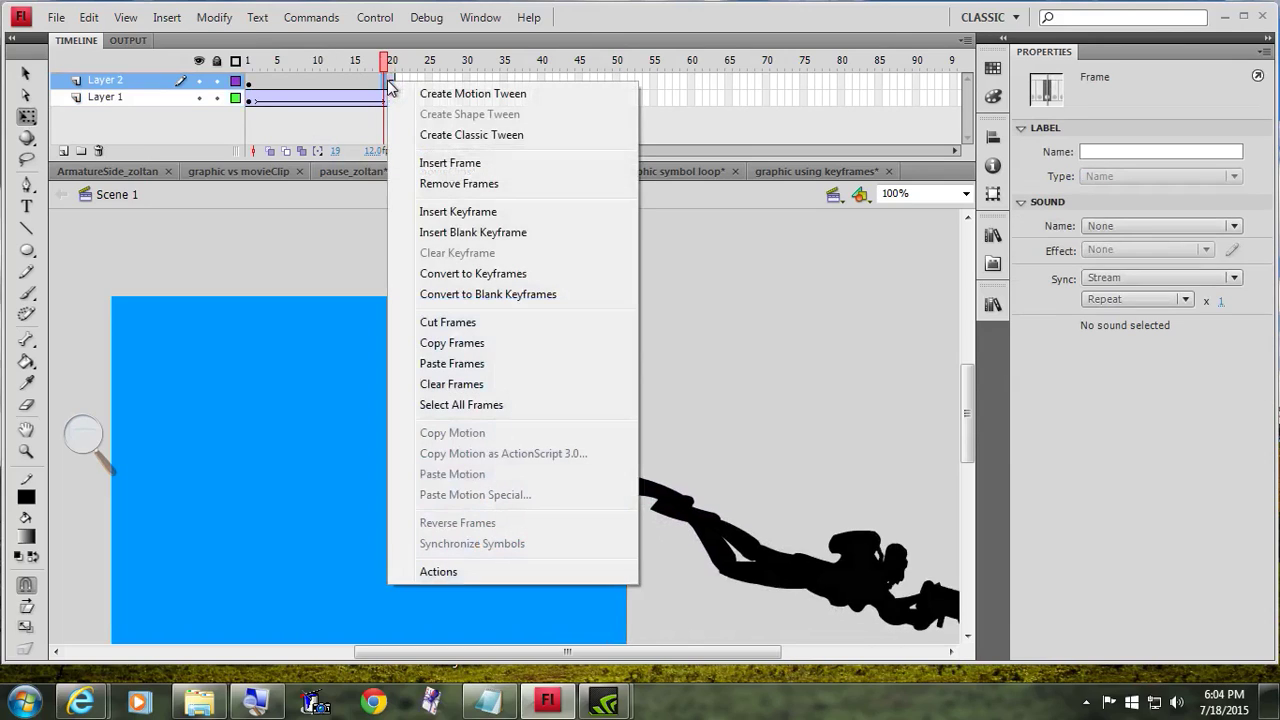
{"action": "left_click", "coordinate": [393, 81]}
{"action": "right_click", "coordinate": [391, 79]}
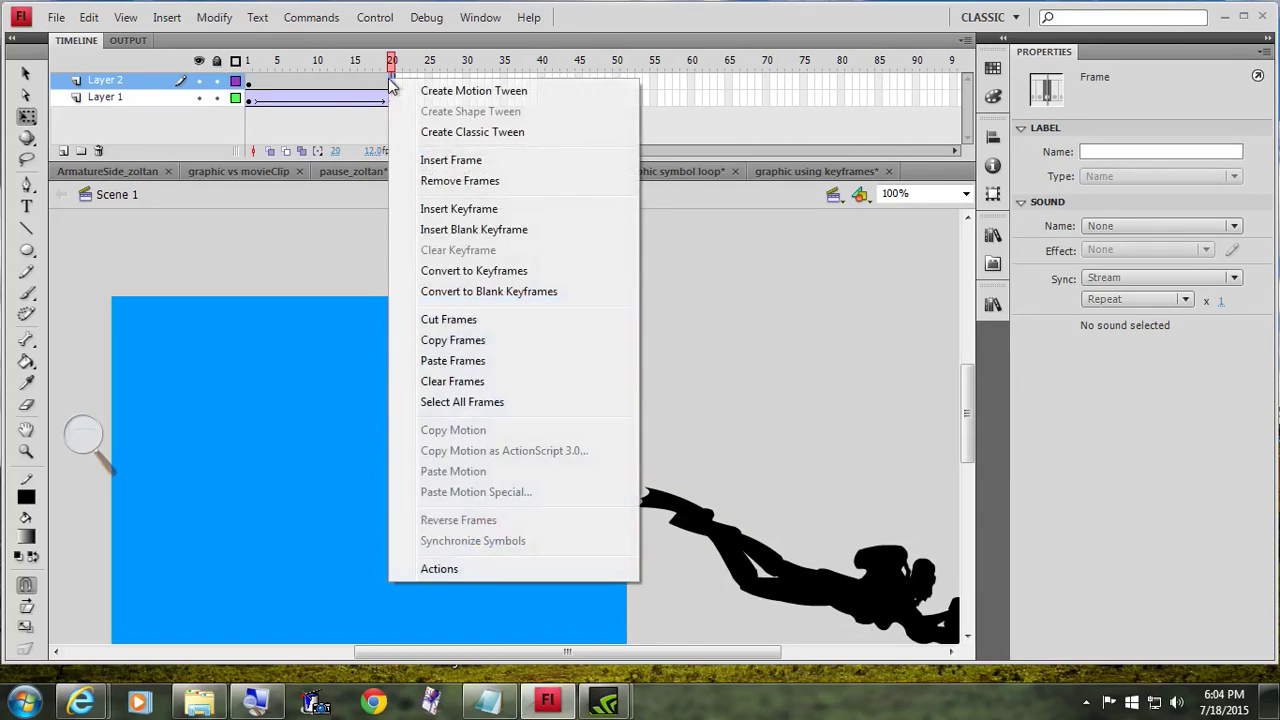
{"action": "left_click", "coordinate": [450, 209]}
{"action": "left_click_drag", "start_coordinate": [538, 520], "coordinate": [196, 487]}
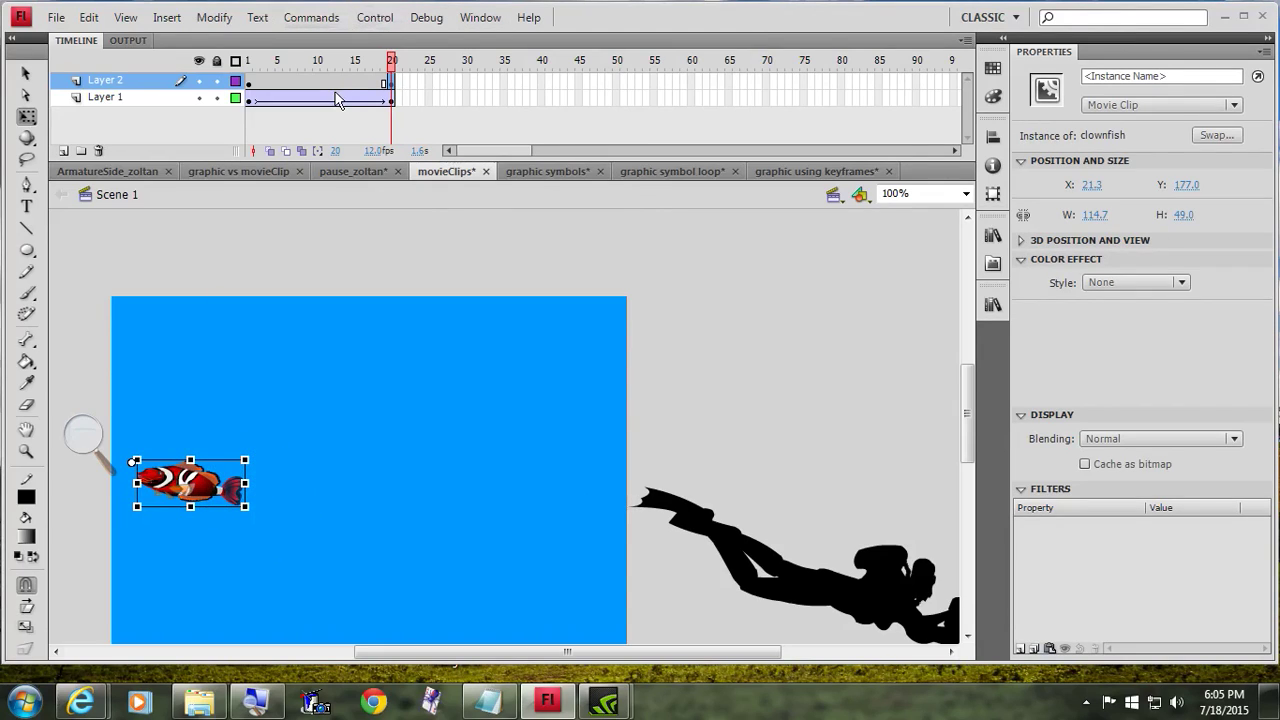
Create a classic tween for the clownfish on Layer 2 between frames 1 and 20, and scrub through it.
{"action": "key", "text": "Return"}
{"action": "right_click", "coordinate": [380, 86]}
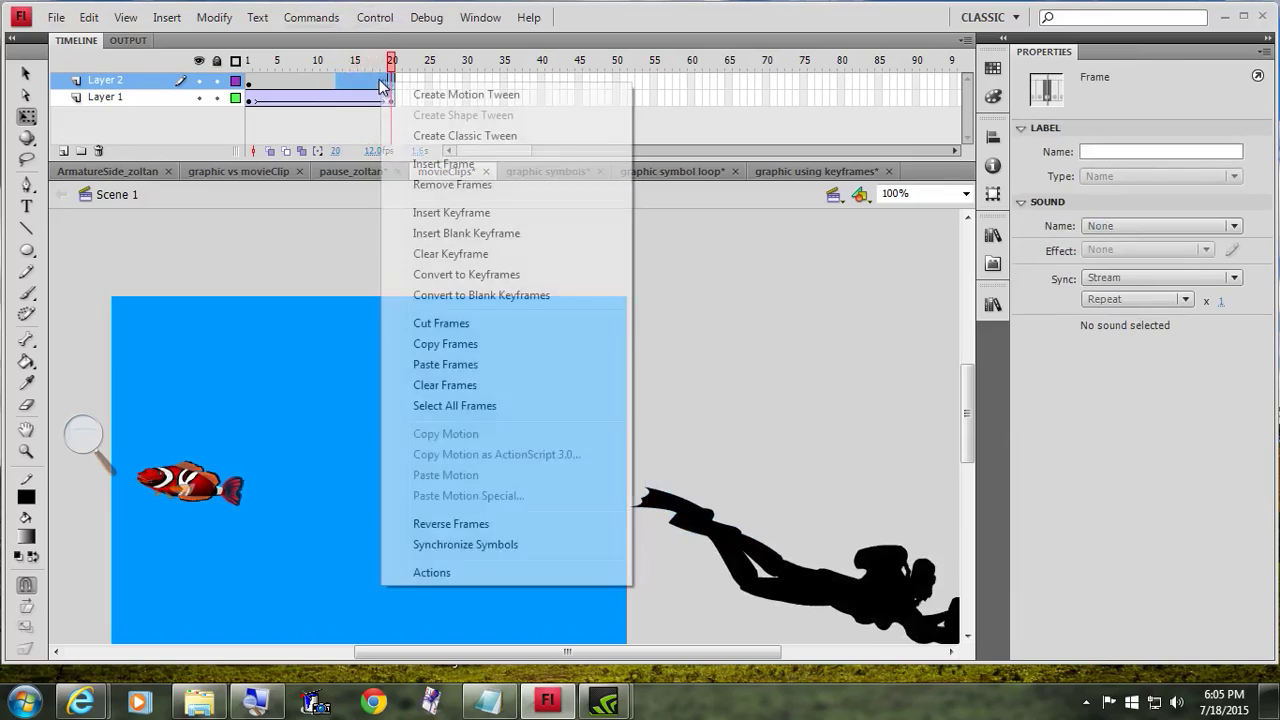
{"action": "left_click", "coordinate": [449, 143]}
{"action": "left_click", "coordinate": [320, 80]}
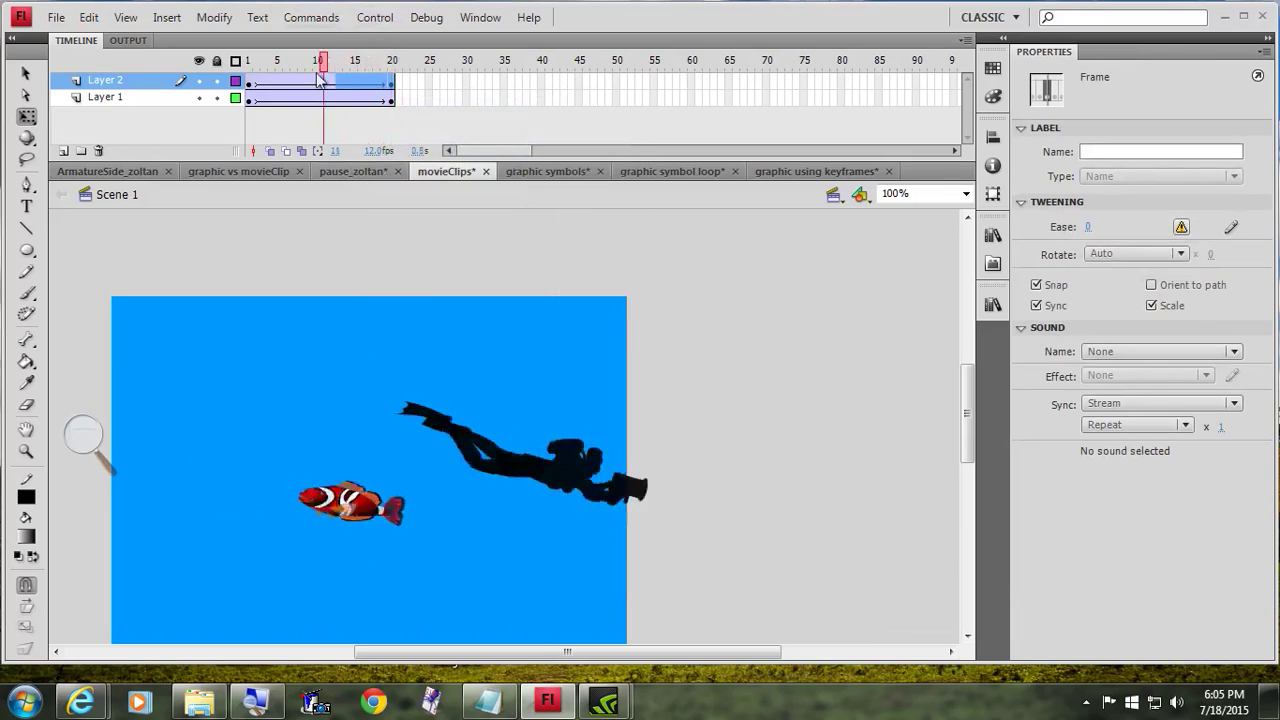
{"action": "left_click_drag", "start_coordinate": [316, 74], "coordinate": [441, 99]}
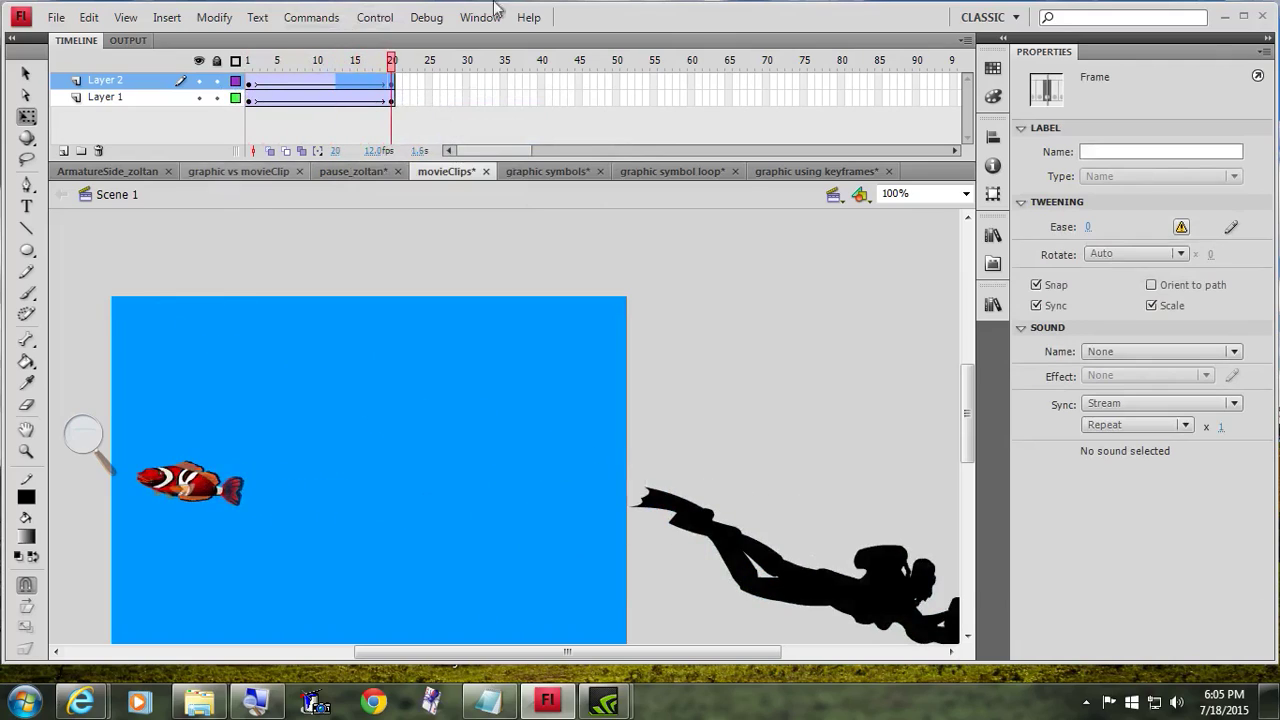
Lengthen the tweens on both layers to 60 frames by inserting frames in the middle of the animation.
{"action": "left_click_drag", "start_coordinate": [290, 85], "coordinate": [357, 103]}
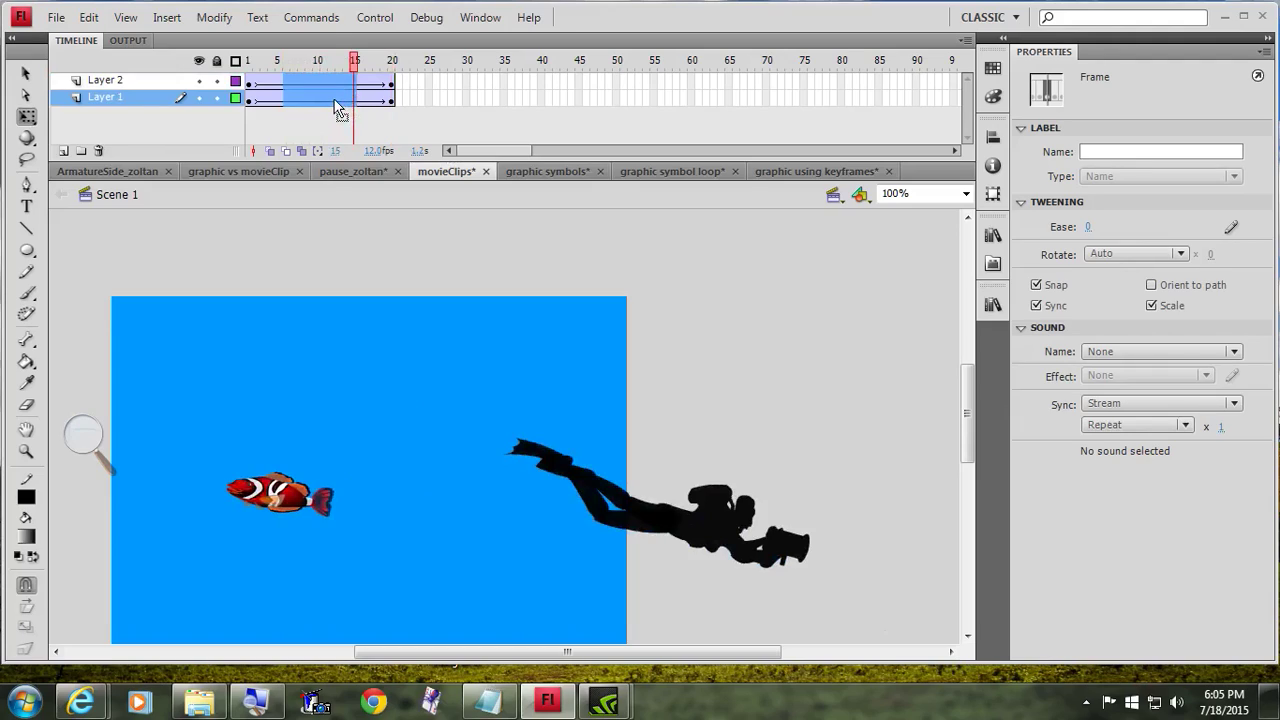
{"action": "key", "text": "F5"}
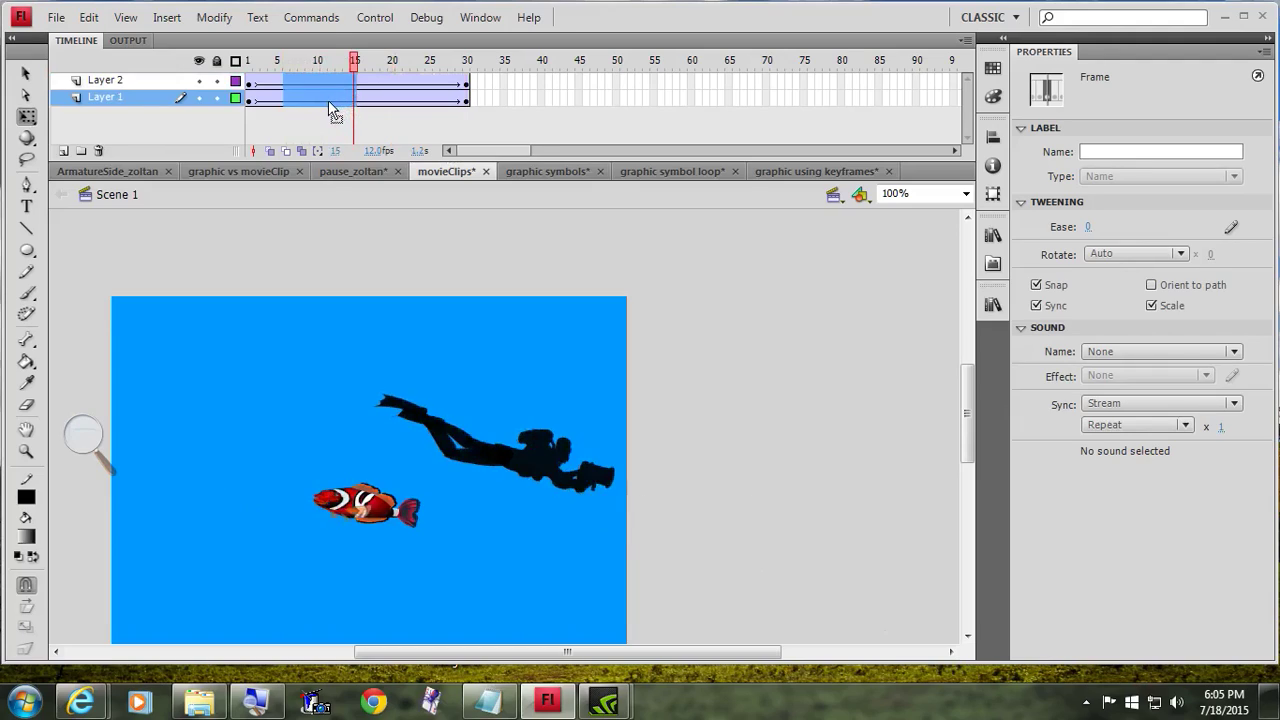
{"action": "key", "text": "F5"}
{"action": "key", "text": "F5"}
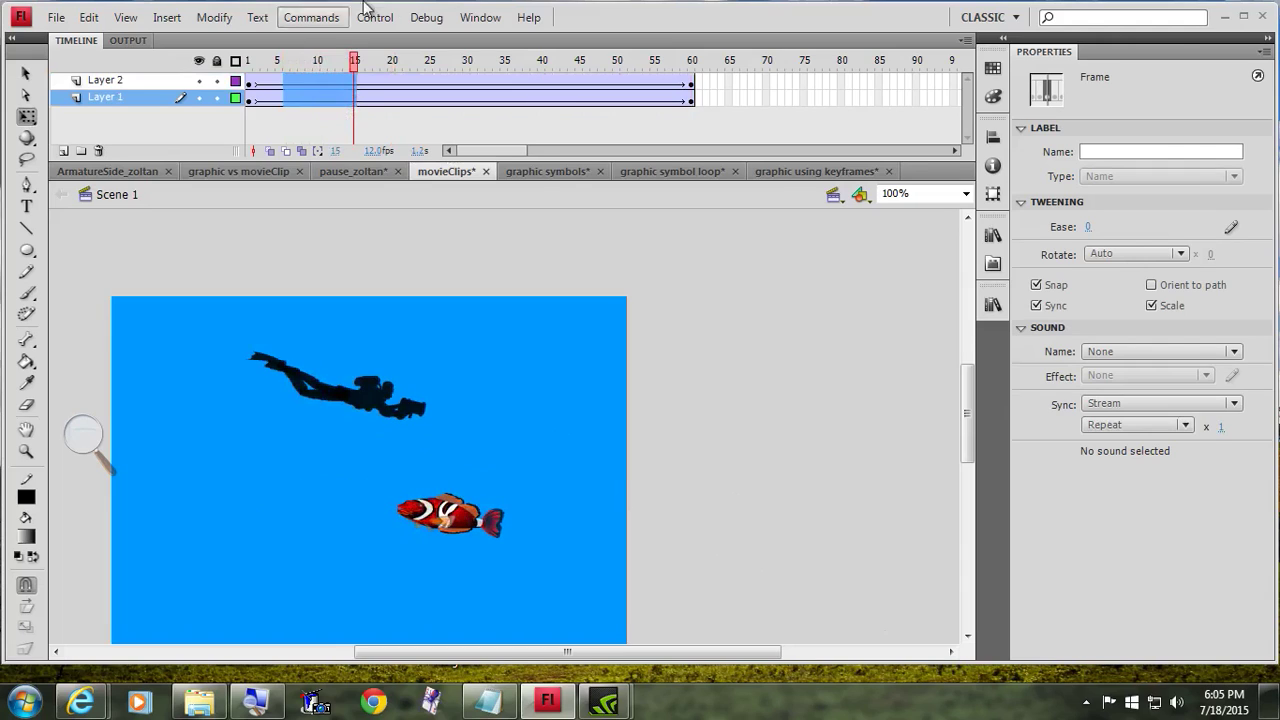
Test the movie to watch the diver and clownfish animation, and close the preview window.
{"action": "left_click", "coordinate": [377, 17]}
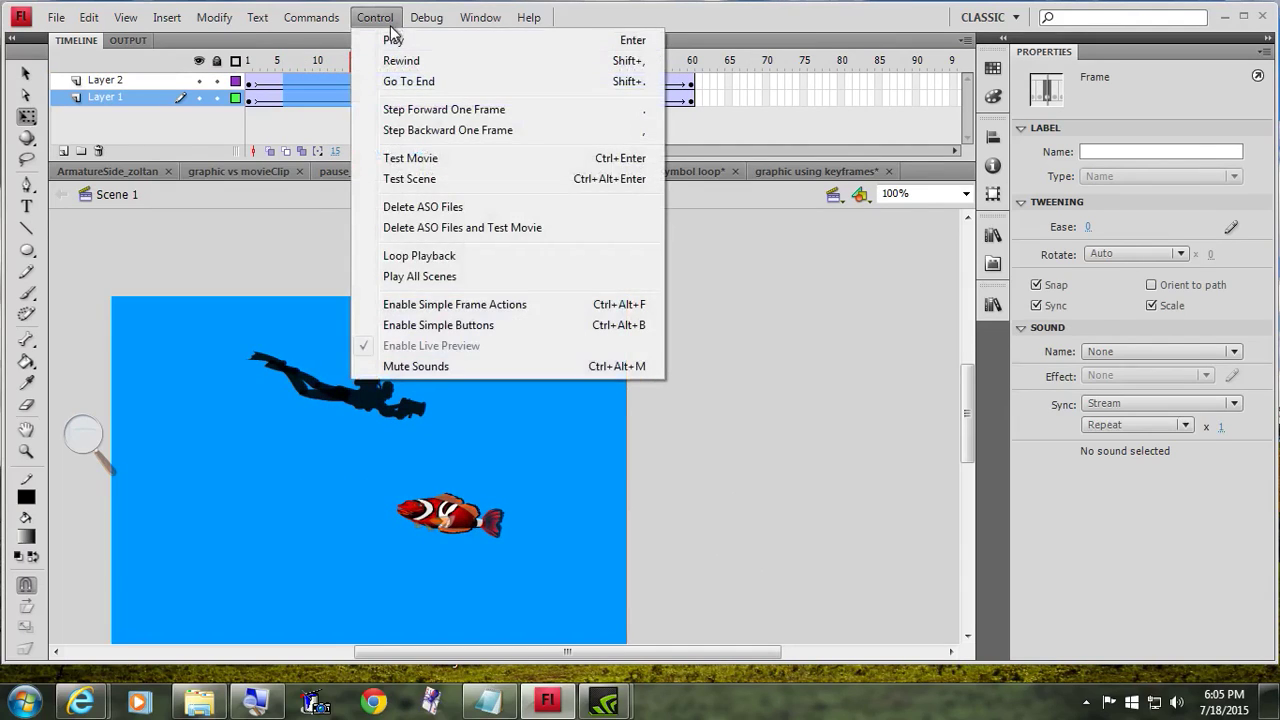
{"action": "left_click", "coordinate": [410, 158]}
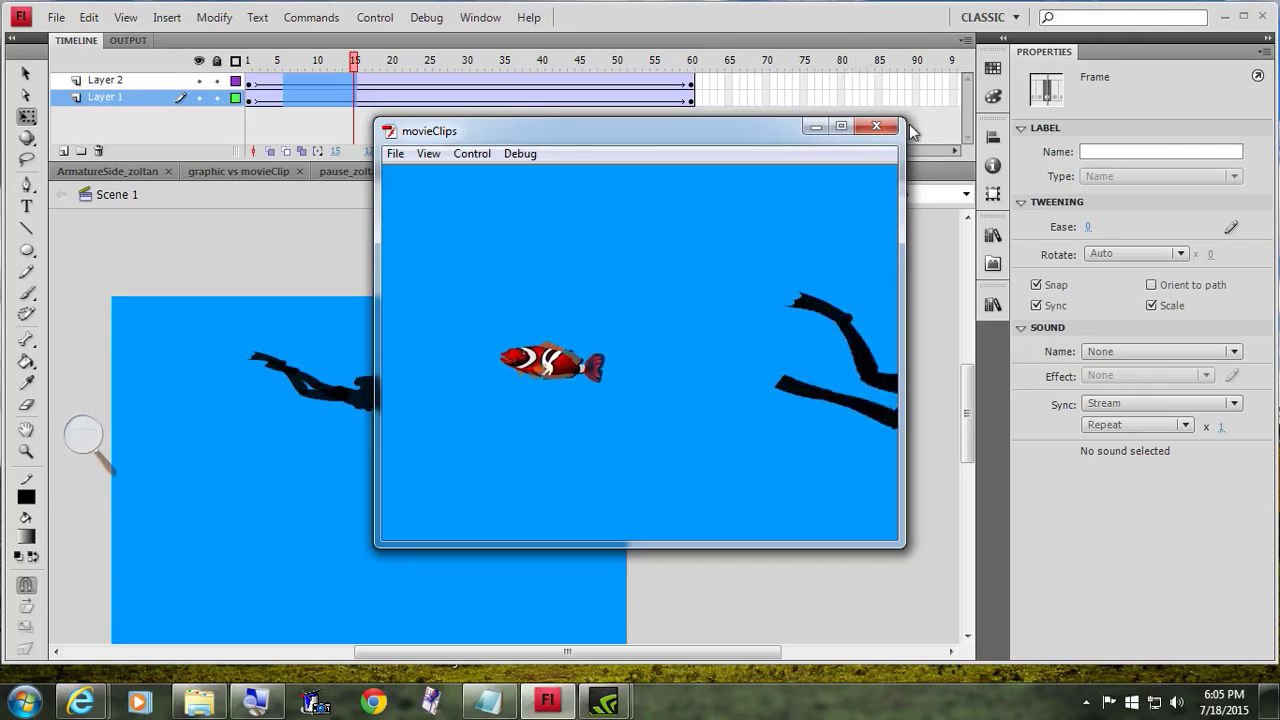
{"action": "left_click", "coordinate": [876, 126]}
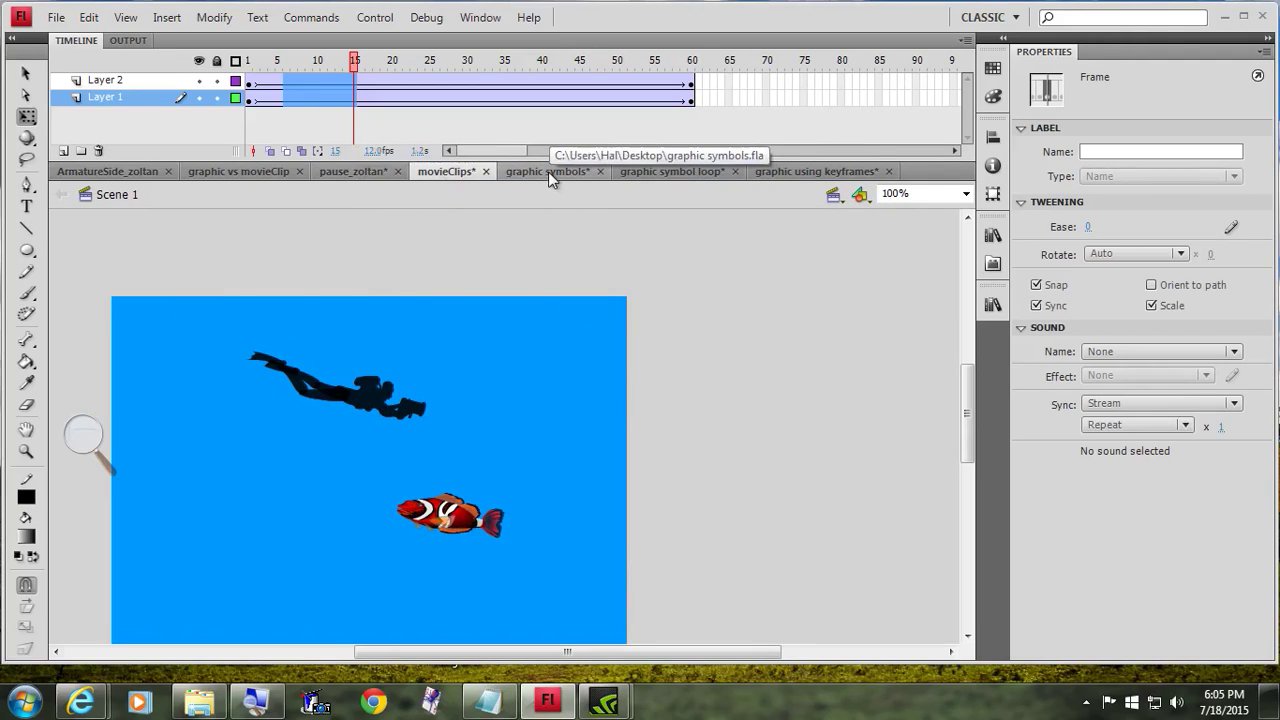
Open the pause_zoltan document and magnify the screen to 200% around the pc_zoltan figure.
{"action": "left_click", "coordinate": [340, 173]}
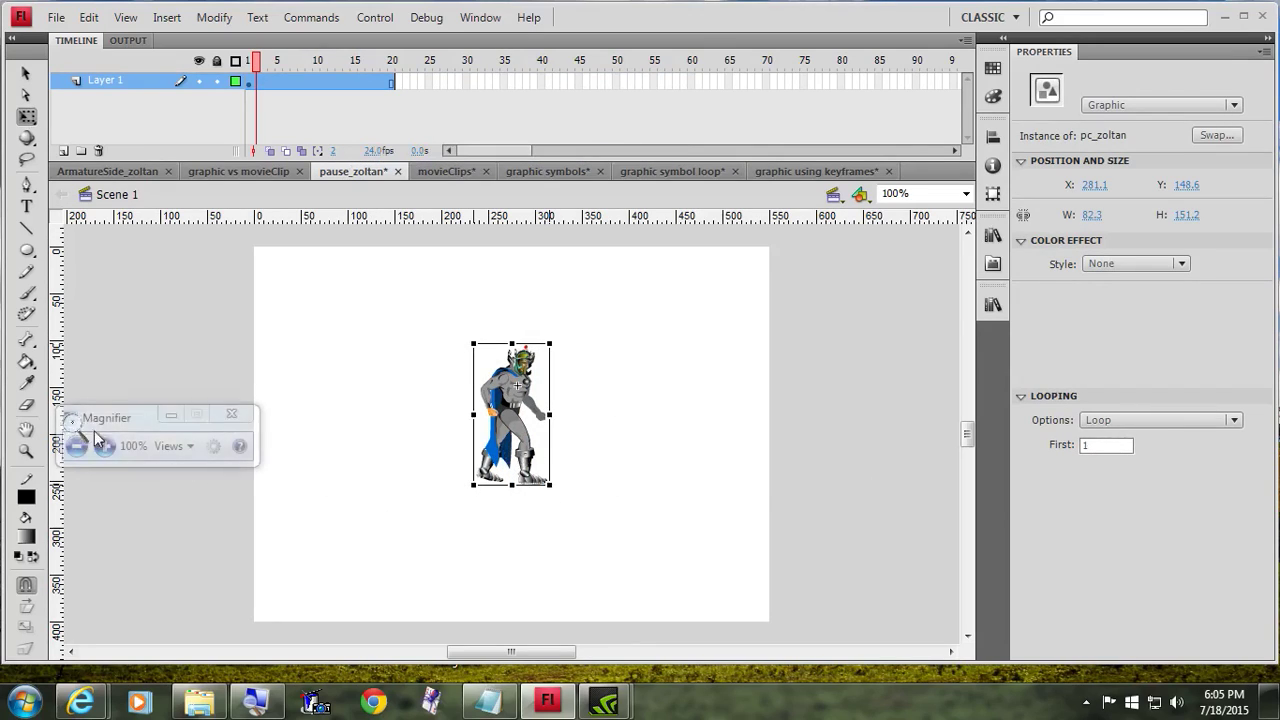
{"action": "left_click", "coordinate": [104, 446]}
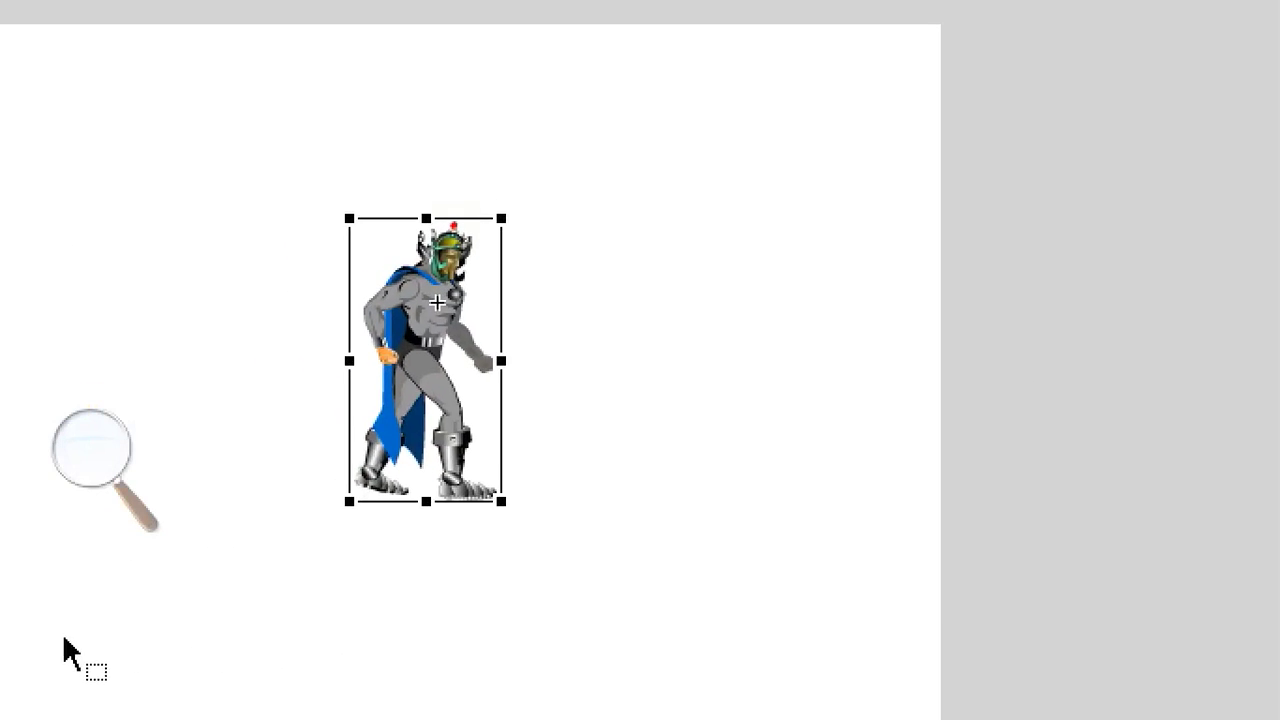
{"action": "left_click", "coordinate": [91, 458]}
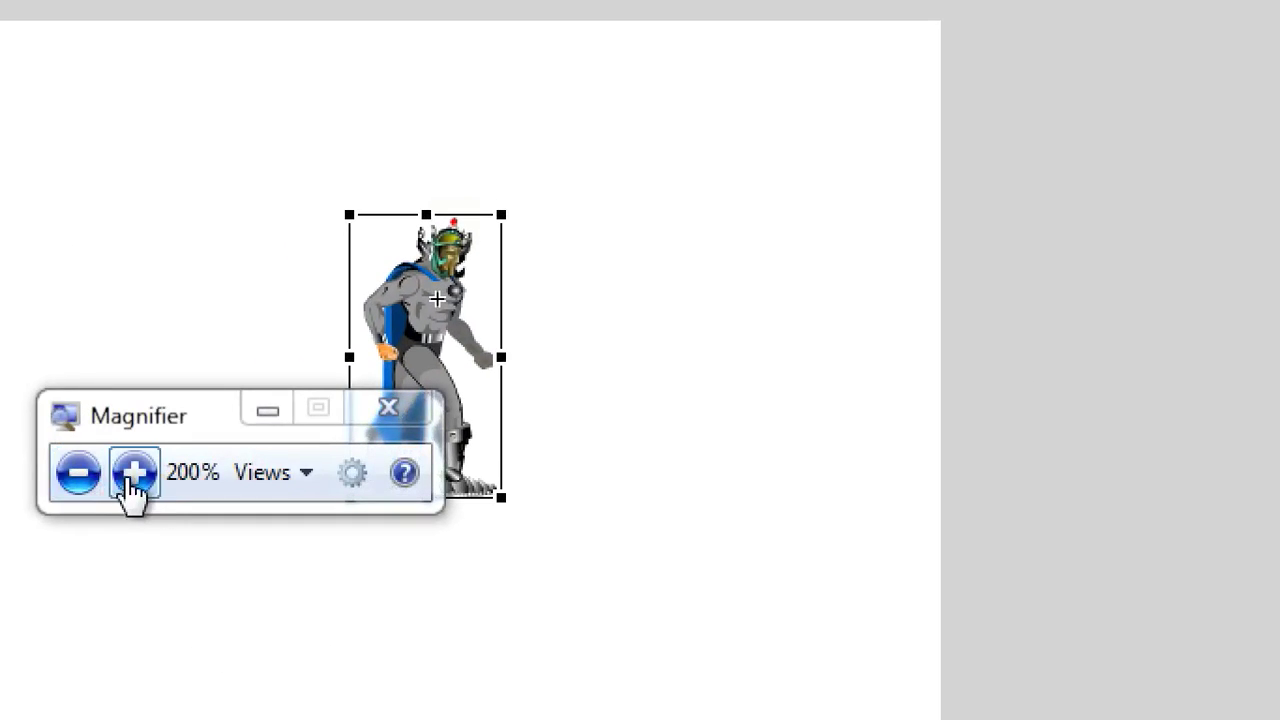
Return the screen magnification to 100%, move the Magnifier off the stage, and scrub the opening frames of pause_zoltan to frame 3.
{"action": "left_click", "coordinate": [75, 478]}
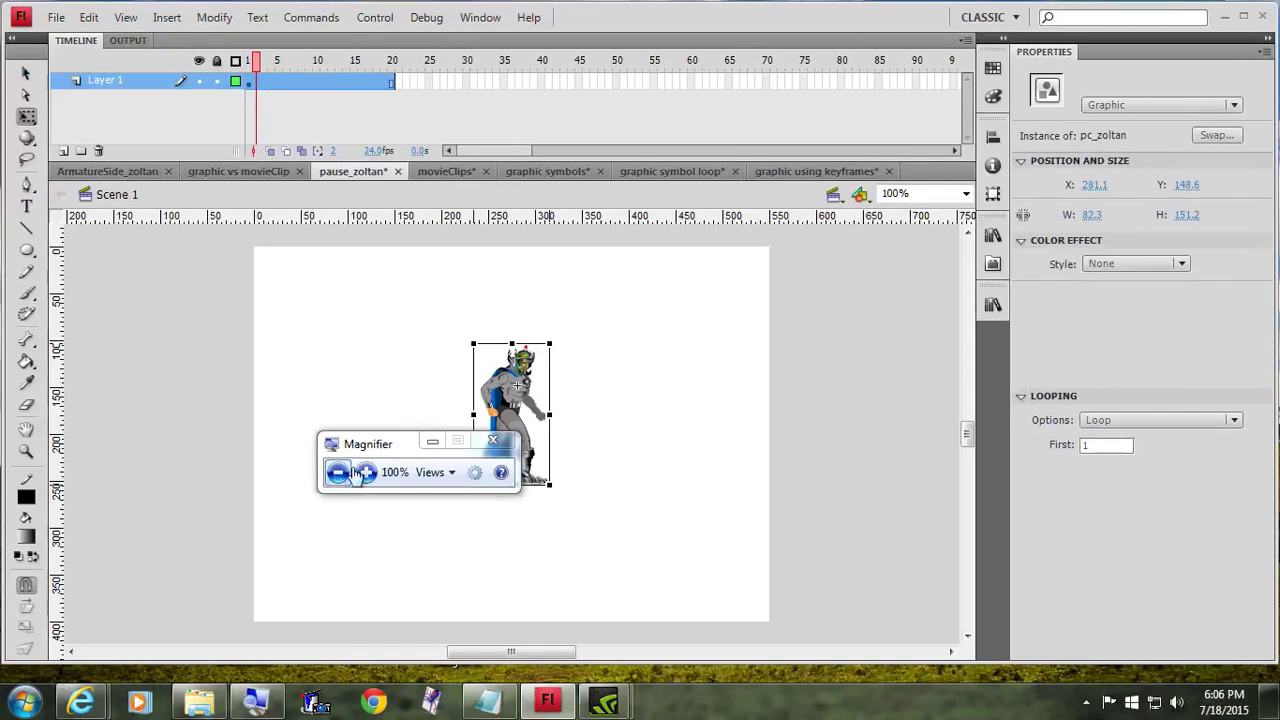
{"action": "left_click_drag", "start_coordinate": [426, 460], "coordinate": [183, 483]}
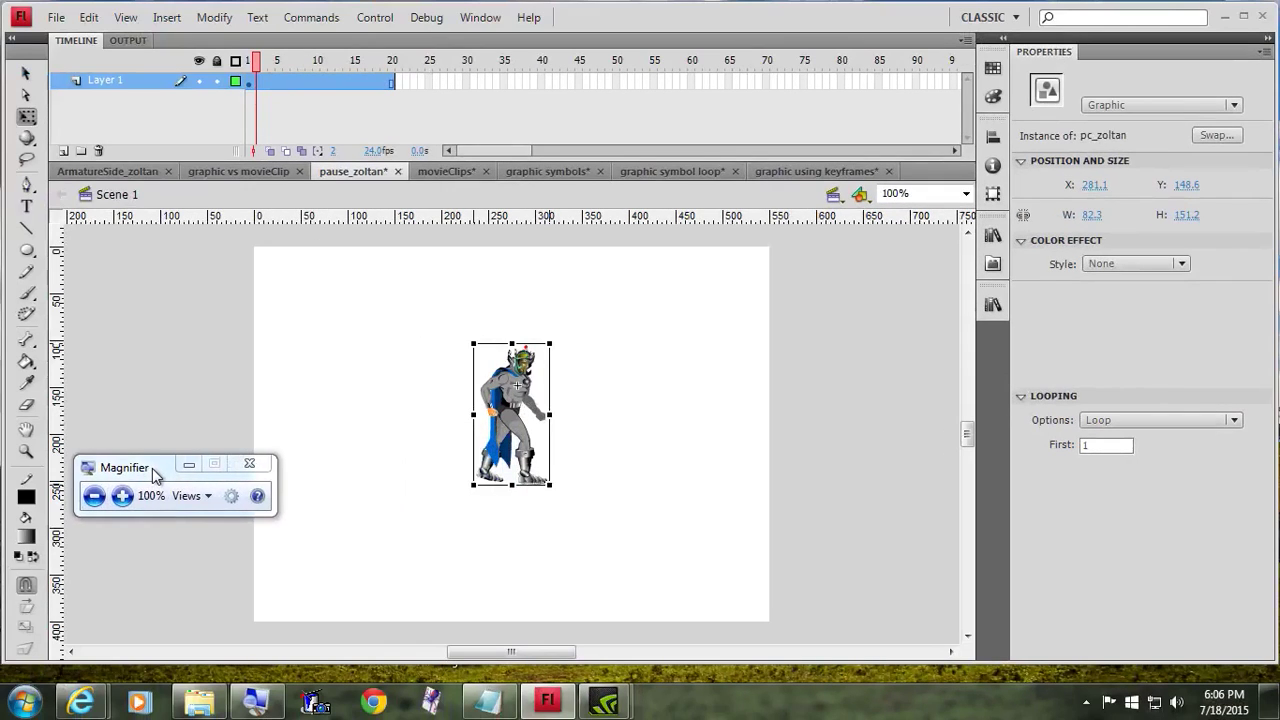
{"action": "left_click_drag", "start_coordinate": [260, 62], "coordinate": [277, 120]}
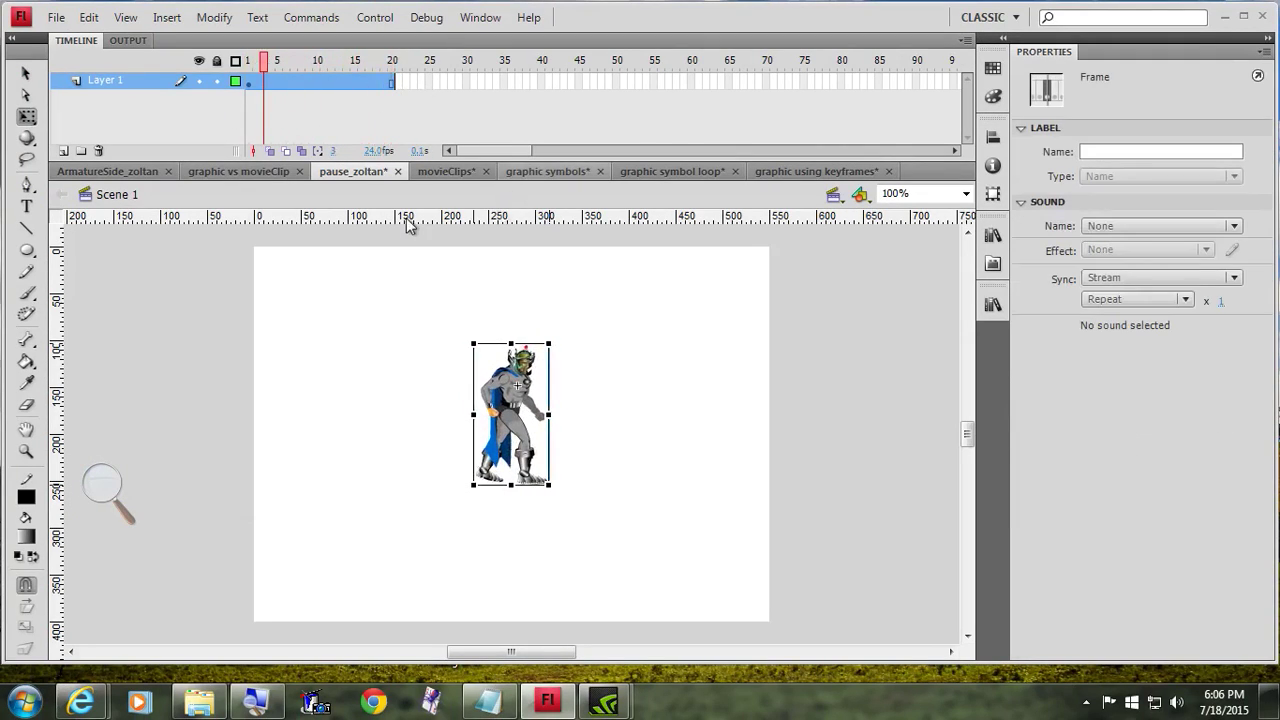
In the movieClips document, remove the tweens from Layer 2 and Layer 1 and scrub the timeline to frame 35.
{"action": "left_click", "coordinate": [449, 170]}
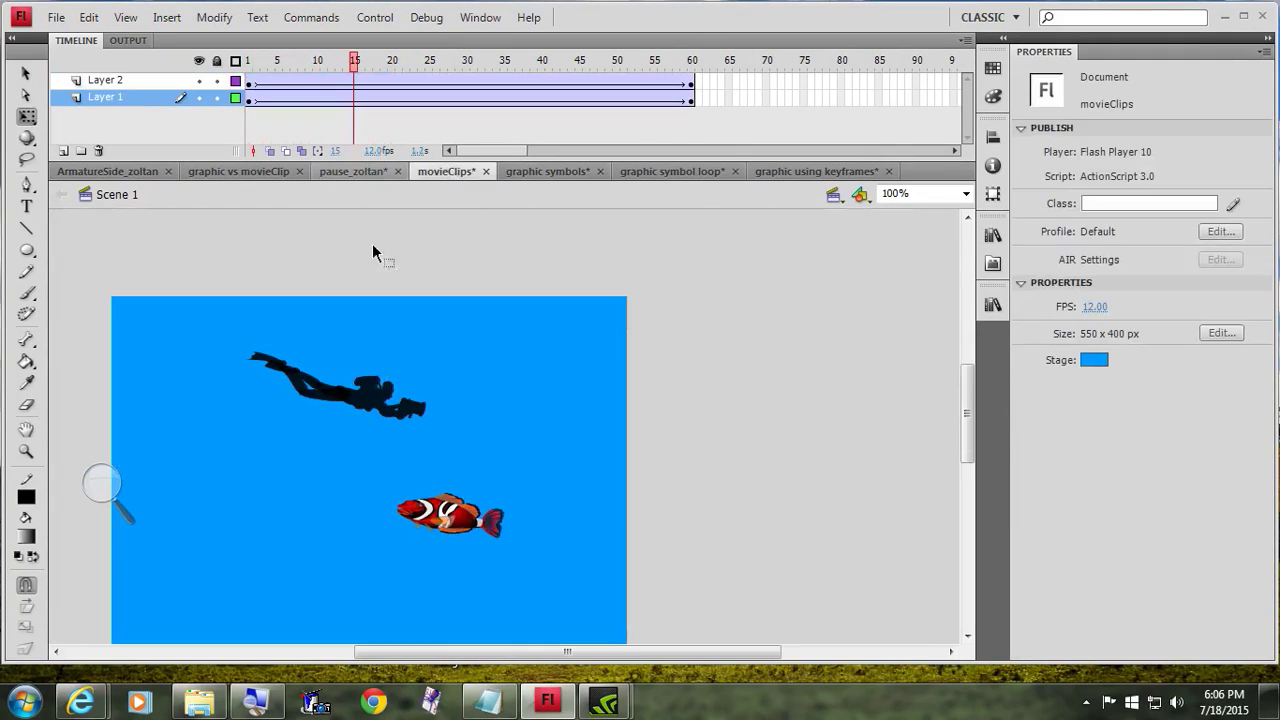
{"action": "left_click_drag", "start_coordinate": [354, 66], "coordinate": [252, 66]}
{"action": "right_click", "coordinate": [336, 84]}
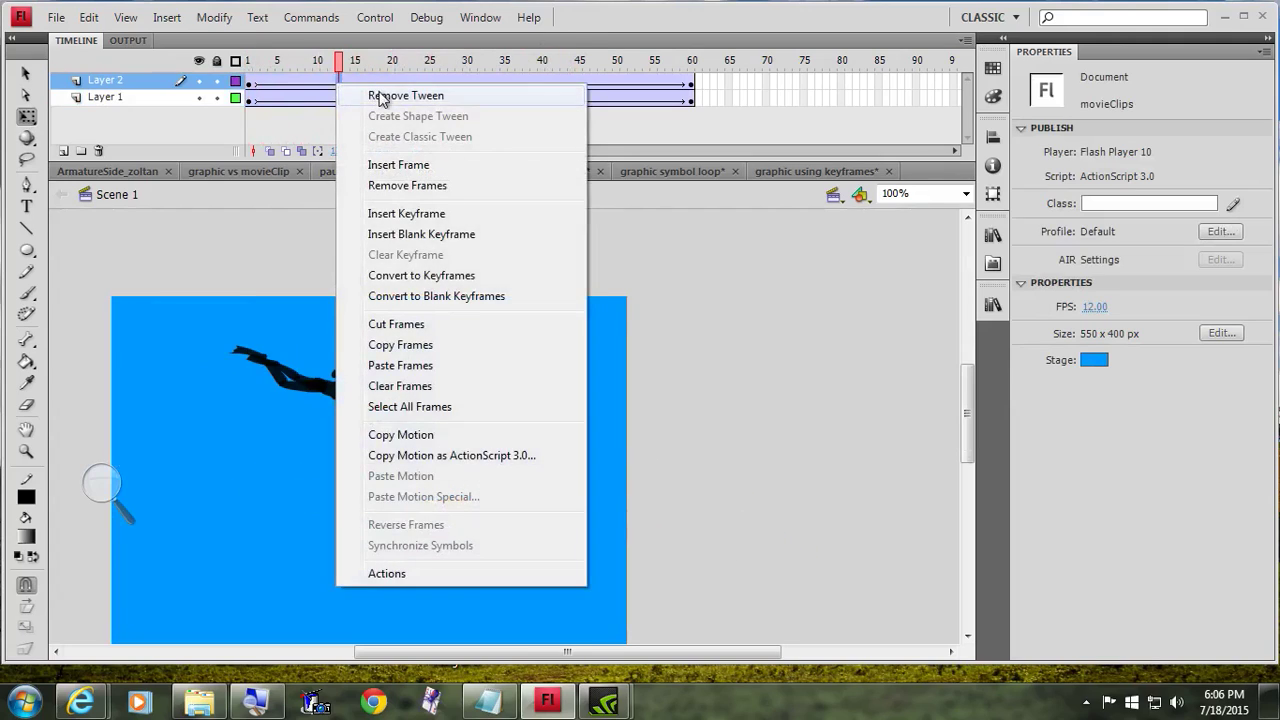
{"action": "left_click", "coordinate": [385, 93]}
{"action": "right_click", "coordinate": [336, 100]}
{"action": "left_click", "coordinate": [363, 106]}
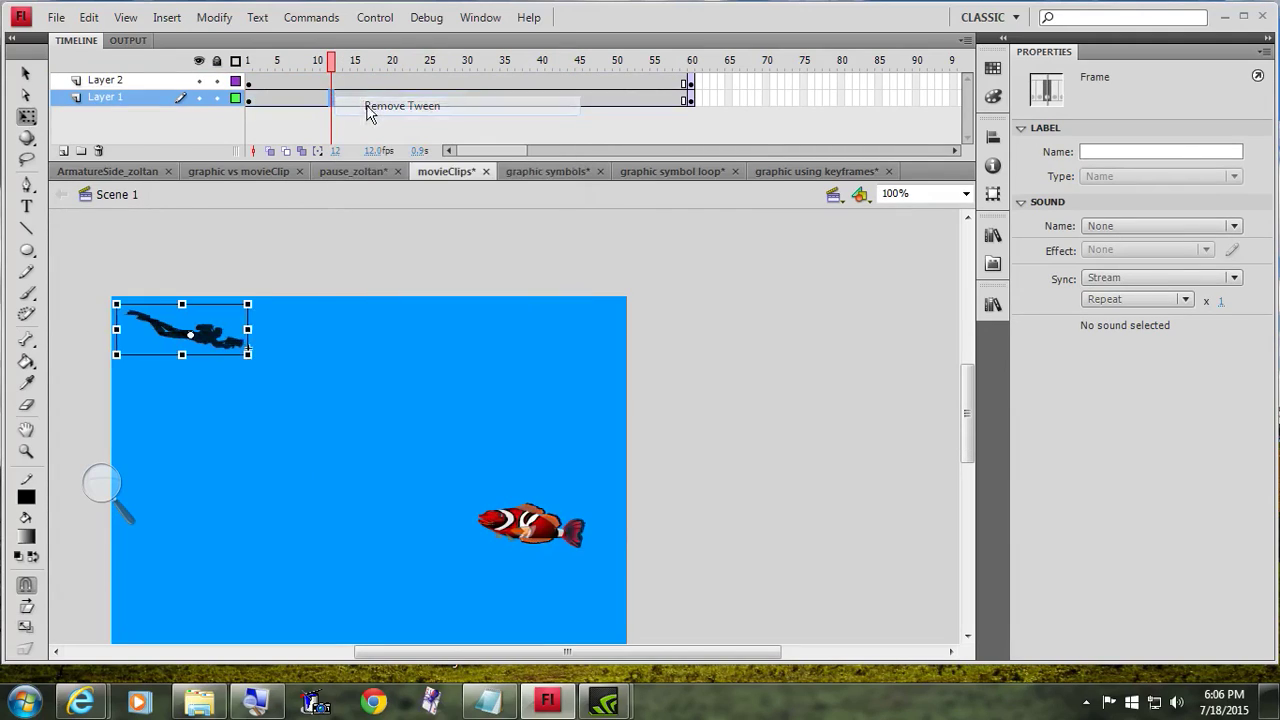
{"action": "left_click", "coordinate": [336, 62]}
{"action": "left_click_drag", "start_coordinate": [335, 64], "coordinate": [509, 66]}
{"action": "left_click", "coordinate": [161, 372]}
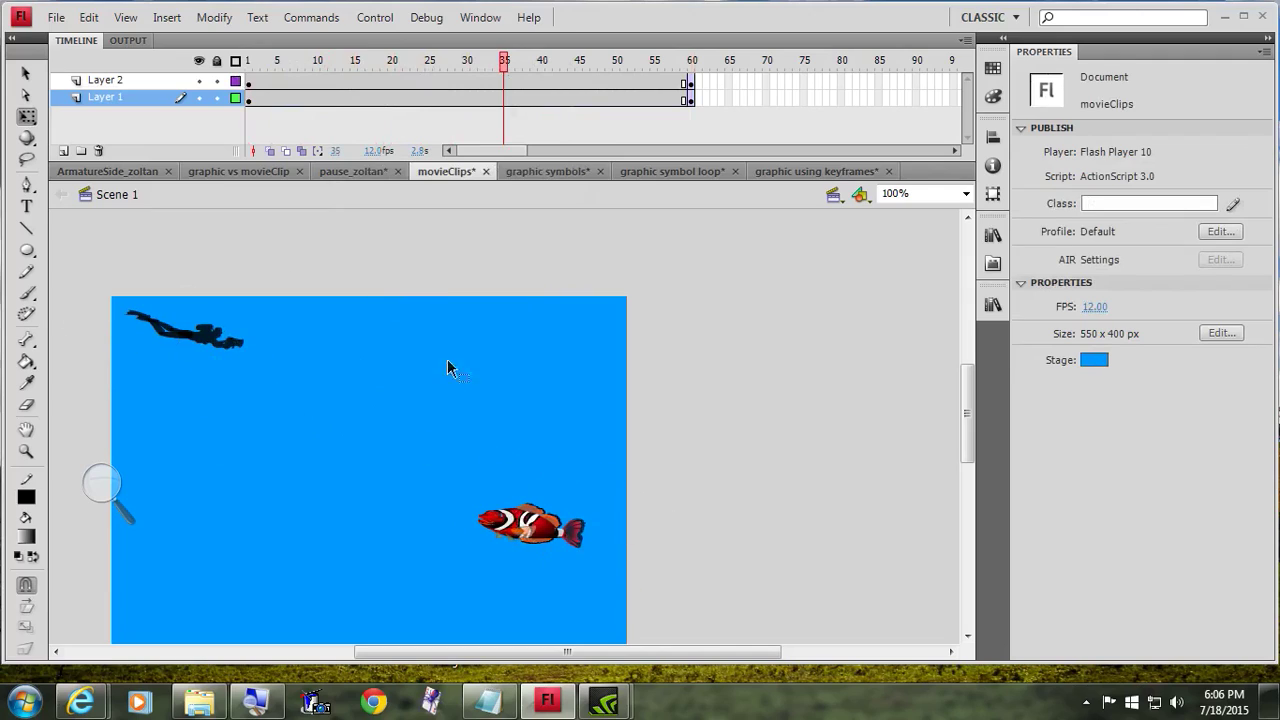
Switch to the pause_zoltan document, select the pc_zoltan figure, and scrub the timeline to frame 11.
{"action": "left_click", "coordinate": [340, 172]}
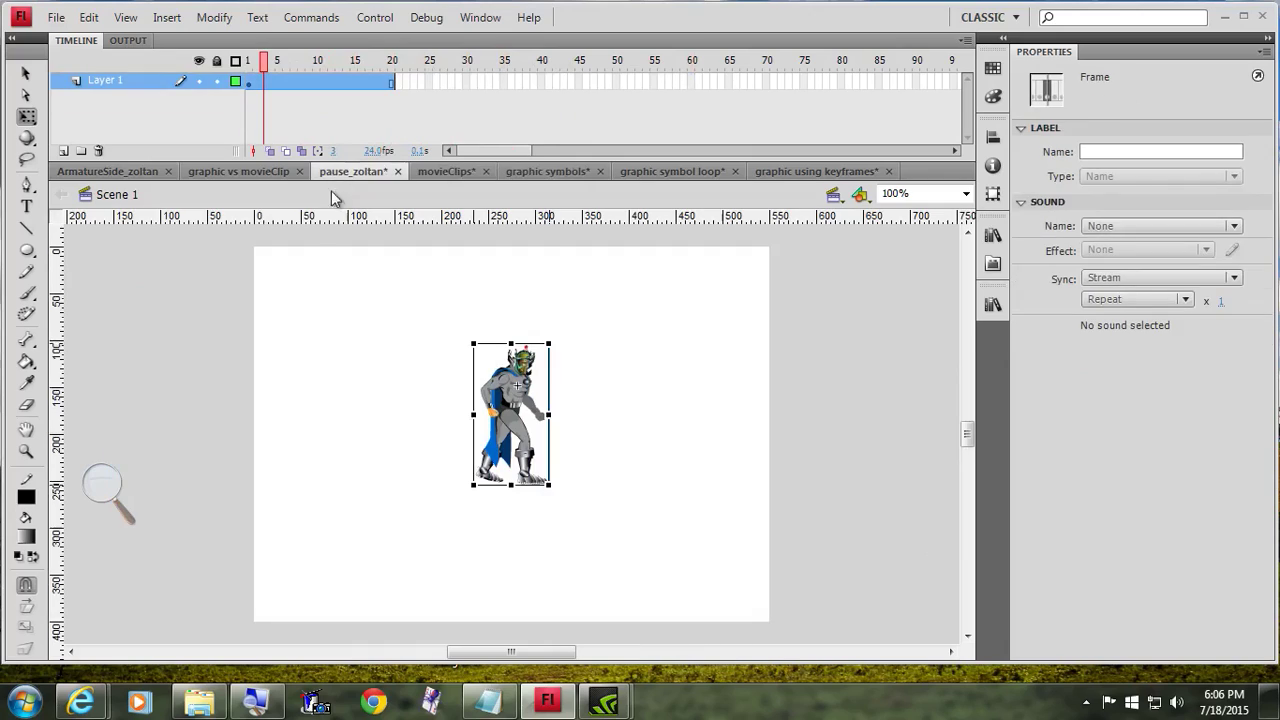
{"action": "left_click", "coordinate": [530, 415]}
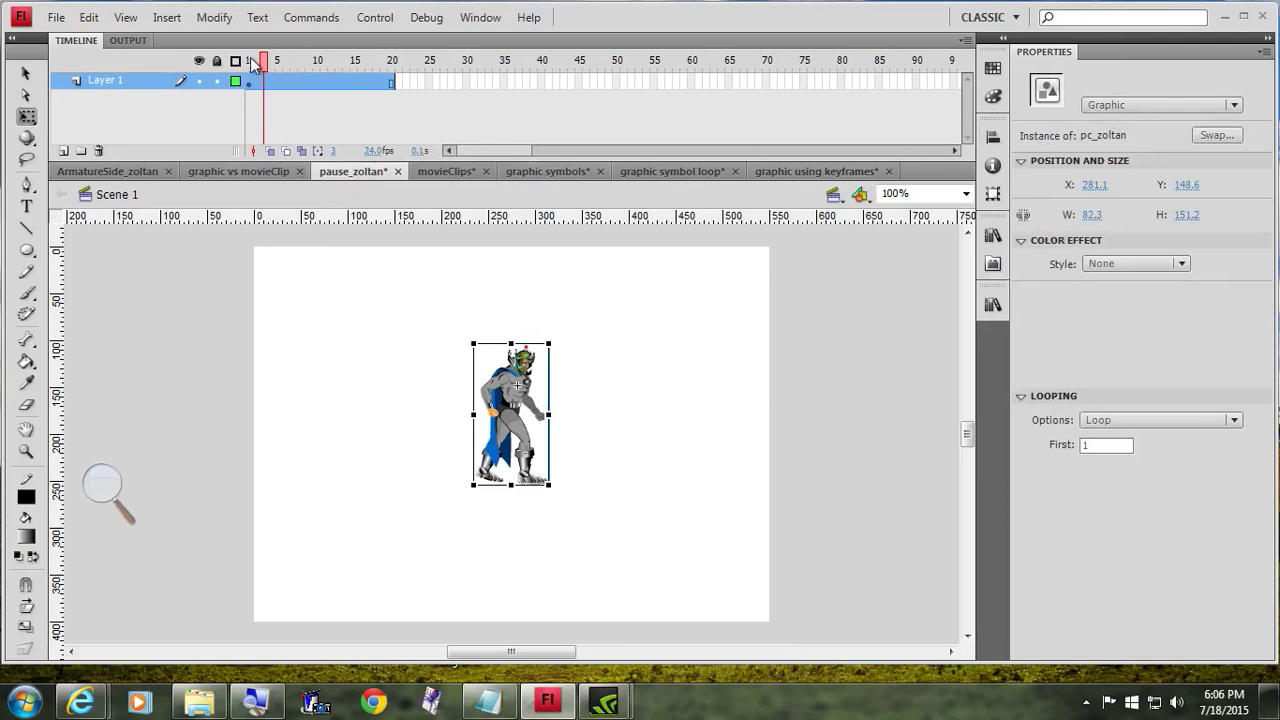
{"action": "left_click_drag", "start_coordinate": [268, 62], "coordinate": [323, 58]}
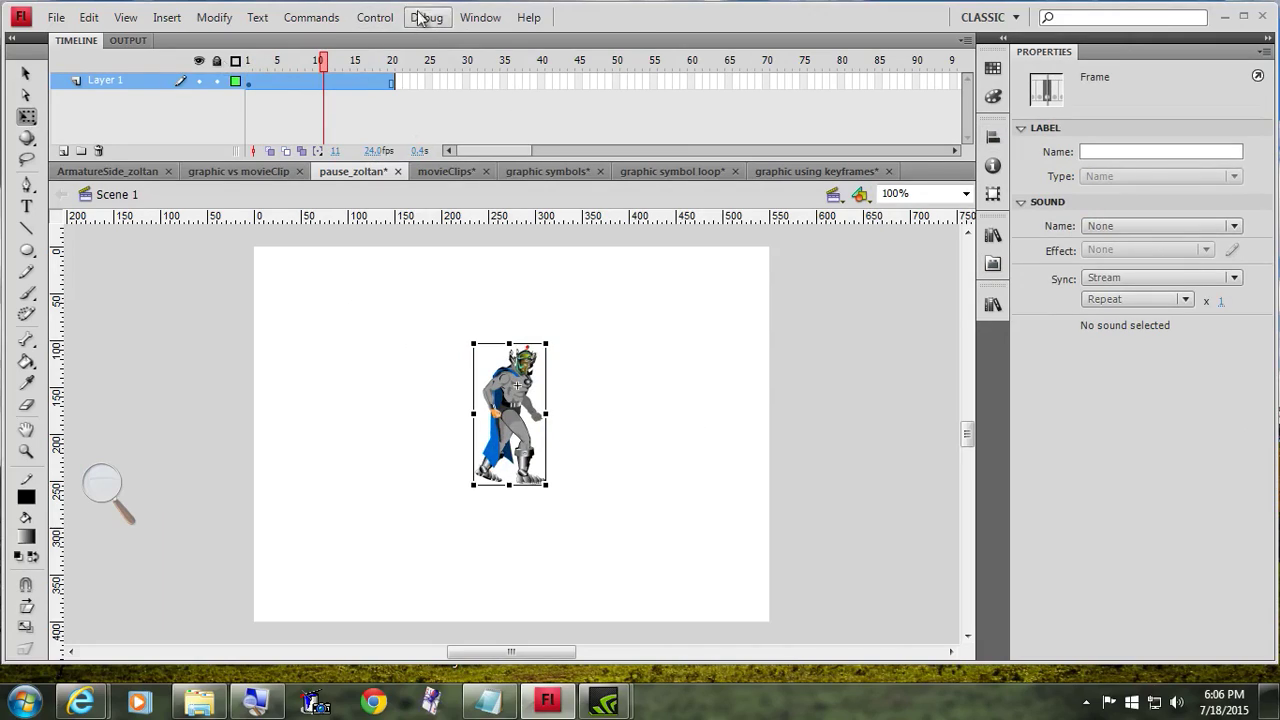
Test the pause_zoltan movie to watch the figure play, and close the preview window.
{"action": "left_click", "coordinate": [377, 18]}
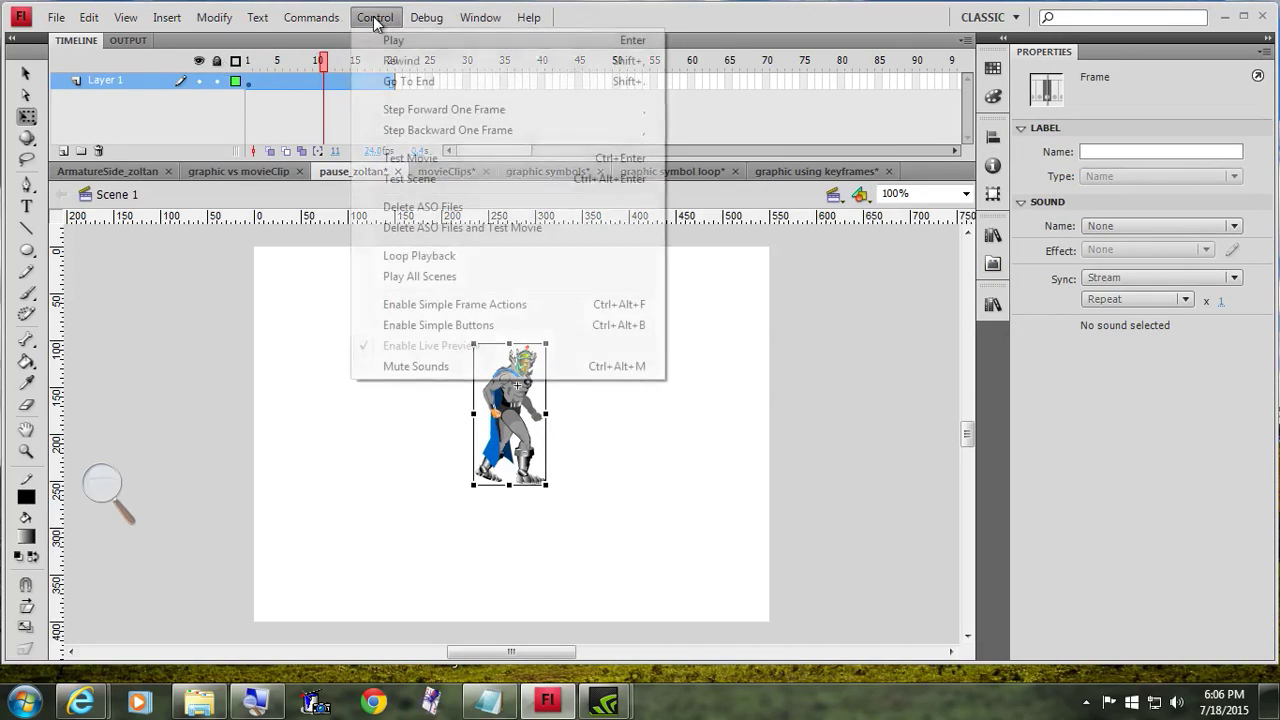
{"action": "left_click", "coordinate": [422, 166]}
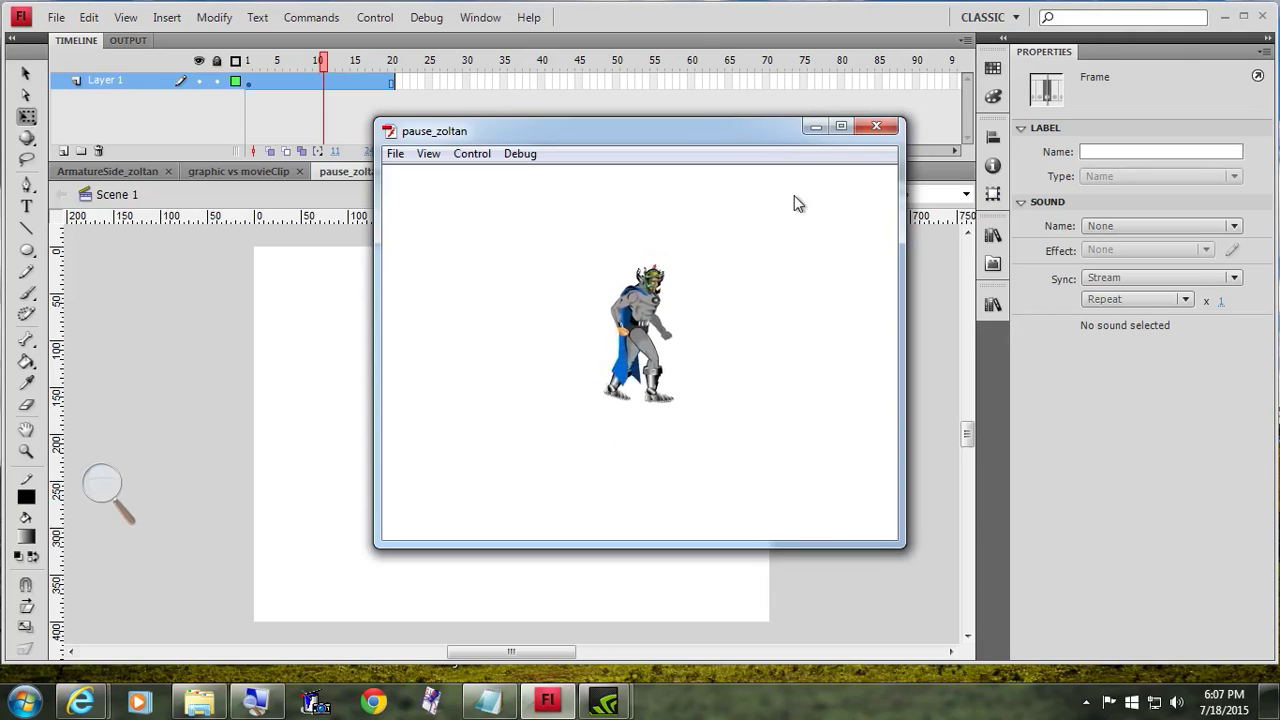
{"action": "left_click", "coordinate": [876, 128]}
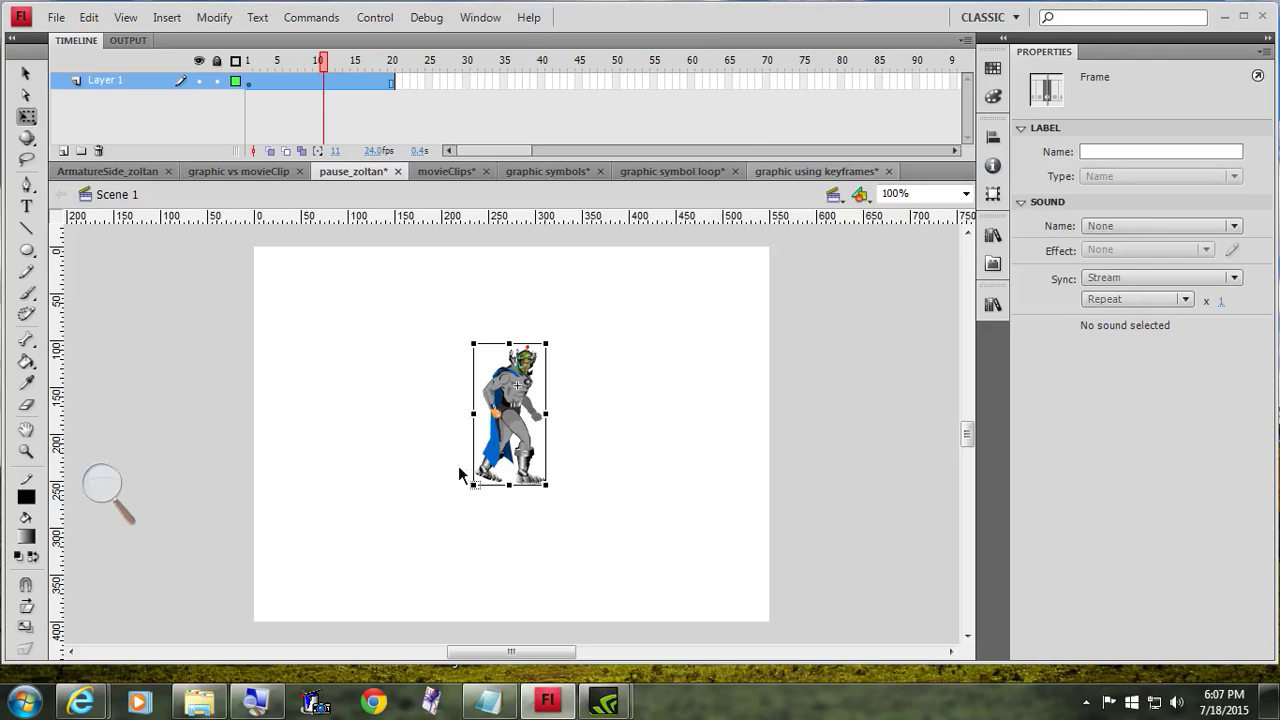
Change the pc_zoltan instance's behavior to Movie Clip for comparison, and set it back to Graphic.
{"action": "left_click", "coordinate": [522, 406]}
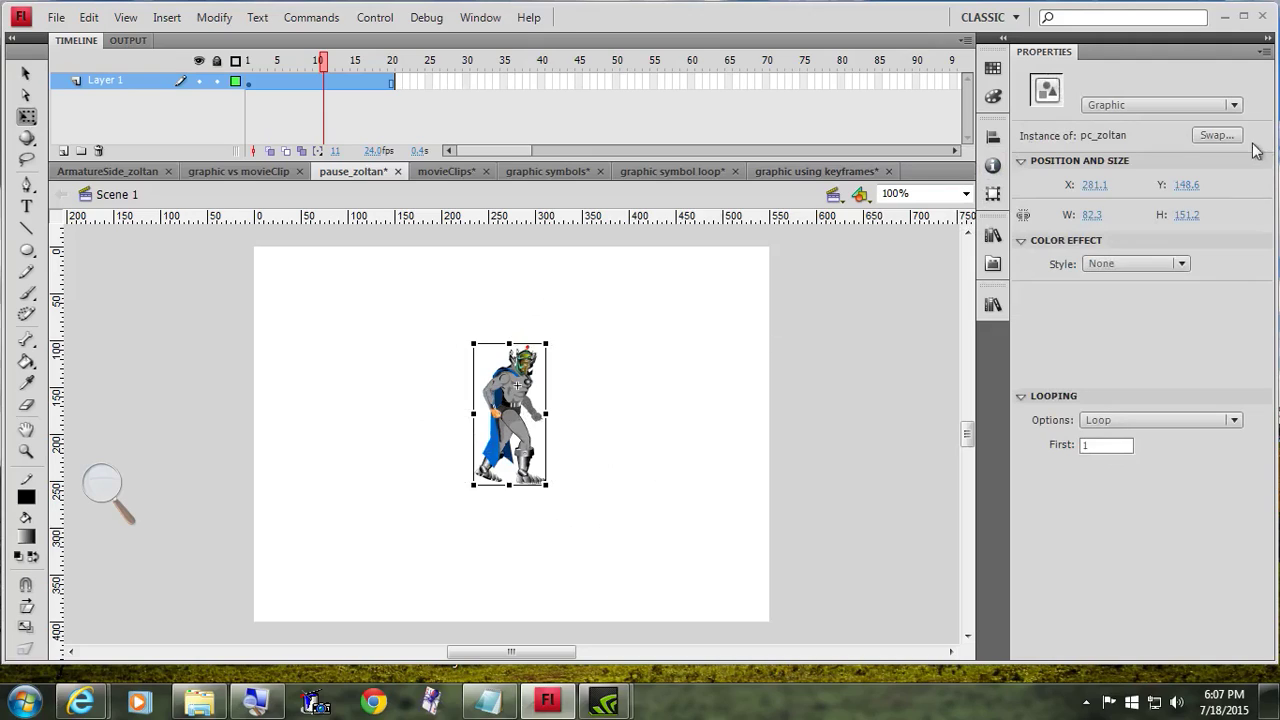
{"action": "left_click", "coordinate": [1234, 105]}
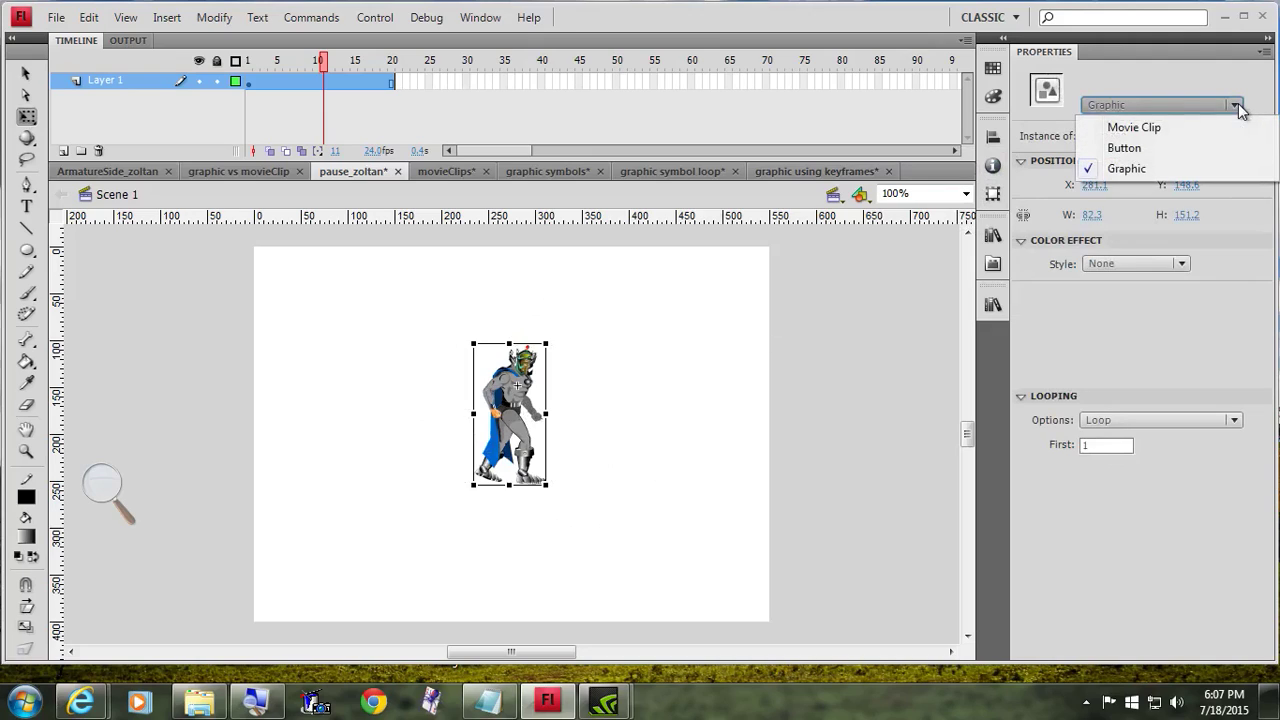
{"action": "left_click", "coordinate": [1134, 128]}
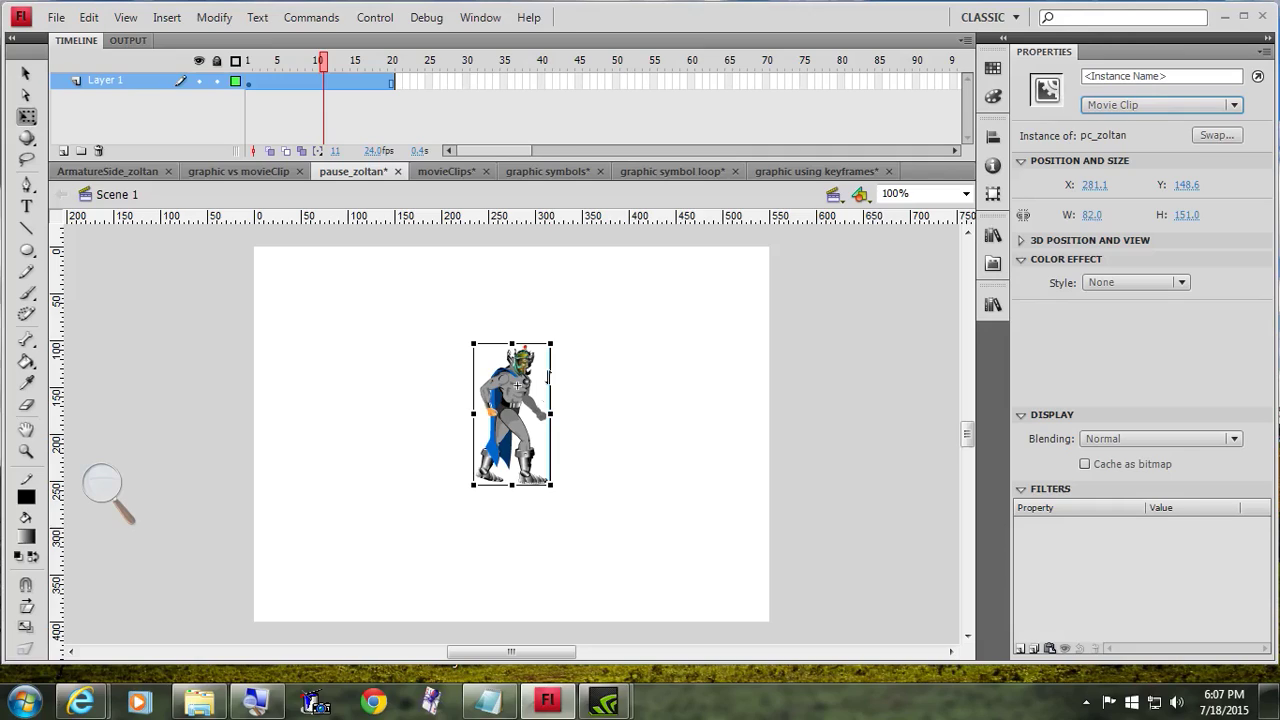
{"action": "left_click", "coordinate": [1236, 106]}
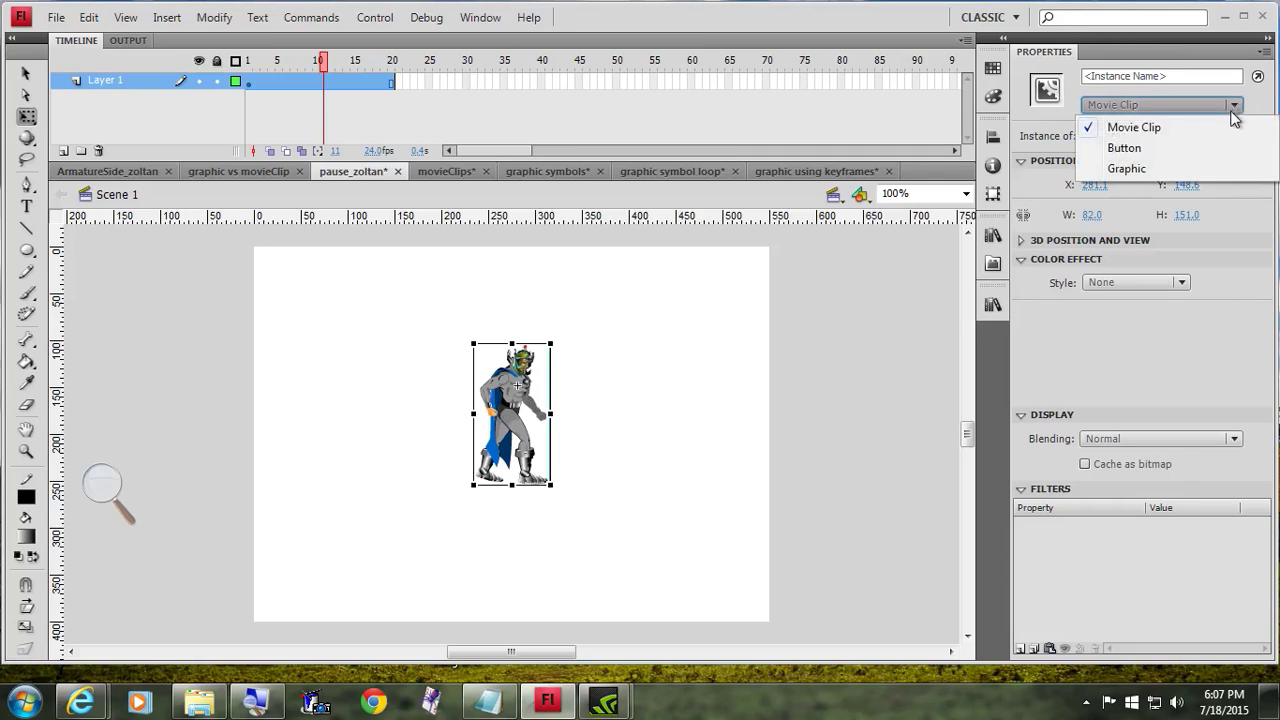
{"action": "left_click", "coordinate": [1127, 169]}
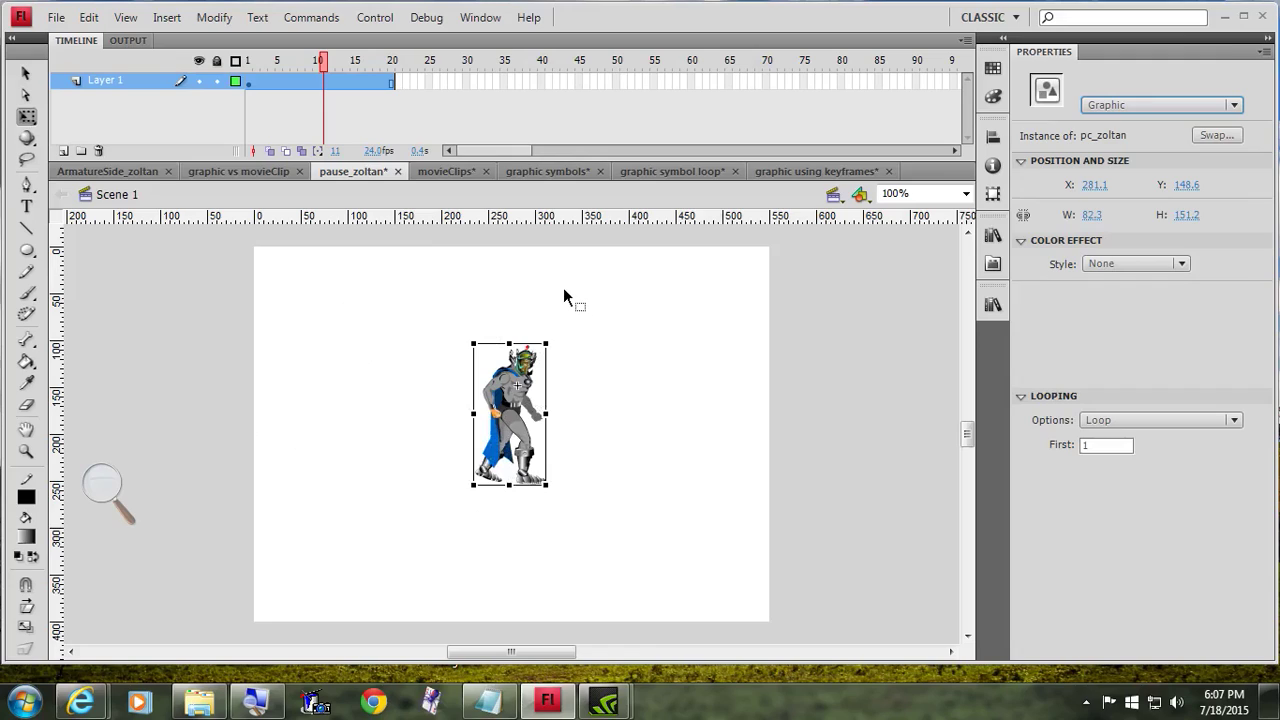
View the graphic symbols document, switch to graphic symbol loop, and select the eyes on stage at frame 1.
{"action": "left_click", "coordinate": [550, 172]}
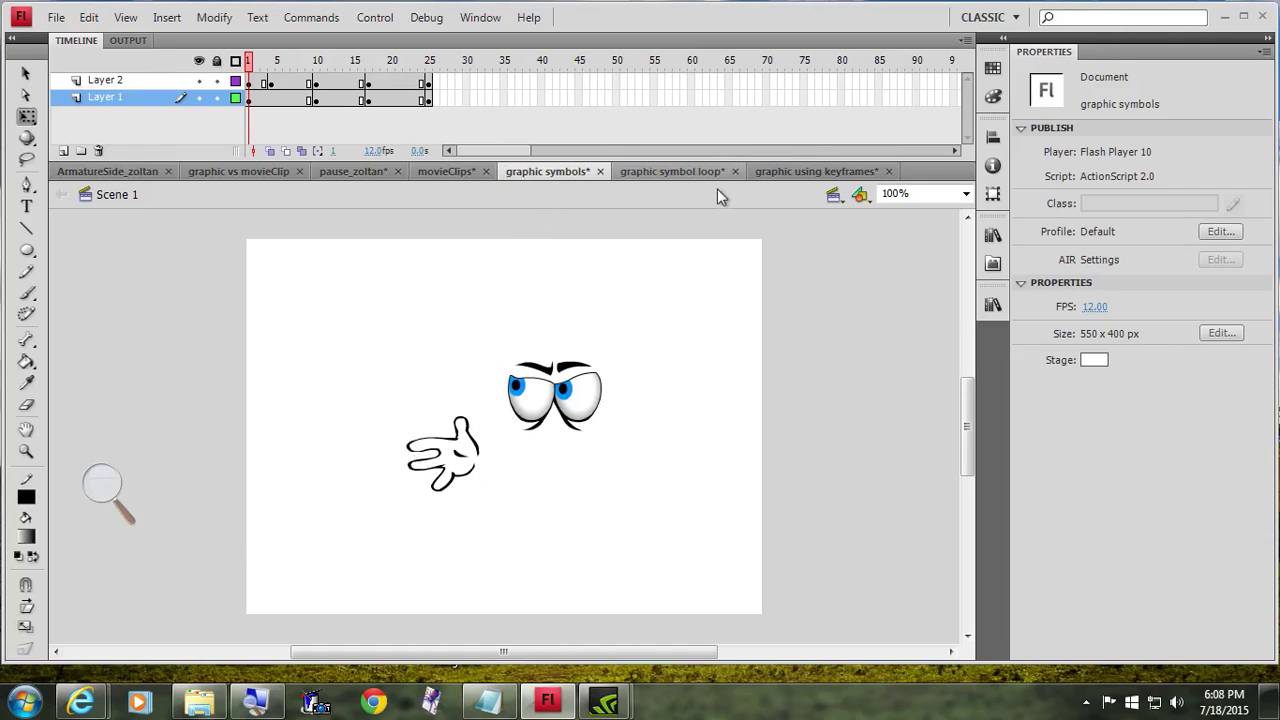
{"action": "left_click", "coordinate": [678, 178]}
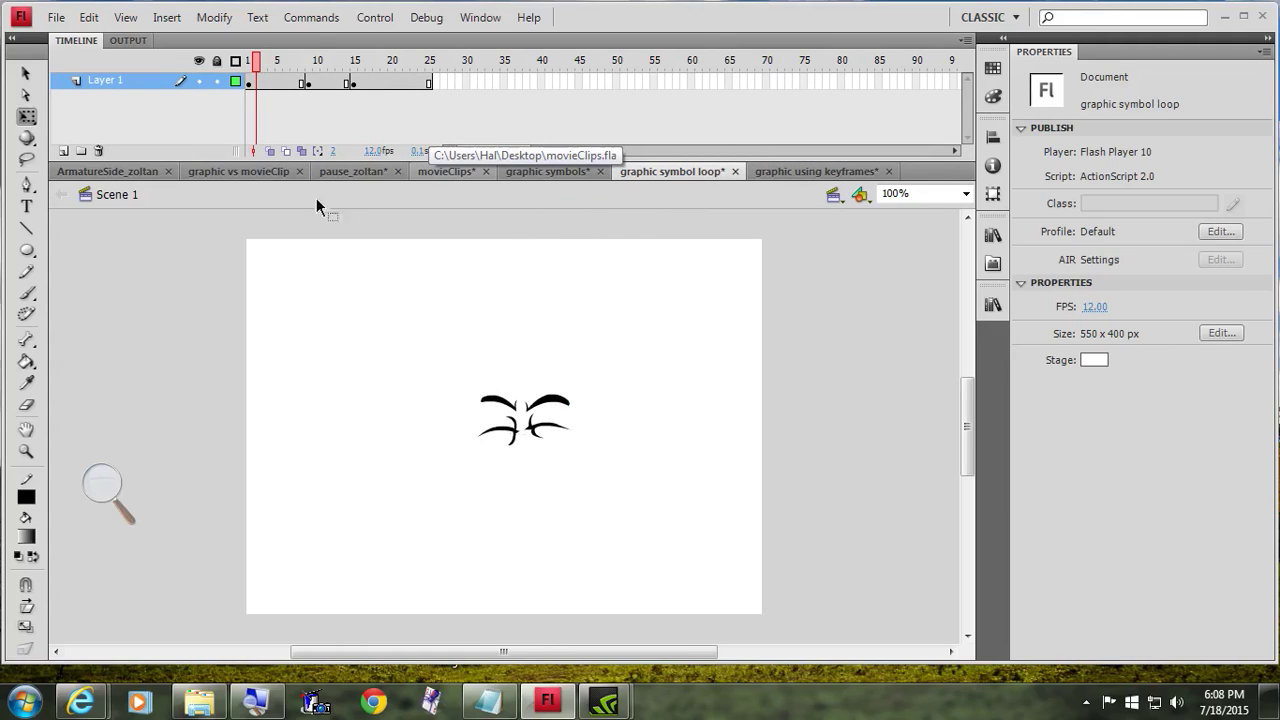
{"action": "left_click_drag", "start_coordinate": [258, 64], "coordinate": [251, 66]}
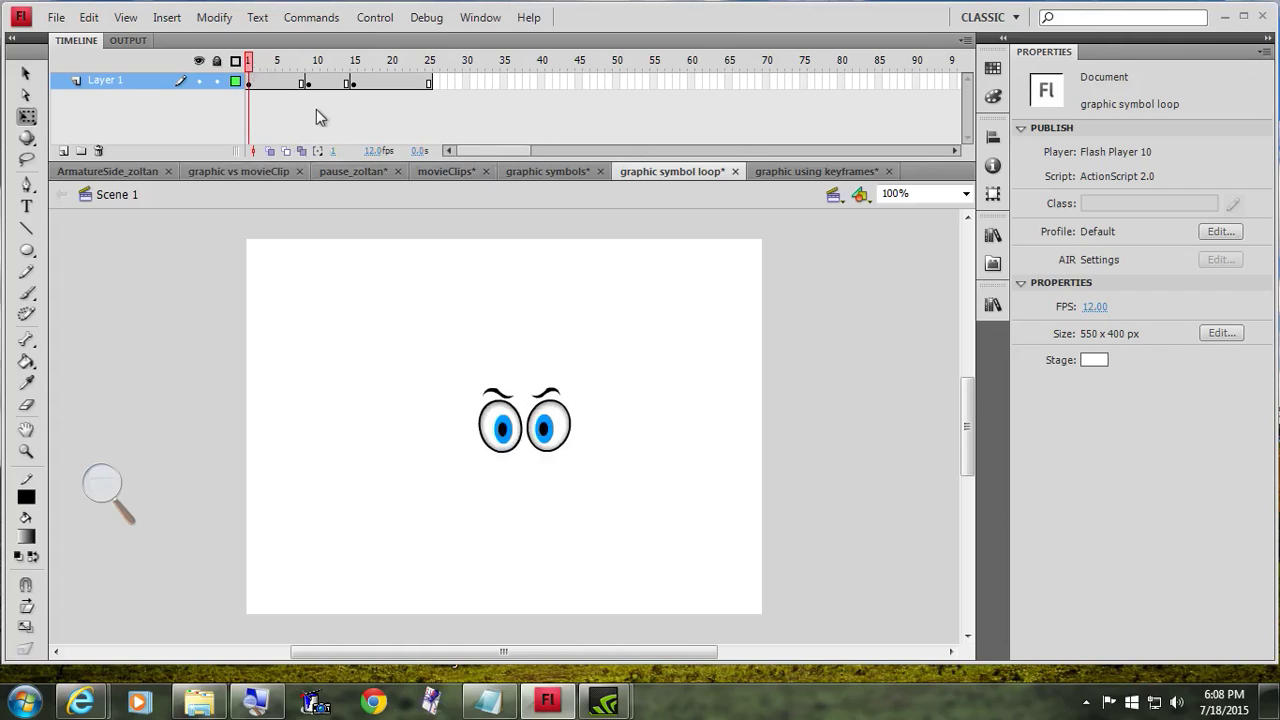
{"action": "left_click", "coordinate": [500, 430]}
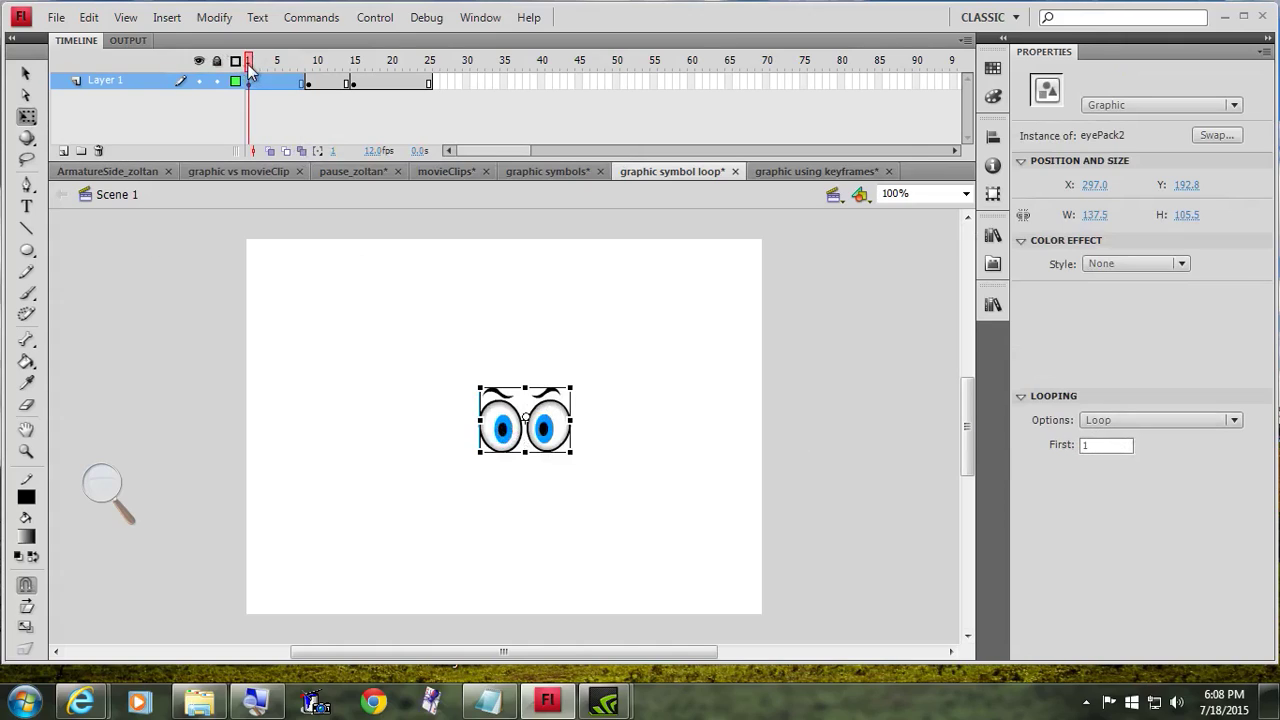
{"action": "mouse_move", "coordinate": [249, 67]}
{"action": "left_mouse_down"}
{"action": "mouse_move", "coordinate": [293, 63]}
{"action": "mouse_move", "coordinate": [243, 72]}
{"action": "left_mouse_up"}
Enter the eyePack2 symbol, scrub through its keyframes to view the eye poses, and return to Scene 1.
{"action": "double_click", "coordinate": [527, 437]}
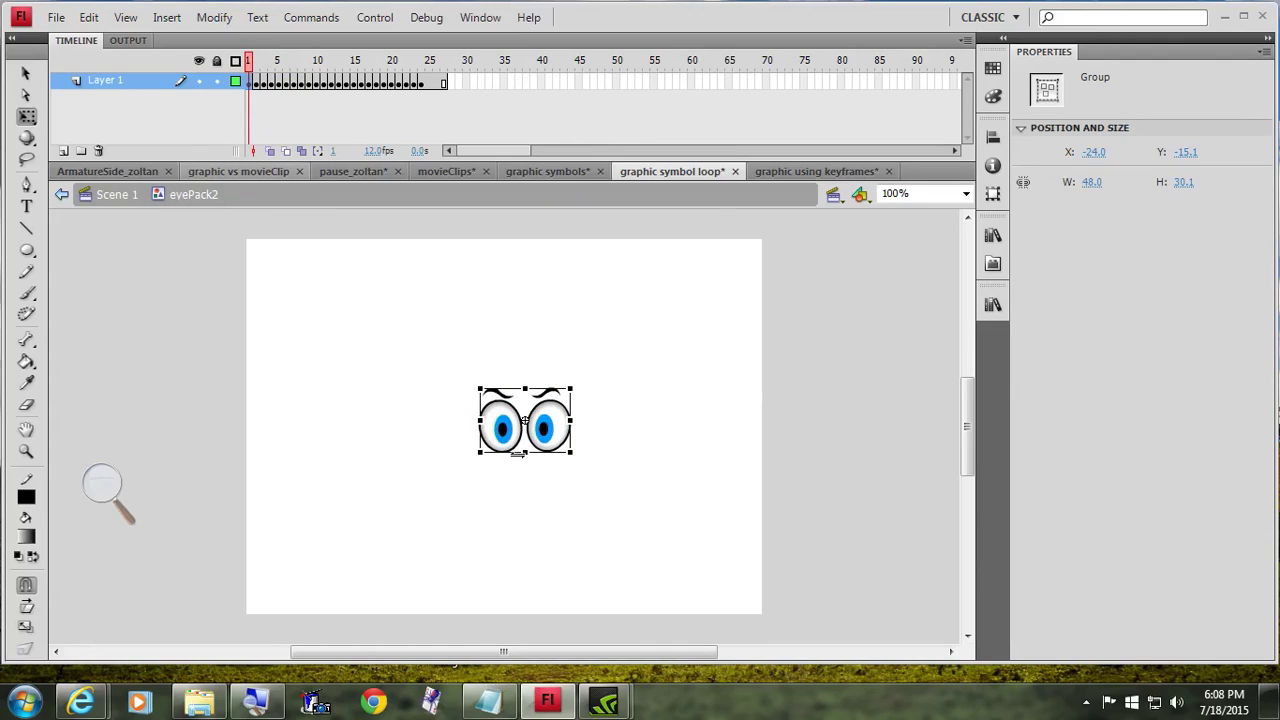
{"action": "mouse_move", "coordinate": [248, 61]}
{"action": "left_mouse_down"}
{"action": "mouse_move", "coordinate": [366, 66]}
{"action": "mouse_move", "coordinate": [250, 62]}
{"action": "left_mouse_up"}
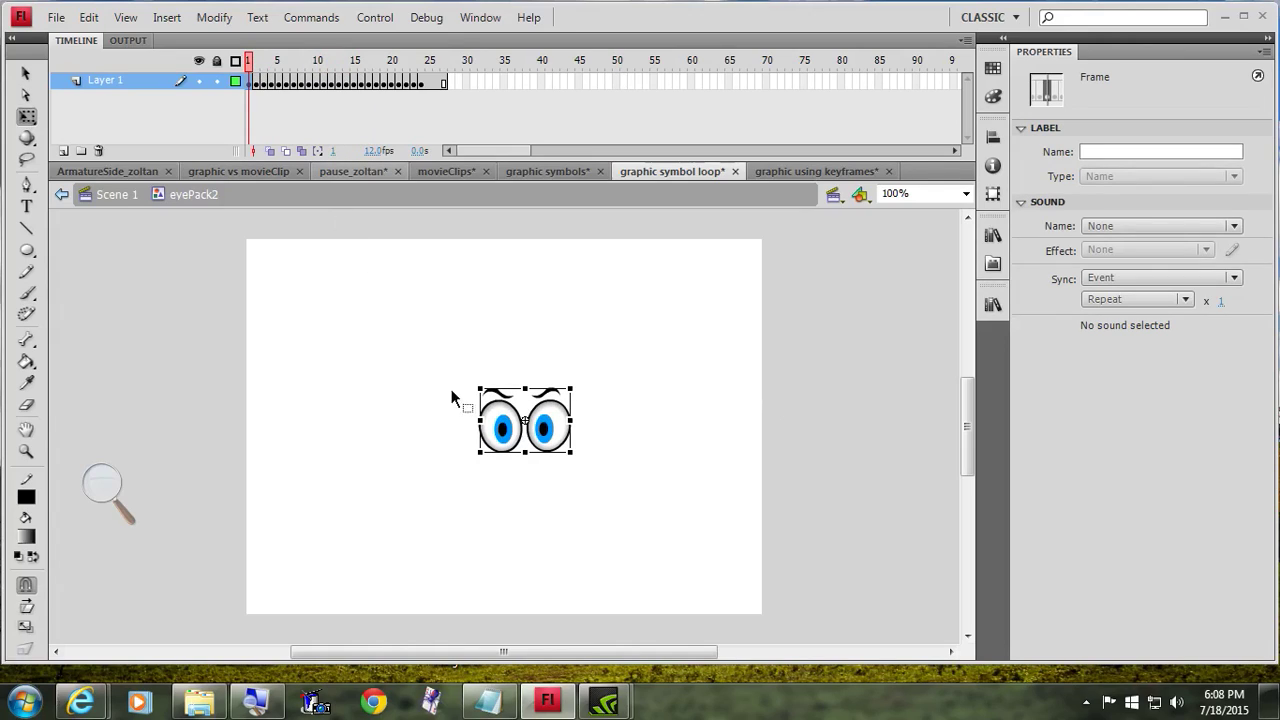
{"action": "mouse_move", "coordinate": [252, 64]}
{"action": "left_mouse_down"}
{"action": "mouse_move", "coordinate": [420, 68]}
{"action": "mouse_move", "coordinate": [323, 68]}
{"action": "mouse_move", "coordinate": [265, 85]}
{"action": "left_mouse_up"}
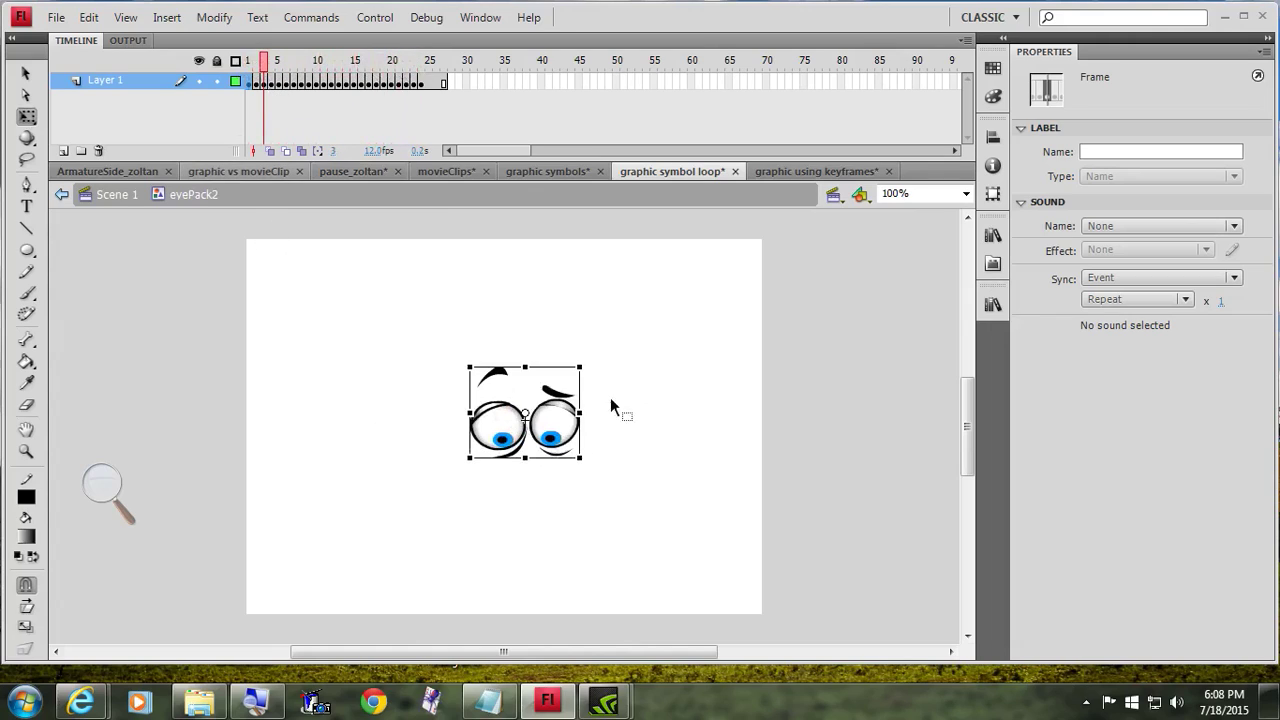
{"action": "double_click", "coordinate": [335, 403]}
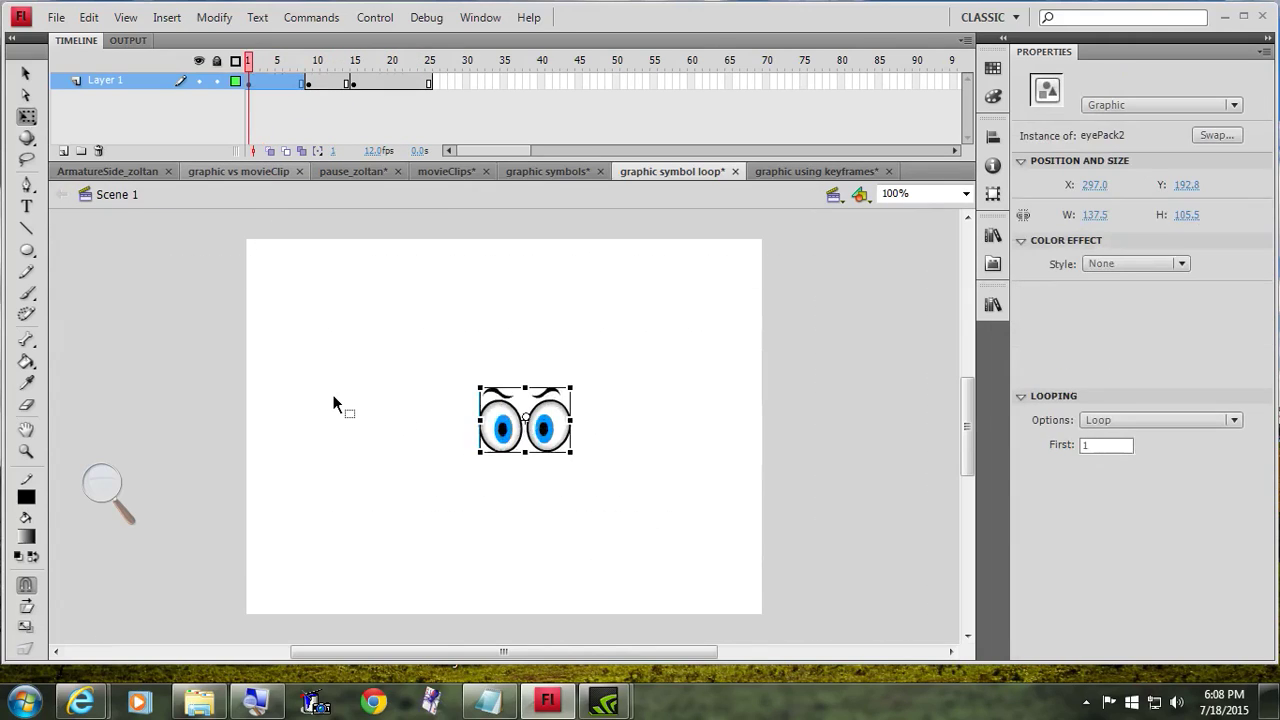
Set the looping option of the eyePack2 instance at frame 1 to Single Frame.
{"action": "mouse_move", "coordinate": [250, 62]}
{"action": "left_mouse_down"}
{"action": "mouse_move", "coordinate": [305, 60]}
{"action": "mouse_move", "coordinate": [250, 62]}
{"action": "left_mouse_up"}
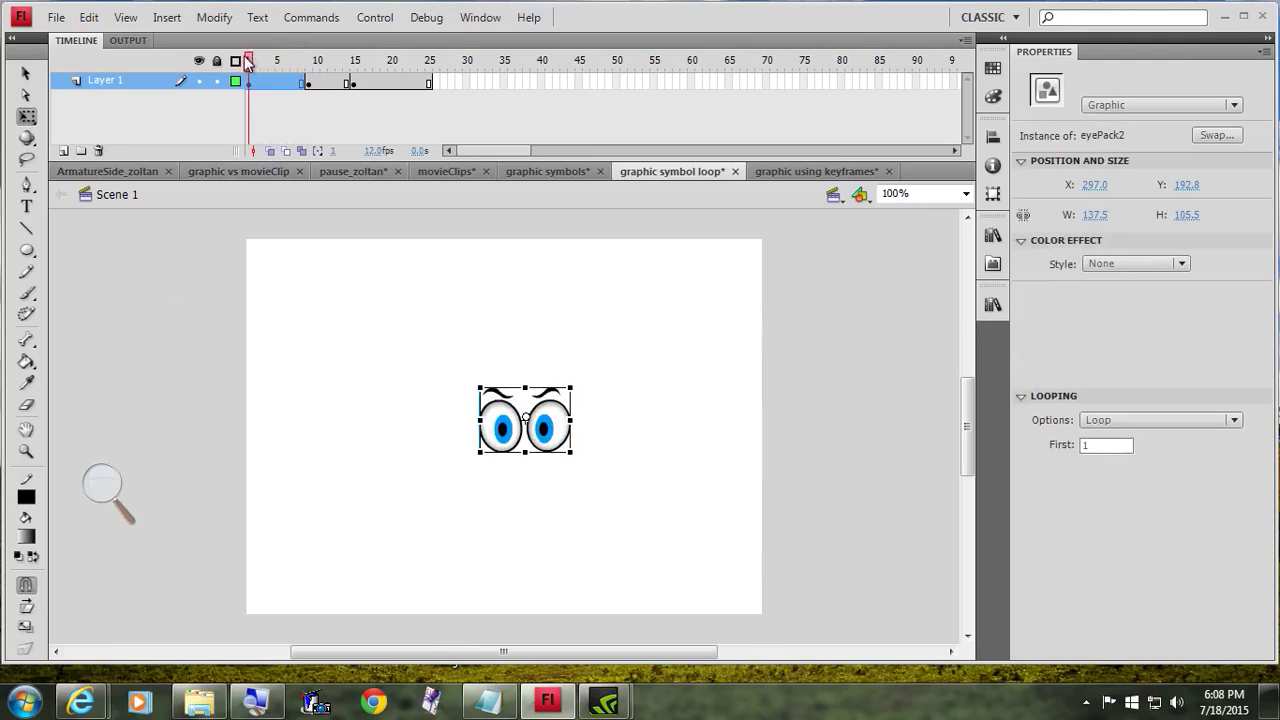
{"action": "left_click", "coordinate": [563, 449]}
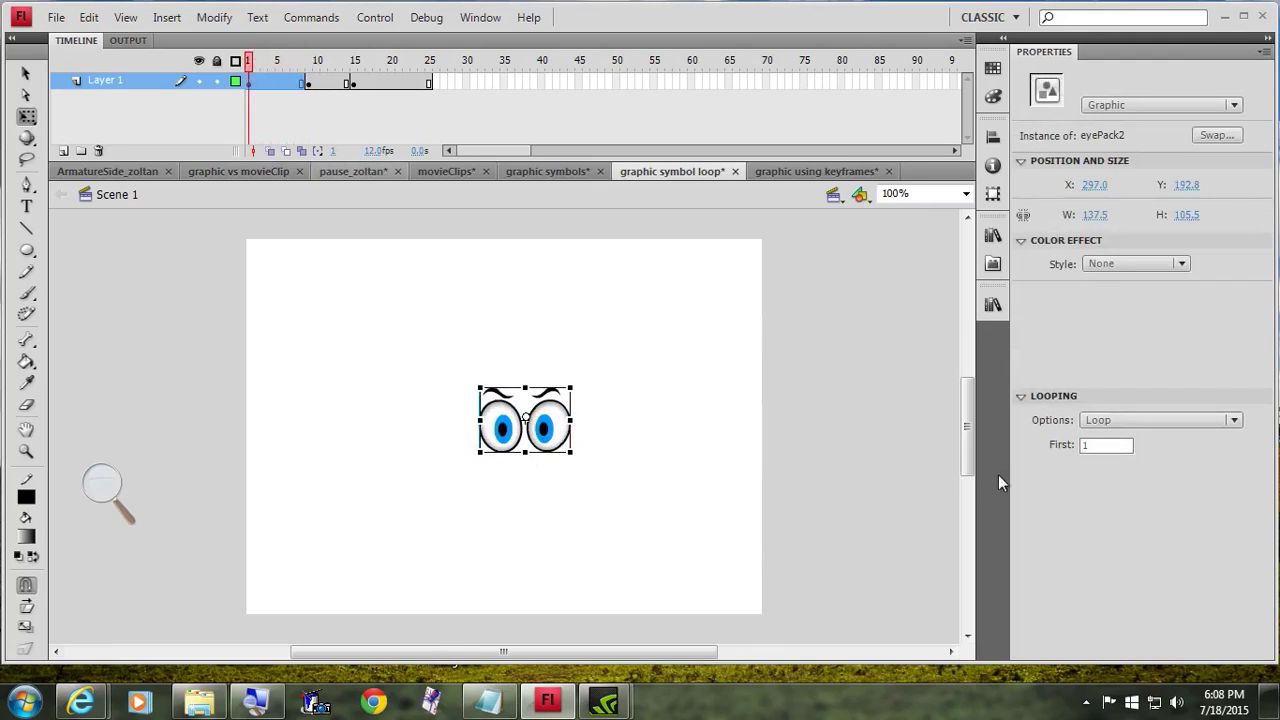
{"action": "left_click", "coordinate": [1234, 420]}
{"action": "left_click", "coordinate": [1225, 478]}
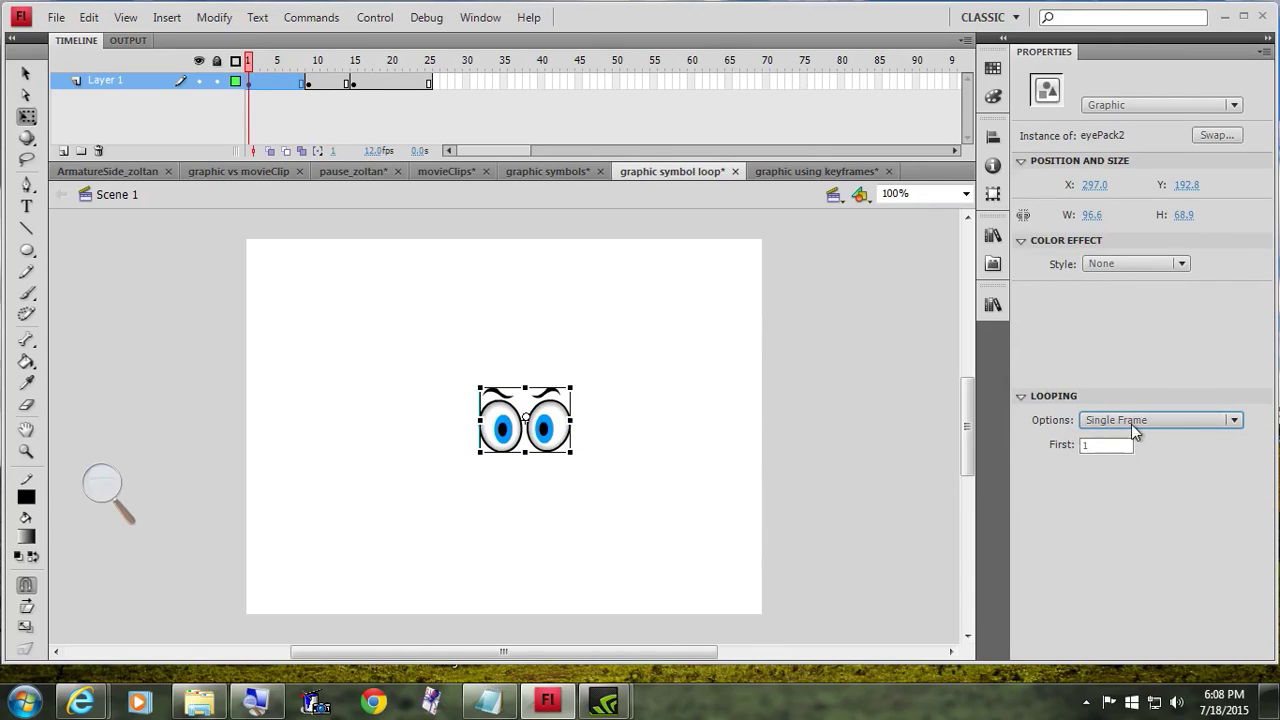
Scrub between the first two keyframe spans and select the eyes in each to compare their looping settings.
{"action": "left_click_drag", "start_coordinate": [250, 64], "coordinate": [310, 64]}
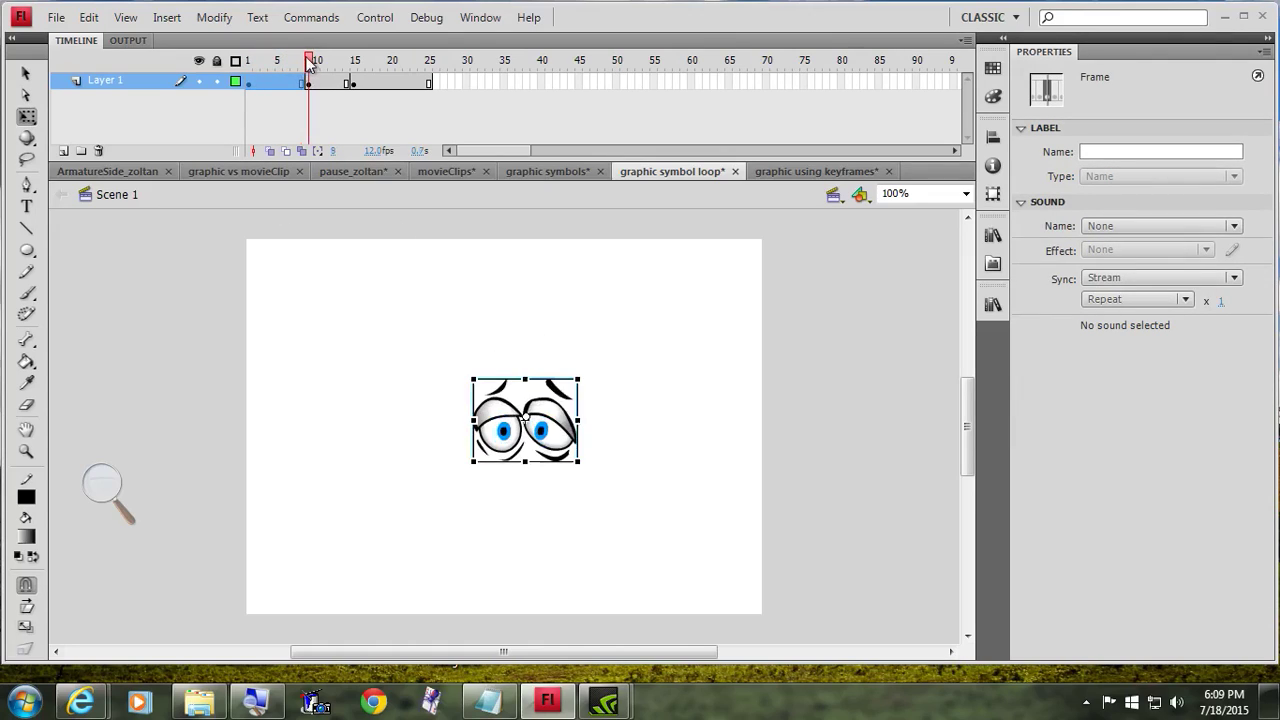
{"action": "left_click", "coordinate": [540, 427]}
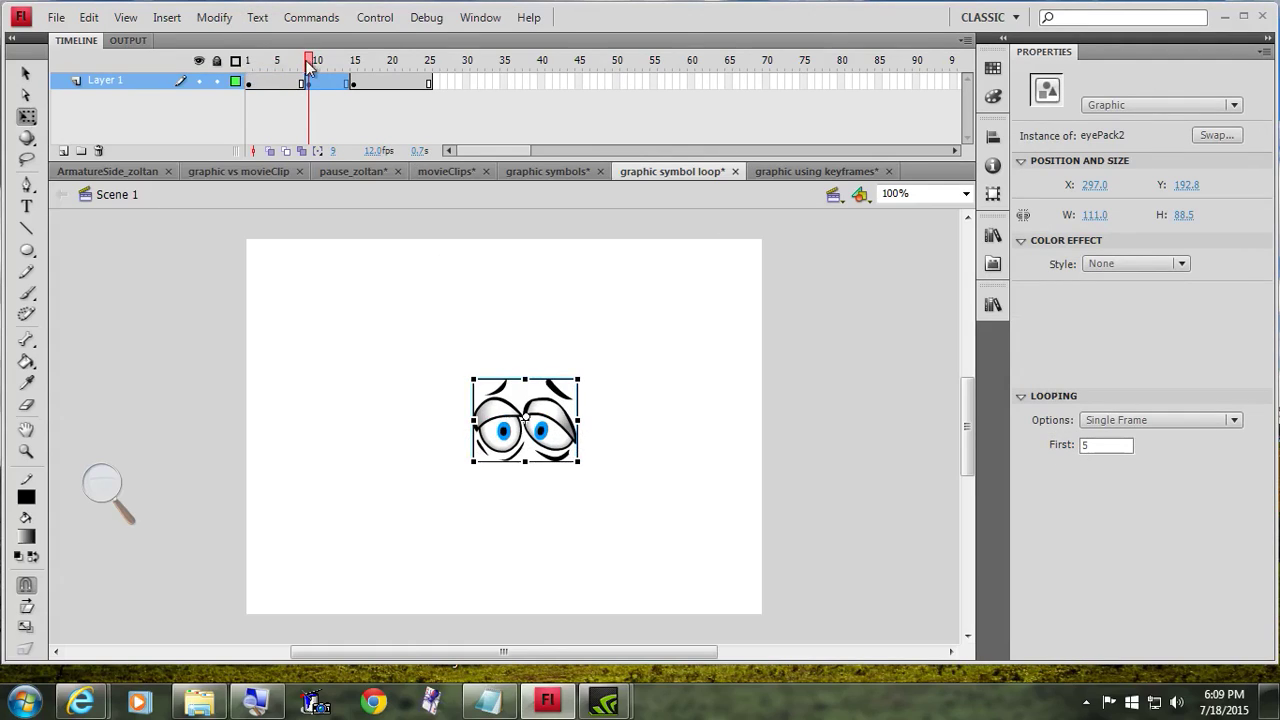
{"action": "left_click_drag", "start_coordinate": [309, 64], "coordinate": [286, 62]}
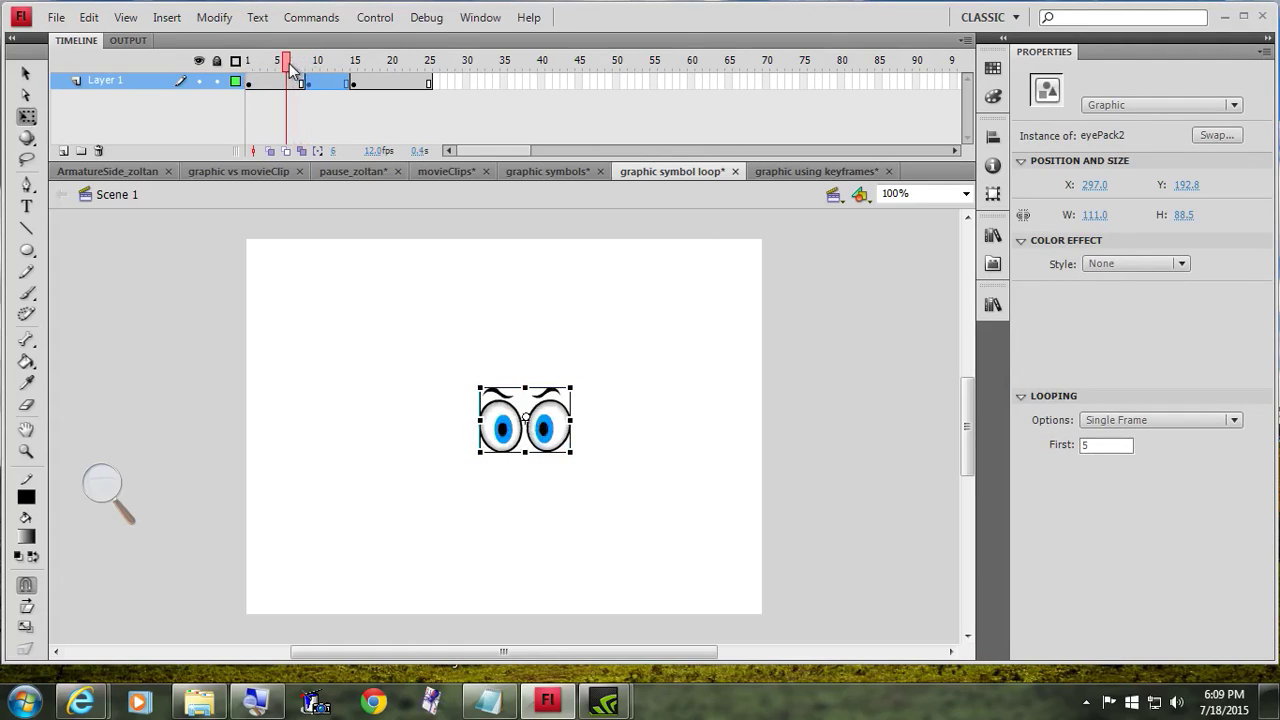
{"action": "left_click", "coordinate": [507, 432]}
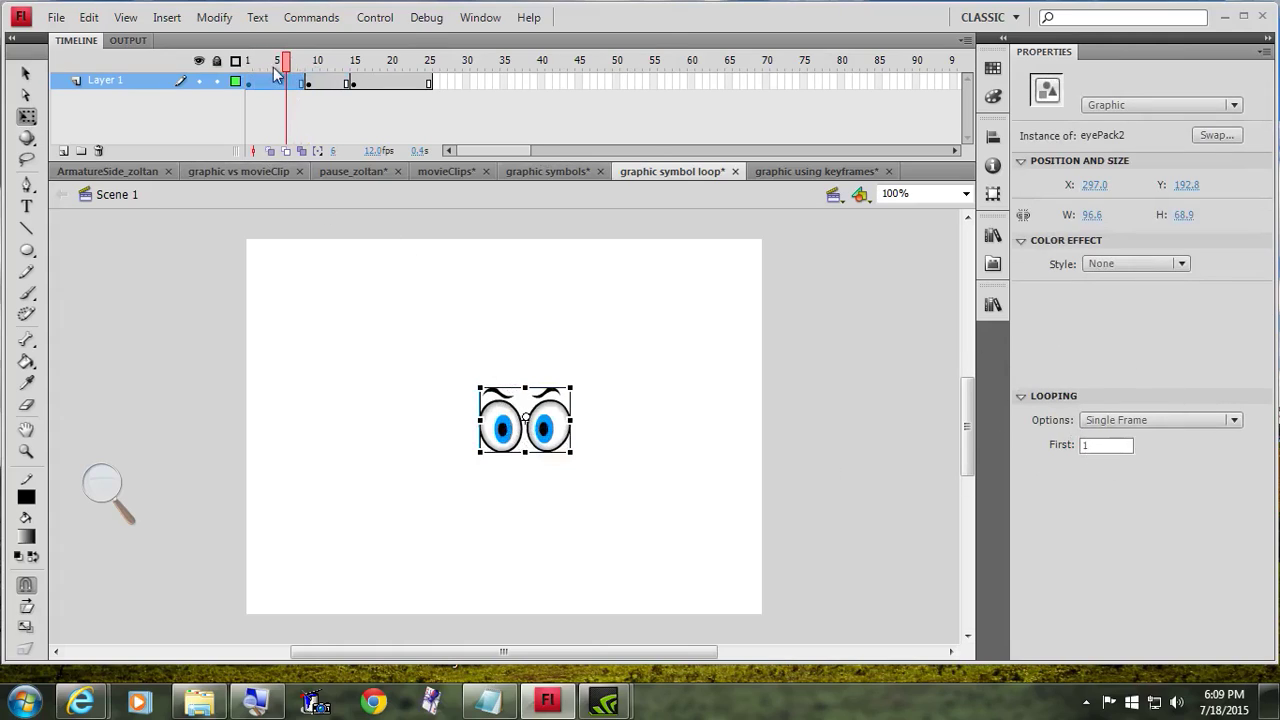
{"action": "left_click_drag", "start_coordinate": [289, 64], "coordinate": [309, 62]}
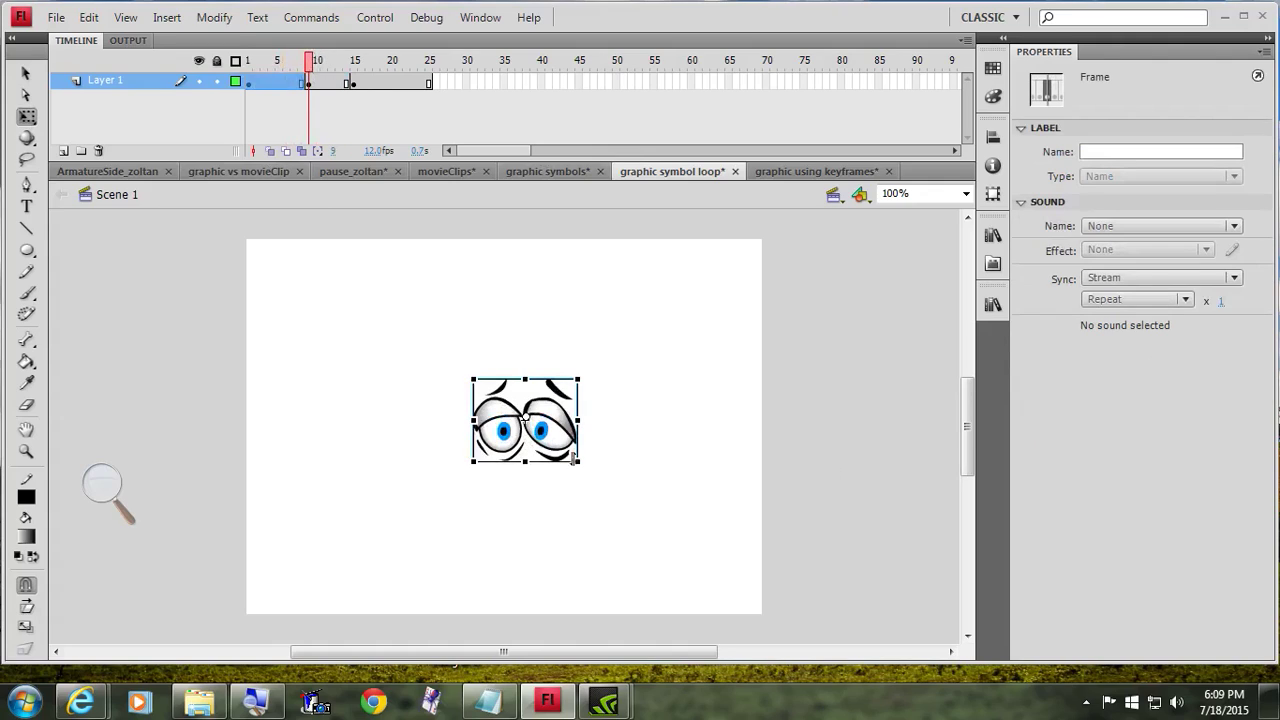
{"action": "left_click", "coordinate": [574, 449]}
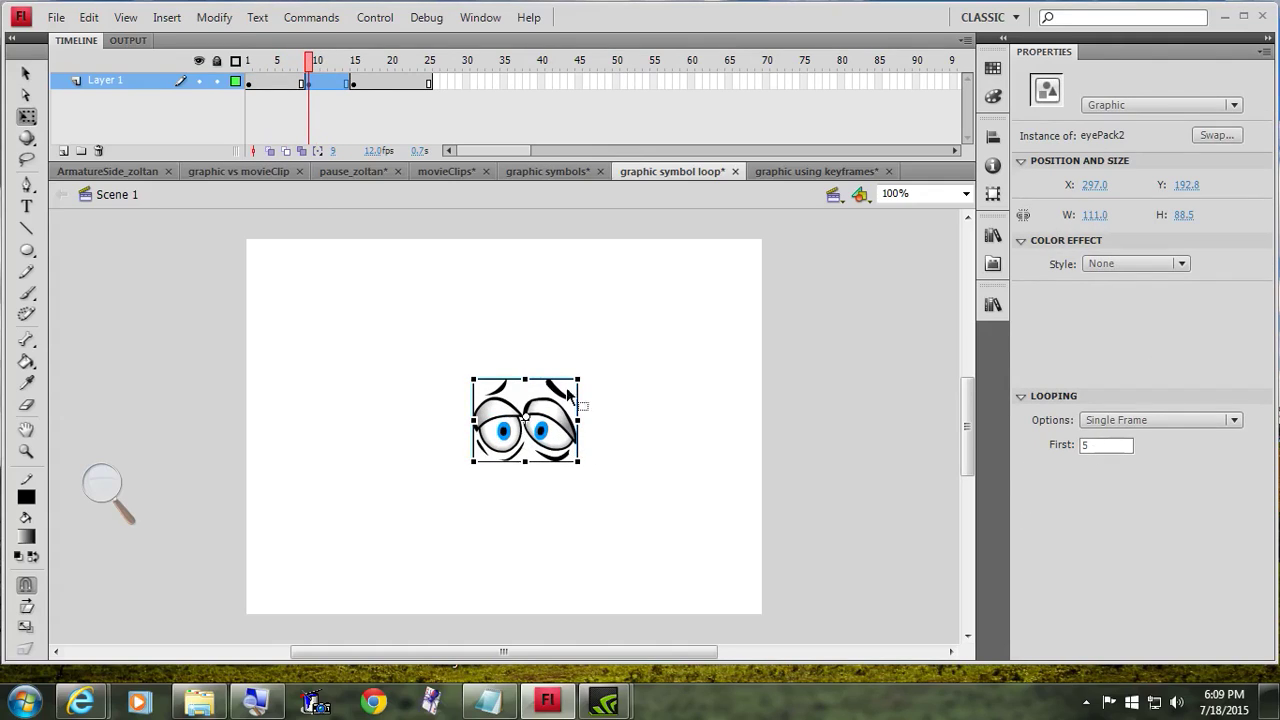
Set the looping option of the eyePack2 instance at the frame 15 keyframe to Single Frame.
{"action": "mouse_move", "coordinate": [308, 62]}
{"action": "left_mouse_down"}
{"action": "mouse_move", "coordinate": [282, 62]}
{"action": "mouse_move", "coordinate": [323, 62]}
{"action": "mouse_move", "coordinate": [280, 62]}
{"action": "mouse_move", "coordinate": [338, 63]}
{"action": "mouse_move", "coordinate": [307, 72]}
{"action": "mouse_move", "coordinate": [325, 69]}
{"action": "left_mouse_up"}
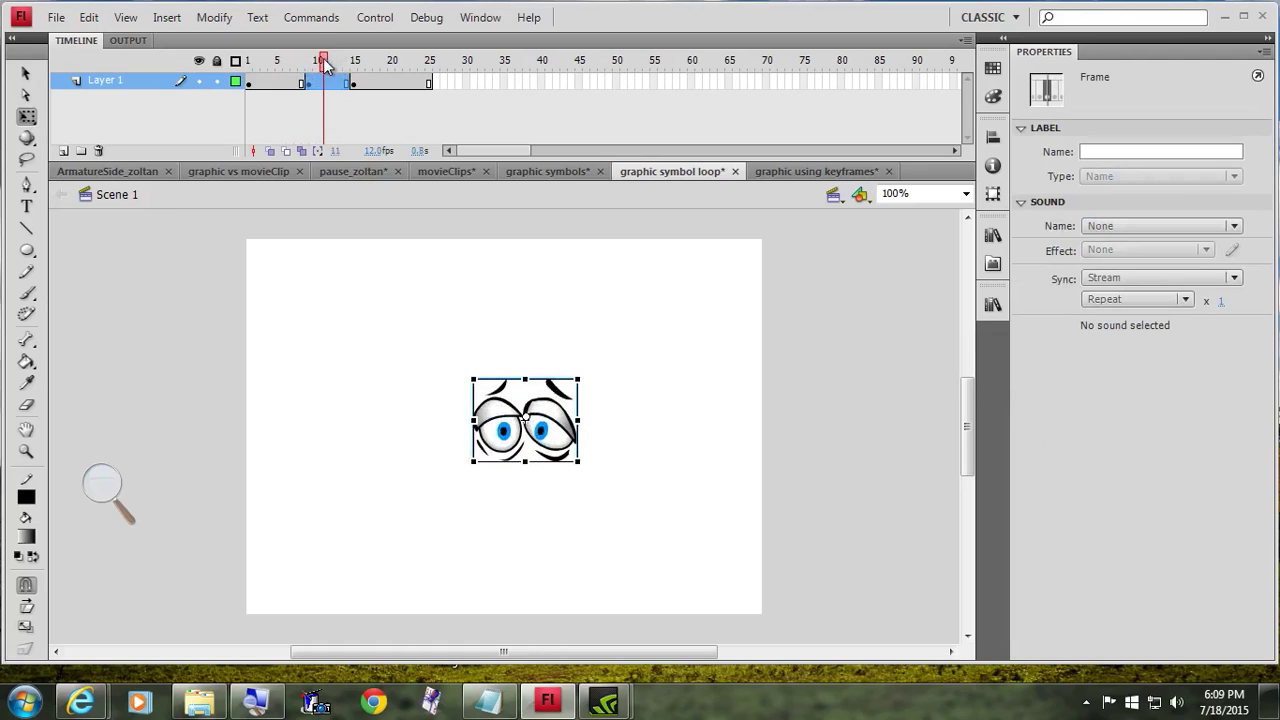
{"action": "left_click_drag", "start_coordinate": [325, 65], "coordinate": [355, 59]}
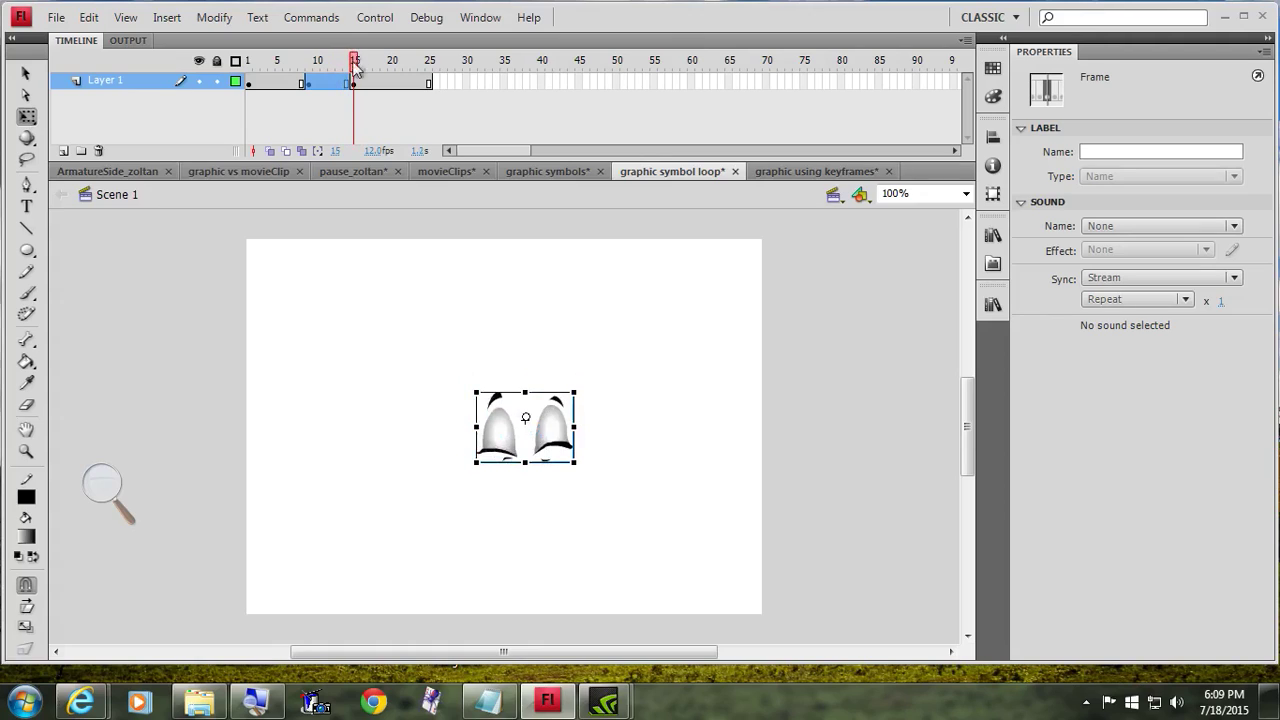
{"action": "left_click", "coordinate": [510, 456]}
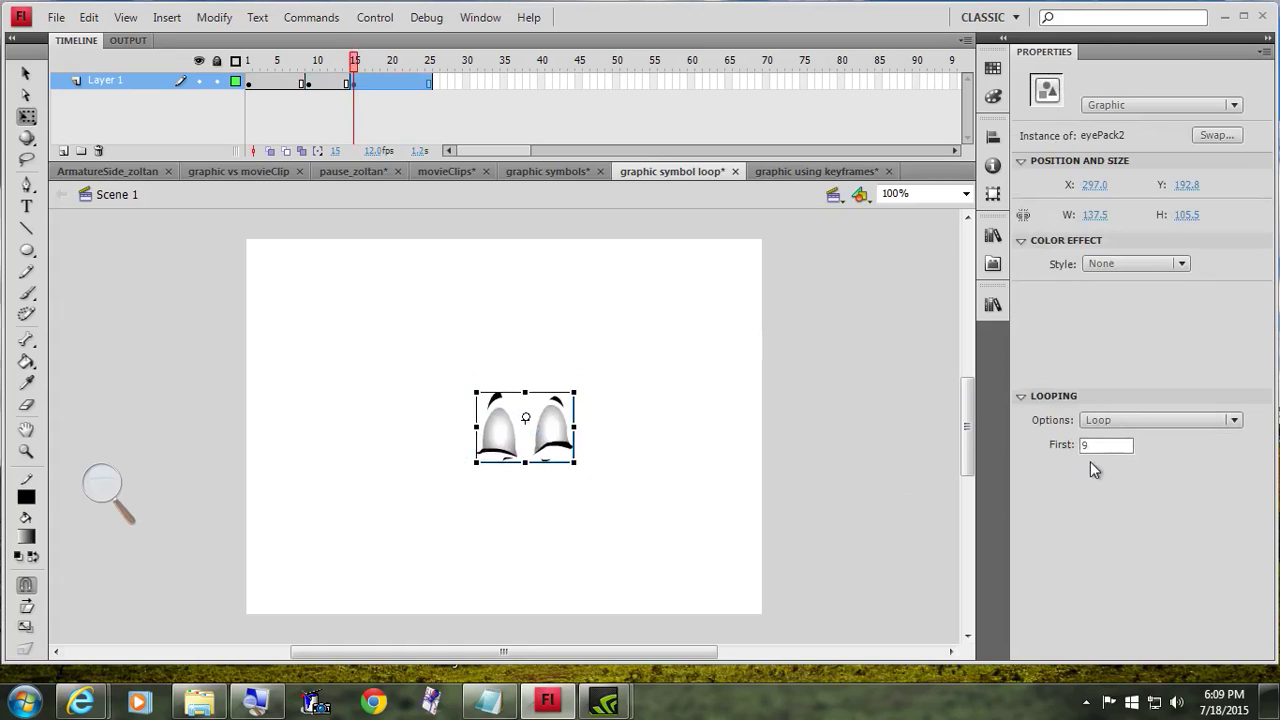
{"action": "left_click", "coordinate": [1236, 421]}
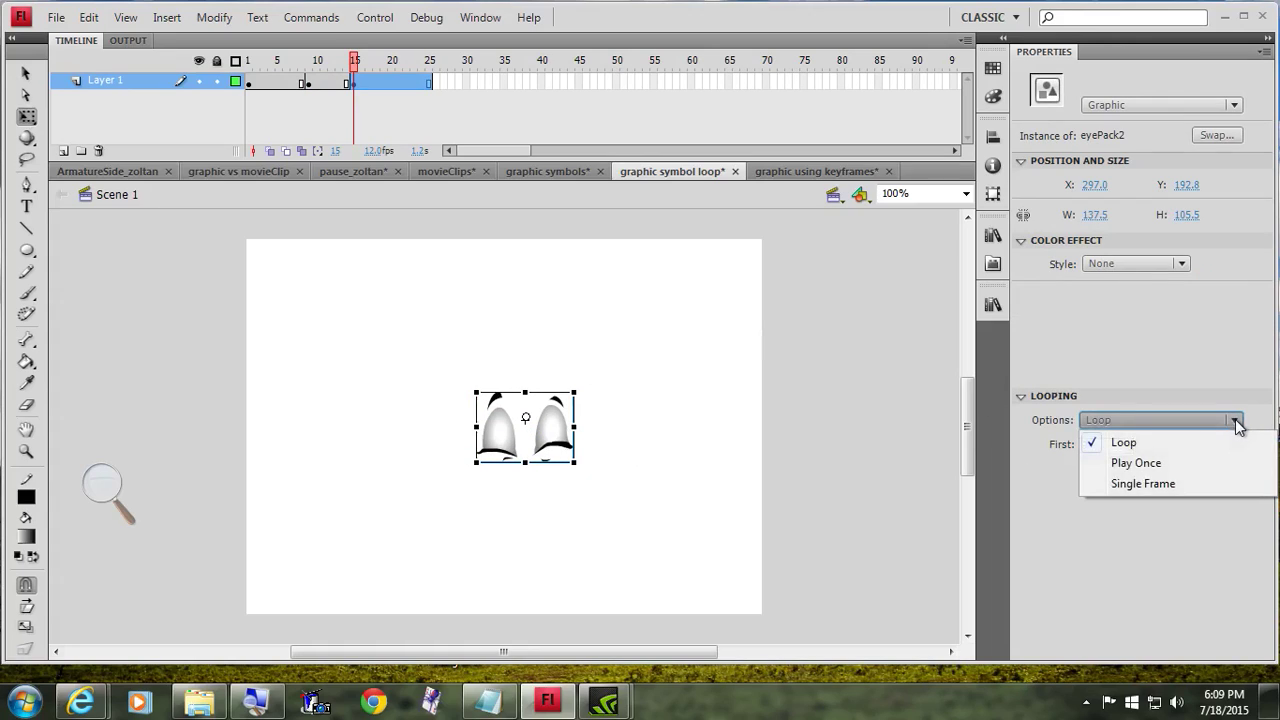
{"action": "left_click", "coordinate": [1143, 484]}
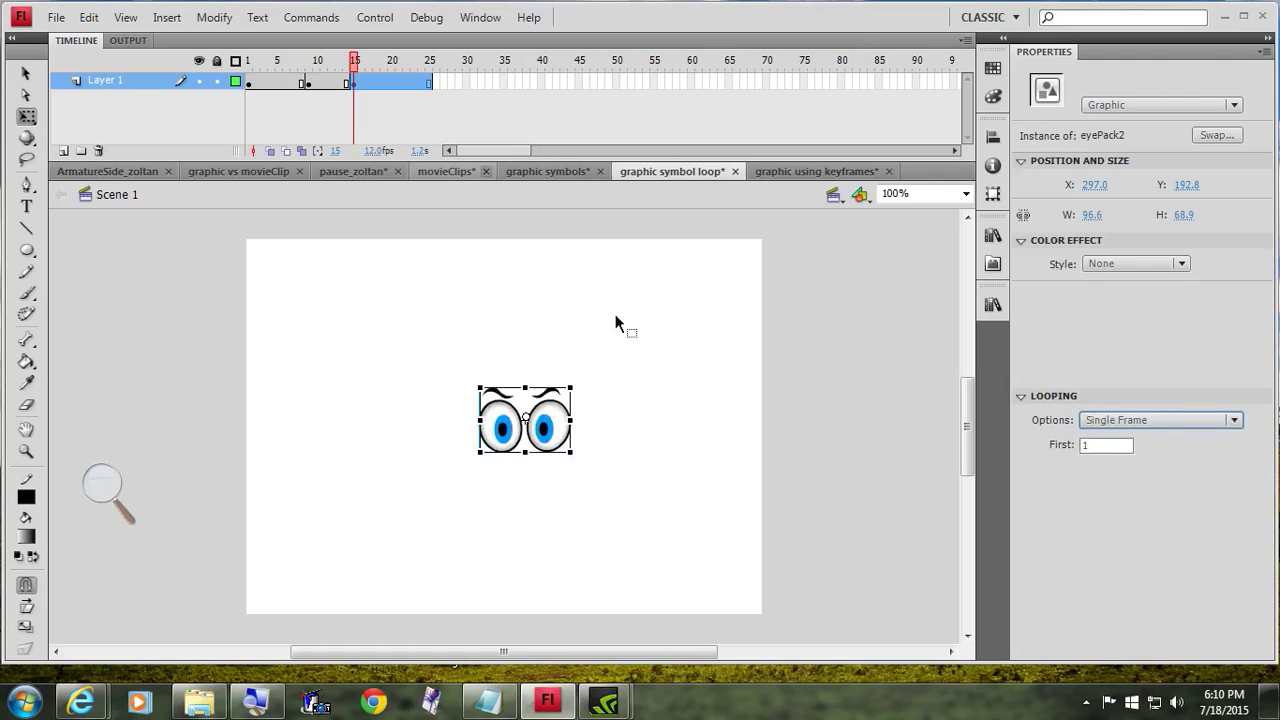
Enter the eyePack2 symbol from frame 15, scrub to its frame 9 to view the pose, and return to Scene 1.
{"action": "left_click", "coordinate": [352, 81]}
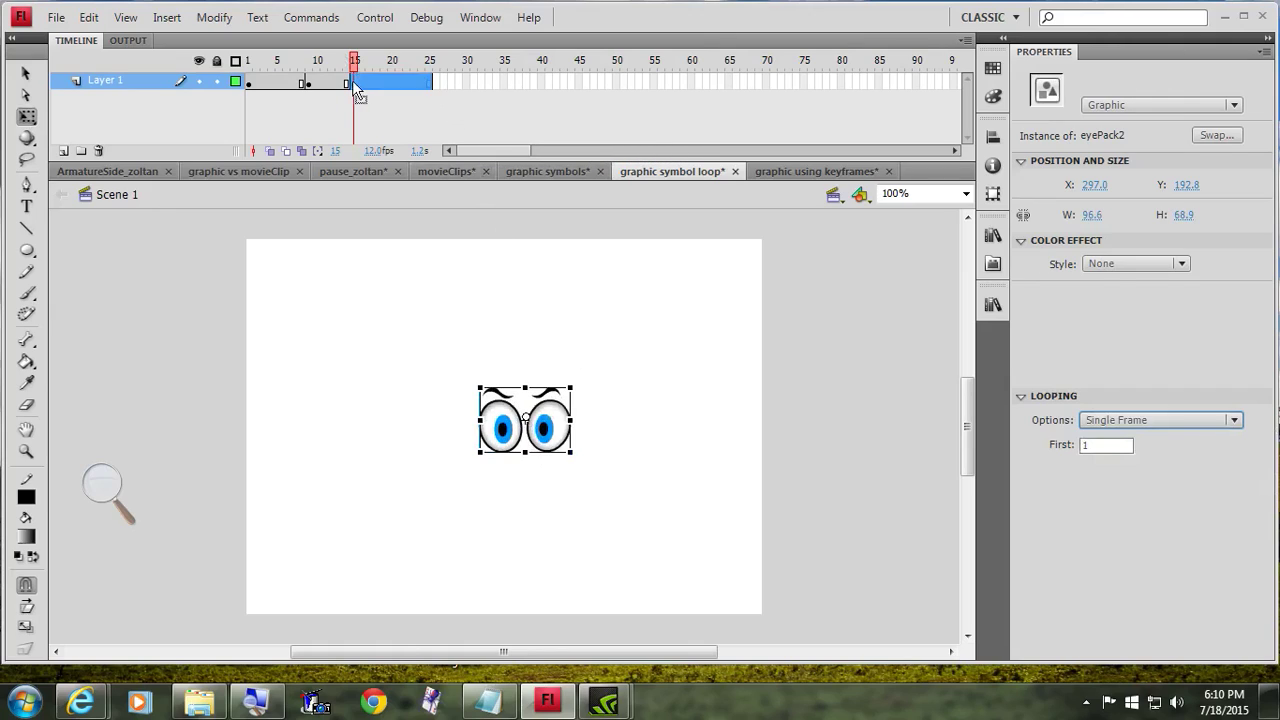
{"action": "left_click", "coordinate": [565, 437]}
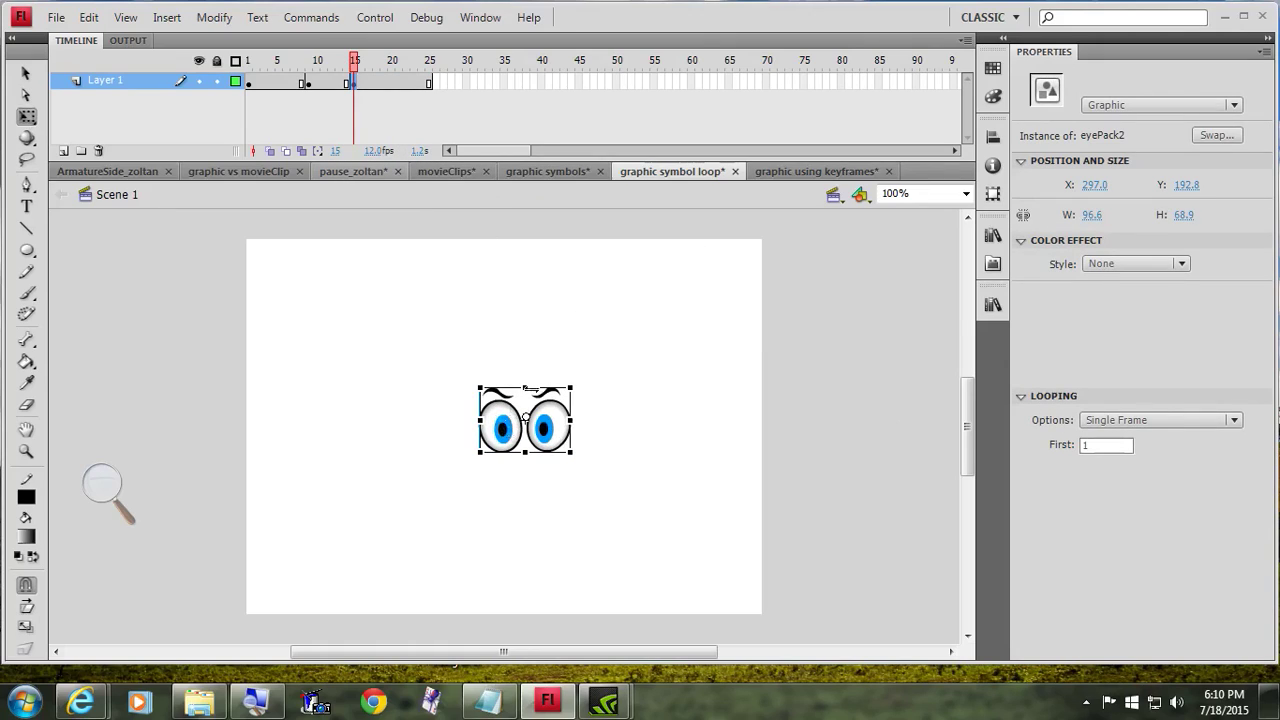
{"action": "double_click", "coordinate": [513, 430]}
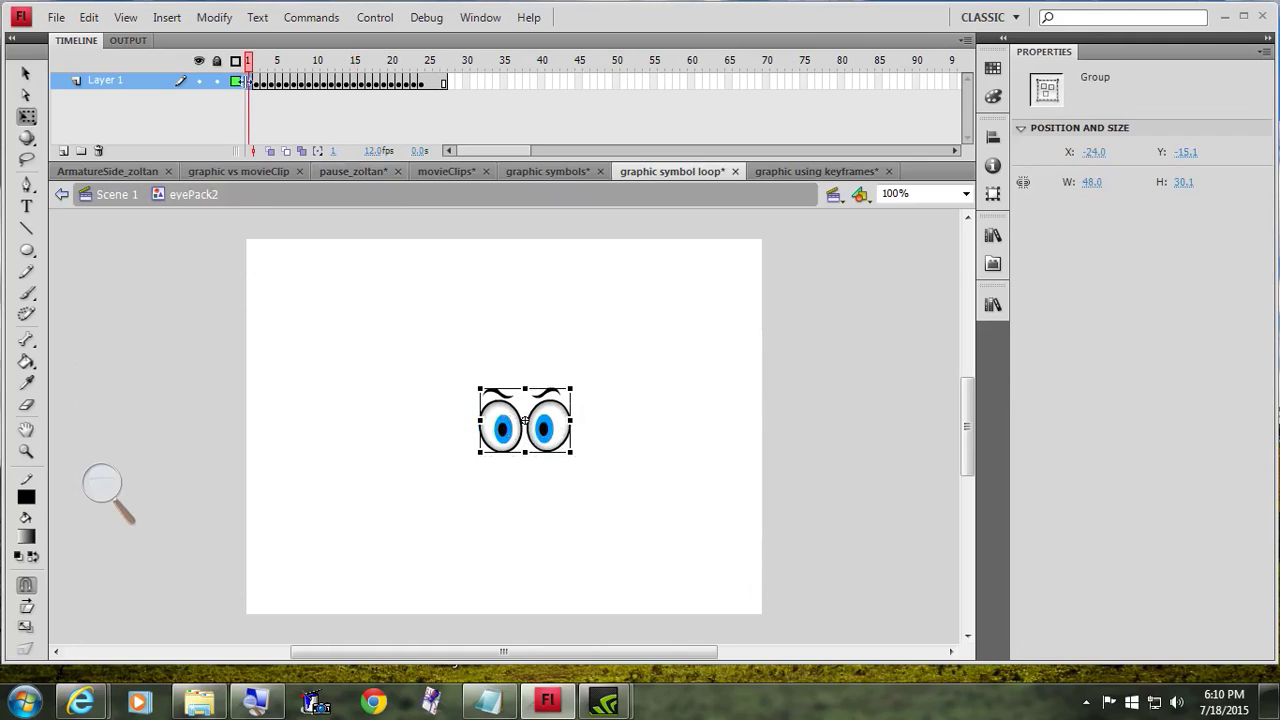
{"action": "left_click", "coordinate": [257, 61]}
{"action": "left_click_drag", "start_coordinate": [259, 66], "coordinate": [309, 76]}
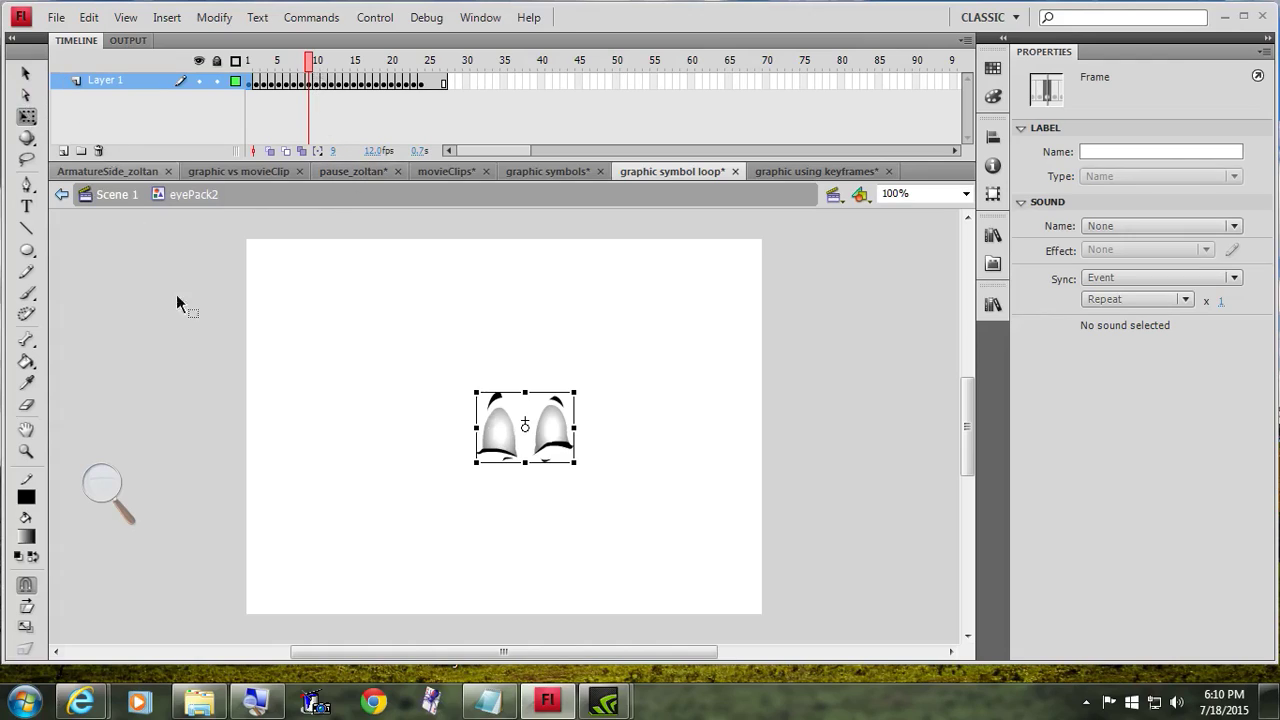
{"action": "left_click", "coordinate": [118, 200]}
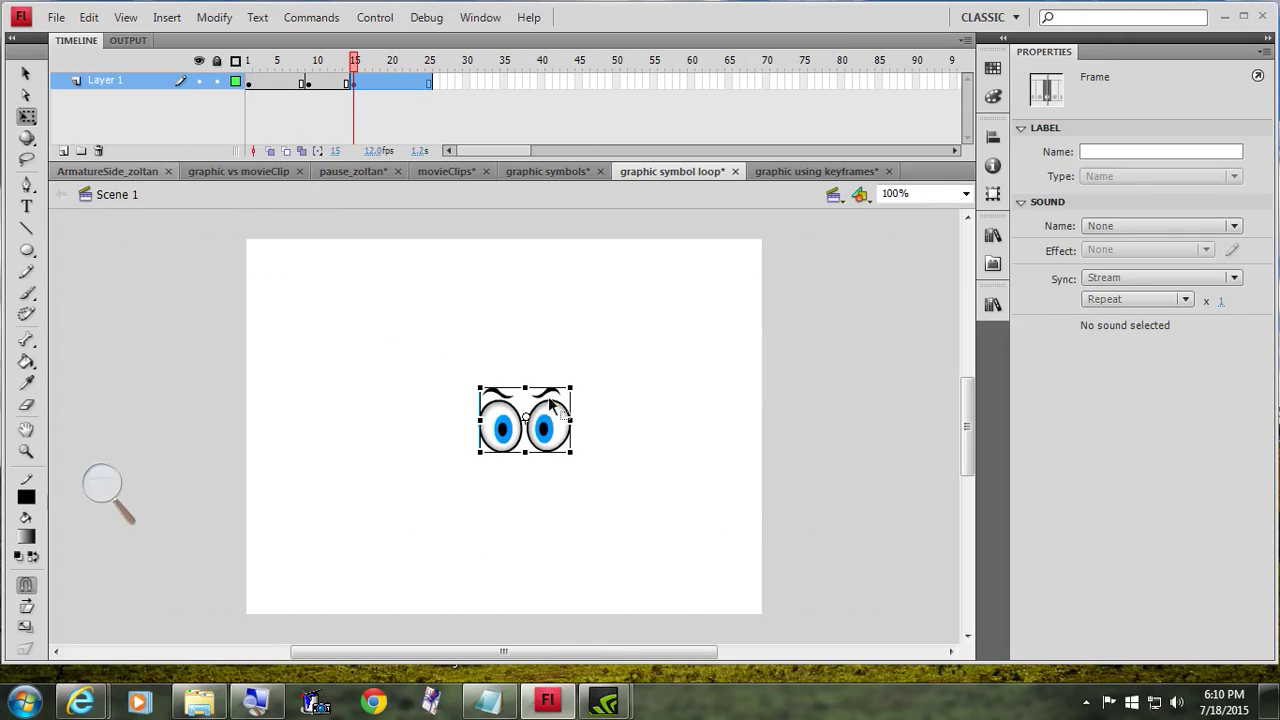
Set the first looping frame of the eyes at frame 15 to 9.
{"action": "left_click", "coordinate": [510, 432]}
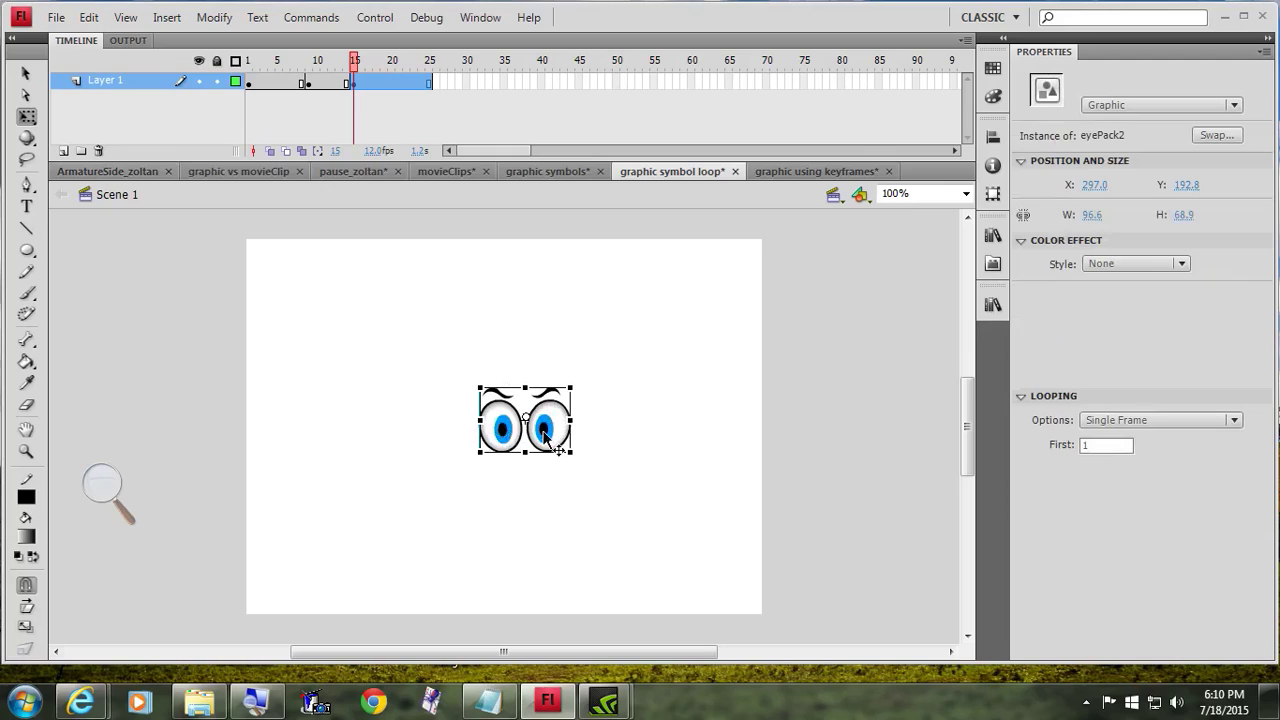
{"action": "left_click", "coordinate": [1107, 444]}
{"action": "type", "text": "9"}
{"action": "key", "text": "Return"}
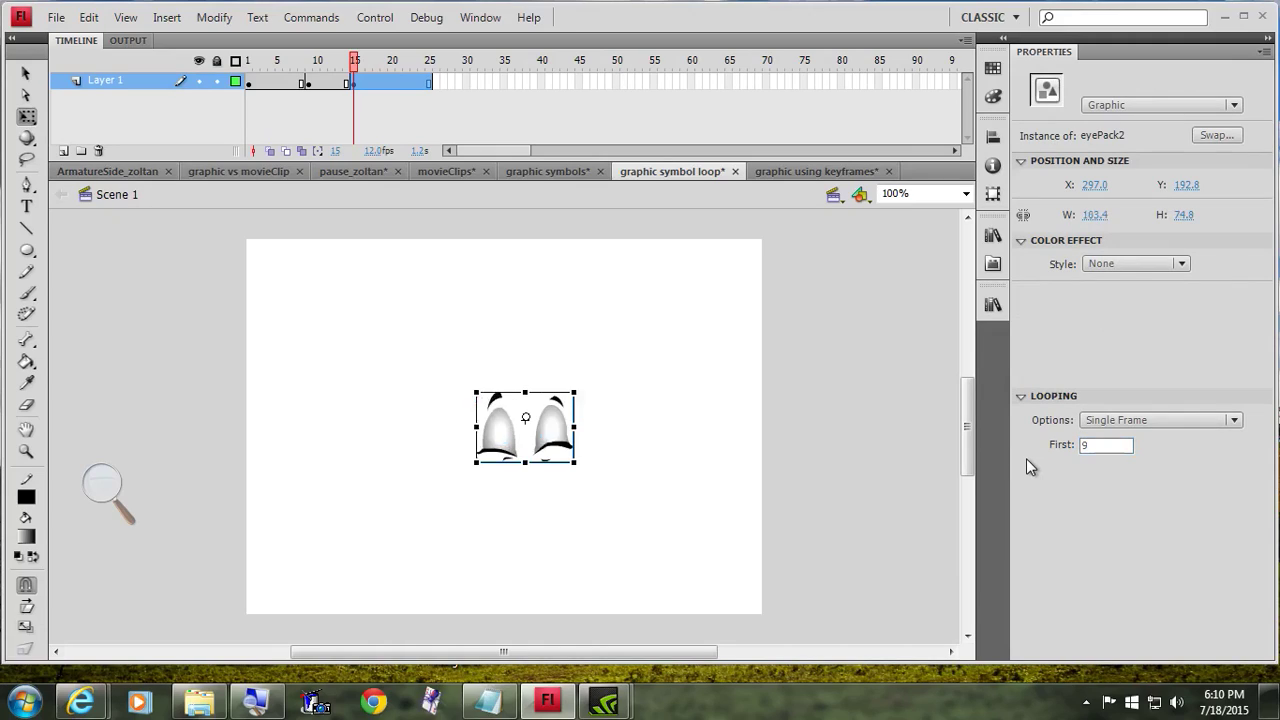
Scrub through the frame 15 span and insert a keyframe at frame 22 on Layer 1.
{"action": "left_click", "coordinate": [349, 60]}
{"action": "left_click_drag", "start_coordinate": [352, 62], "coordinate": [408, 63]}
{"action": "left_click", "coordinate": [407, 82]}
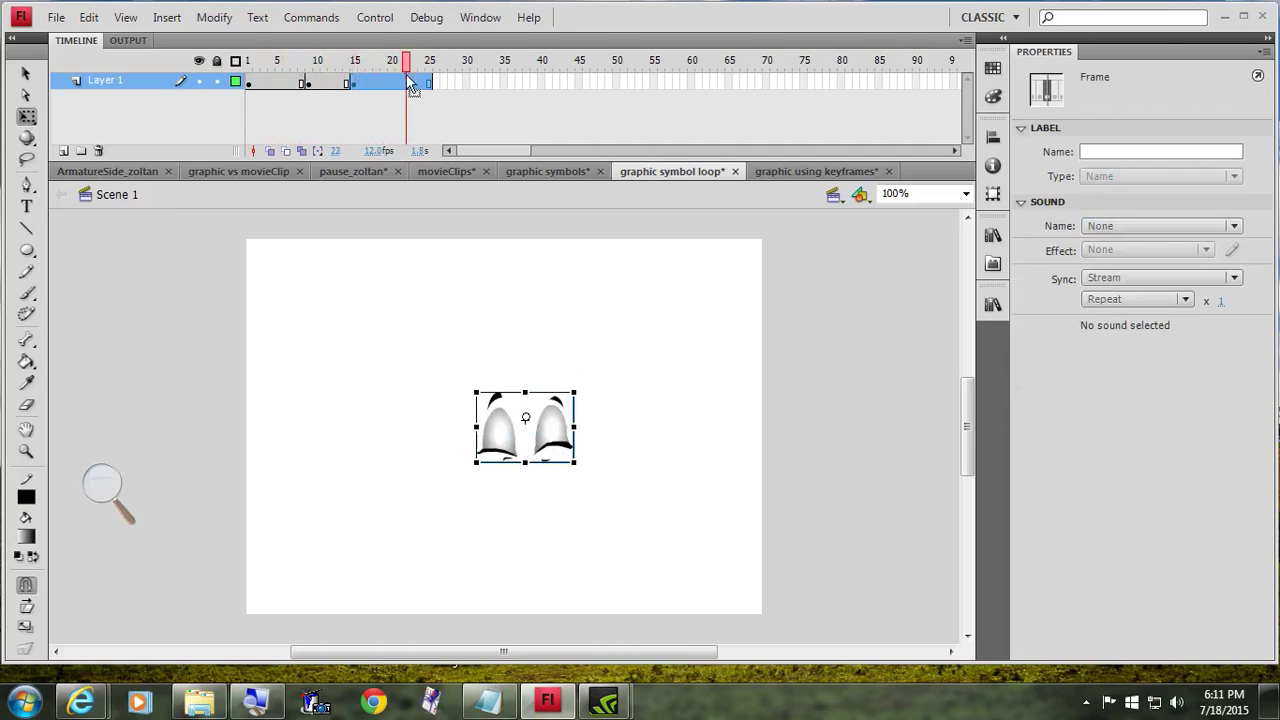
{"action": "right_click", "coordinate": [413, 86]}
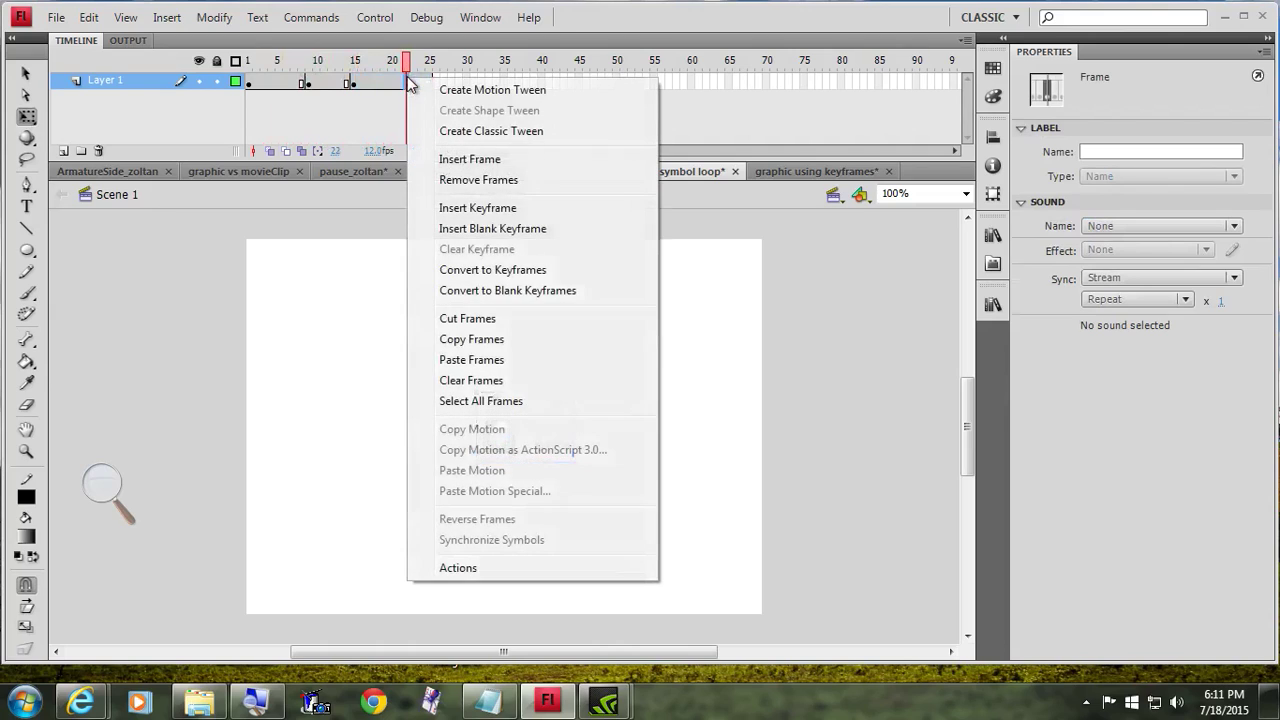
{"action": "left_click", "coordinate": [477, 209]}
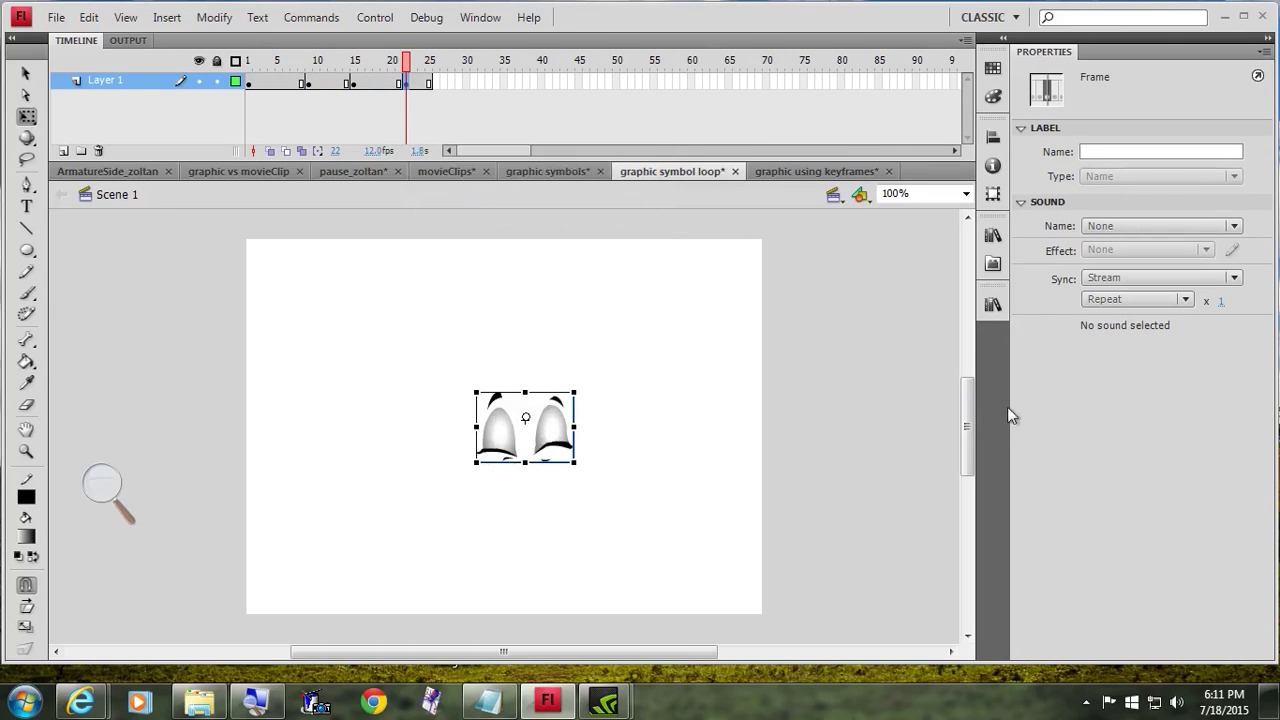
Set the first looping frame of the eyes at the frame 22 keyframe to 1.
{"action": "left_click", "coordinate": [533, 404]}
{"action": "left_click", "coordinate": [1103, 445]}
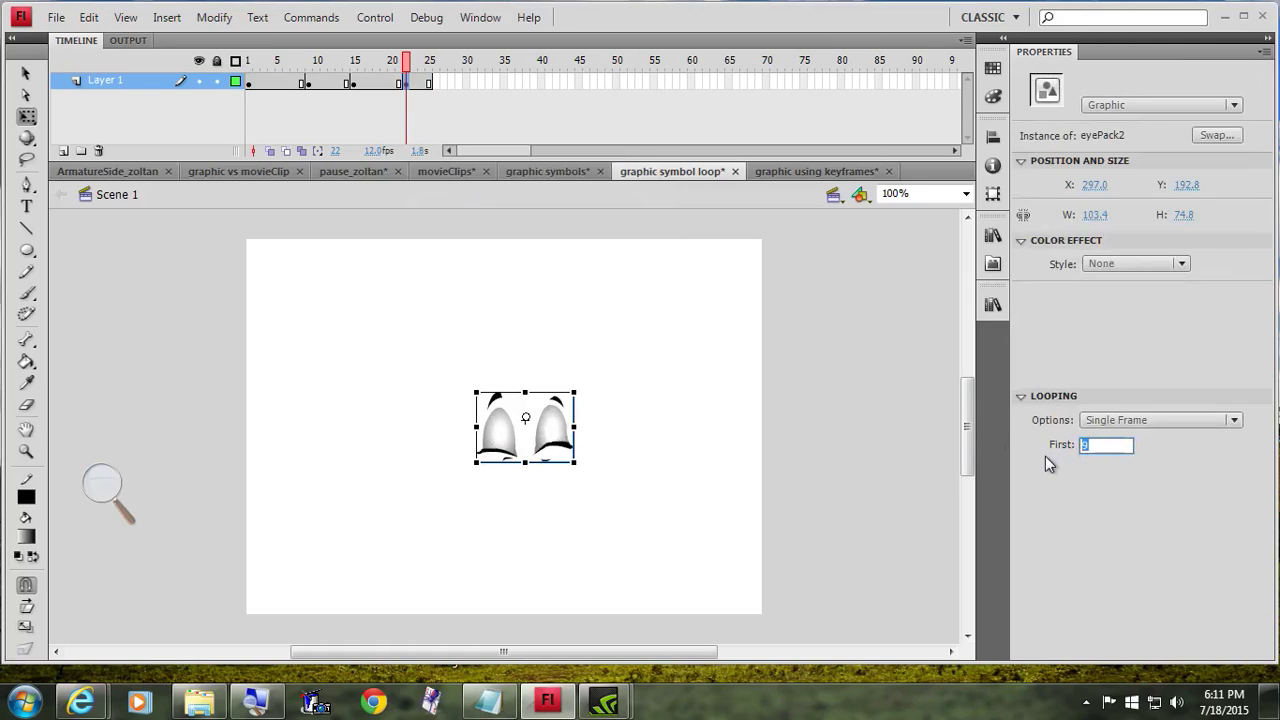
{"action": "type", "text": "1"}
{"action": "key", "text": "Return"}
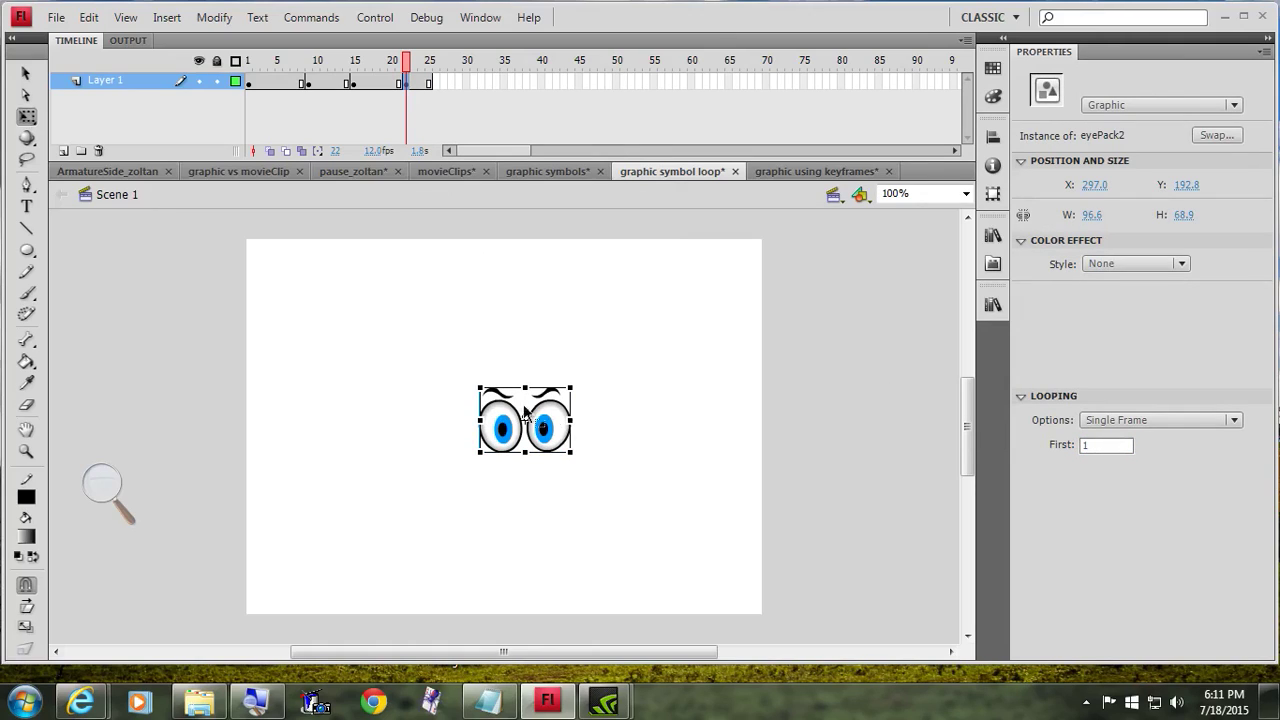
Select frames 6 to 24 on Layer 1 and clear all keyframes in that range.
{"action": "mouse_move", "coordinate": [405, 62]}
{"action": "left_mouse_down"}
{"action": "mouse_move", "coordinate": [291, 63]}
{"action": "mouse_move", "coordinate": [430, 68]}
{"action": "mouse_move", "coordinate": [416, 69]}
{"action": "left_mouse_up"}
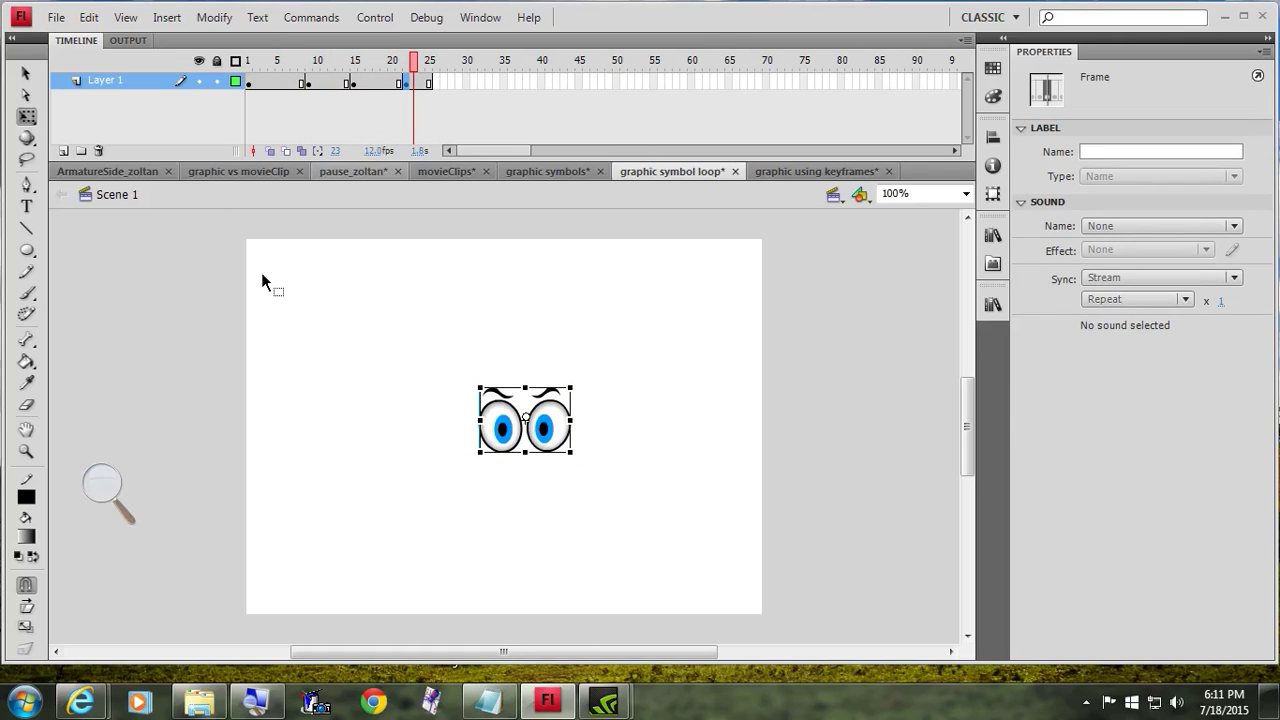
{"action": "mouse_move", "coordinate": [413, 62]}
{"action": "left_mouse_down"}
{"action": "mouse_move", "coordinate": [245, 61]}
{"action": "mouse_move", "coordinate": [323, 84]}
{"action": "mouse_move", "coordinate": [425, 84]}
{"action": "left_mouse_up"}
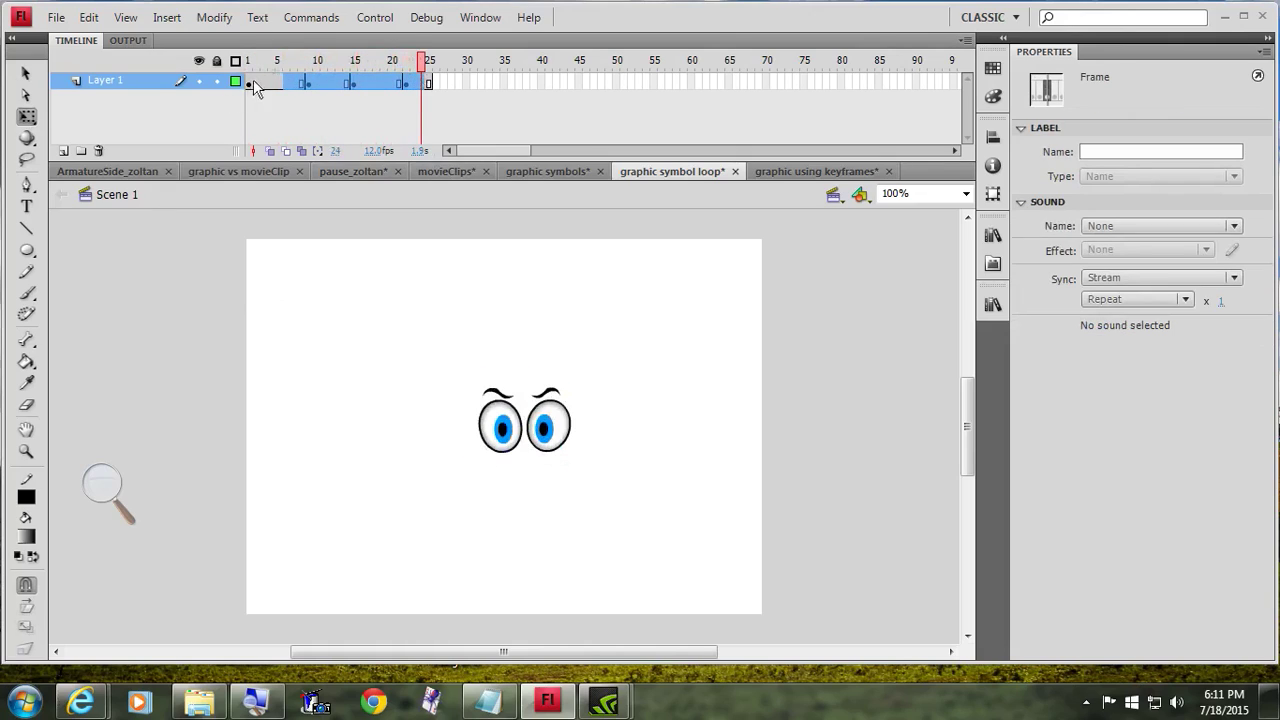
{"action": "right_click", "coordinate": [339, 76]}
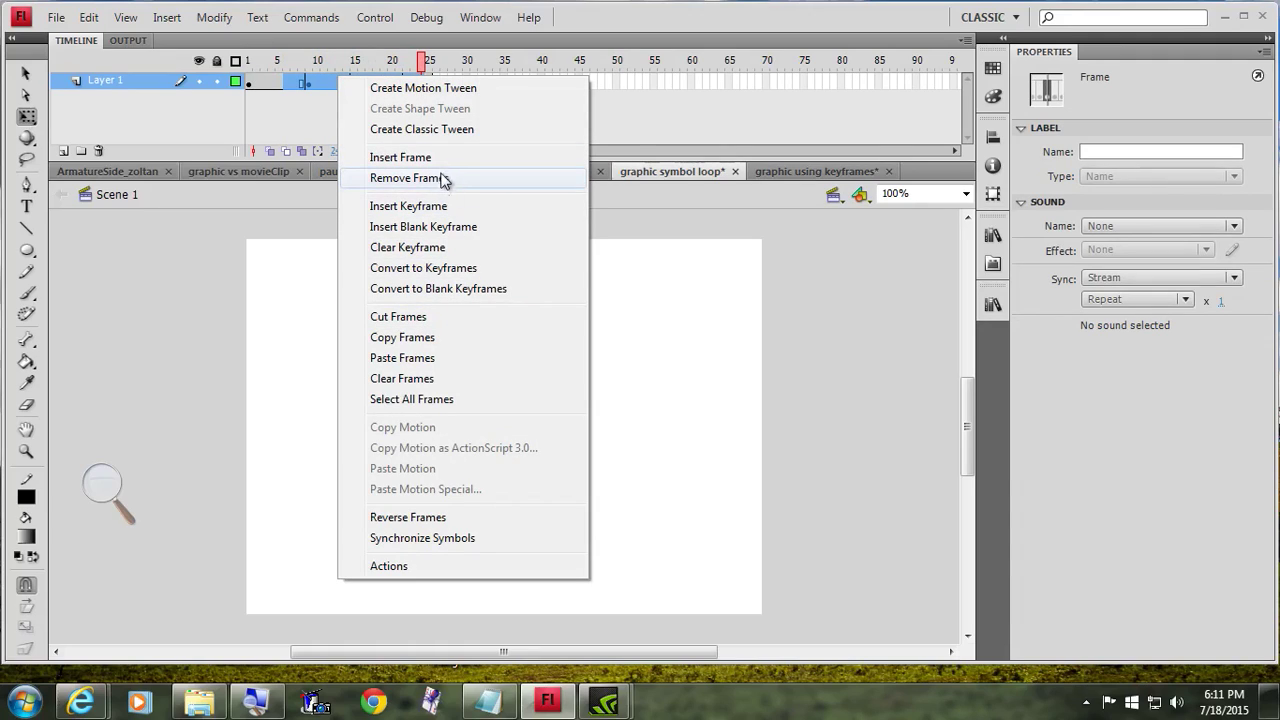
{"action": "left_click", "coordinate": [462, 252]}
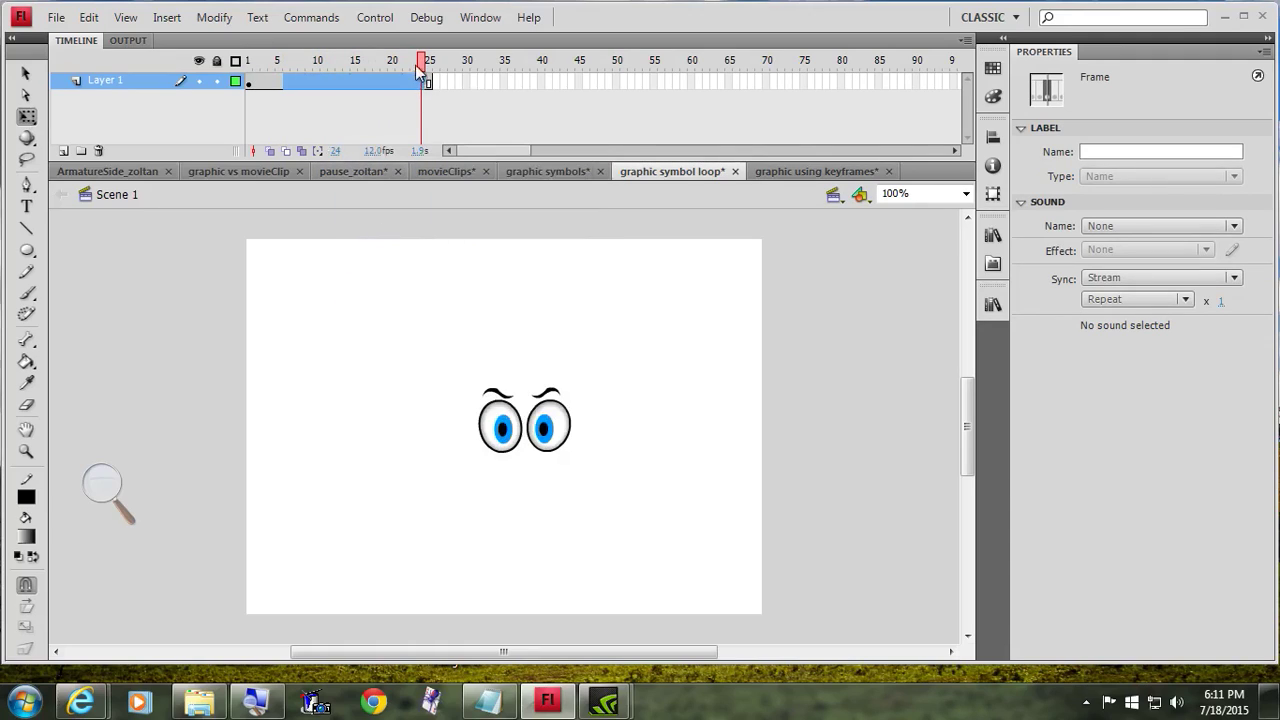
Select the eyes' whole span from frame 1 to 25 on Layer 1 and convert it to keyframes.
{"action": "left_click_drag", "start_coordinate": [421, 60], "coordinate": [237, 80]}
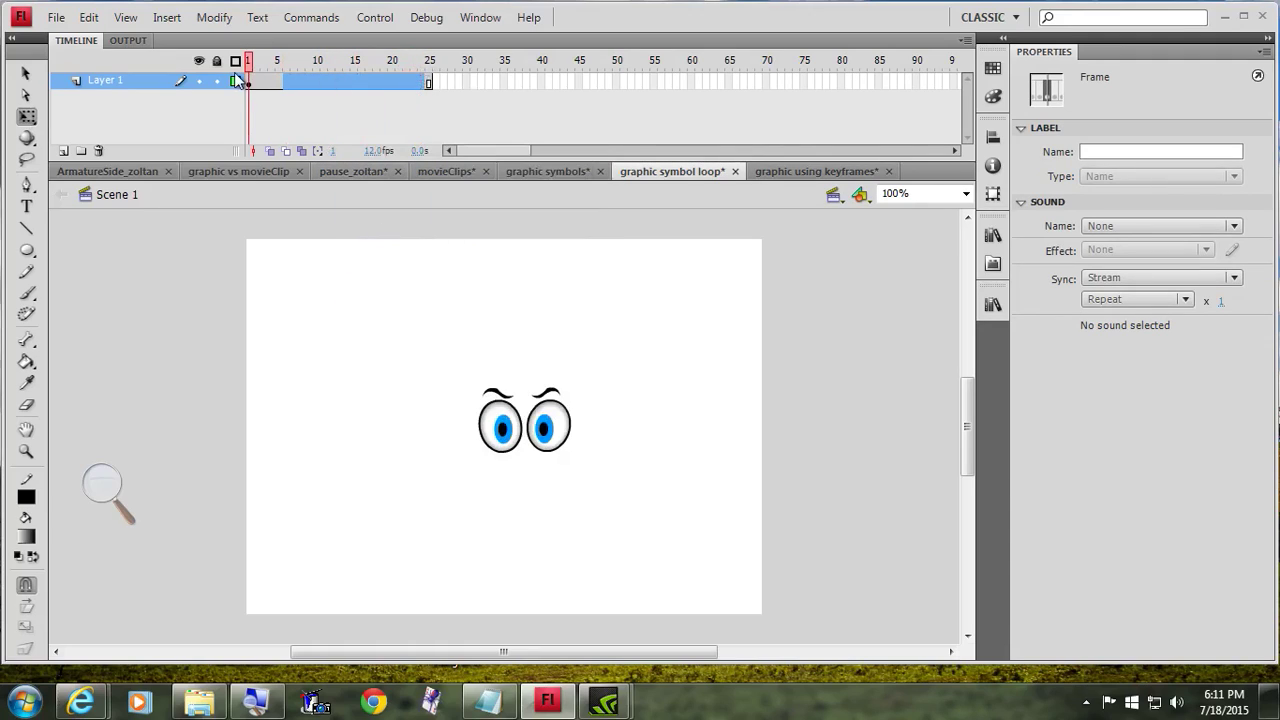
{"action": "left_click", "coordinate": [510, 440]}
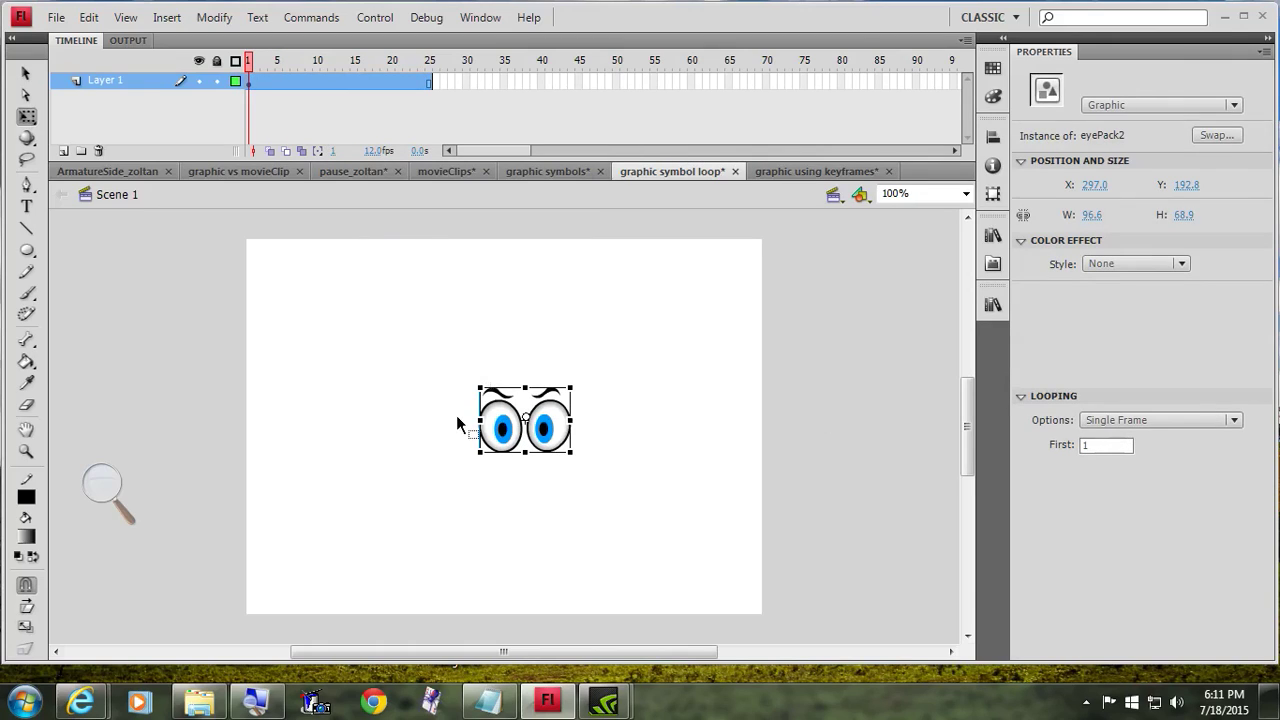
{"action": "double_click", "coordinate": [510, 440]}
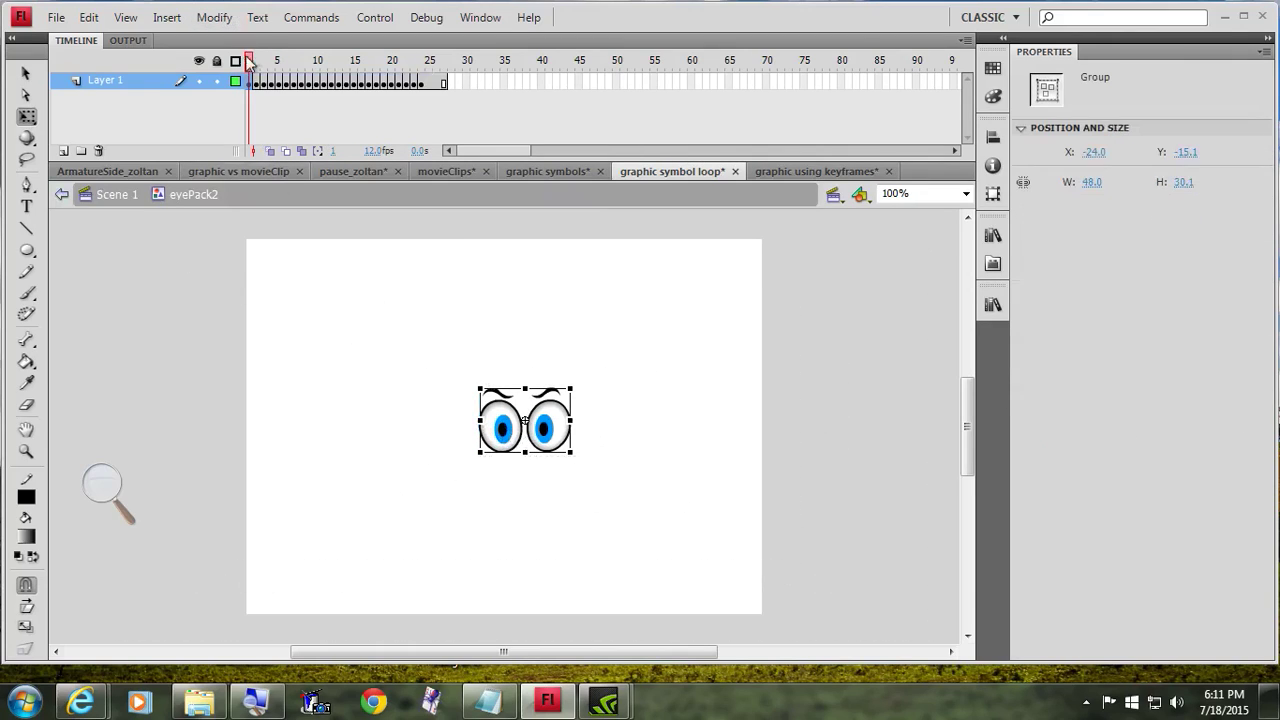
{"action": "double_click", "coordinate": [328, 377]}
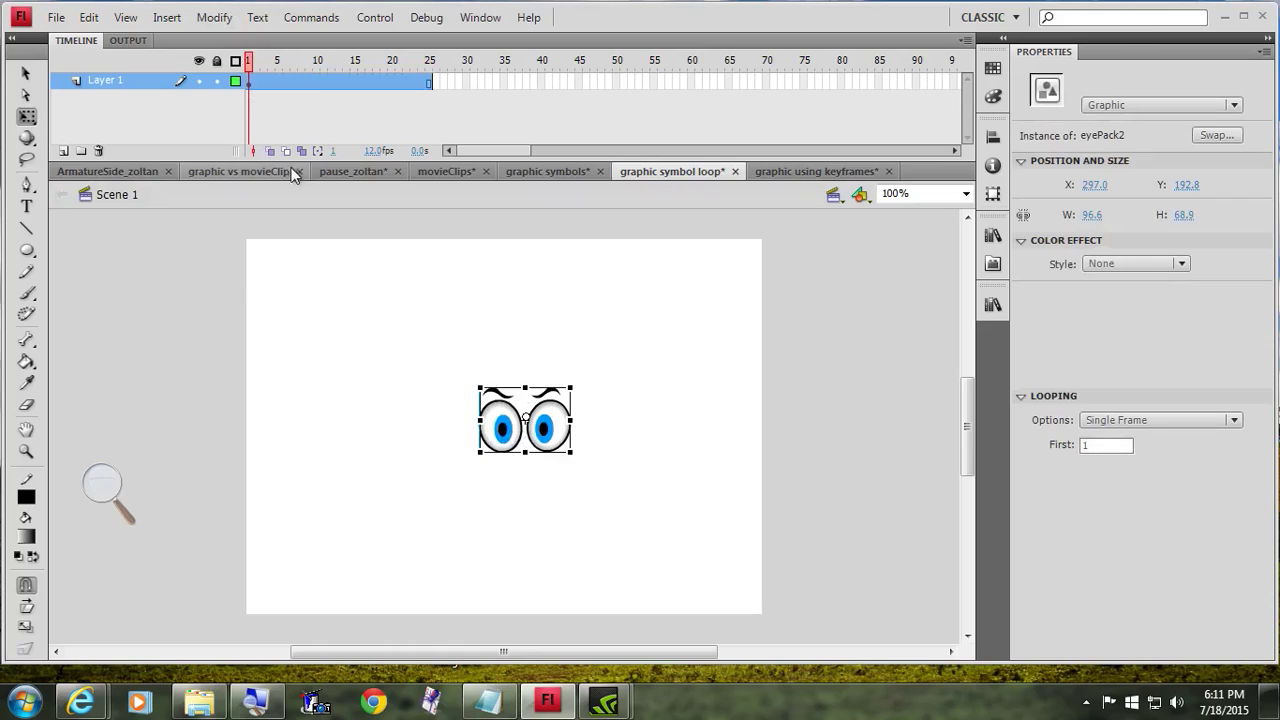
{"action": "right_click", "coordinate": [285, 84]}
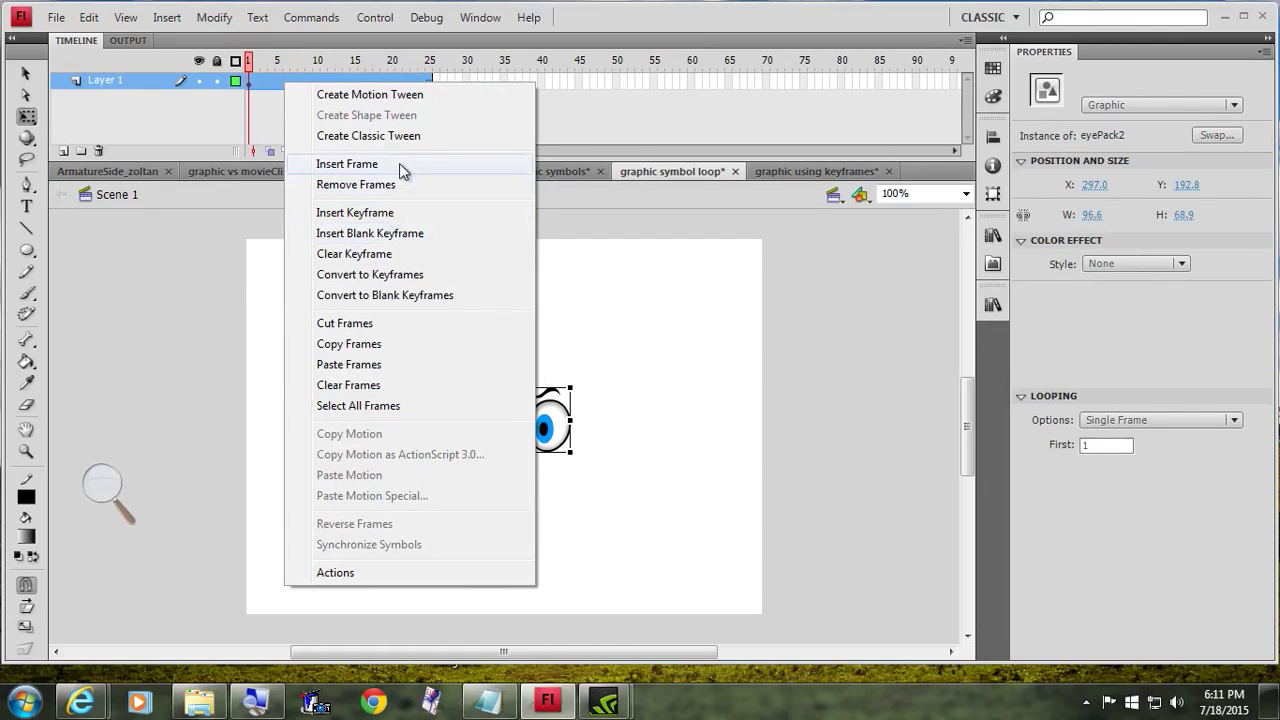
{"action": "left_click", "coordinate": [391, 275]}
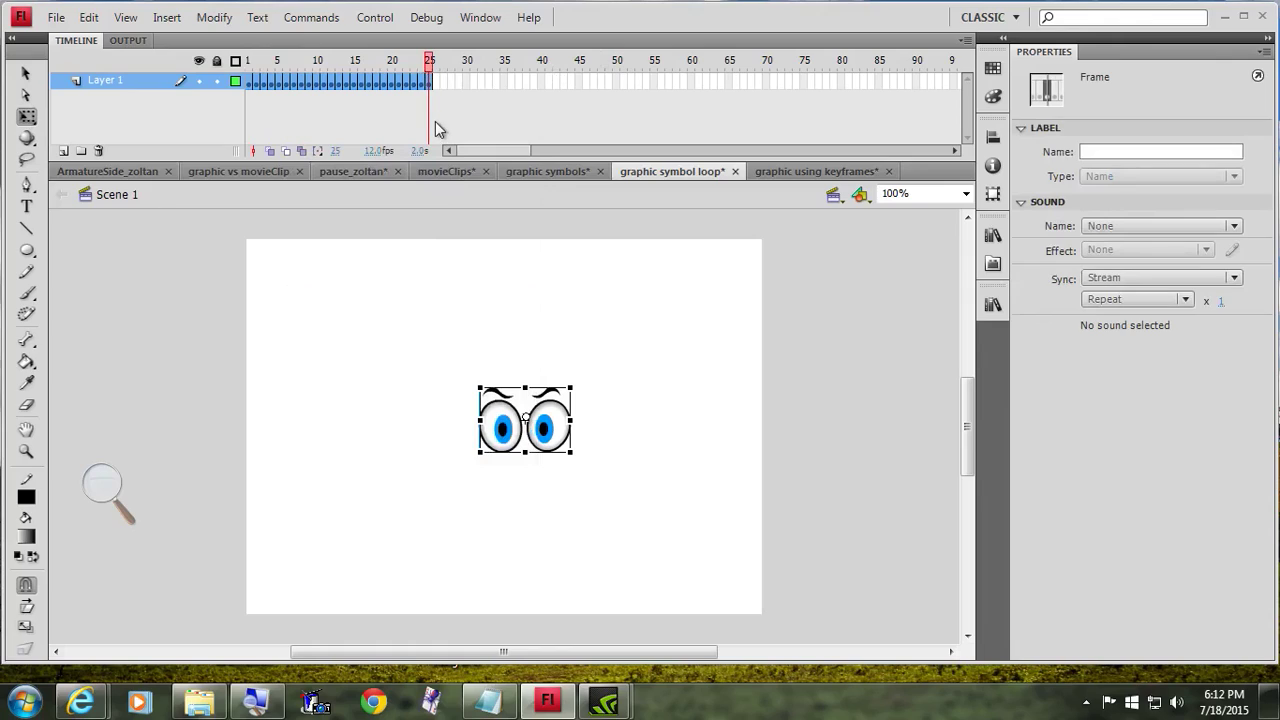
Select the eyes at the frame 7 keyframe and set their first looping frame to 6.
{"action": "left_click_drag", "start_coordinate": [432, 64], "coordinate": [297, 93]}
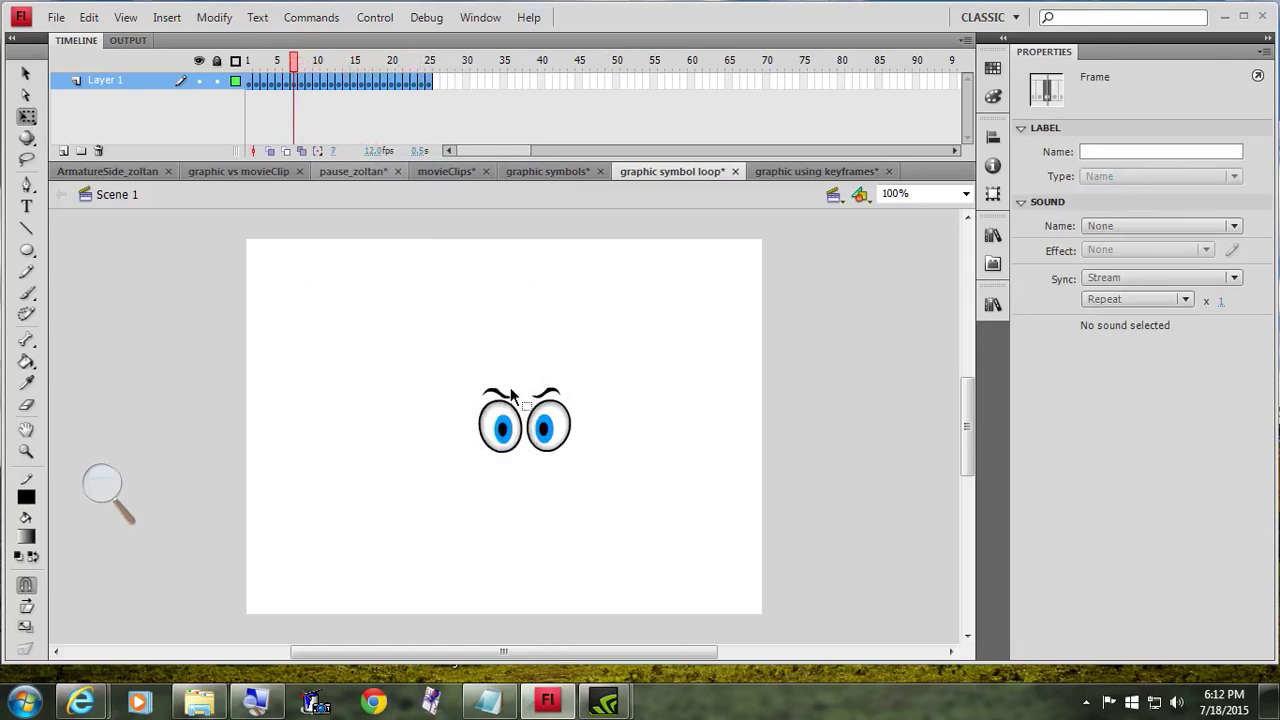
{"action": "left_click", "coordinate": [295, 77]}
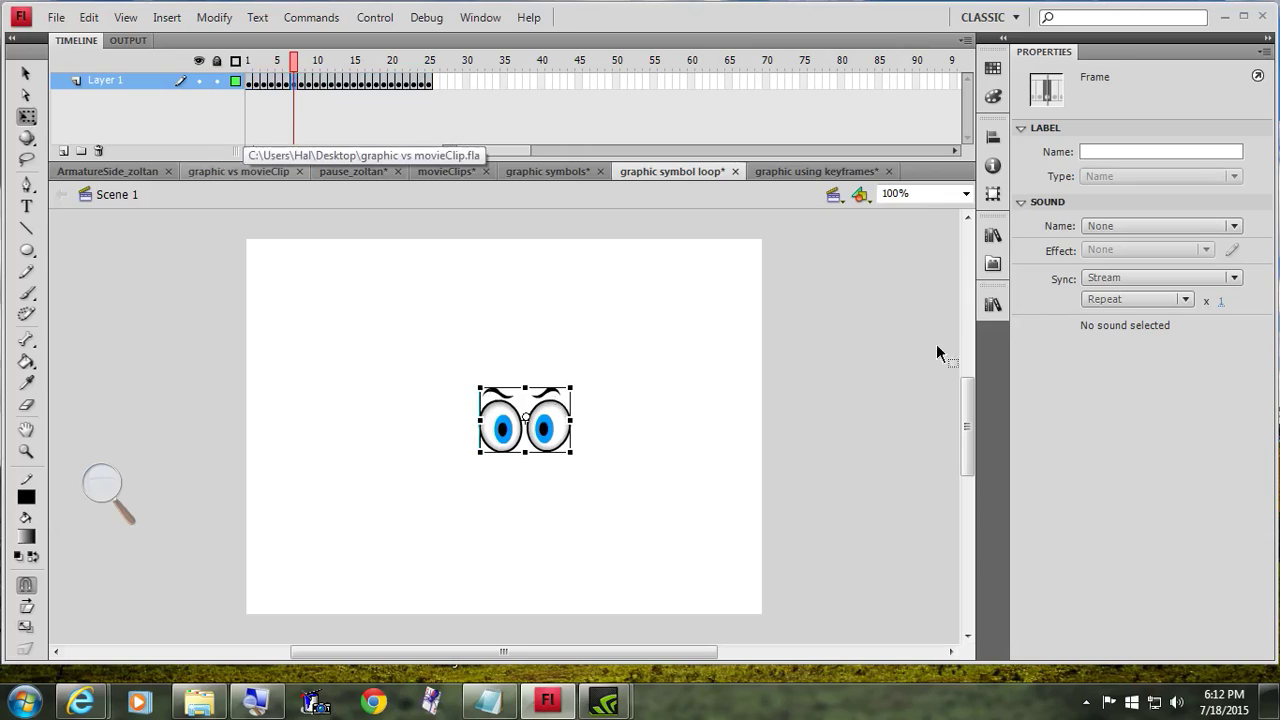
{"action": "left_click", "coordinate": [500, 425]}
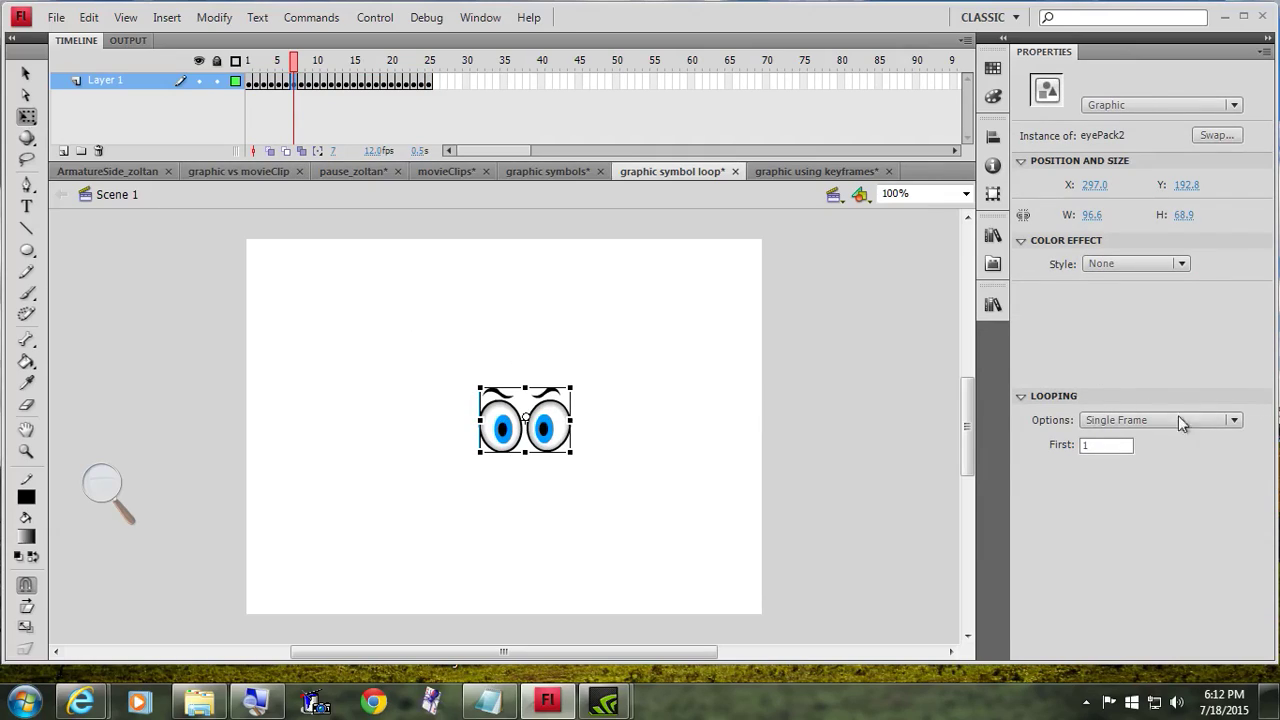
{"action": "left_click", "coordinate": [1107, 447]}
{"action": "type", "text": "6"}
{"action": "key", "text": "Return"}
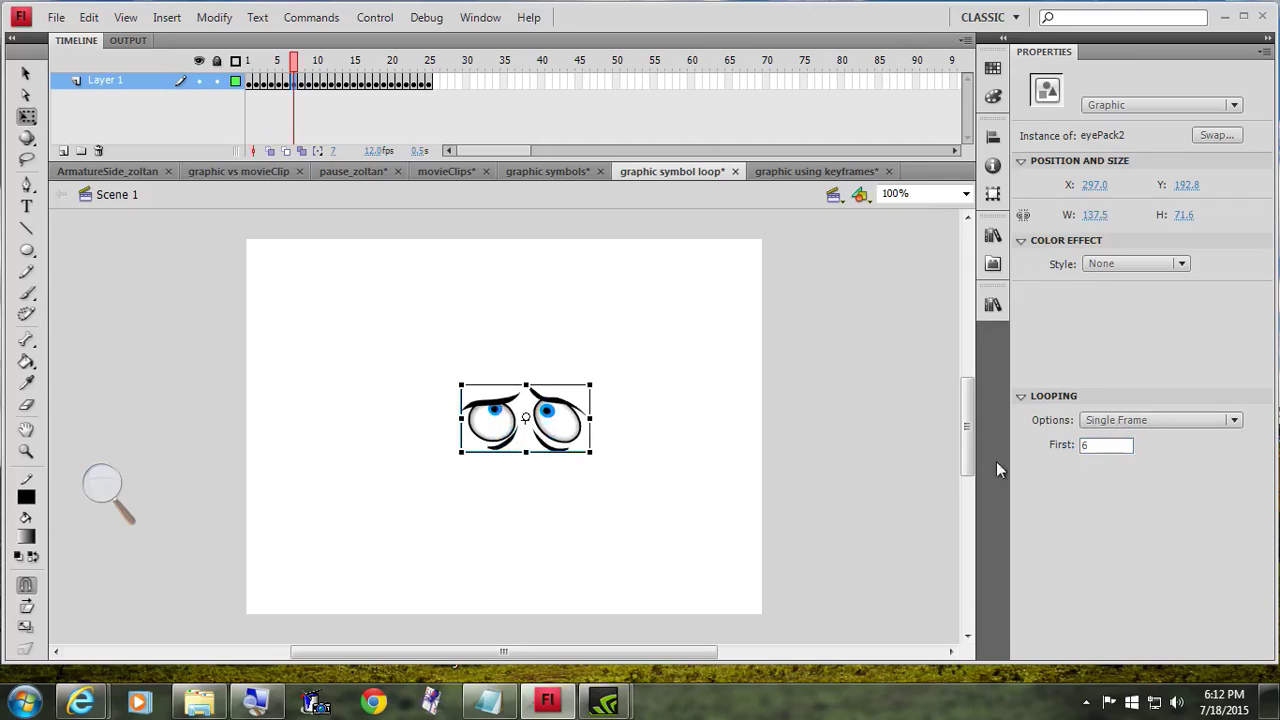
Insert frames after the frame 7 keyframe to extend its eye pose through frame 12.
{"action": "mouse_move", "coordinate": [288, 57]}
{"action": "left_mouse_down"}
{"action": "mouse_move", "coordinate": [248, 60]}
{"action": "mouse_move", "coordinate": [287, 62]}
{"action": "mouse_move", "coordinate": [281, 78]}
{"action": "left_mouse_up"}
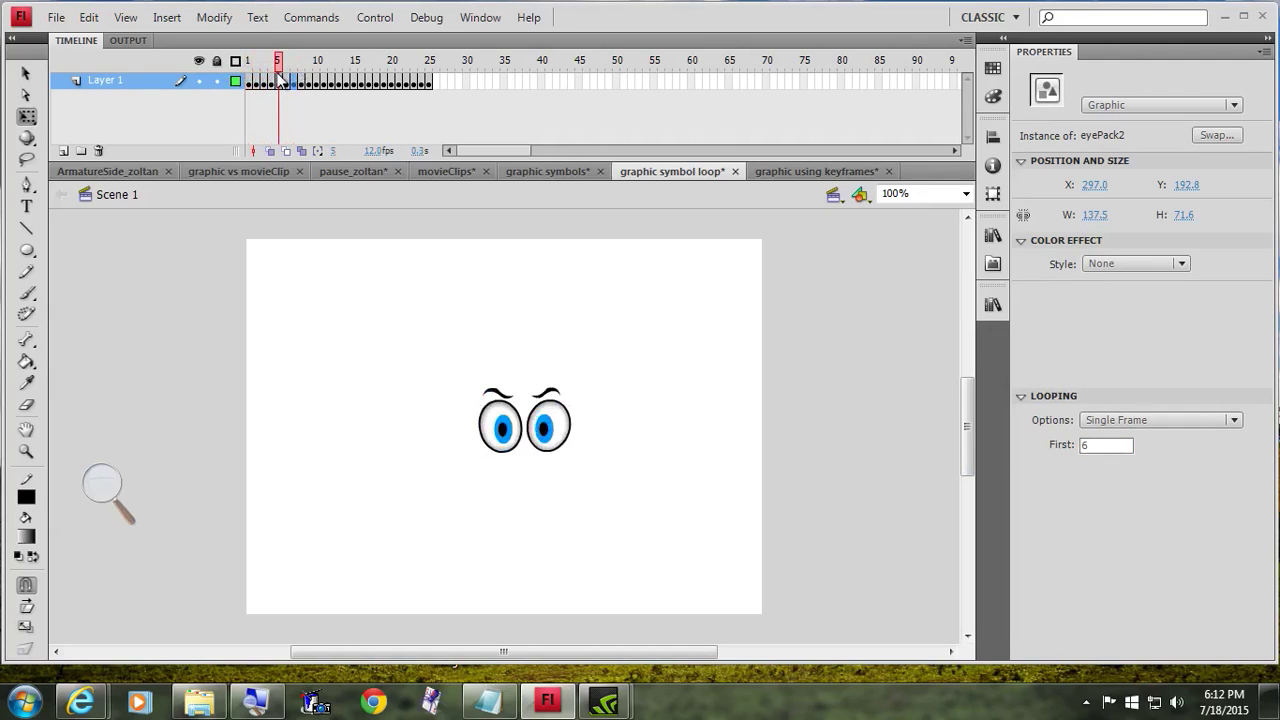
{"action": "left_click", "coordinate": [281, 79]}
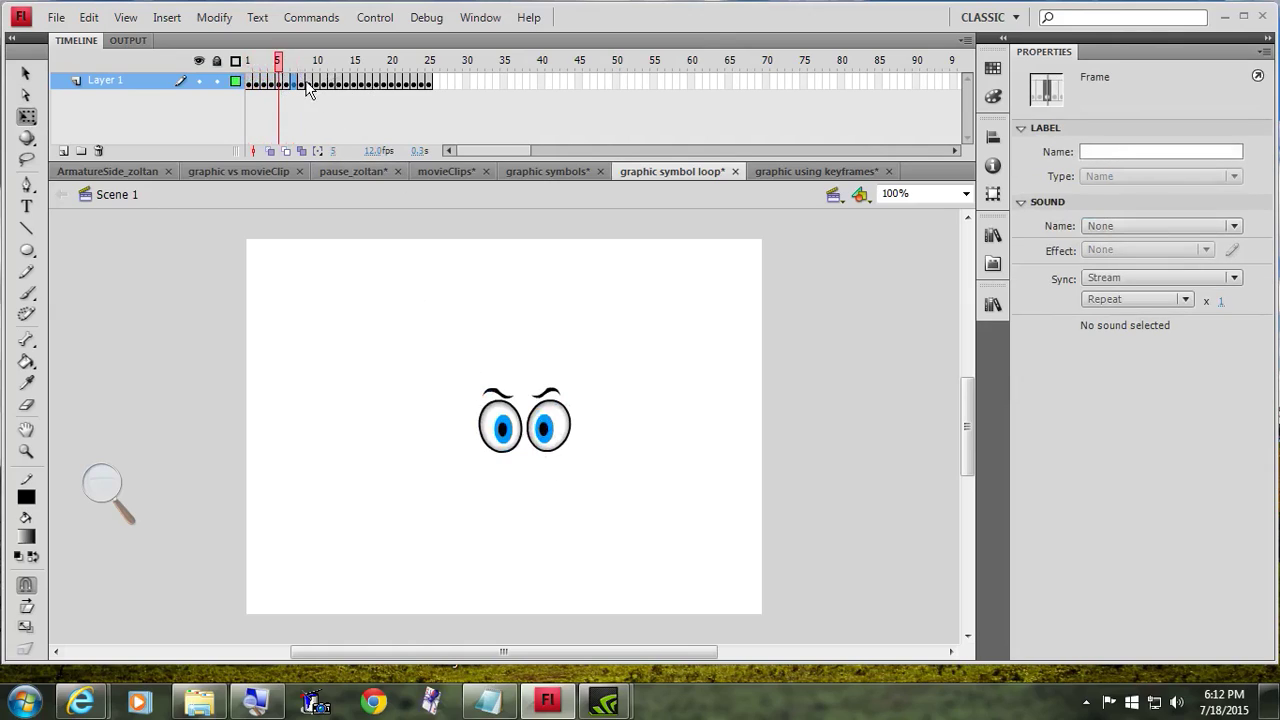
{"action": "left_click", "coordinate": [294, 77]}
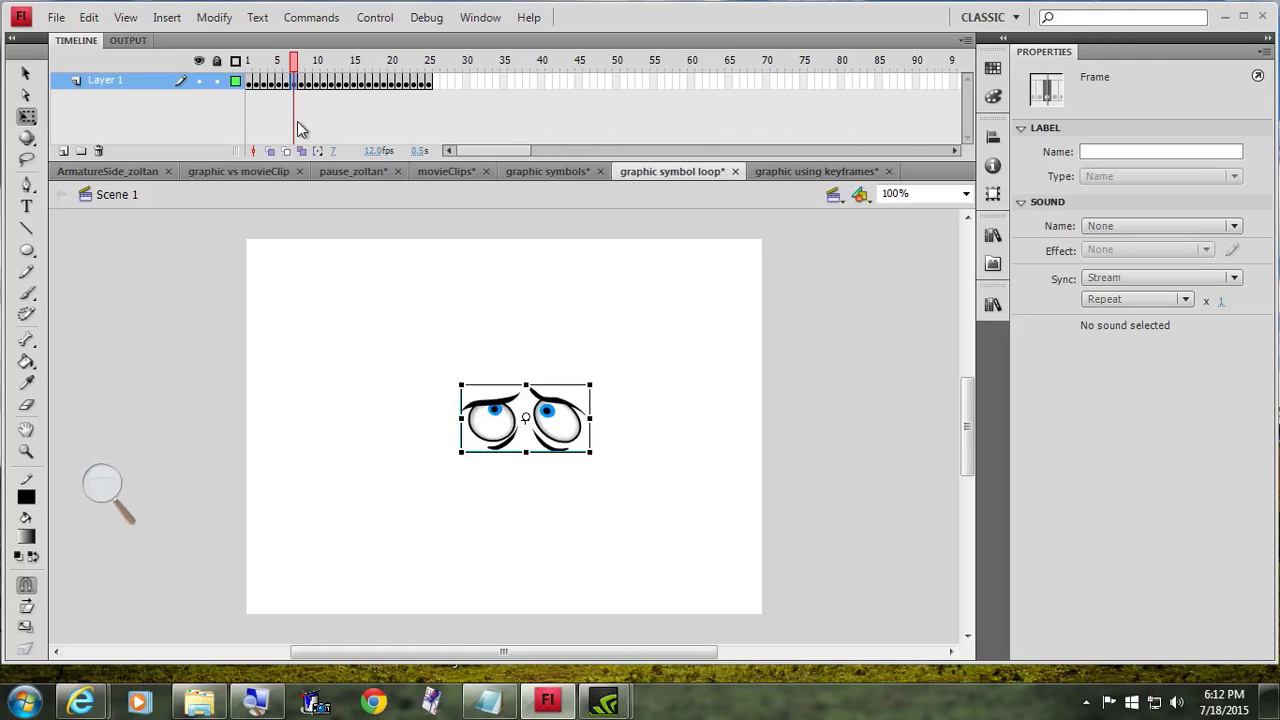
{"action": "key", "text": "F5"}
{"action": "key", "text": "F5"}
{"action": "key", "text": "F5"}
{"action": "key", "text": "F5"}
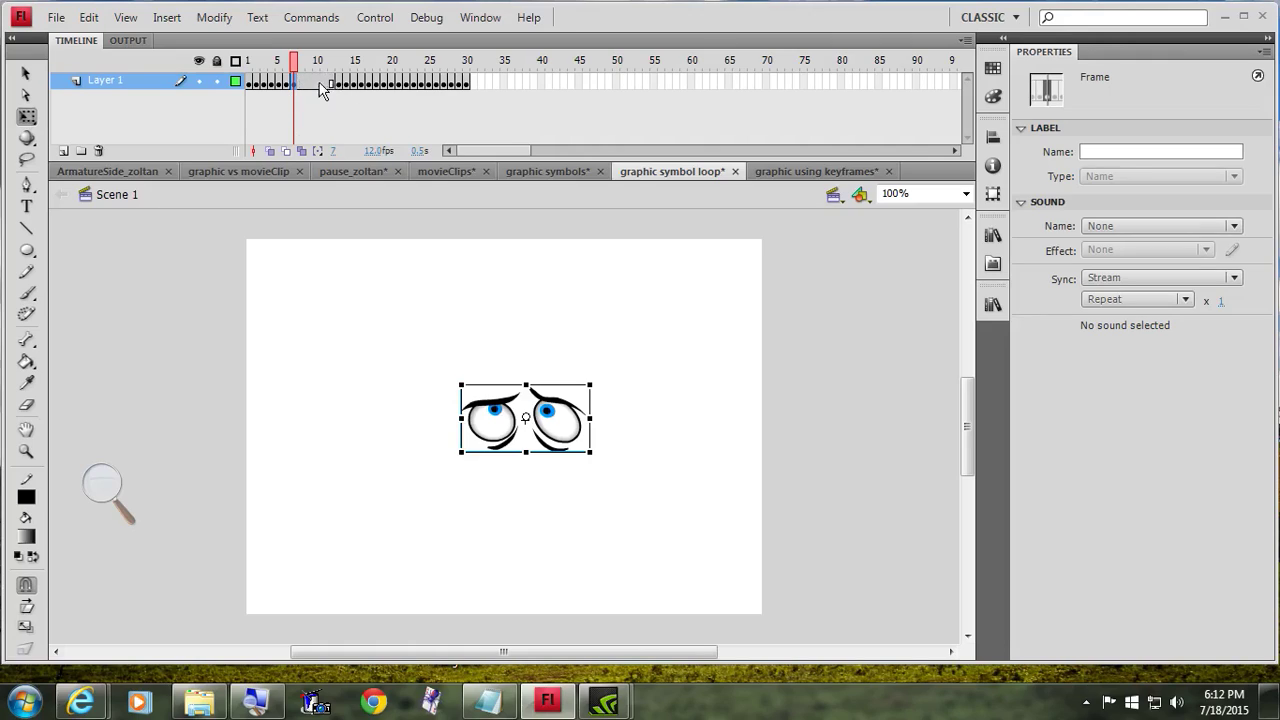
Open the eyes symbol from frame 25 of the main timeline, examine its internal frames, and return to Scene 1.
{"action": "left_click_drag", "start_coordinate": [295, 63], "coordinate": [429, 63]}
{"action": "left_click", "coordinate": [431, 120]}
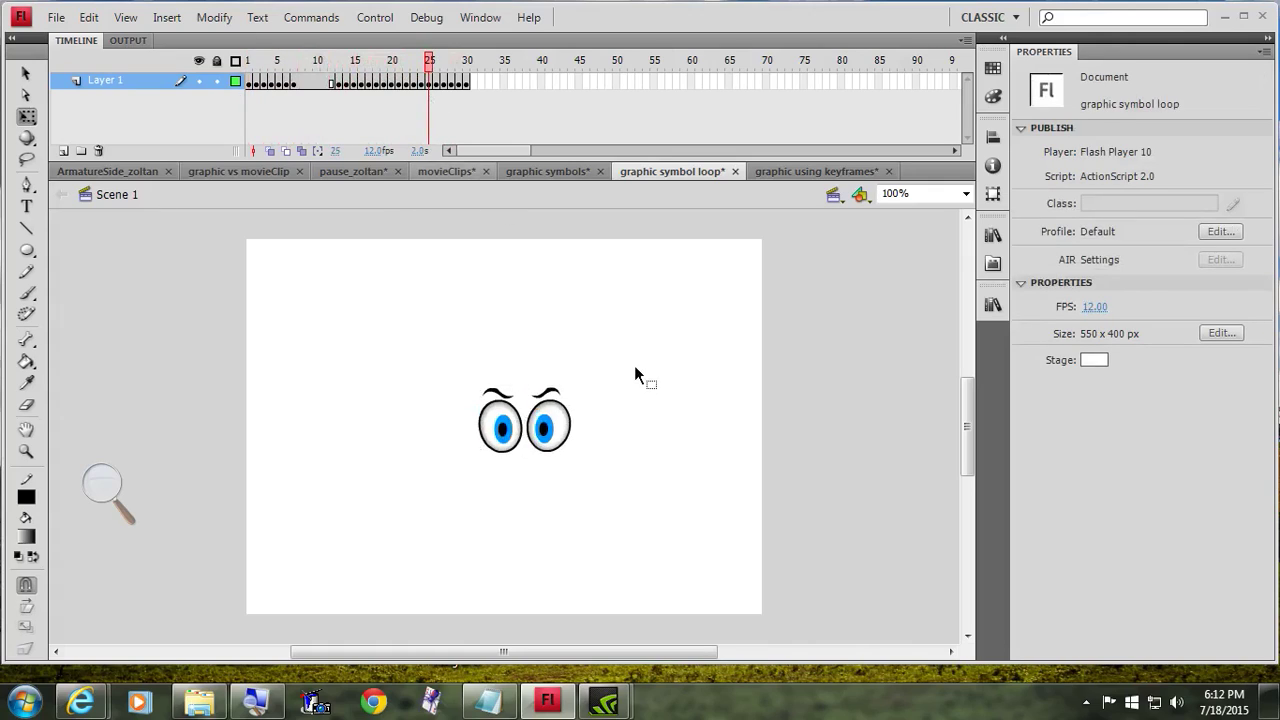
{"action": "left_click", "coordinate": [513, 447]}
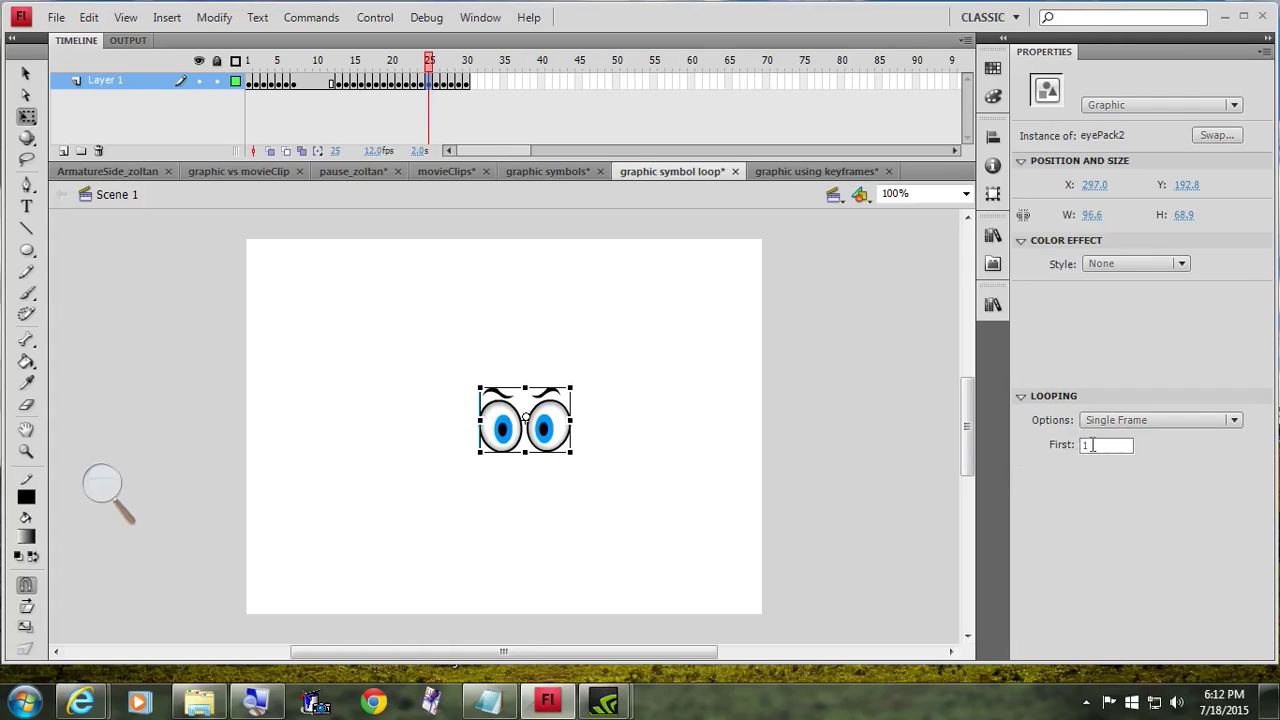
{"action": "double_click", "coordinate": [518, 428]}
{"action": "mouse_move", "coordinate": [254, 60]}
{"action": "left_mouse_down"}
{"action": "mouse_move", "coordinate": [308, 58]}
{"action": "mouse_move", "coordinate": [235, 75]}
{"action": "left_mouse_up"}
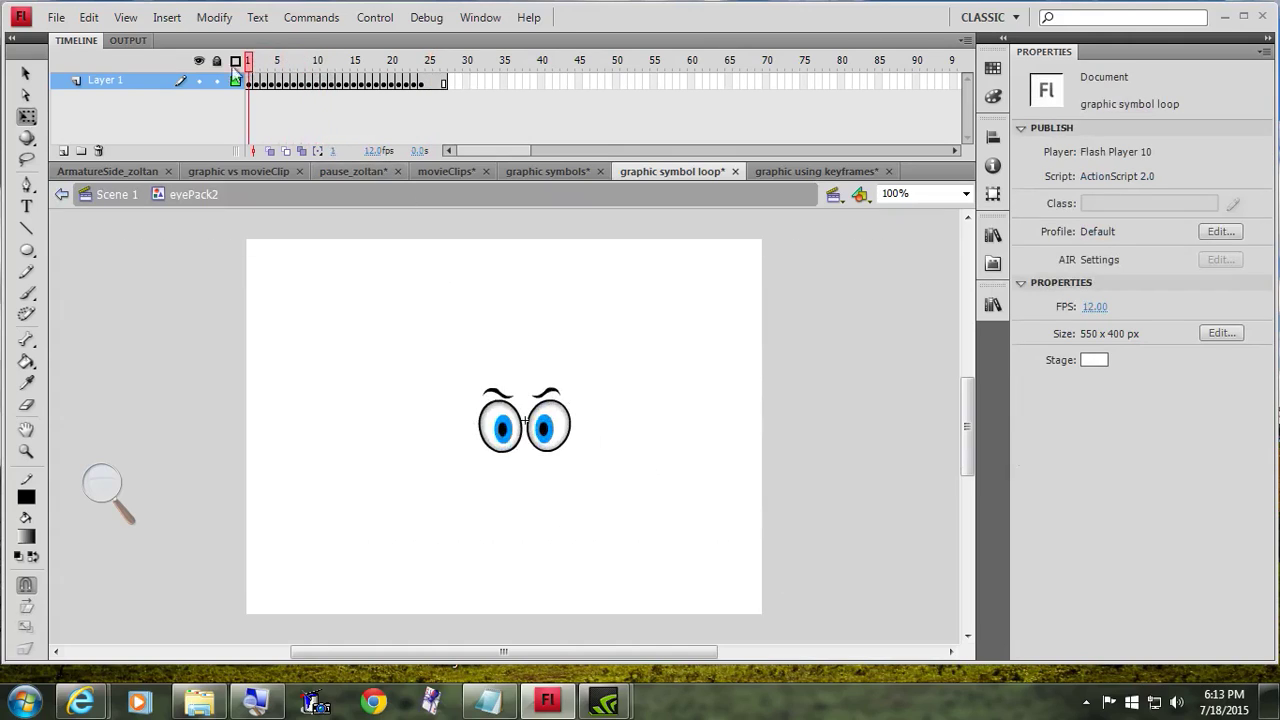
{"action": "double_click", "coordinate": [420, 418]}
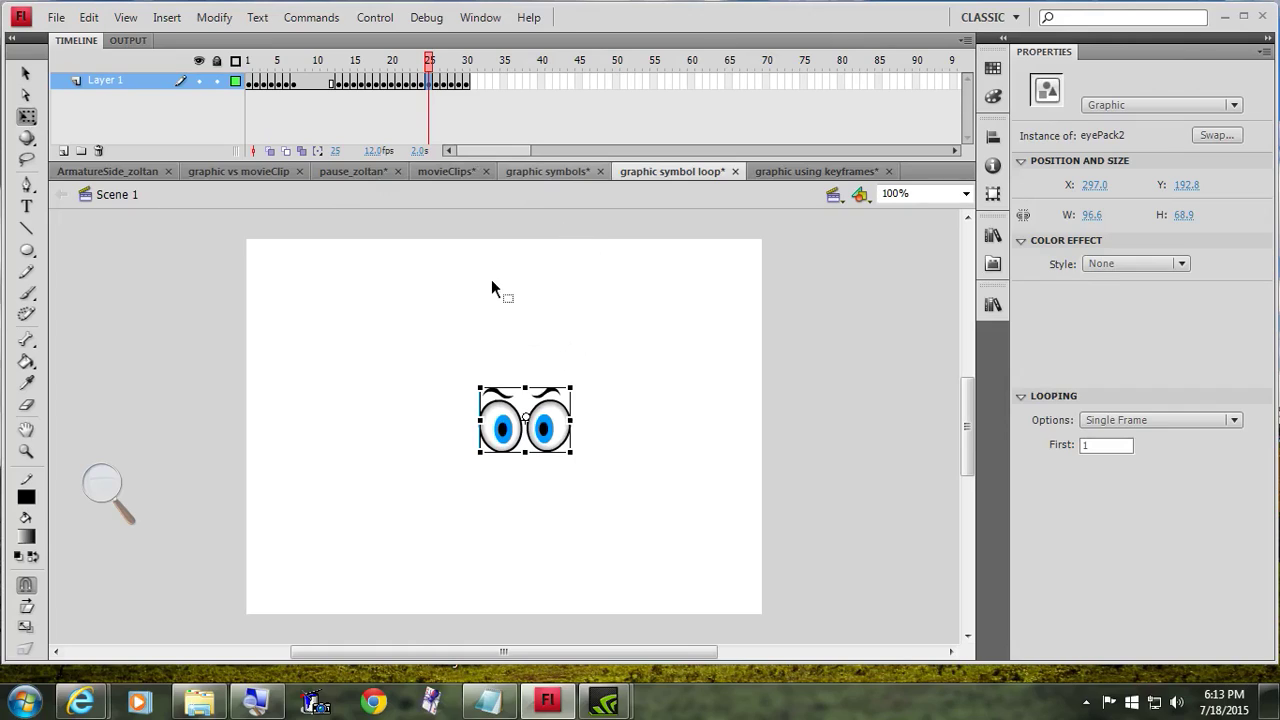
{"action": "left_click", "coordinate": [434, 84]}
{"action": "left_click", "coordinate": [480, 18]}
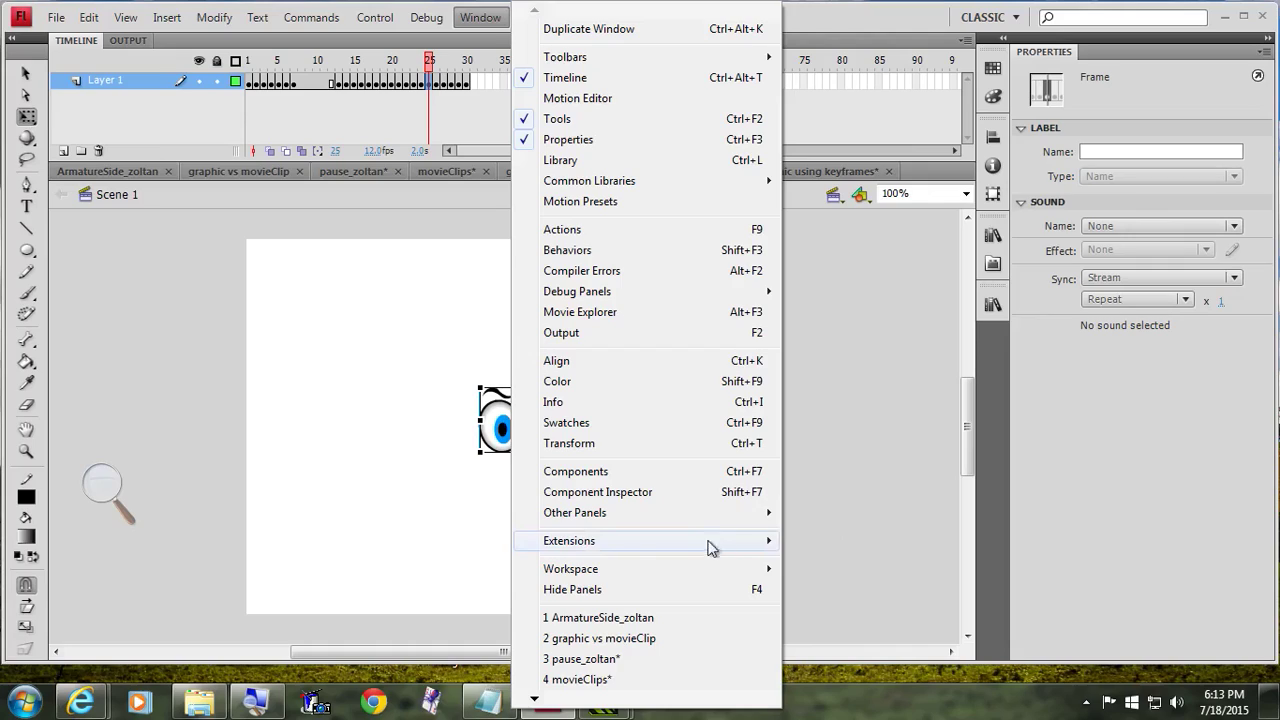
{"action": "mouse_move", "coordinate": [685, 510]}
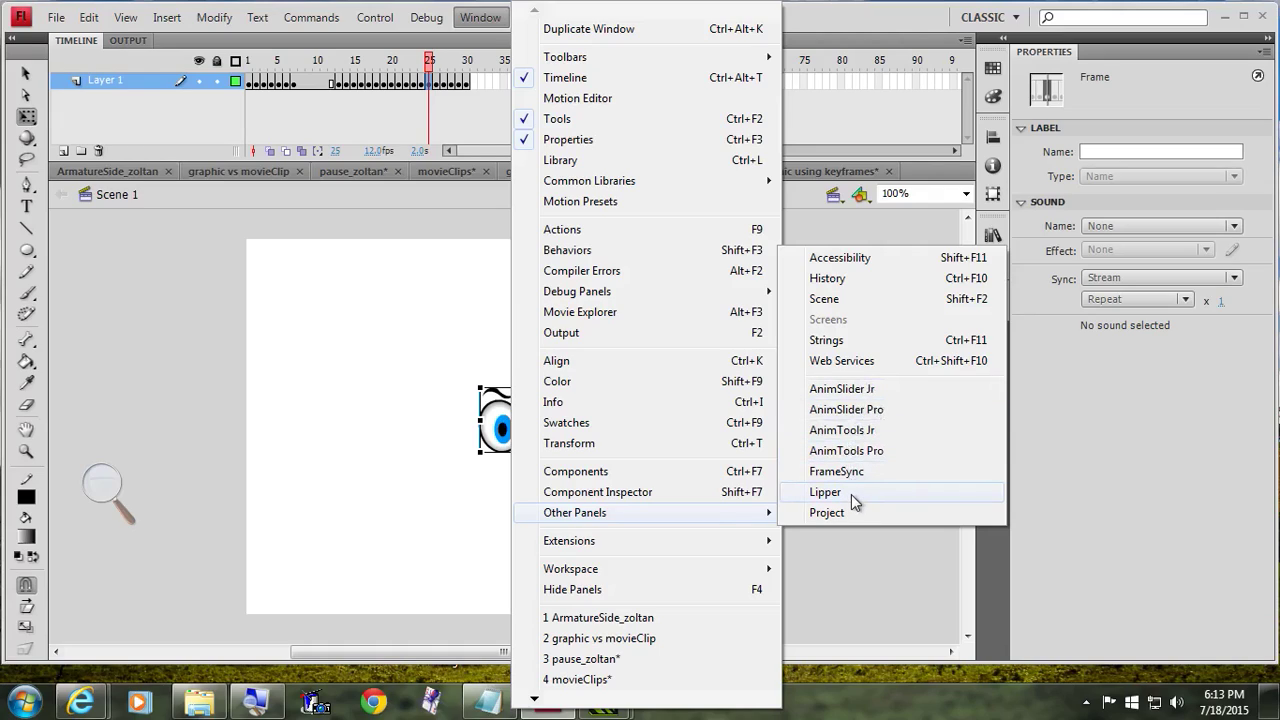
{"action": "left_click", "coordinate": [342, 356]}
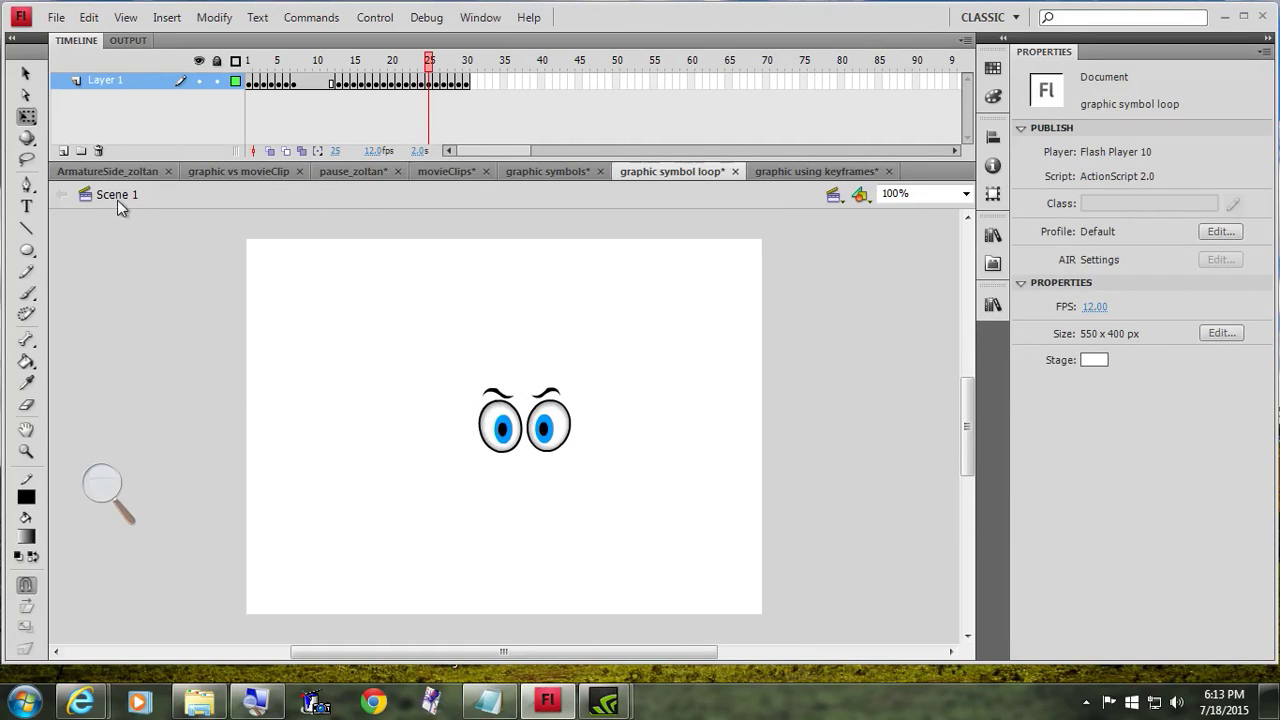
Select the eyes at frame 25, open the Lipper panel, and load the symbol's poses into it.
{"action": "left_click", "coordinate": [497, 435]}
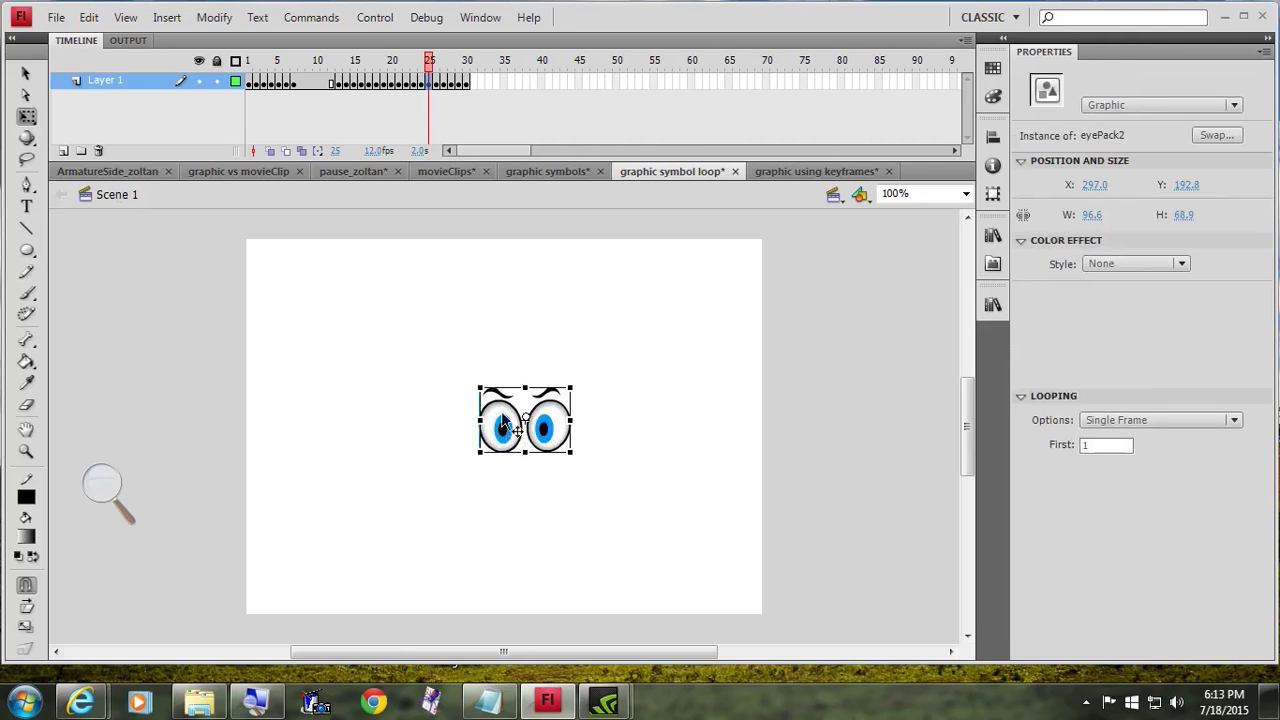
{"action": "left_click", "coordinate": [478, 18]}
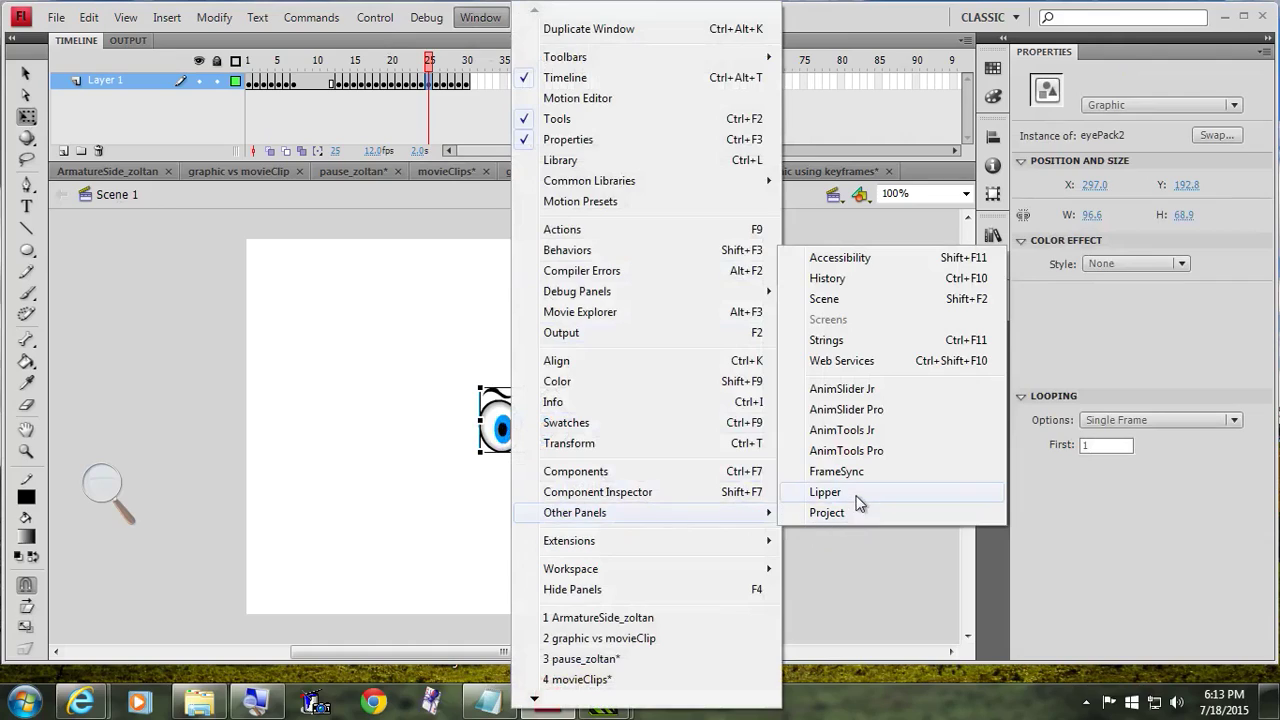
{"action": "left_click", "coordinate": [855, 494]}
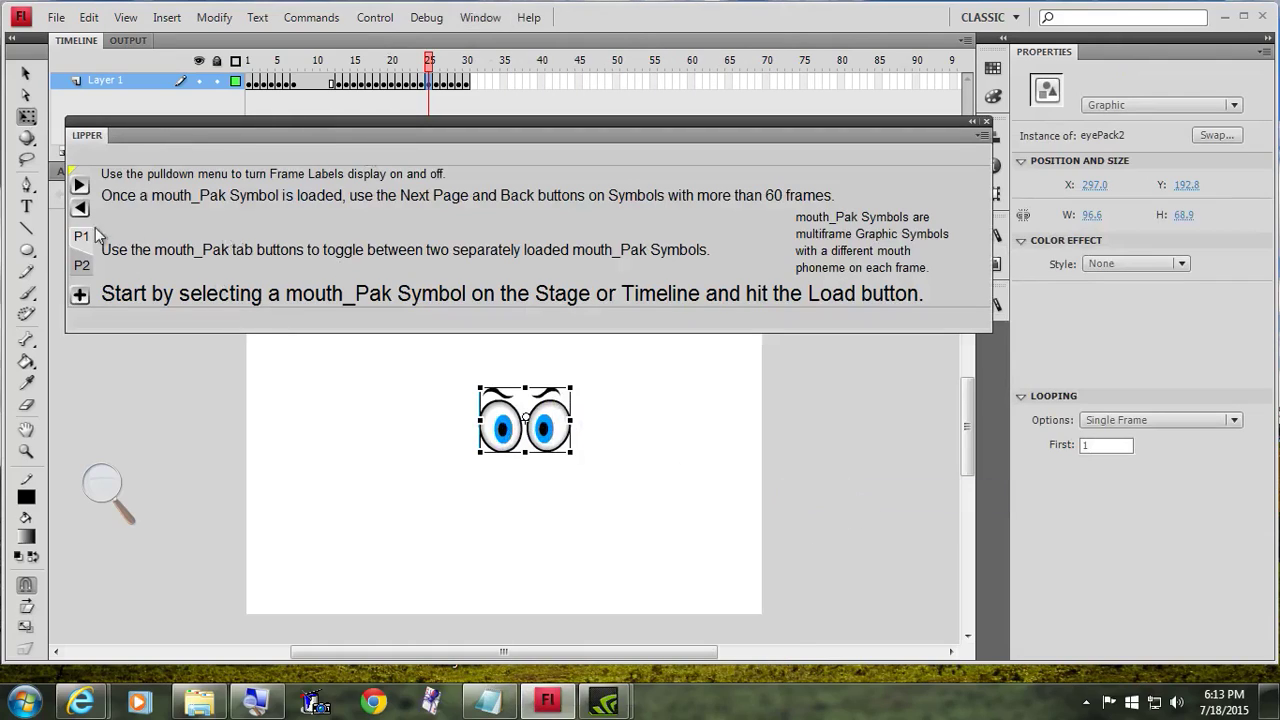
{"action": "left_click", "coordinate": [80, 296]}
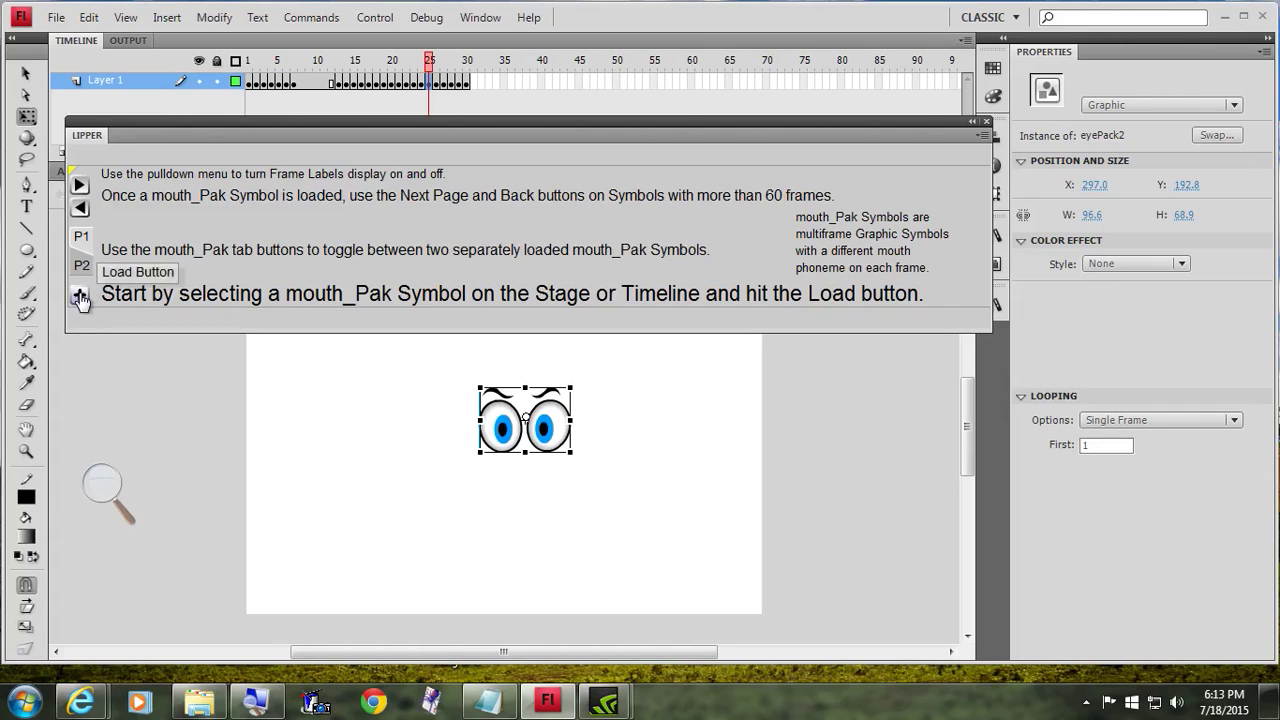
{"action": "left_click", "coordinate": [80, 296]}
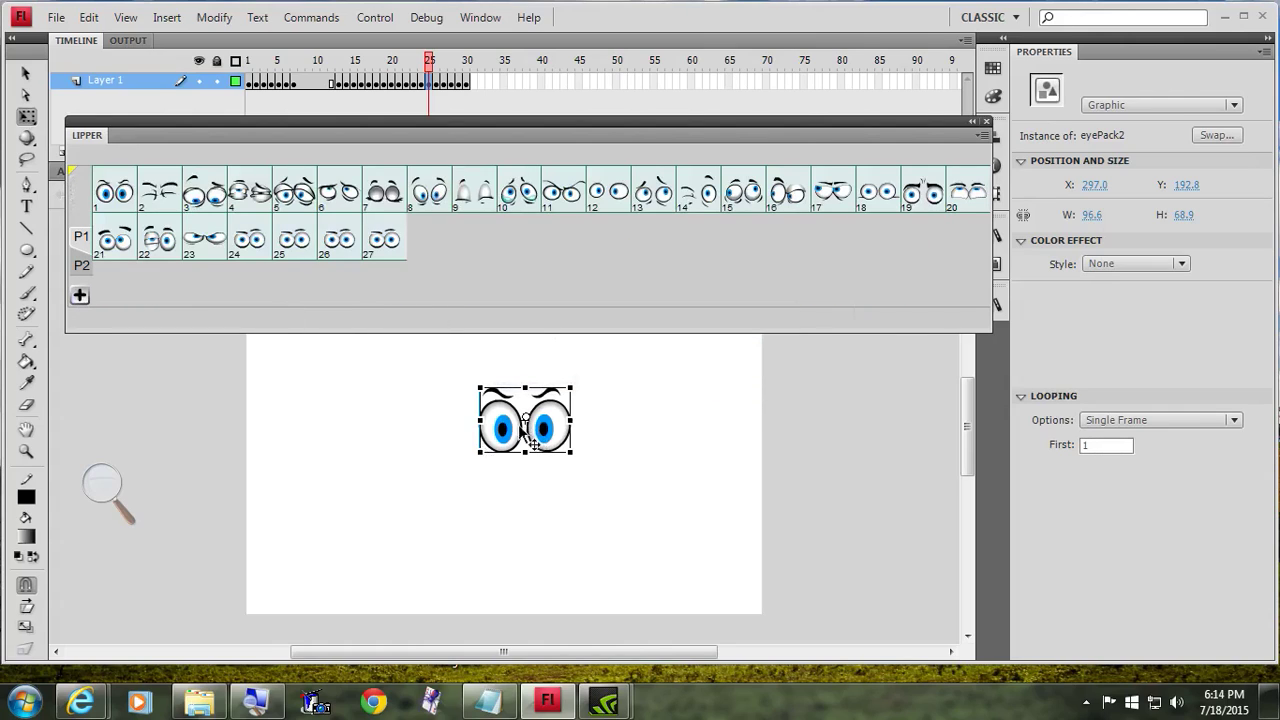
Dock the Lipper panel beneath the timeline and apply pose 10 to the eyes at frame 25.
{"action": "left_click_drag", "start_coordinate": [415, 139], "coordinate": [617, 166]}
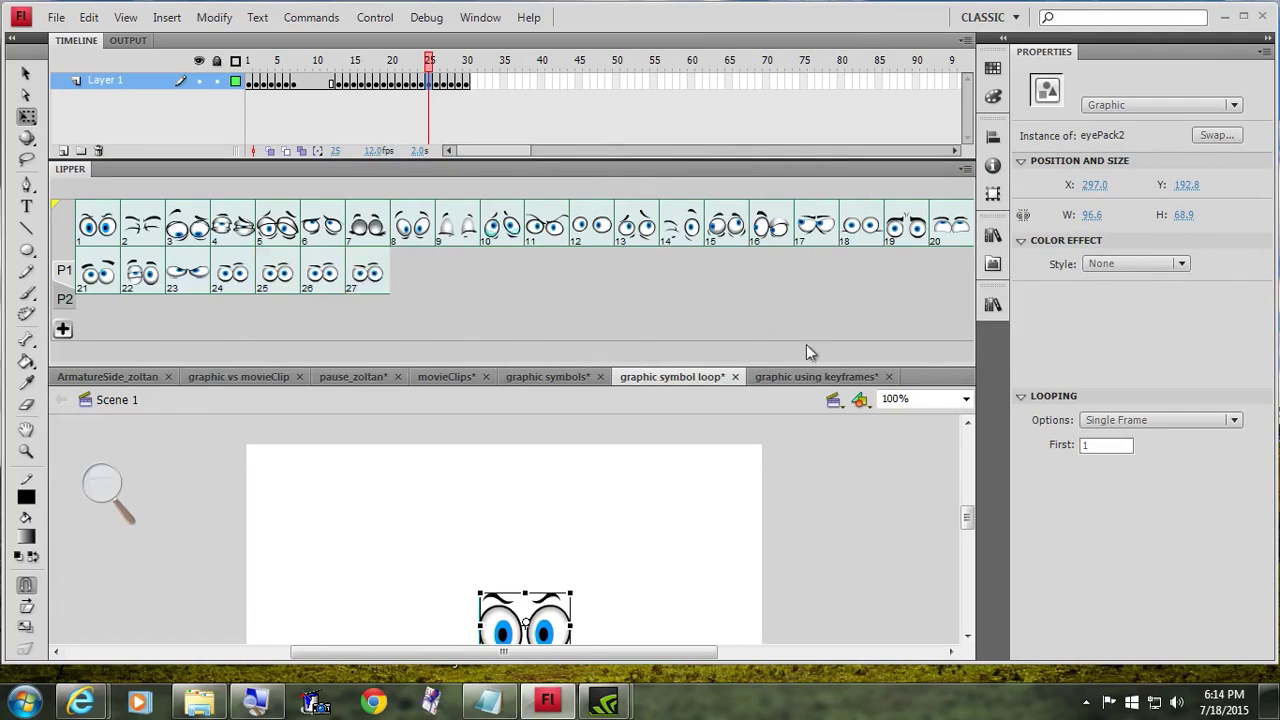
{"action": "left_click_drag", "start_coordinate": [966, 519], "coordinate": [976, 534]}
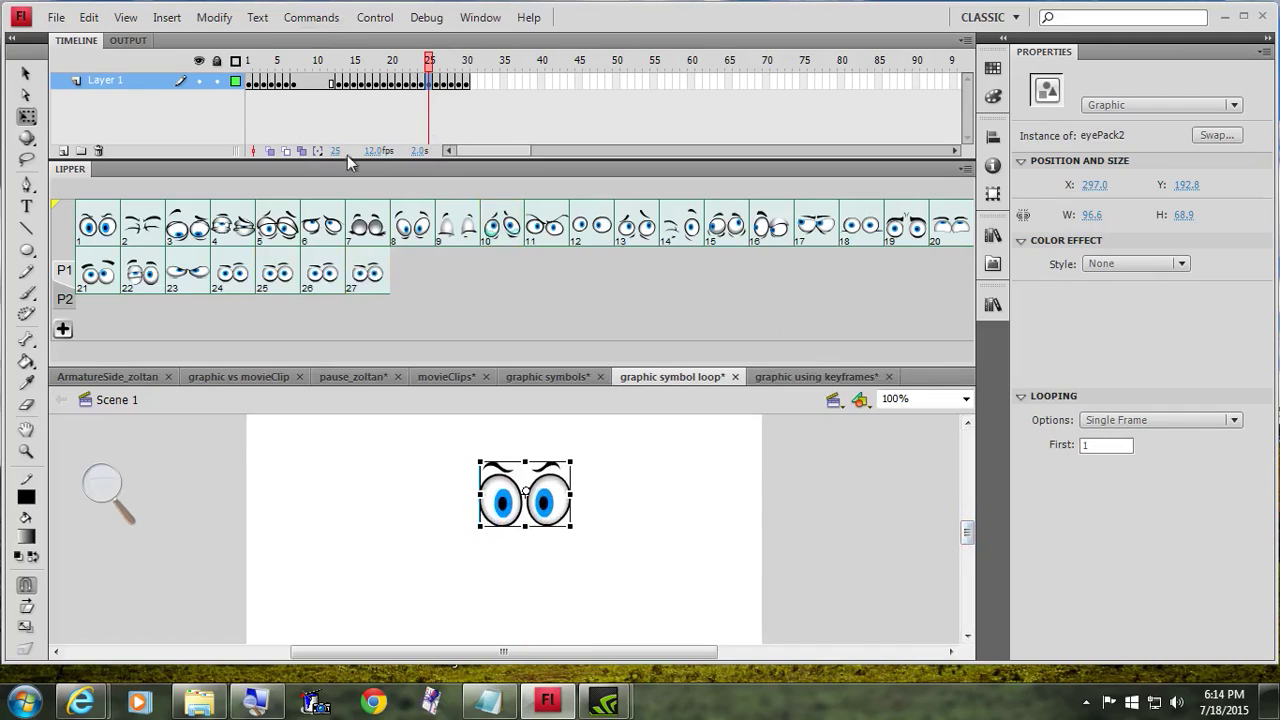
{"action": "left_click", "coordinate": [514, 240]}
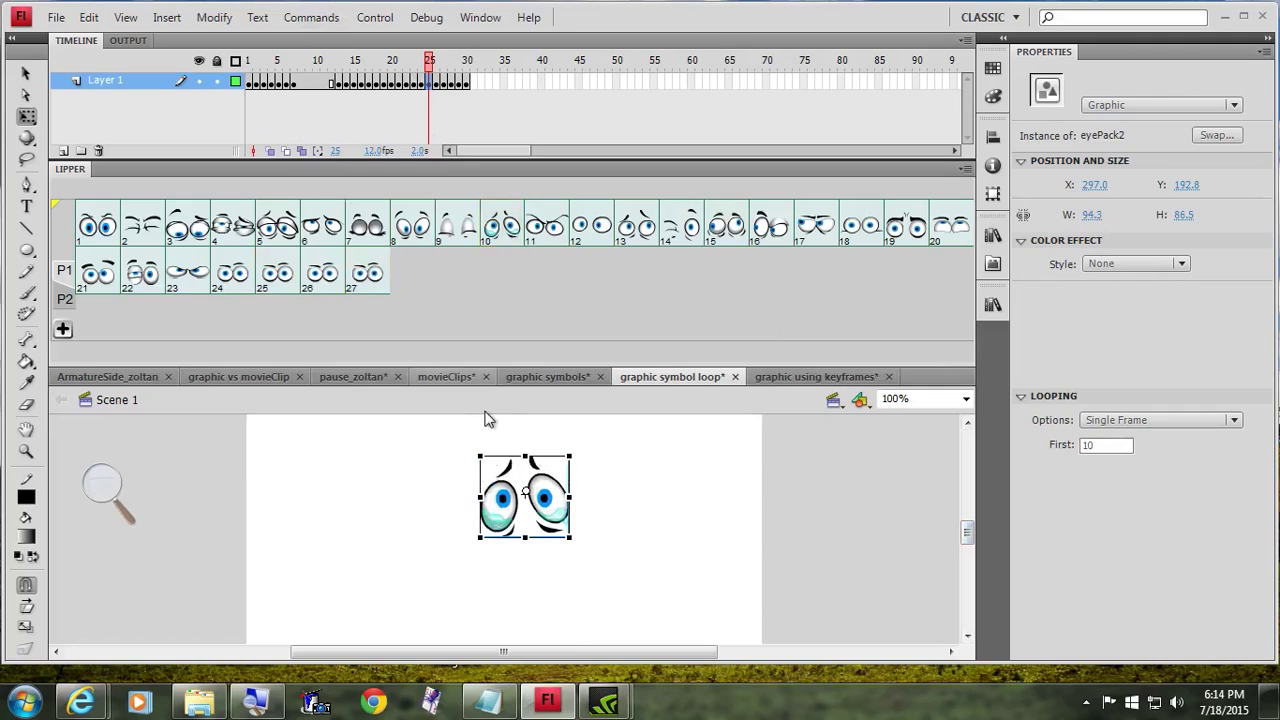
Step forward from the frame 25 keyframe on Layer 1 and move the playhead to frame 30.
{"action": "mouse_move", "coordinate": [433, 66]}
{"action": "left_mouse_down"}
{"action": "mouse_move", "coordinate": [457, 66]}
{"action": "mouse_move", "coordinate": [400, 66]}
{"action": "mouse_move", "coordinate": [425, 80]}
{"action": "left_mouse_up"}
{"action": "left_click", "coordinate": [428, 80]}
{"action": "key", "text": "period"}
{"action": "key", "text": "period"}
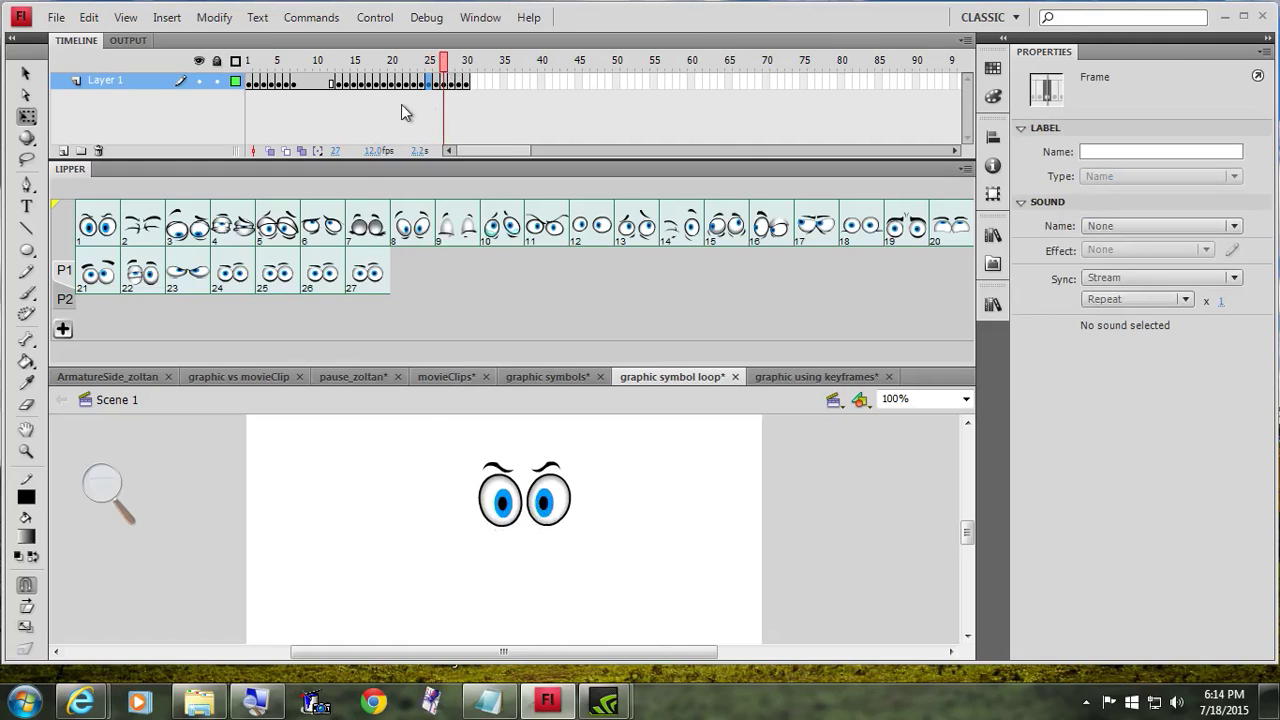
{"action": "mouse_move", "coordinate": [443, 60]}
{"action": "left_mouse_down"}
{"action": "mouse_move", "coordinate": [427, 62]}
{"action": "mouse_move", "coordinate": [430, 85]}
{"action": "mouse_move", "coordinate": [207, 103]}
{"action": "mouse_move", "coordinate": [484, 83]}
{"action": "left_mouse_up"}
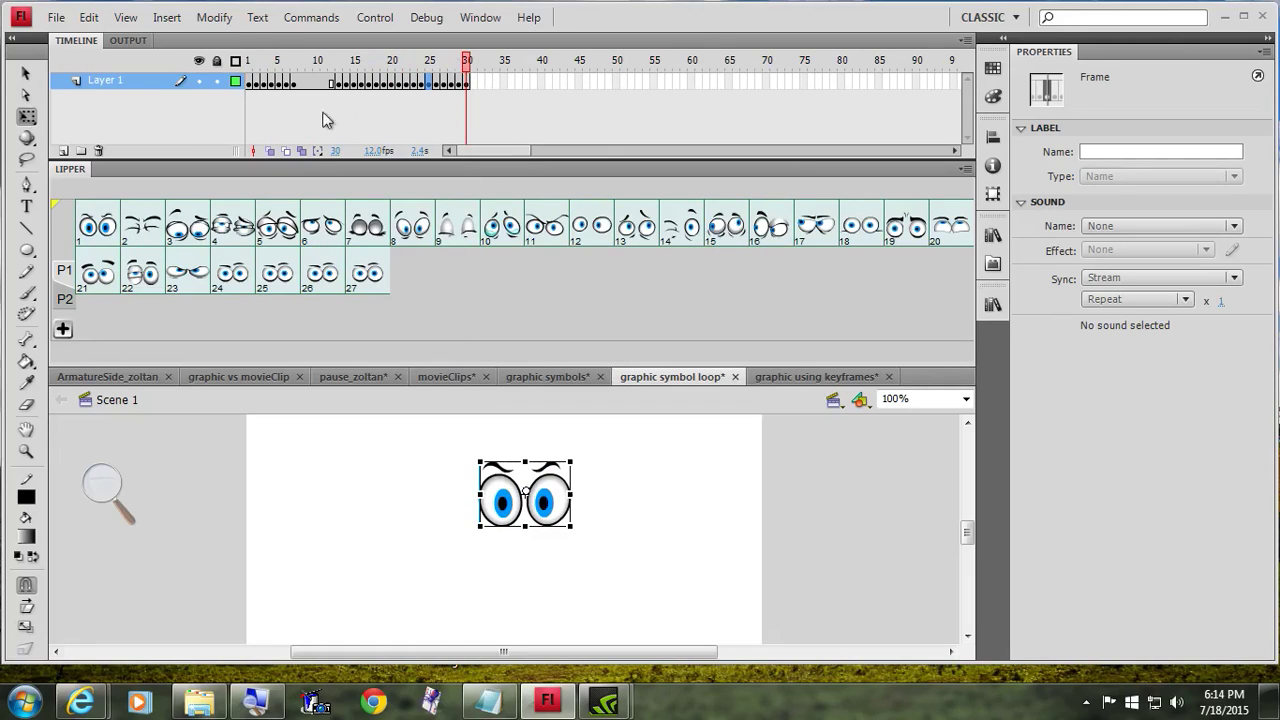
Open AnimSlider Pro and use its slider to set the eyes at frame 30 to pose 7.
{"action": "left_click", "coordinate": [488, 20]}
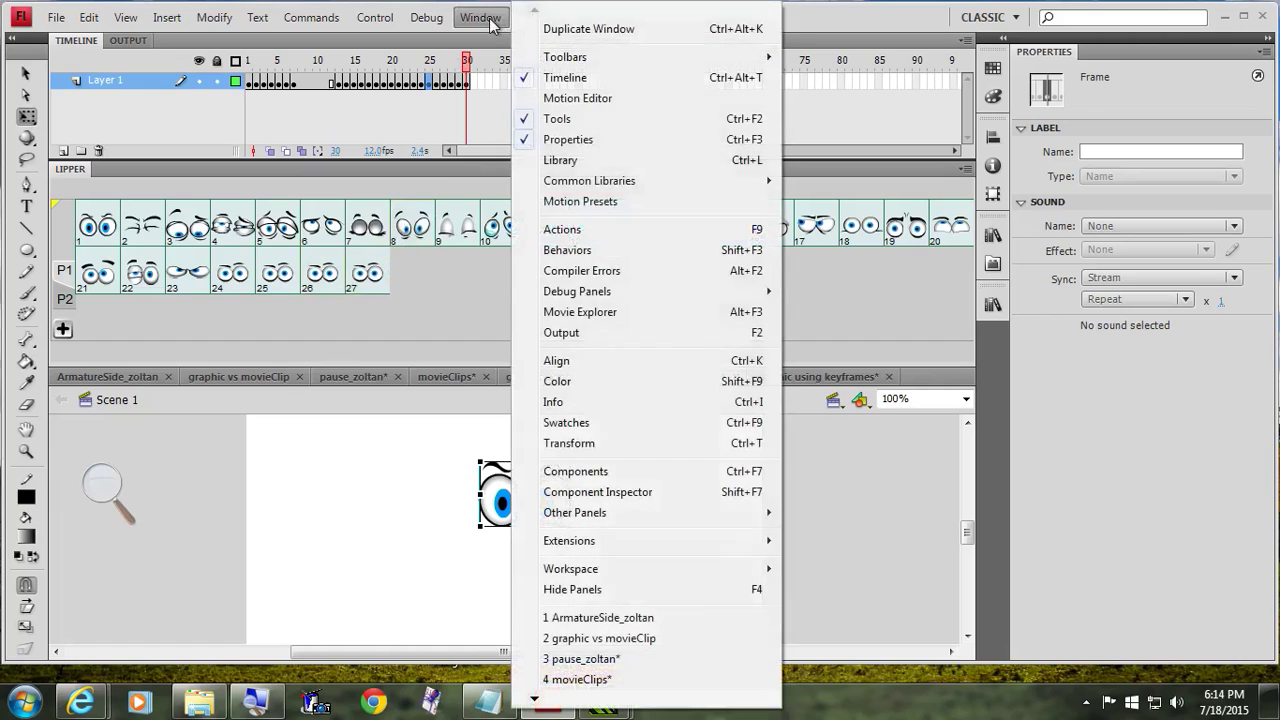
{"action": "mouse_move", "coordinate": [652, 540]}
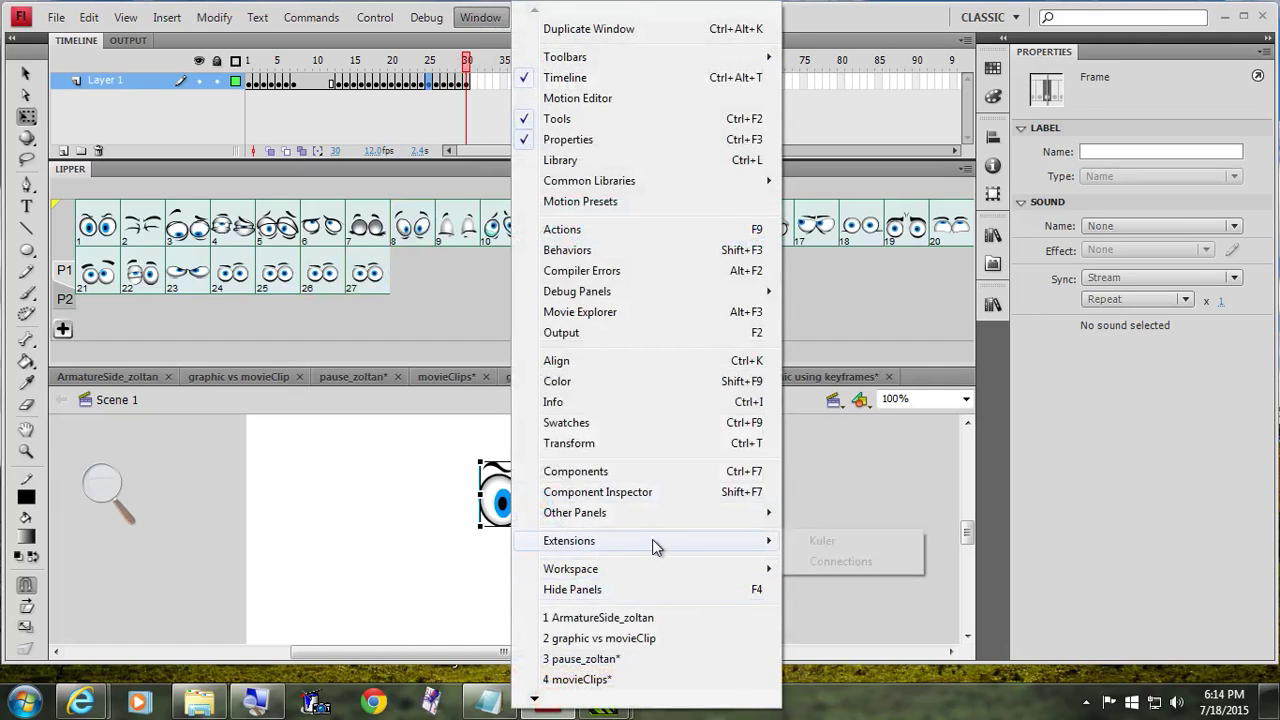
{"action": "mouse_move", "coordinate": [731, 512]}
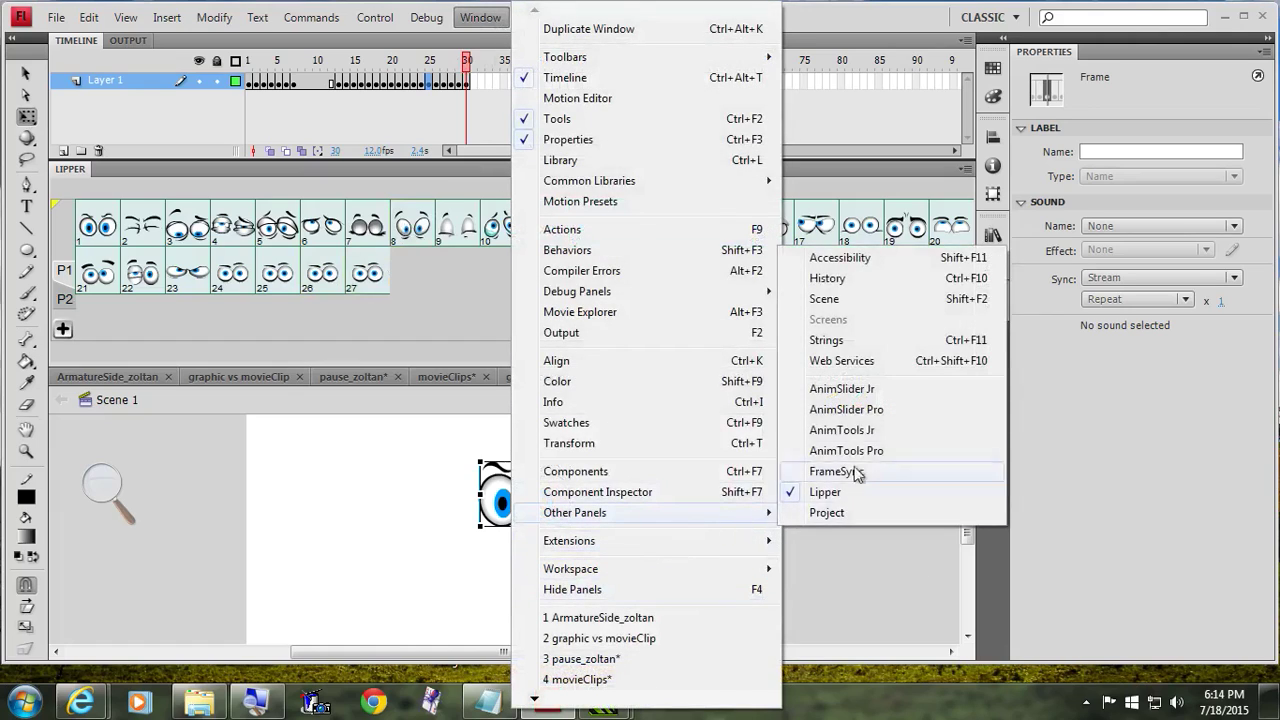
{"action": "left_click", "coordinate": [862, 409]}
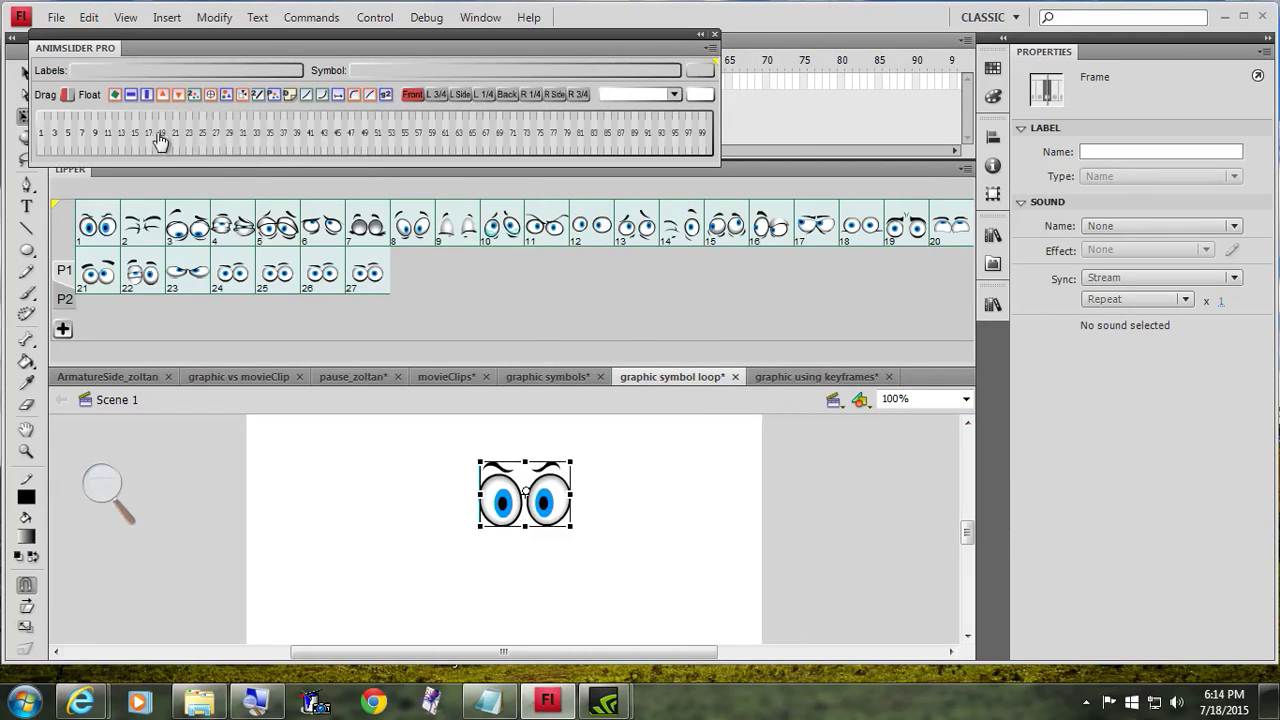
{"action": "left_click", "coordinate": [506, 500]}
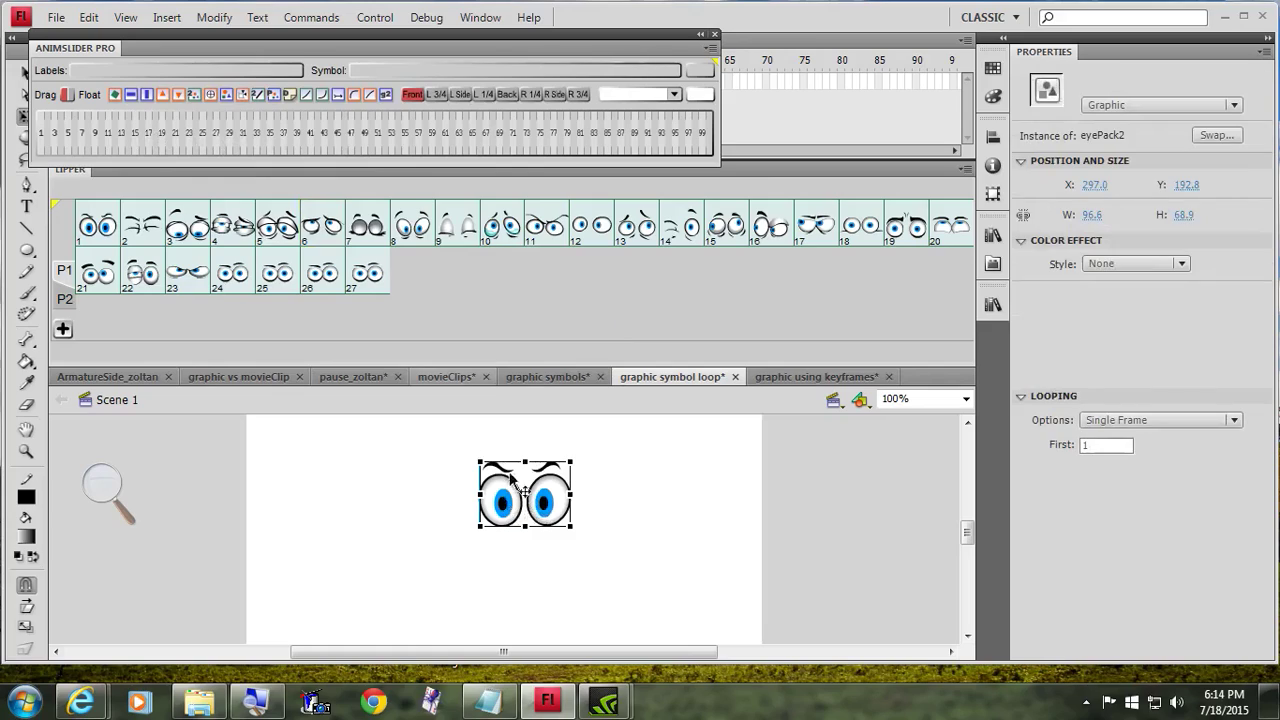
{"action": "left_click_drag", "start_coordinate": [101, 140], "coordinate": [135, 140]}
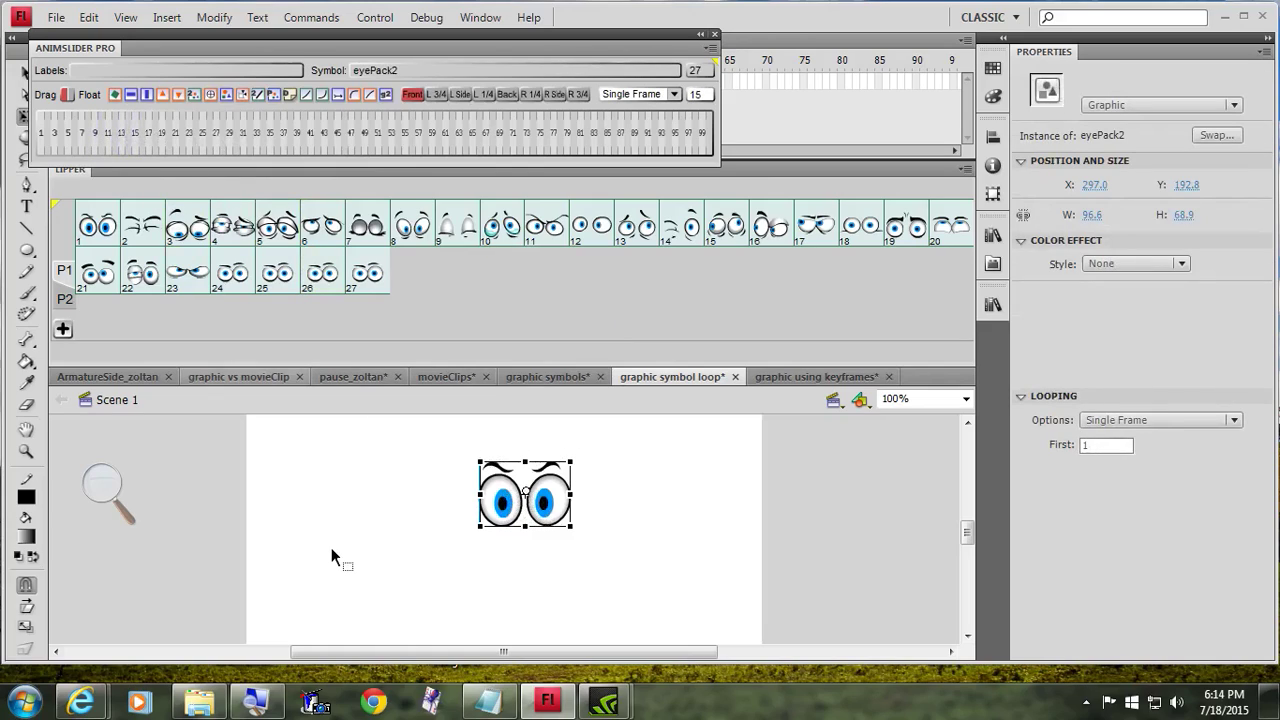
{"action": "left_click", "coordinate": [81, 140]}
{"action": "left_click", "coordinate": [407, 509]}
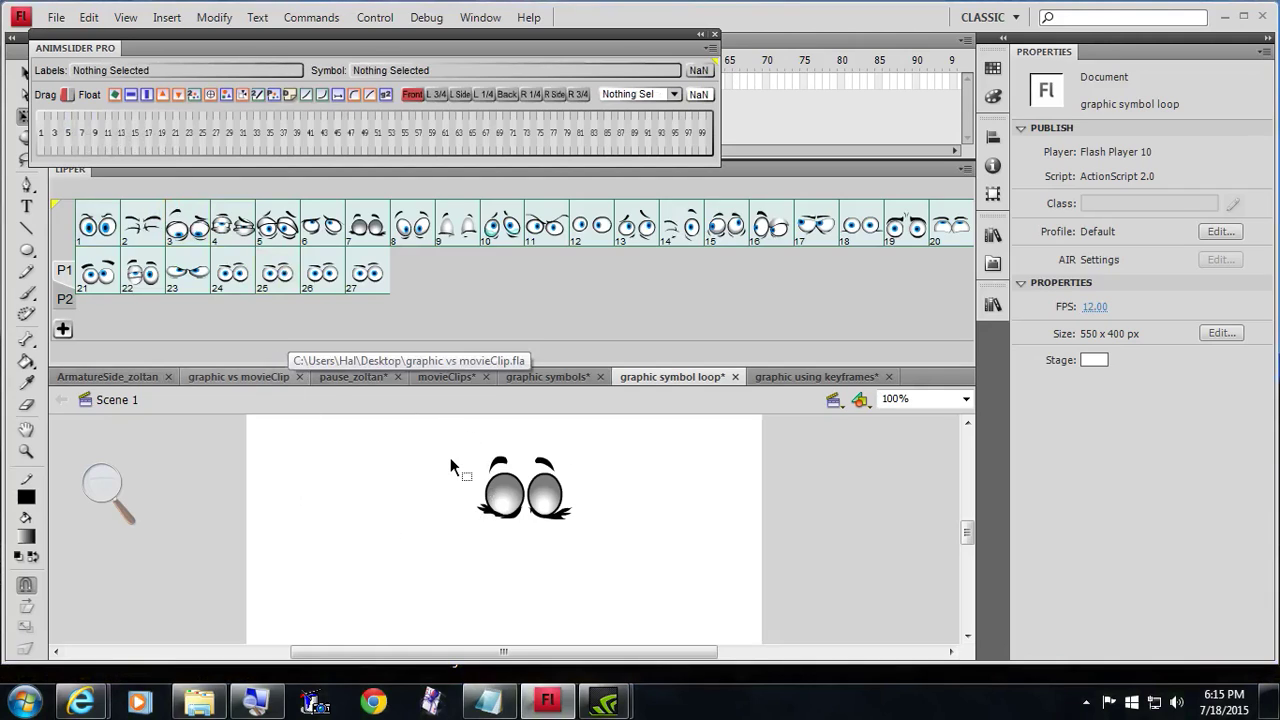
Close AnimSlider Pro with the eyes selected at frame 30, and apply pose 16 to them through Lipper.
{"action": "left_click", "coordinate": [518, 483]}
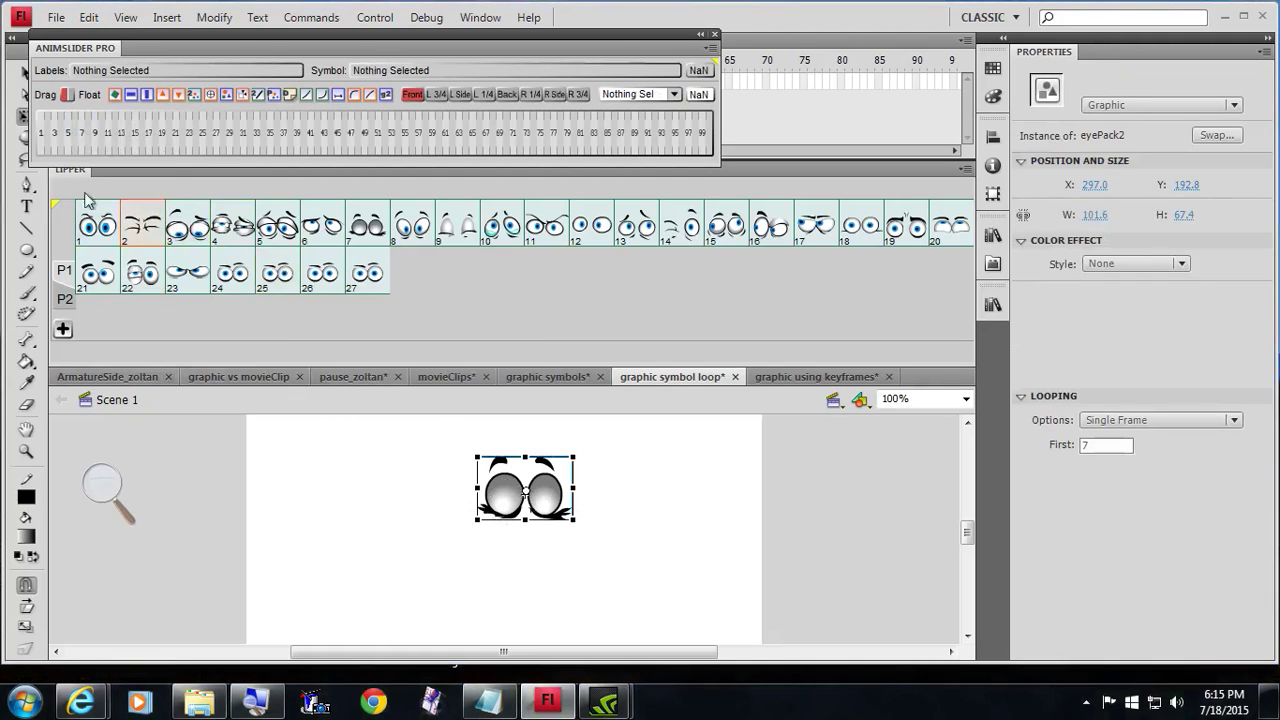
{"action": "left_click", "coordinate": [430, 522]}
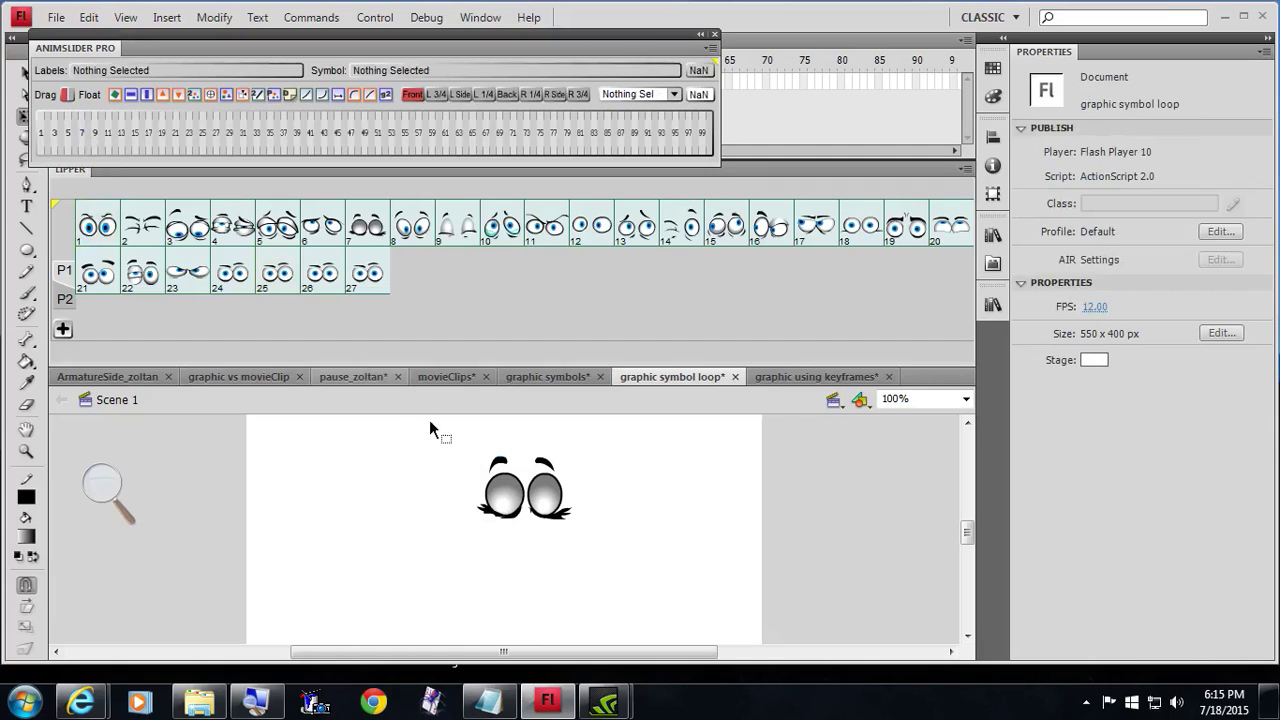
{"action": "left_click", "coordinate": [538, 508]}
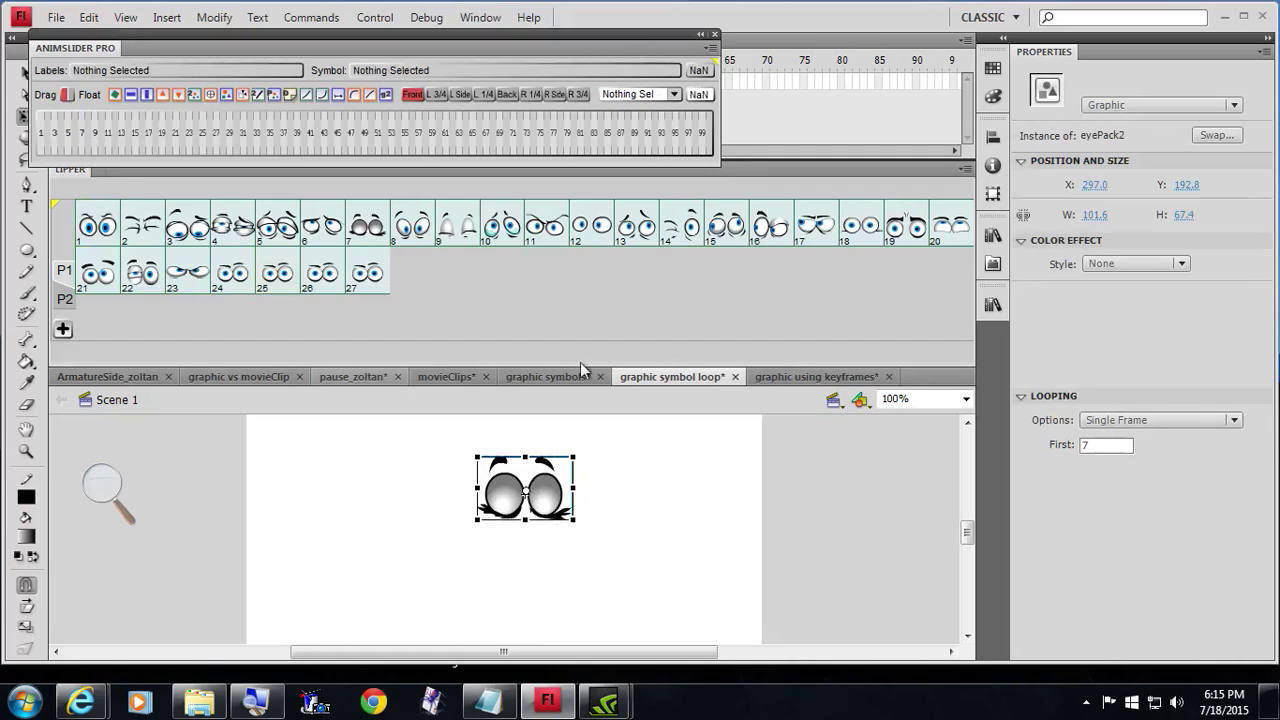
{"action": "left_click", "coordinate": [714, 36]}
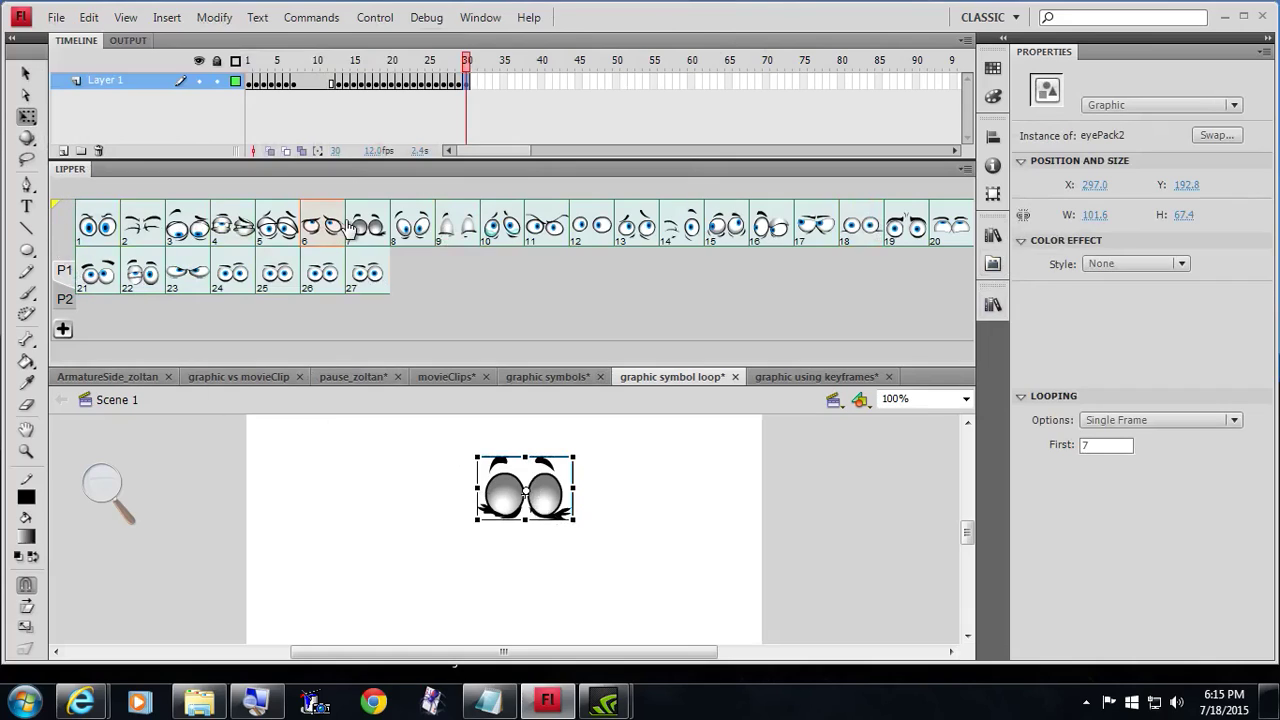
{"action": "left_click", "coordinate": [771, 227]}
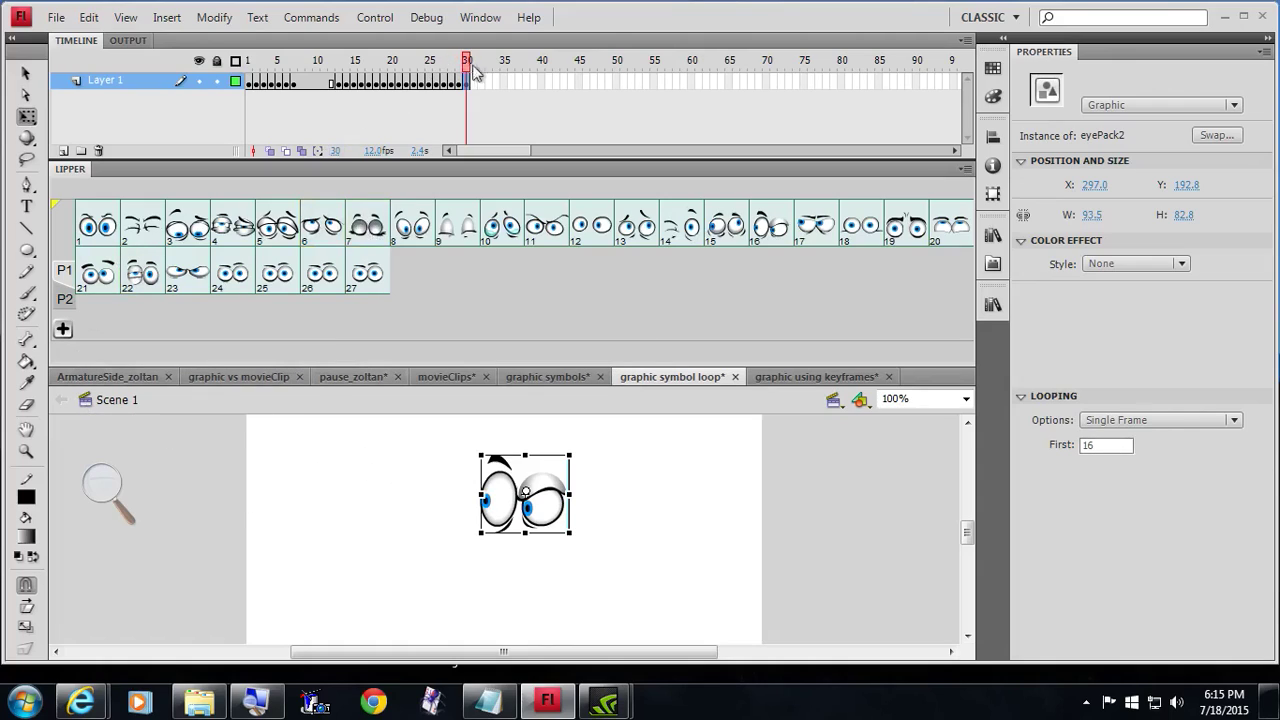
Scrub back through the keyframed poses to frame 11 and close the Lipper panel.
{"action": "left_click_drag", "start_coordinate": [466, 66], "coordinate": [434, 66]}
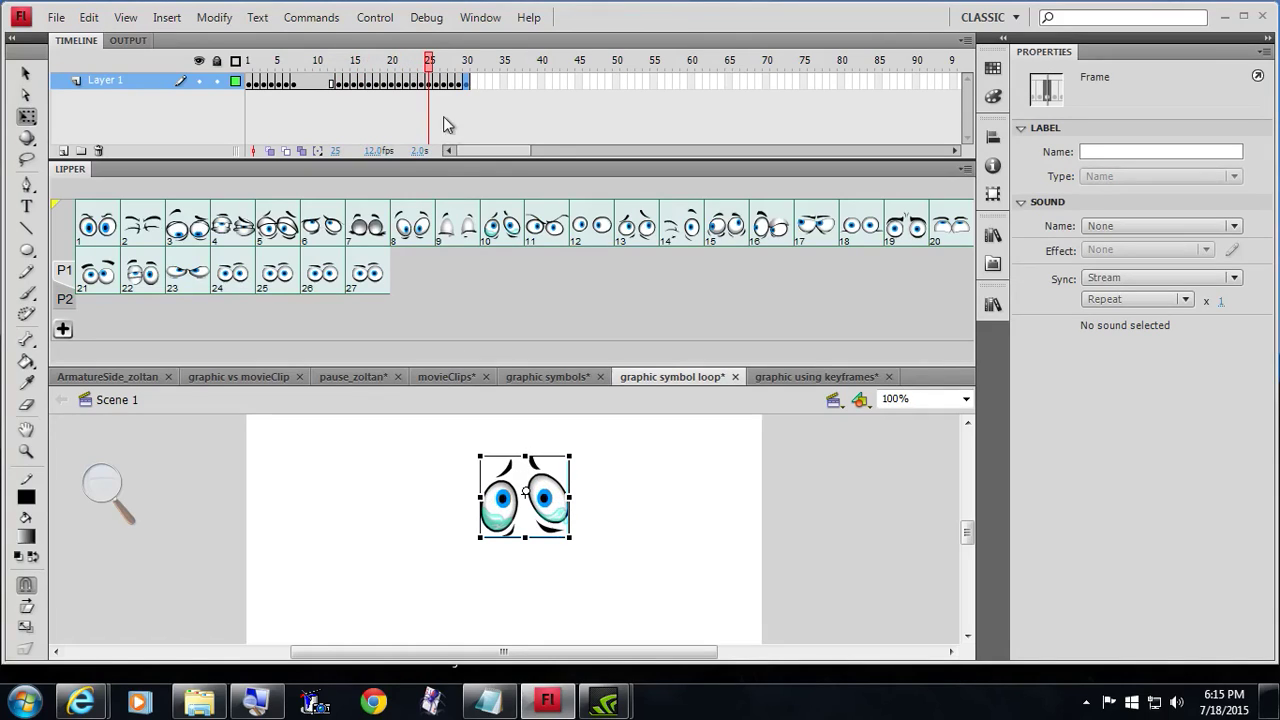
{"action": "left_click_drag", "start_coordinate": [427, 65], "coordinate": [324, 78]}
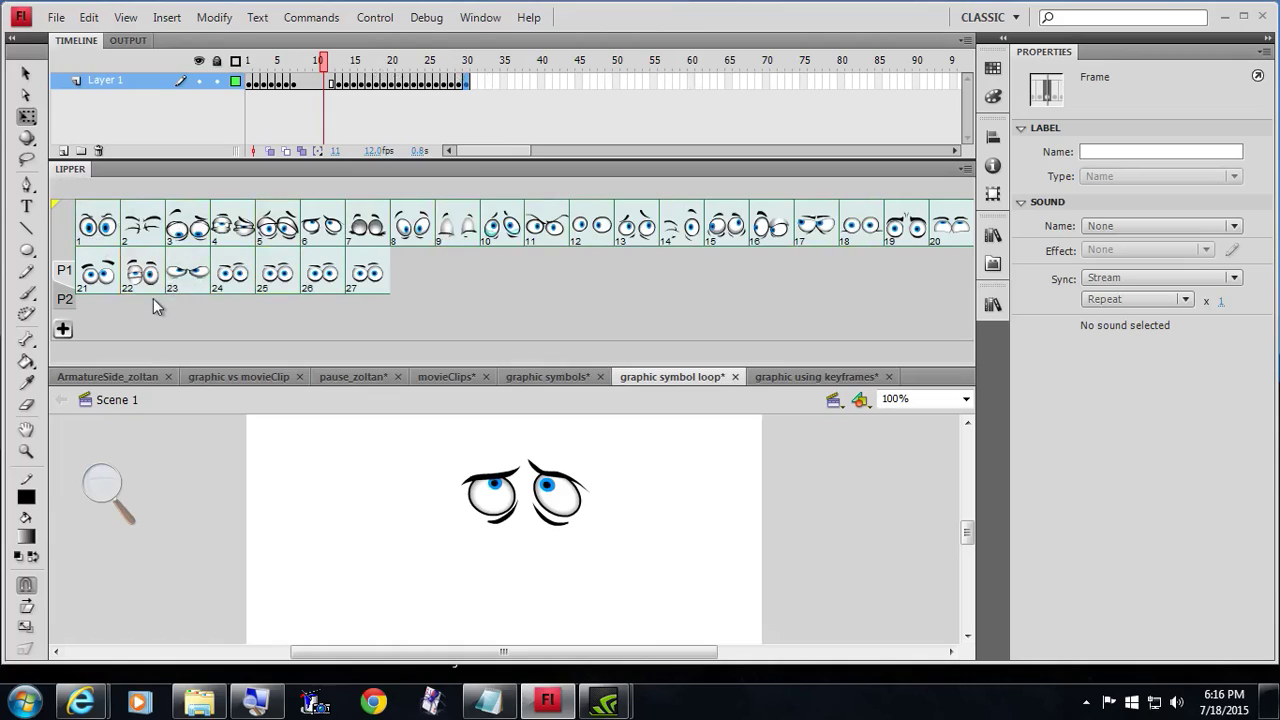
{"action": "left_click", "coordinate": [964, 171]}
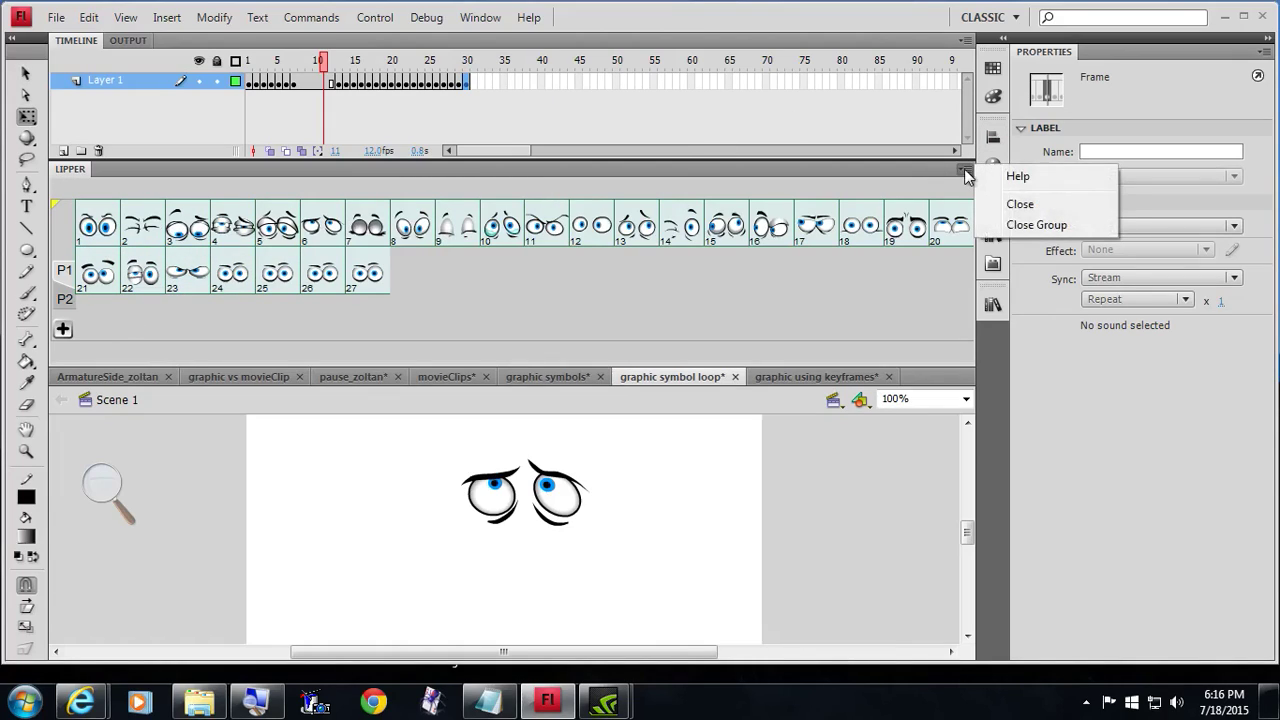
{"action": "left_click", "coordinate": [1016, 204]}
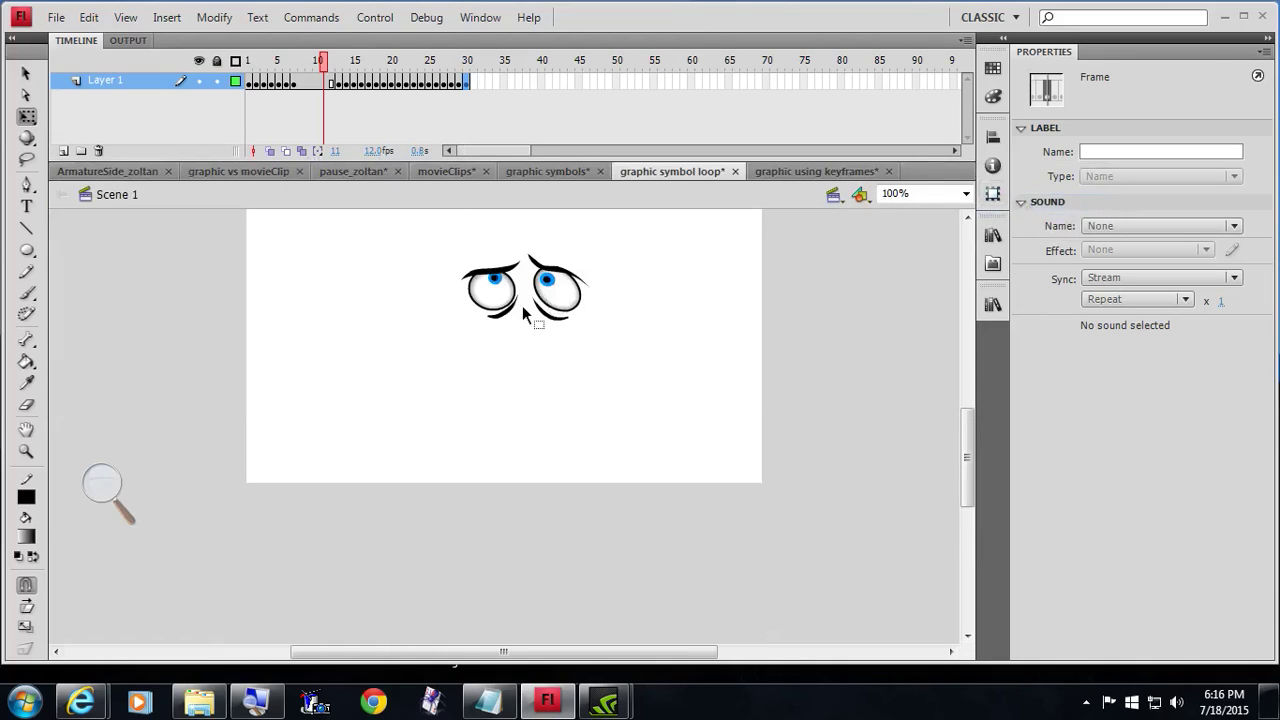
Select the eyes on the stage at frame 11.
{"action": "left_click", "coordinate": [516, 376]}
{"action": "scroll", "coordinate": [516, 376], "scroll_direction": "up", "scroll_amount": 3}
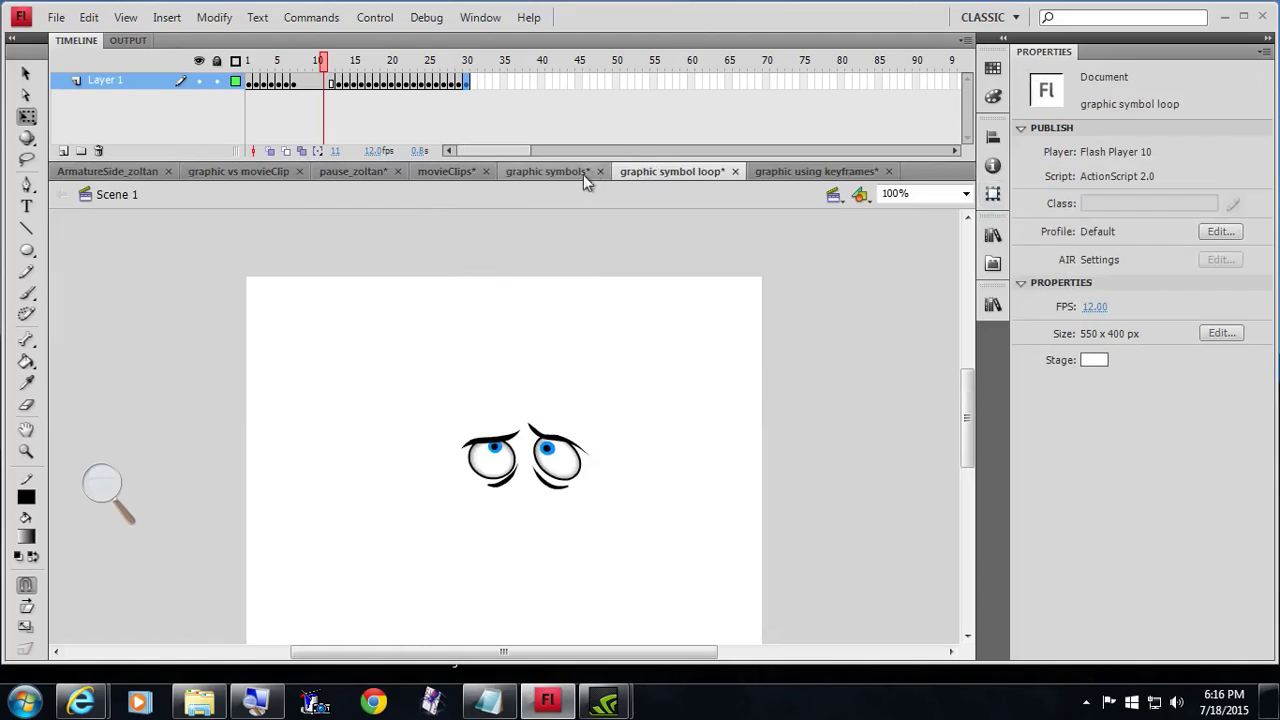
{"action": "left_click", "coordinate": [558, 498]}
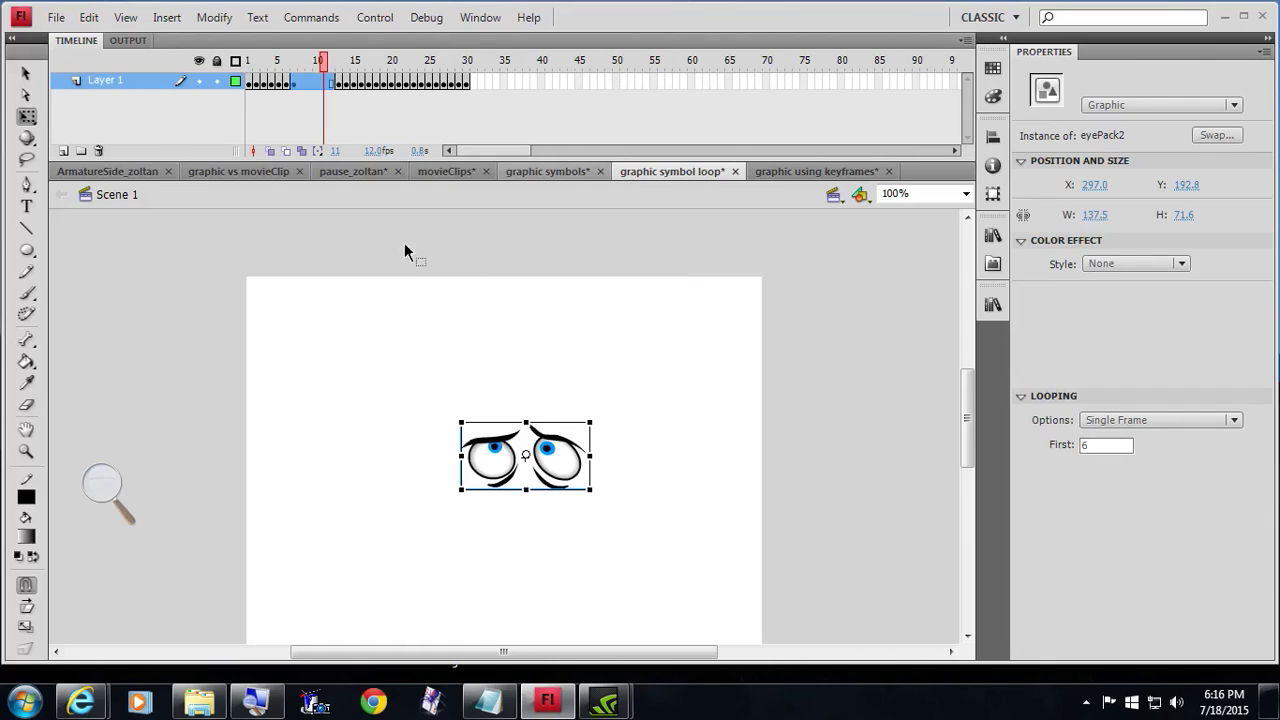
In the pause_zoltan document, insert a keyframe at frame 9 and inspect the character's instance there.
{"action": "left_click", "coordinate": [342, 172]}
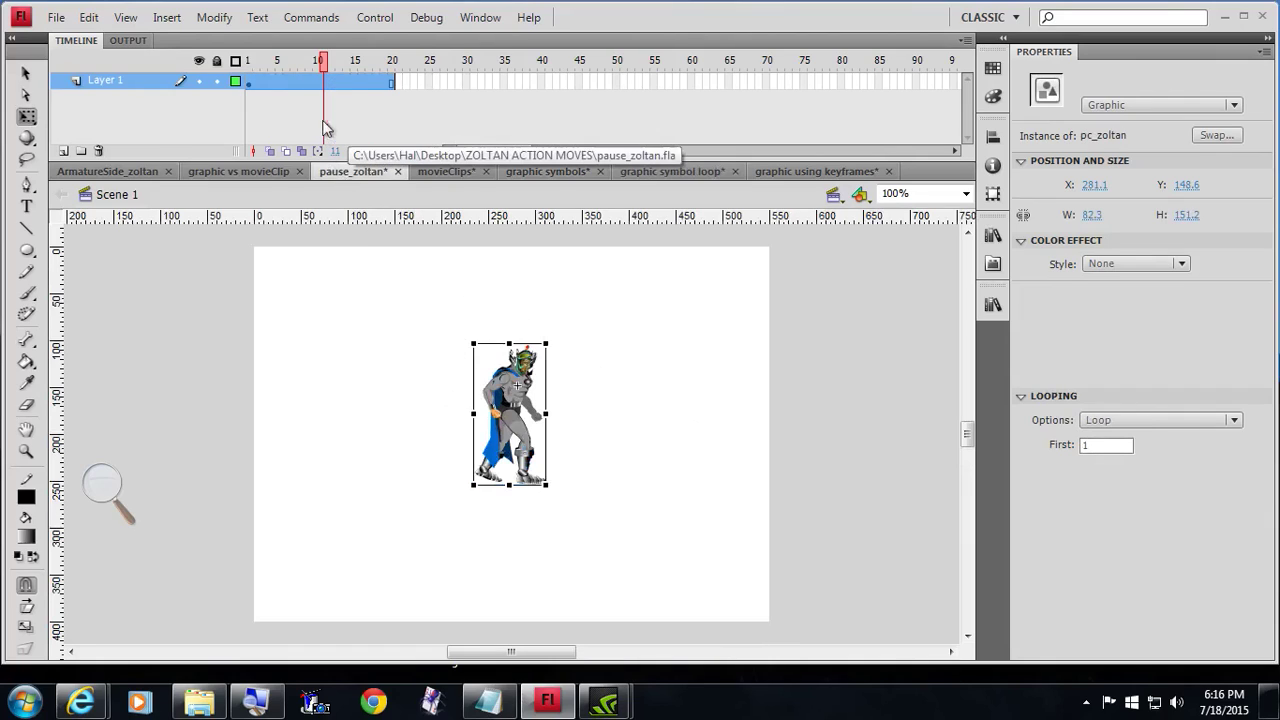
{"action": "left_click_drag", "start_coordinate": [322, 60], "coordinate": [247, 78]}
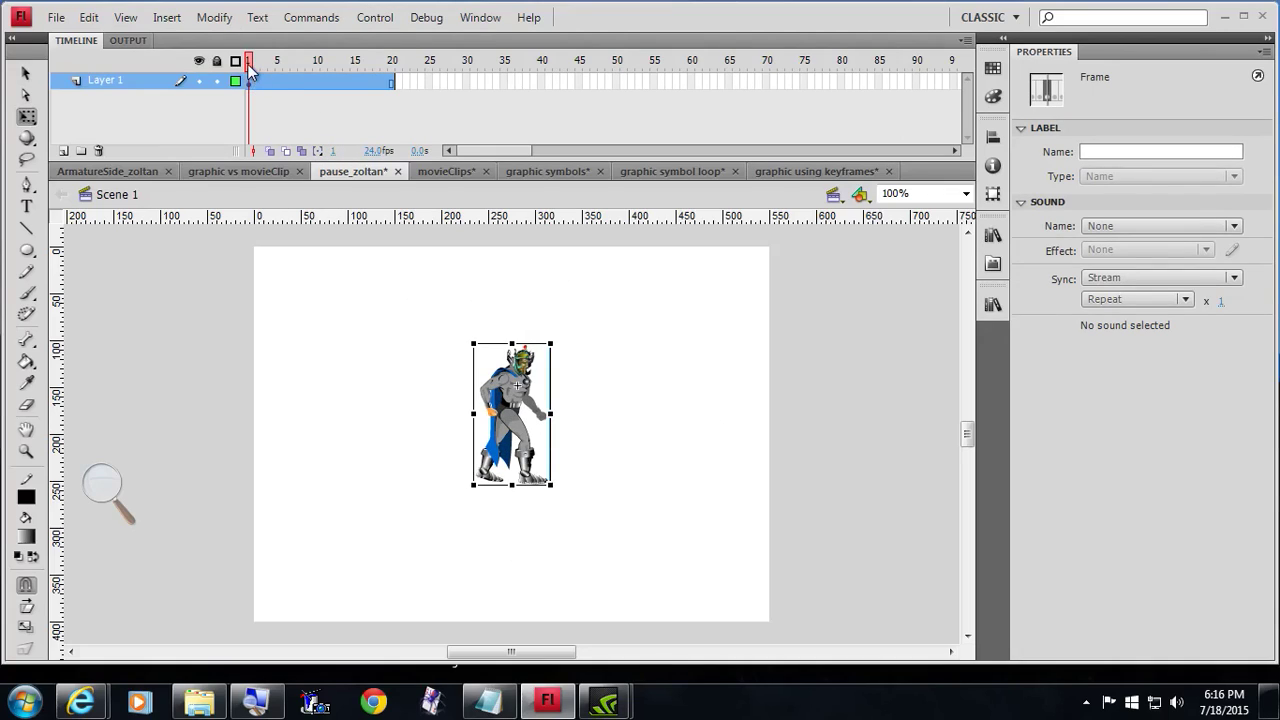
{"action": "left_click_drag", "start_coordinate": [249, 67], "coordinate": [308, 80]}
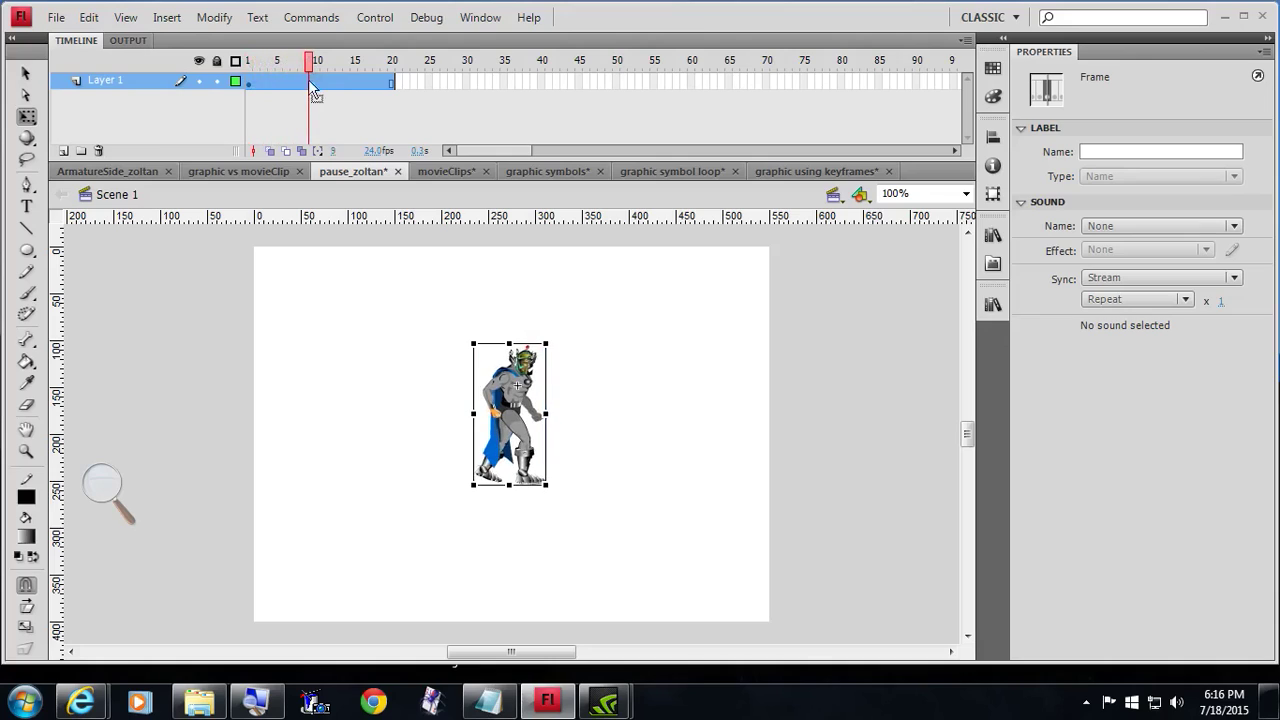
{"action": "right_click", "coordinate": [308, 80]}
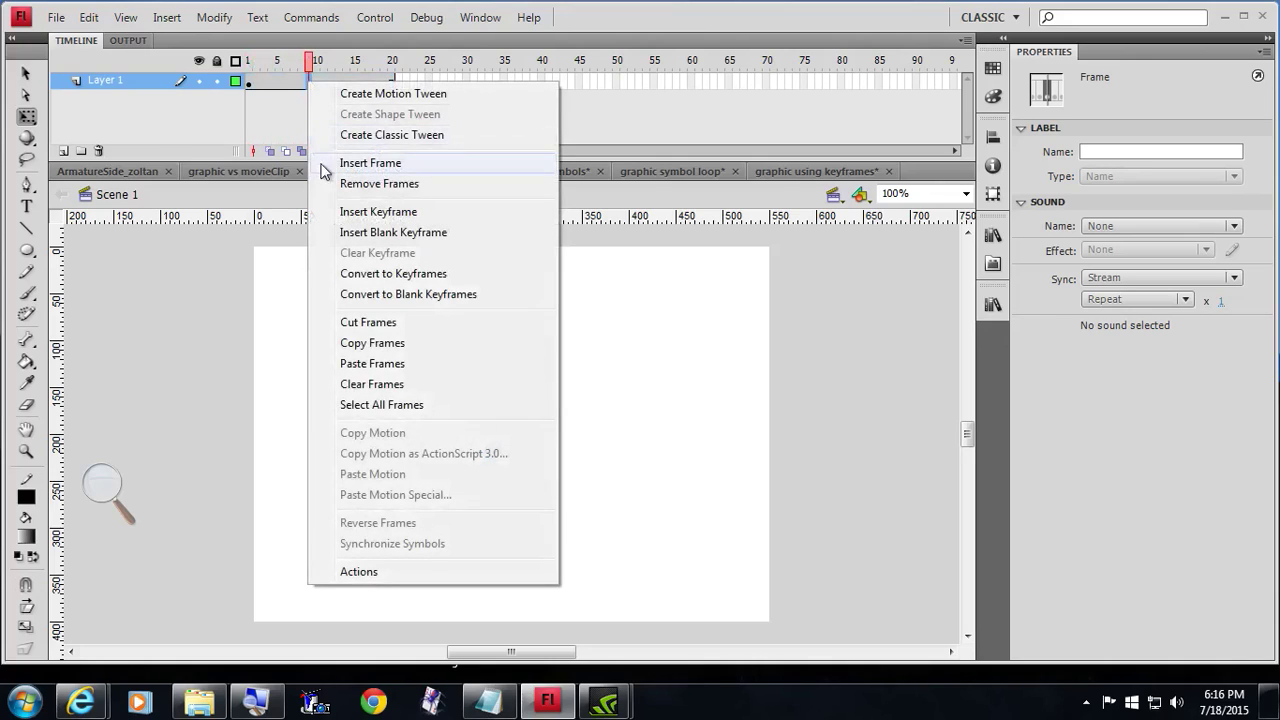
{"action": "left_click", "coordinate": [335, 212]}
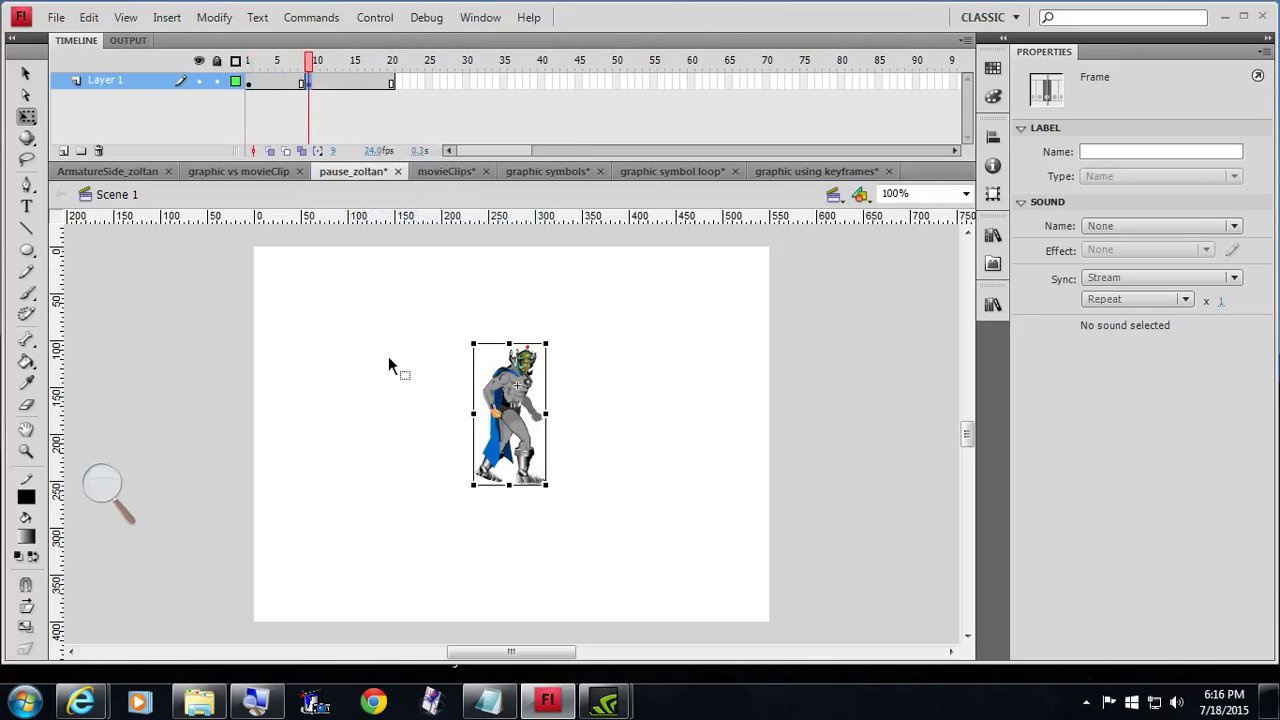
{"action": "left_click", "coordinate": [548, 340]}
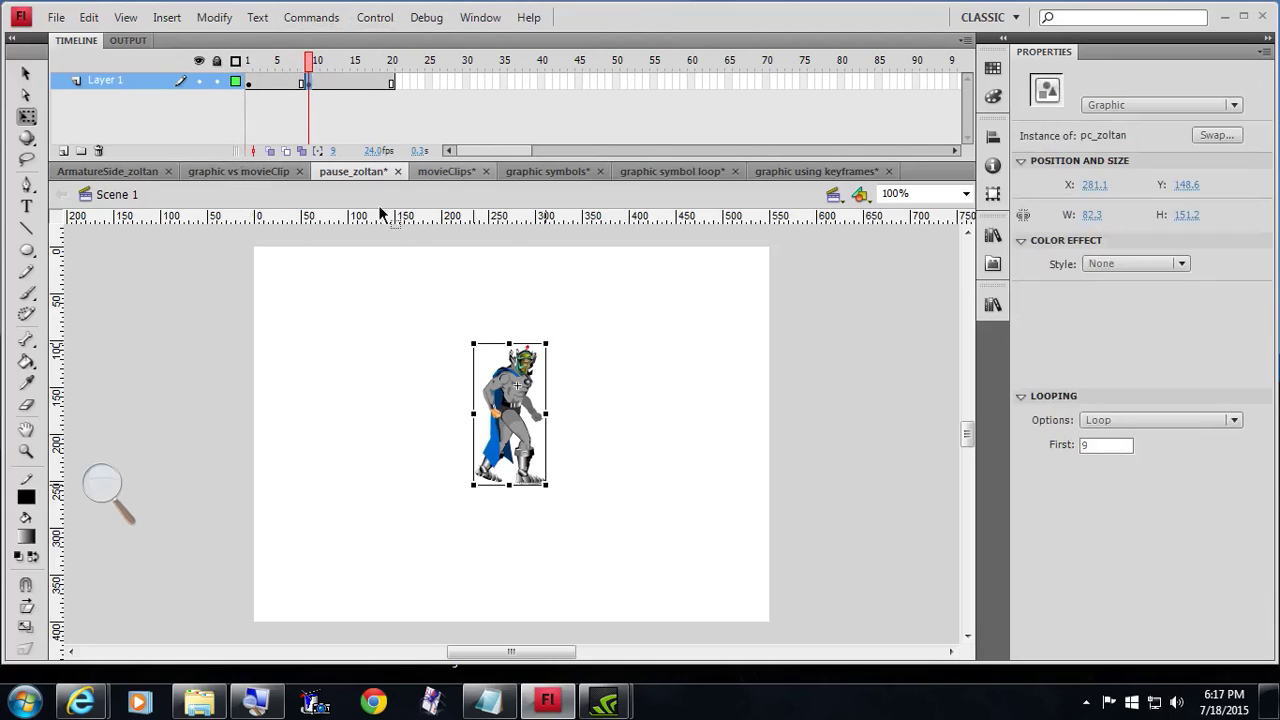
{"action": "left_click_drag", "start_coordinate": [312, 62], "coordinate": [280, 82]}
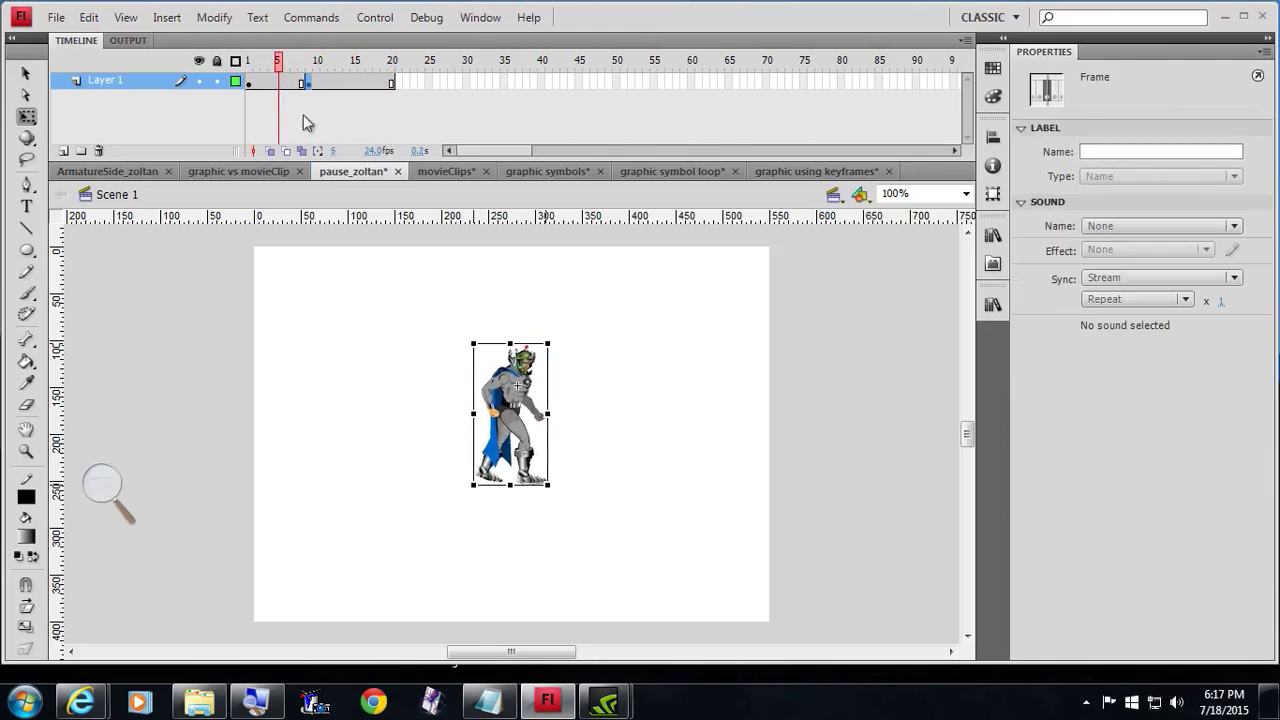
In the movieClips document, select the clownfish and view the filters that can be added to the movie clip.
{"action": "left_click", "coordinate": [463, 171]}
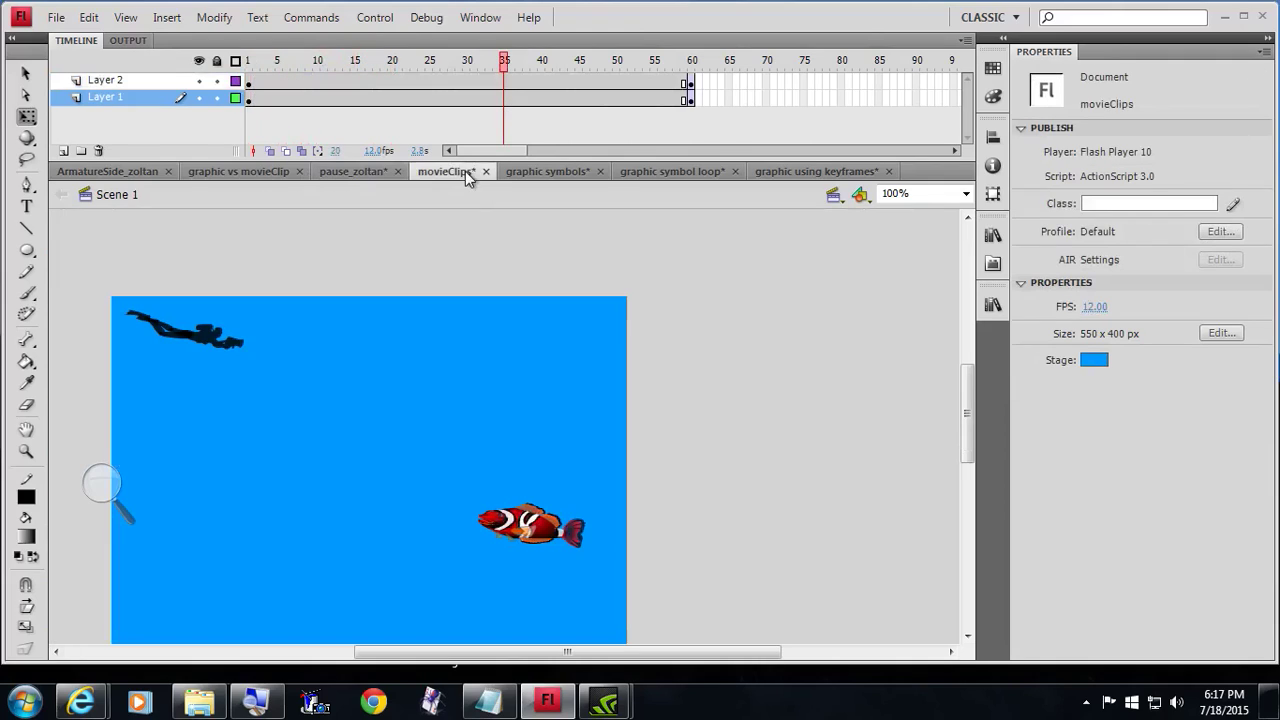
{"action": "left_click_drag", "start_coordinate": [459, 497], "coordinate": [690, 616]}
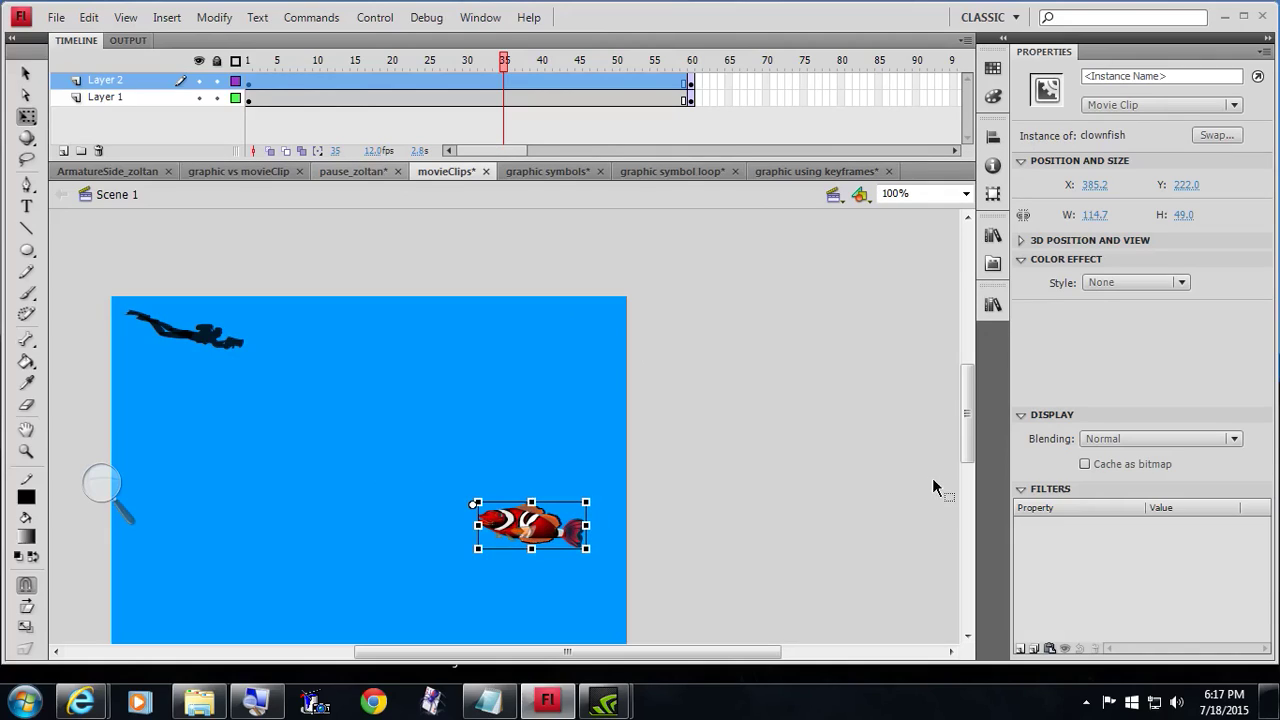
{"action": "left_click_drag", "start_coordinate": [970, 405], "coordinate": [970, 445]}
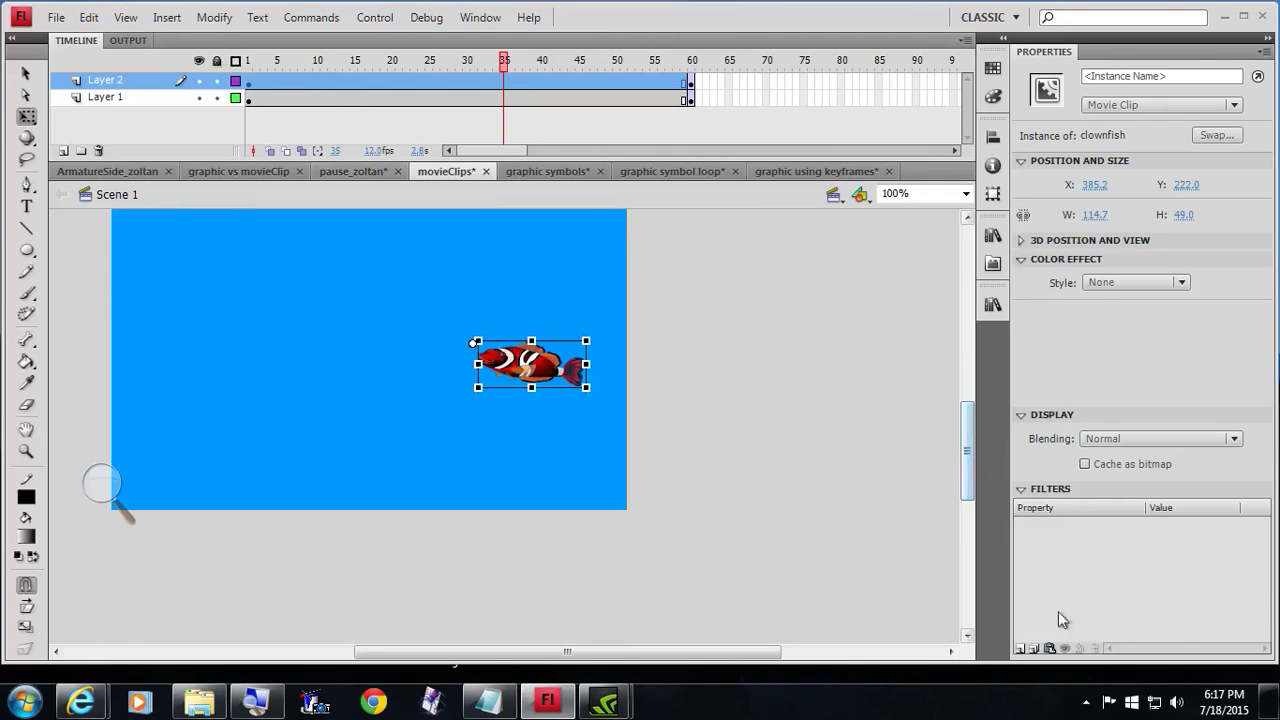
{"action": "left_click", "coordinate": [1020, 649]}
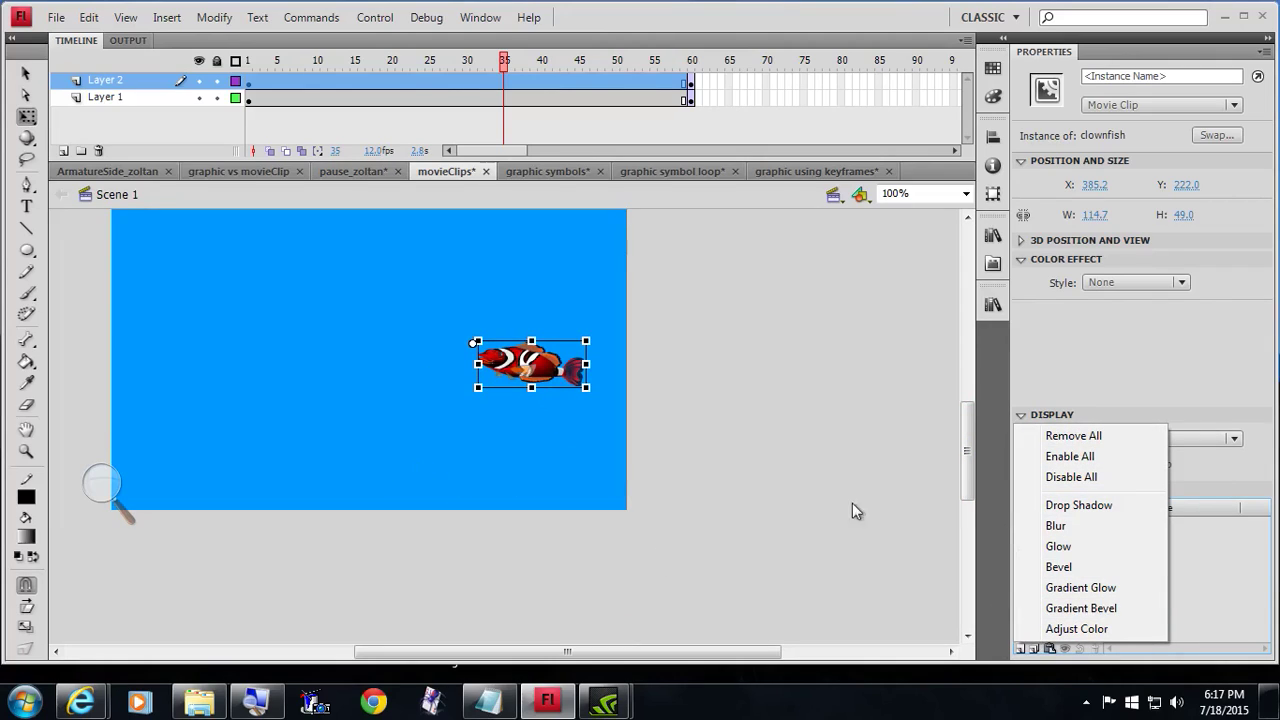
{"action": "left_click", "coordinate": [967, 478]}
{"action": "scroll", "coordinate": [967, 478], "scroll_direction": "up", "scroll_amount": 1}
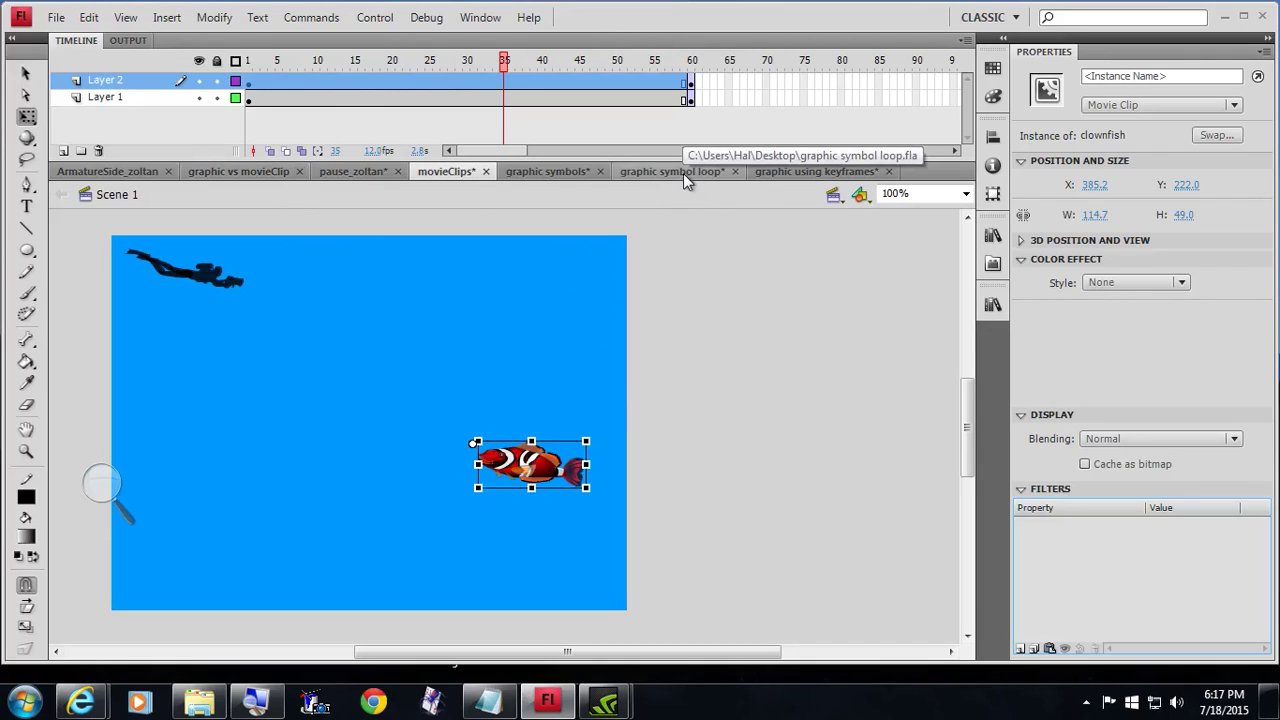
Look over the graphic using keyframes and graphic symbol loop documents, and return to movieClips.
{"action": "left_click", "coordinate": [800, 173]}
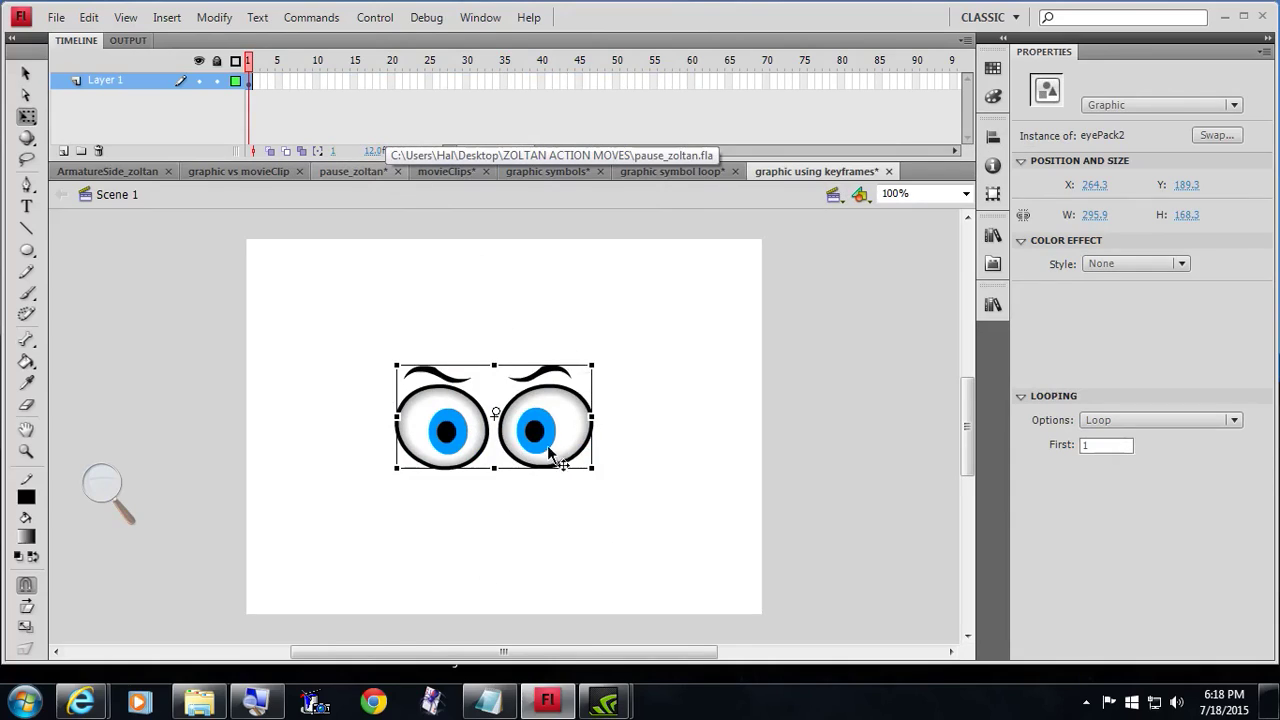
{"action": "left_click", "coordinate": [679, 177]}
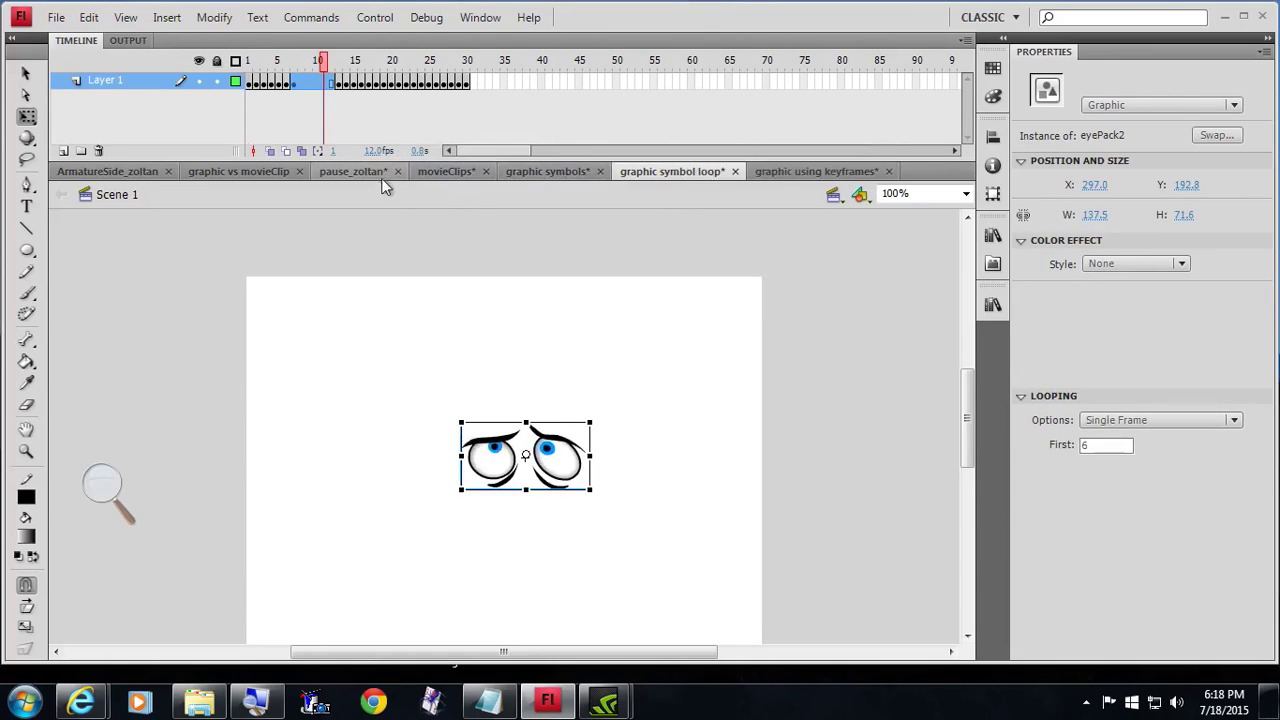
{"action": "left_click", "coordinate": [443, 177]}
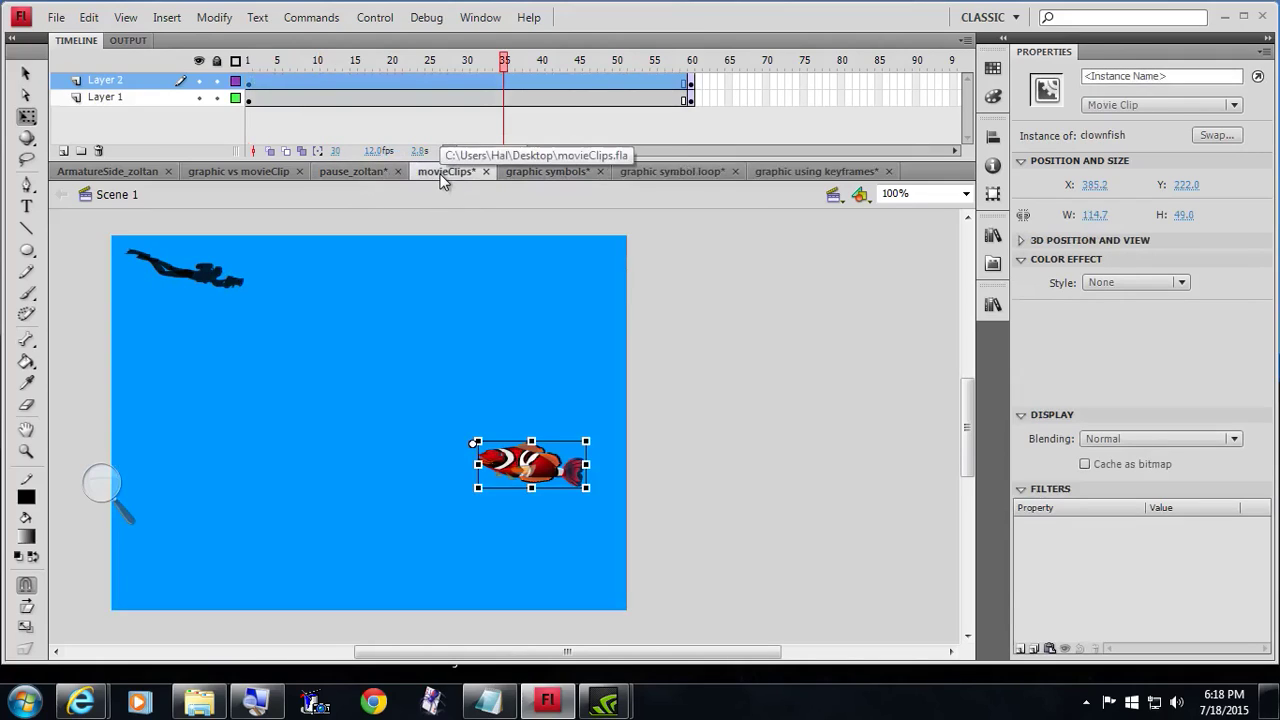
Remove the frames from frame 3 to frame 61 on both layers of movieClips.
{"action": "left_click", "coordinate": [284, 115]}
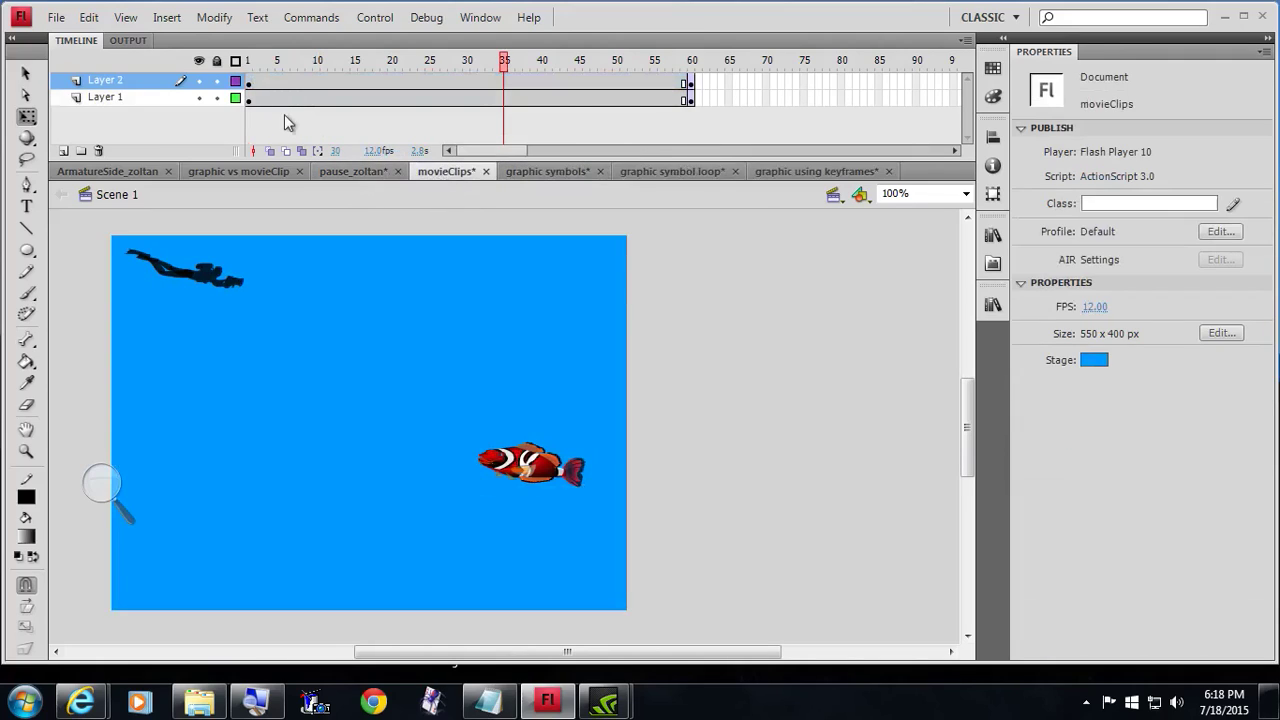
{"action": "left_click_drag", "start_coordinate": [267, 84], "coordinate": [700, 130]}
{"action": "right_click", "coordinate": [494, 88]}
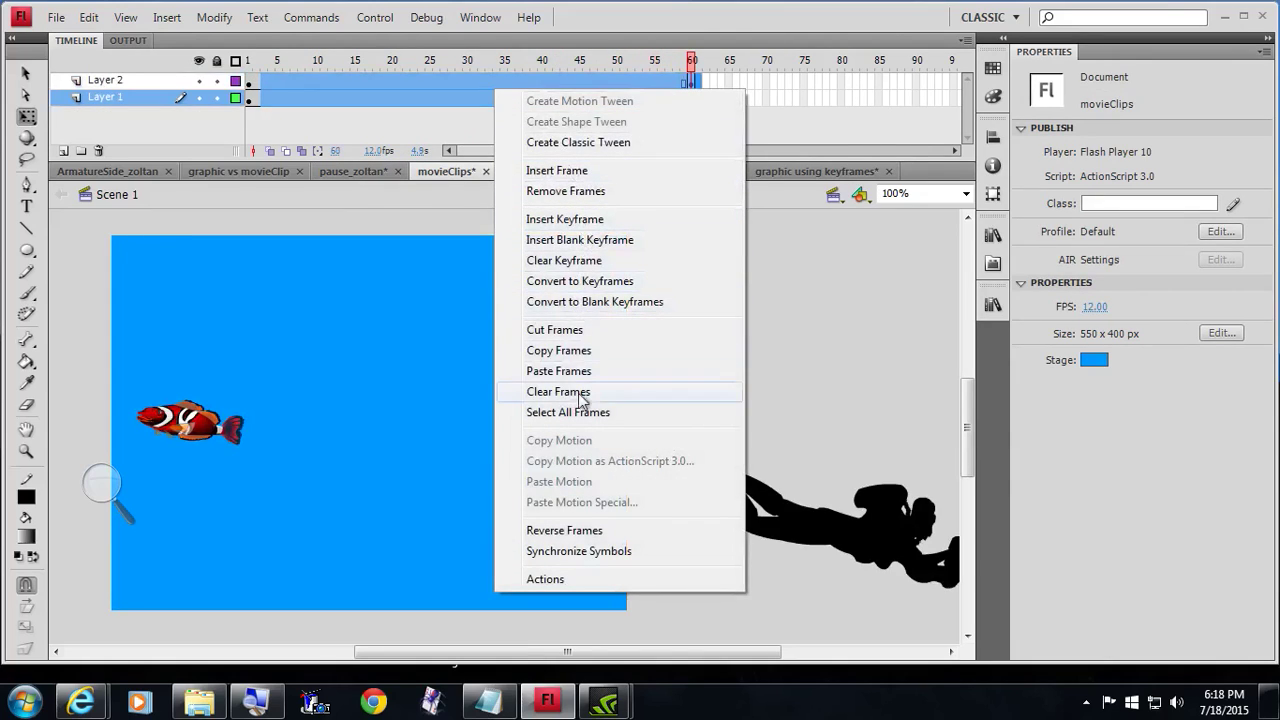
{"action": "left_click", "coordinate": [565, 192]}
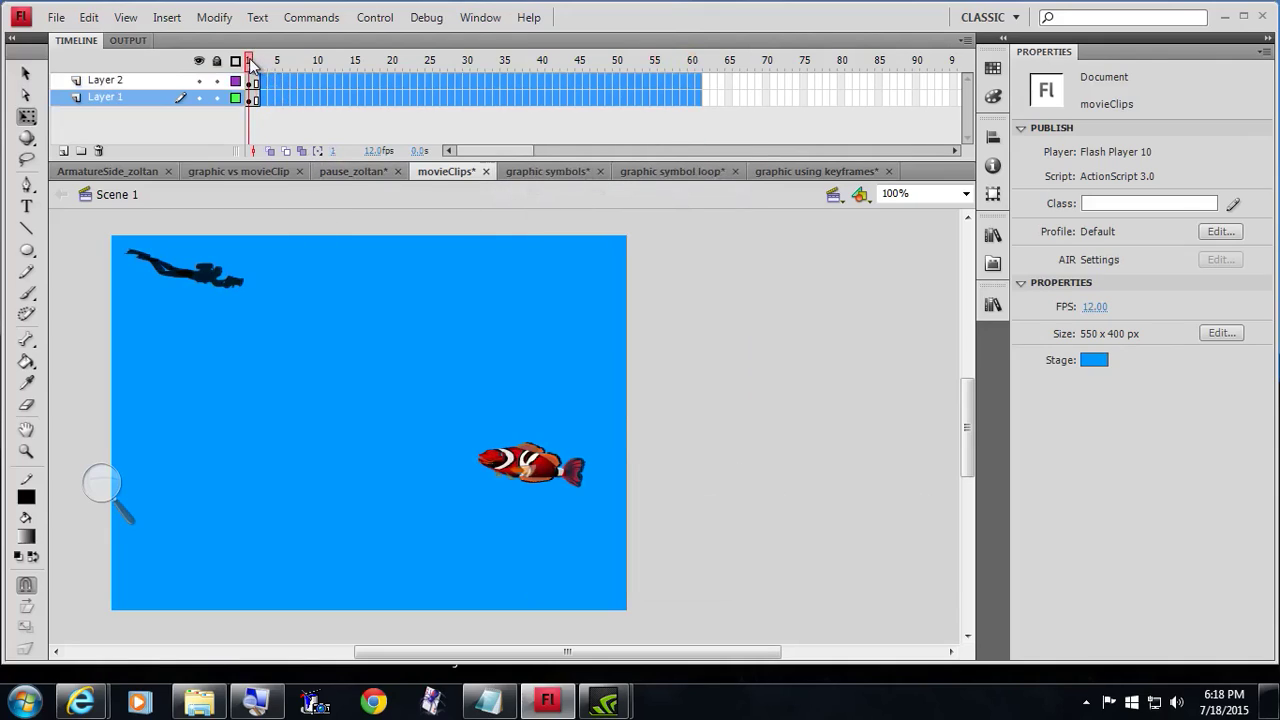
Test the shortened movie from frame 1, watch the diver and clownfish animate, and close the preview.
{"action": "left_click_drag", "start_coordinate": [256, 56], "coordinate": [248, 58]}
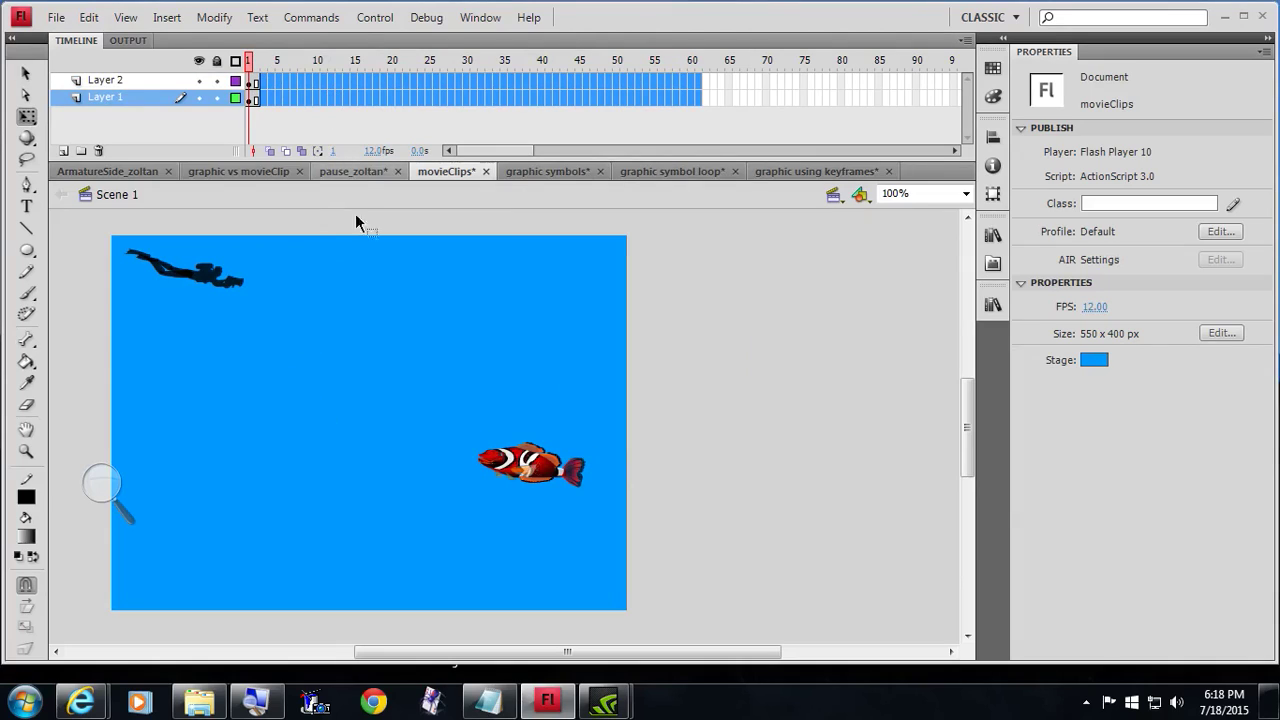
{"action": "left_click", "coordinate": [375, 17]}
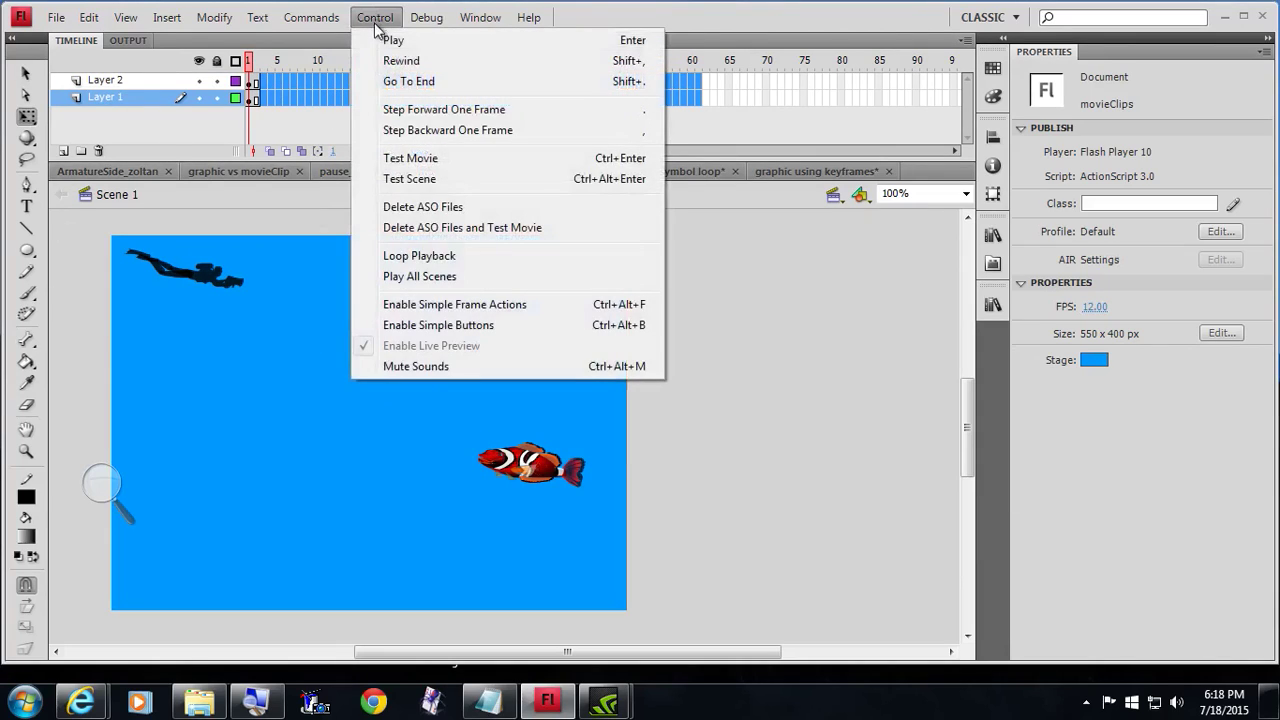
{"action": "left_click", "coordinate": [425, 158]}
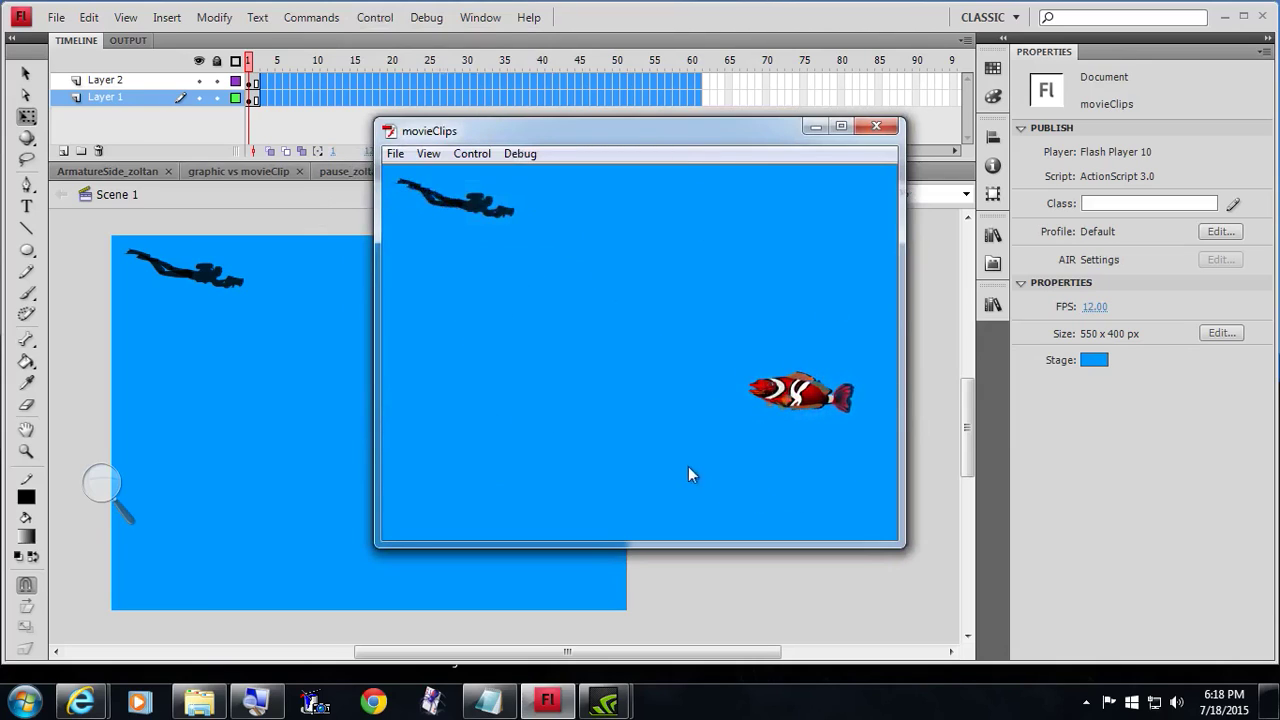
{"action": "left_click", "coordinate": [876, 126]}
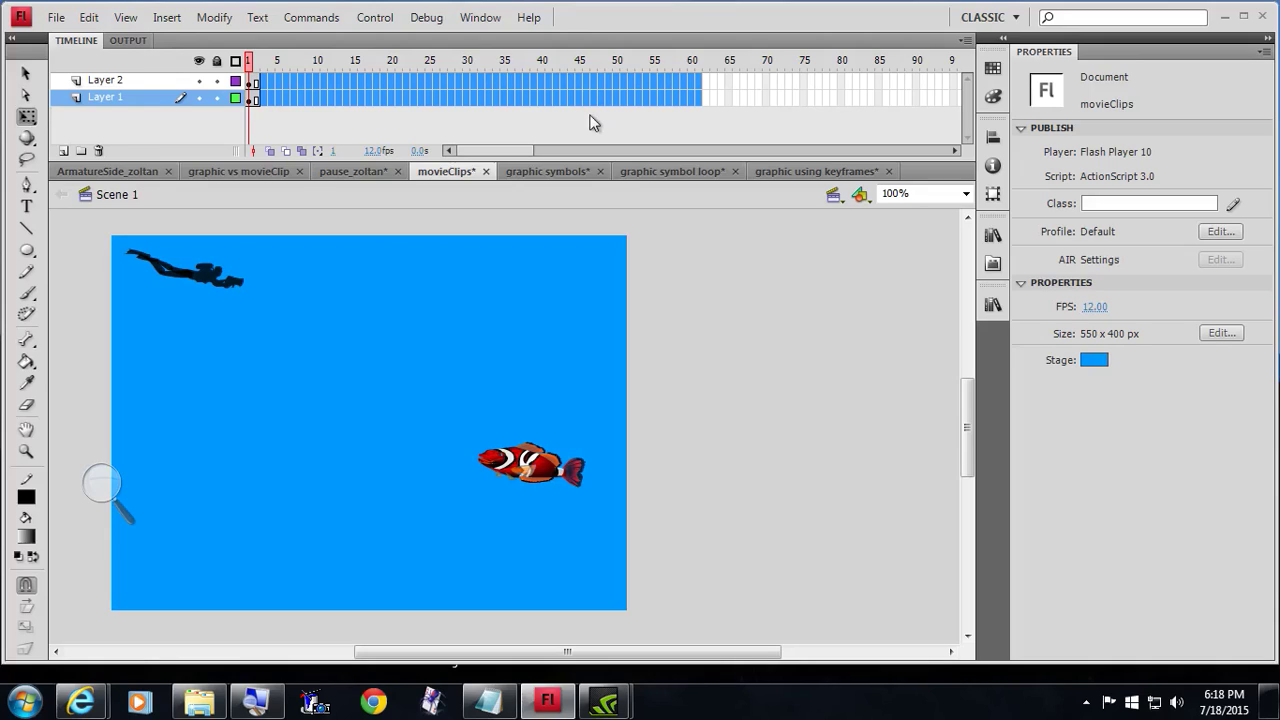
Extend both layers to frame 61 and scrub back to frame 17.
{"action": "key", "text": "F5"}
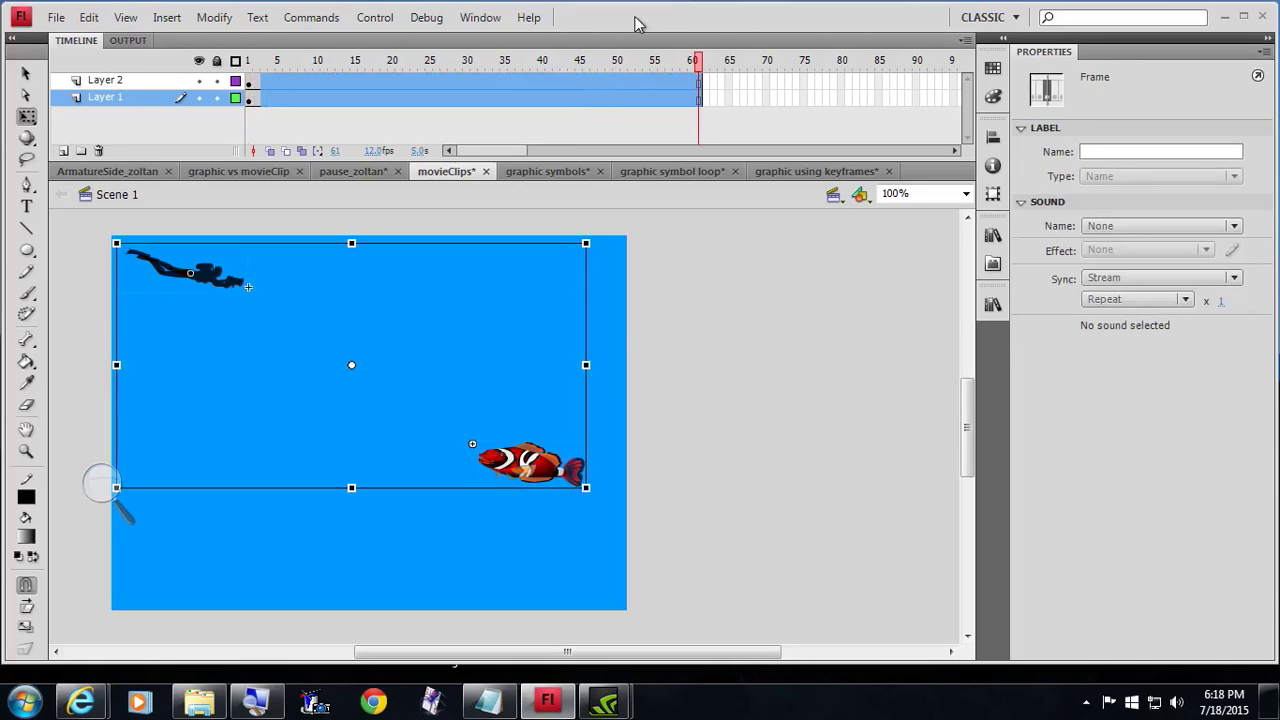
{"action": "left_click_drag", "start_coordinate": [690, 68], "coordinate": [368, 110]}
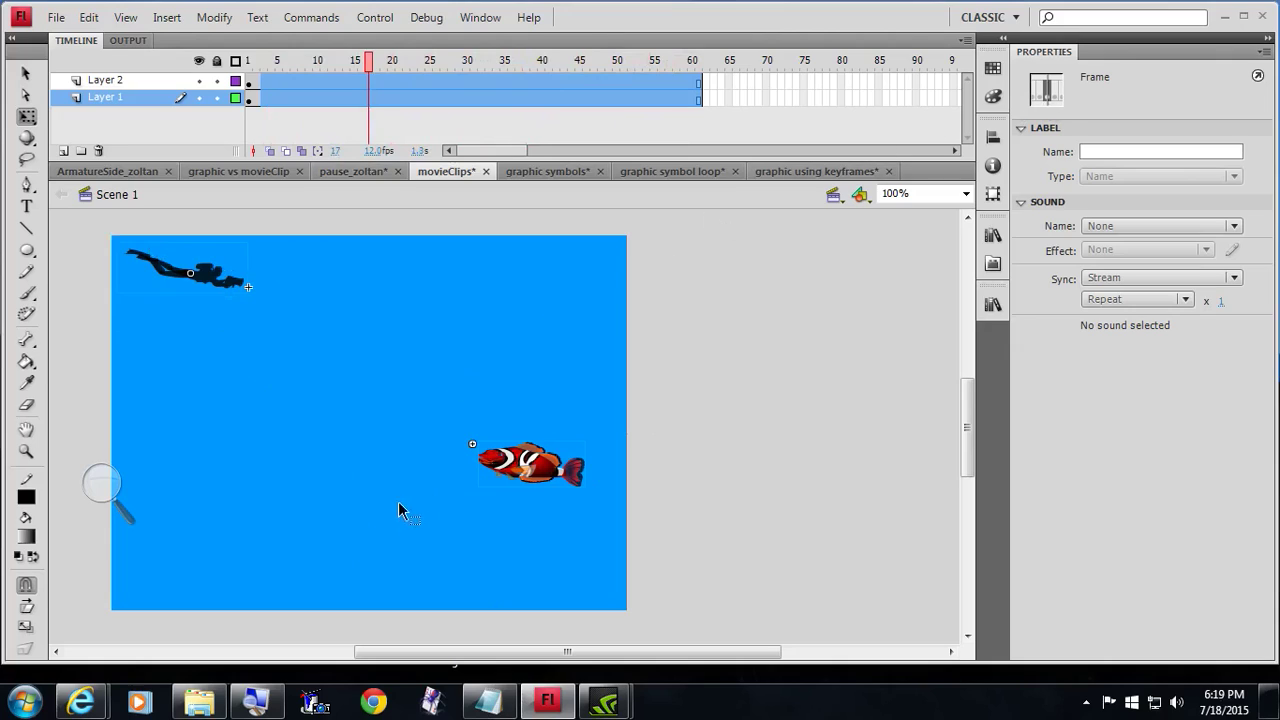
Change the clownfish instance's symbol type to Graphic and scrub to frame 26 to preview it.
{"action": "left_click", "coordinate": [530, 480]}
{"action": "left_click", "coordinate": [437, 520]}
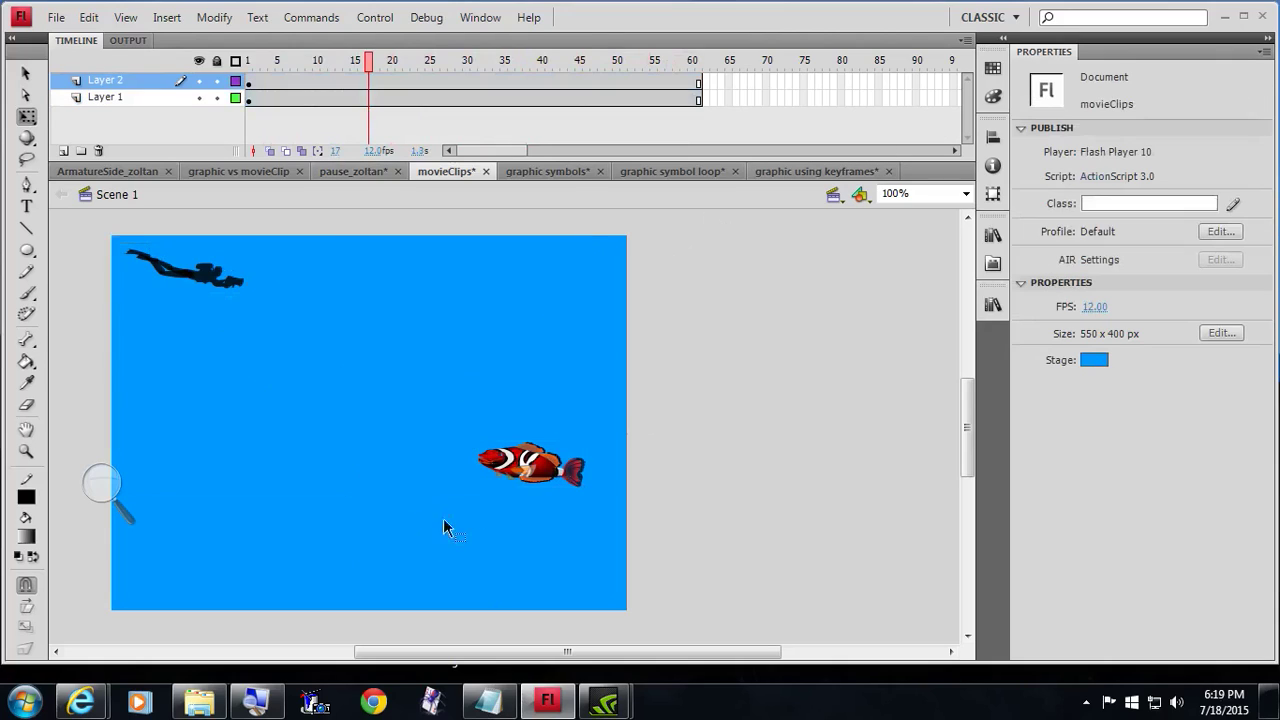
{"action": "left_click", "coordinate": [512, 485]}
{"action": "left_click", "coordinate": [1121, 105]}
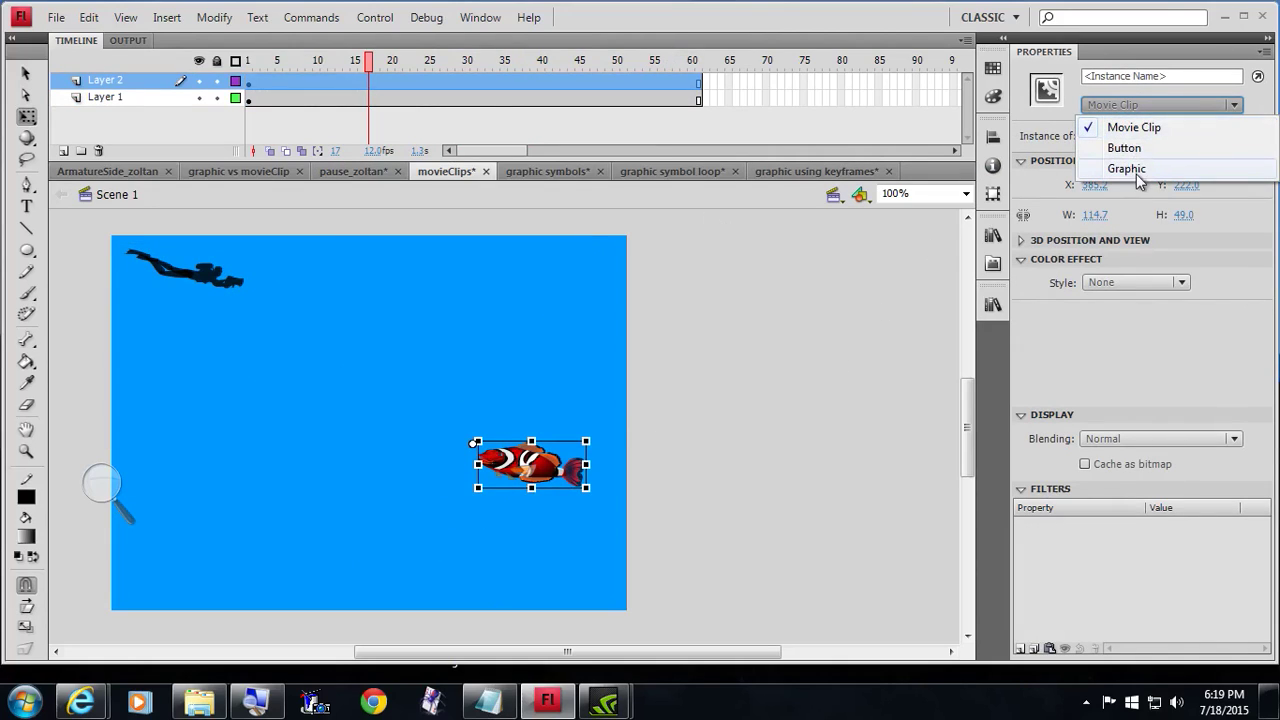
{"action": "left_click", "coordinate": [1130, 169]}
{"action": "left_click_drag", "start_coordinate": [365, 62], "coordinate": [432, 100]}
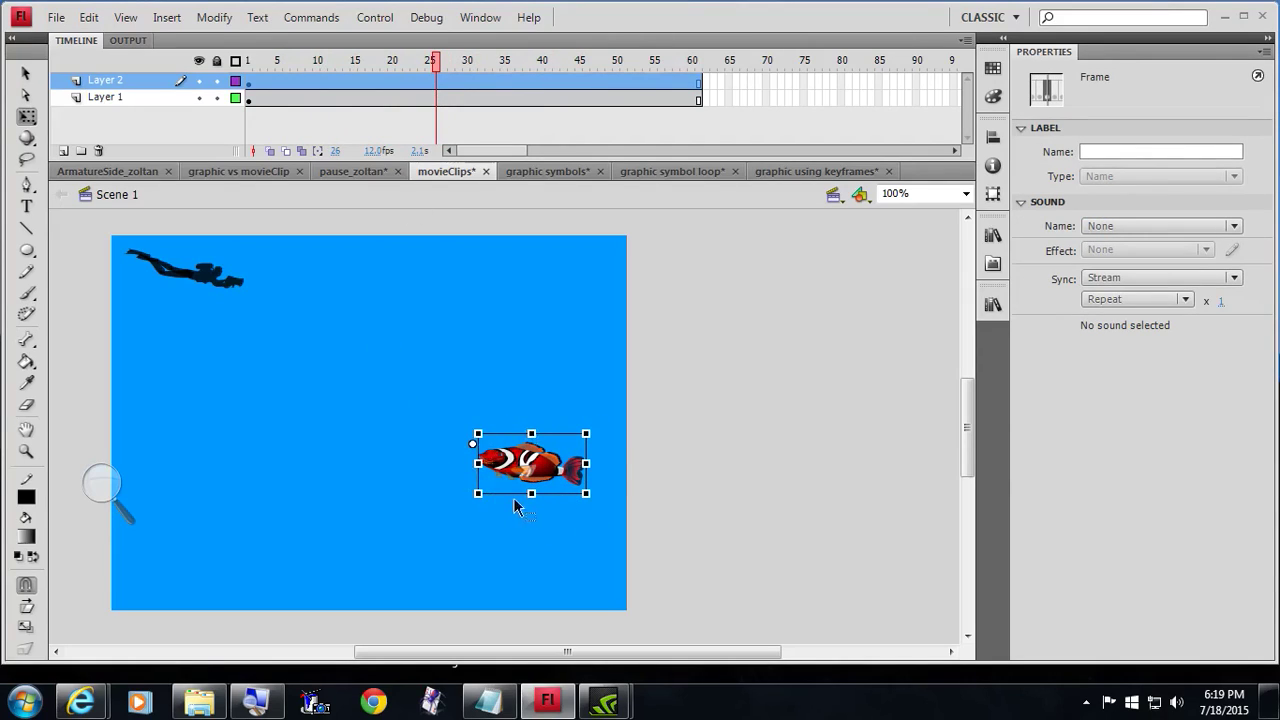
Select the diver and scrub back to frame 10 to examine its symbol type and looping settings.
{"action": "left_click", "coordinate": [182, 278]}
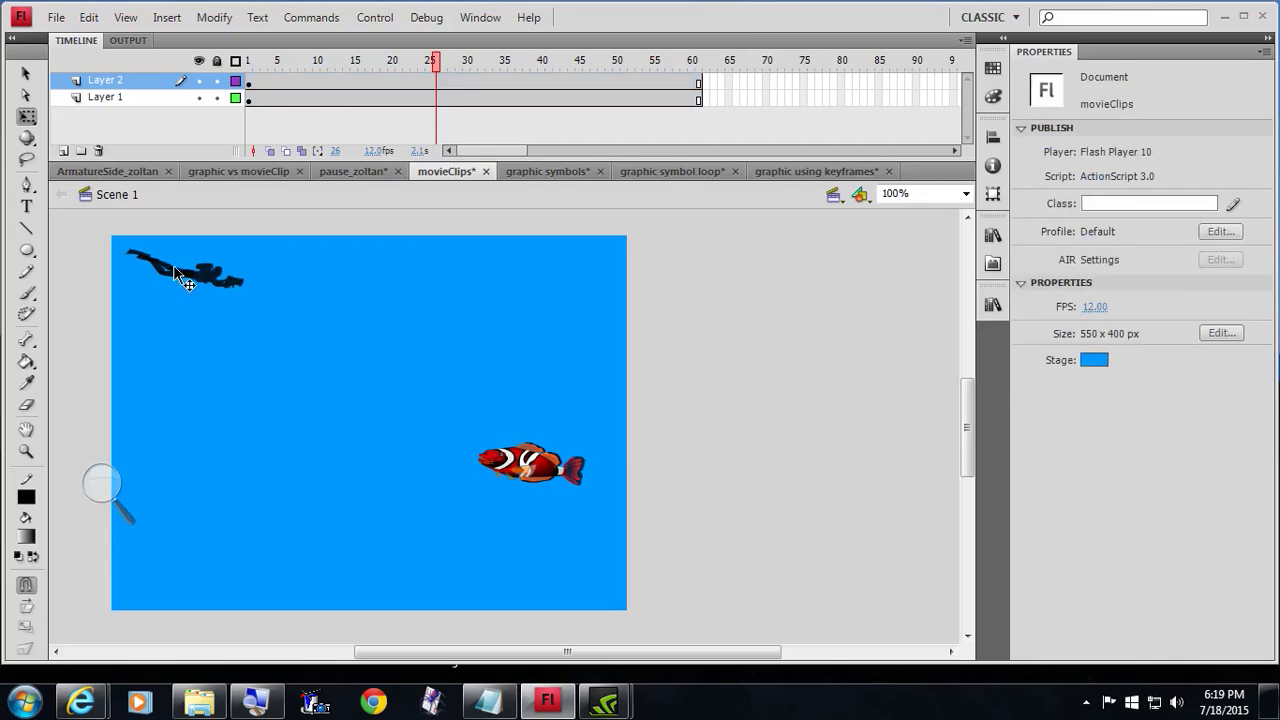
{"action": "left_click", "coordinate": [188, 276]}
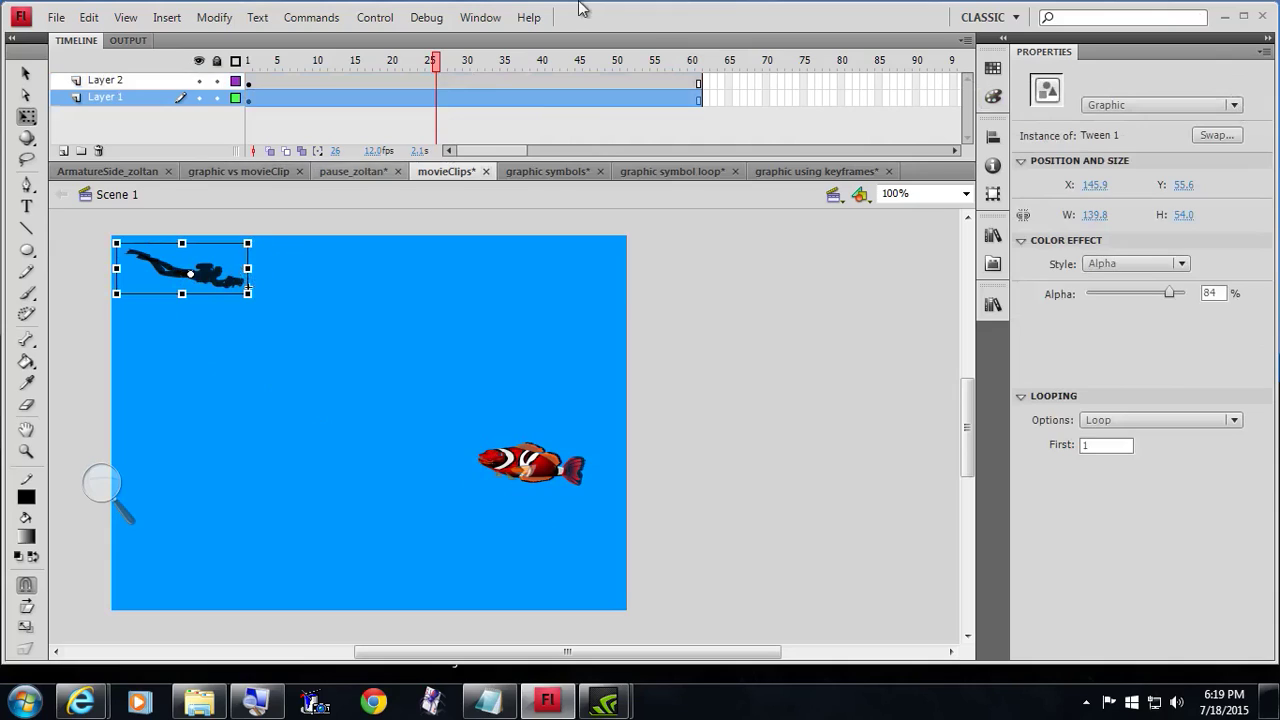
{"action": "left_click_drag", "start_coordinate": [438, 64], "coordinate": [317, 73]}
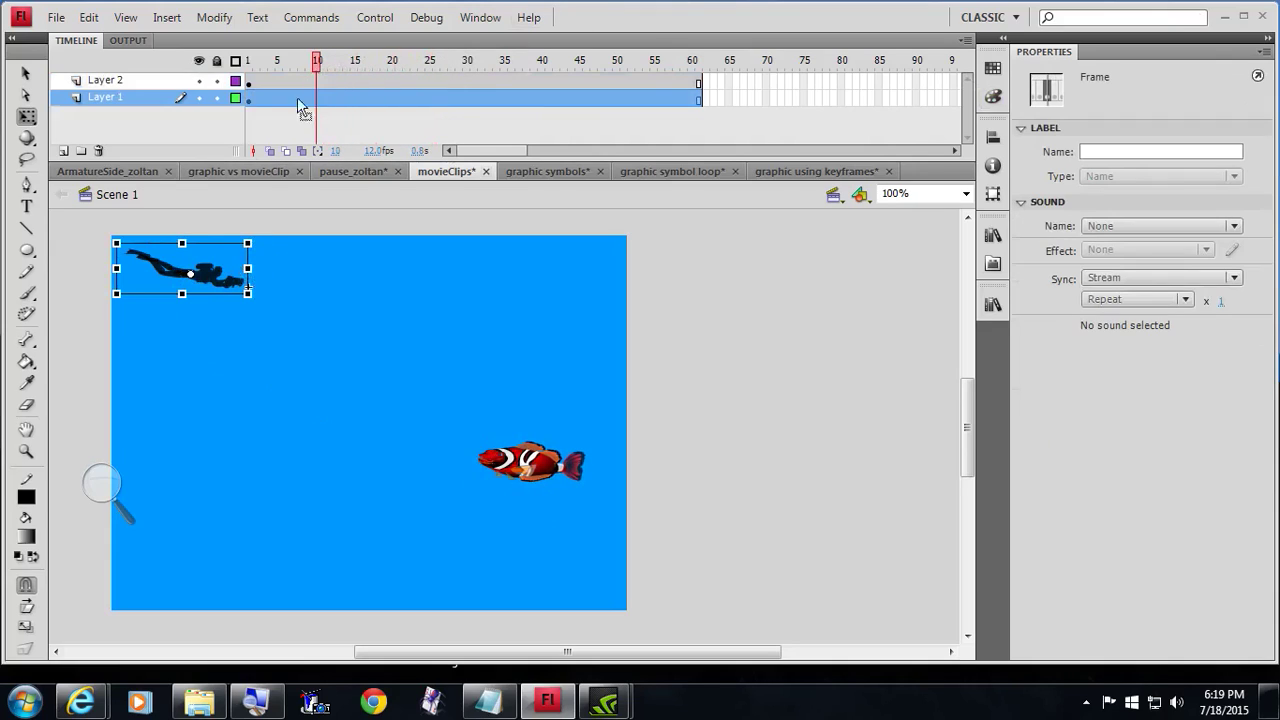
{"action": "left_click", "coordinate": [213, 281]}
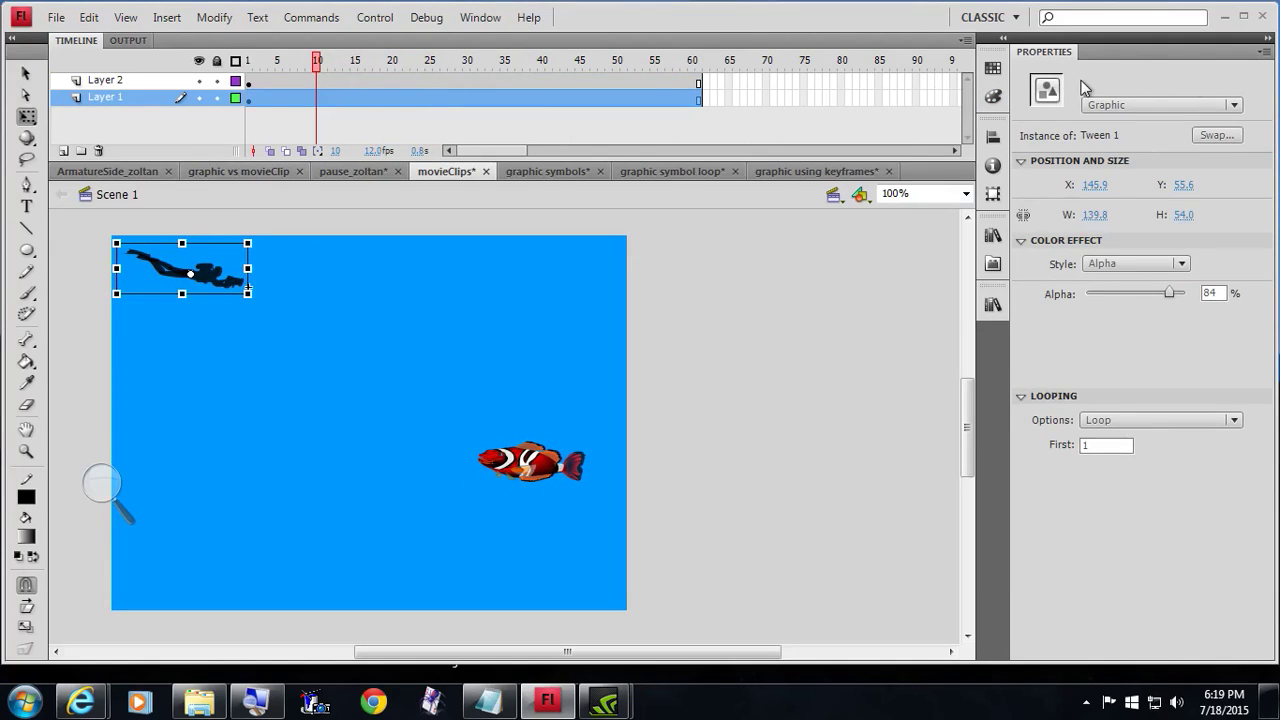
Return to frame 1 and change the diver instance's symbol type to Movie Clip.
{"action": "left_click_drag", "start_coordinate": [316, 61], "coordinate": [250, 64]}
{"action": "left_click", "coordinate": [249, 343]}
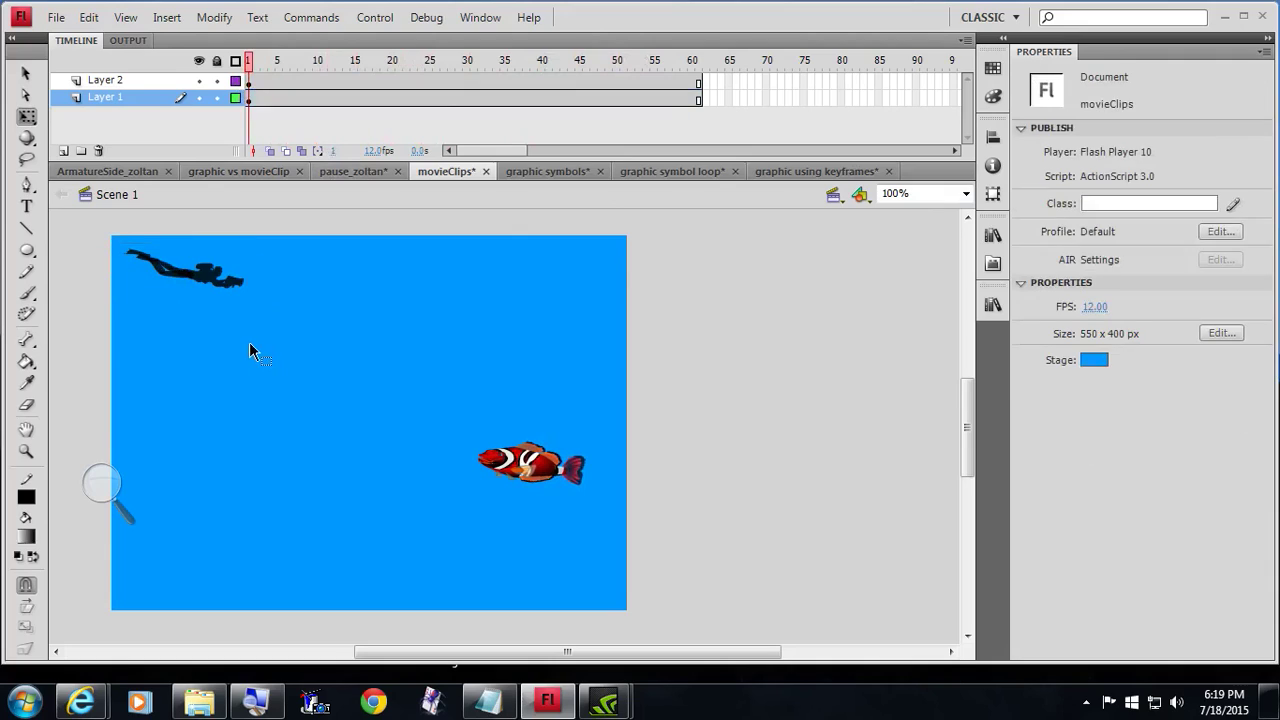
{"action": "left_click", "coordinate": [183, 279]}
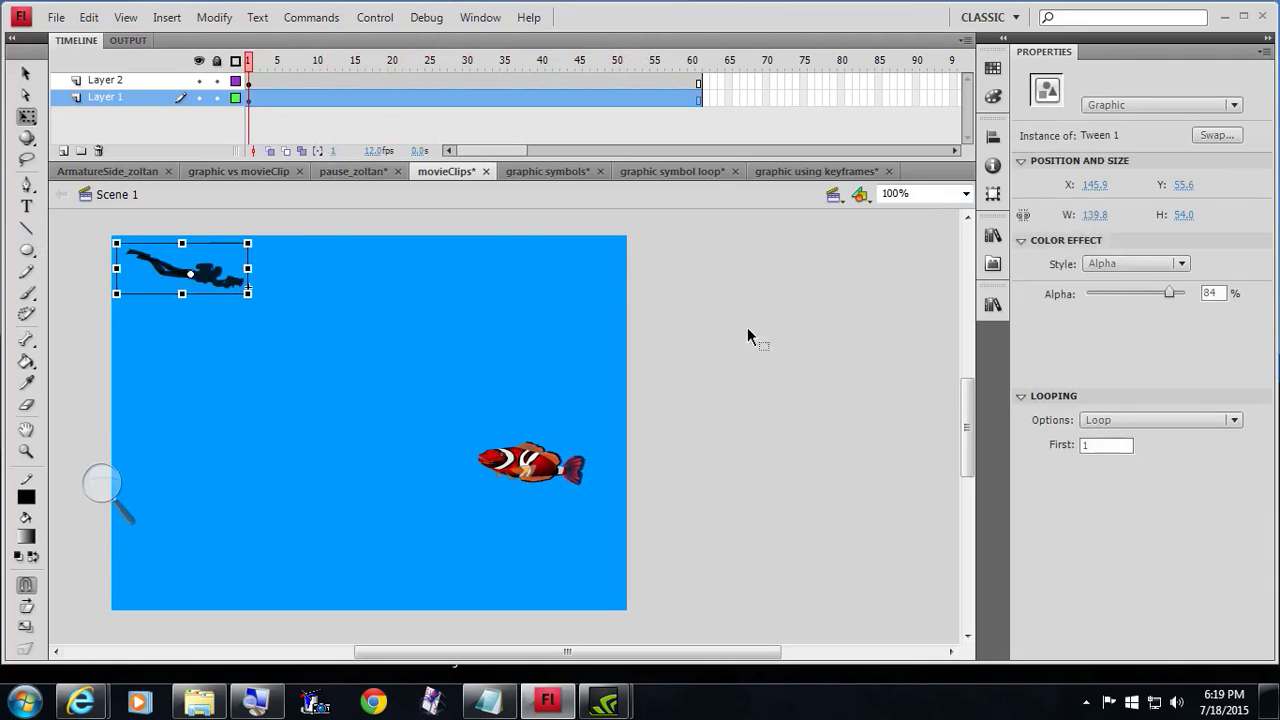
{"action": "left_click", "coordinate": [1232, 105]}
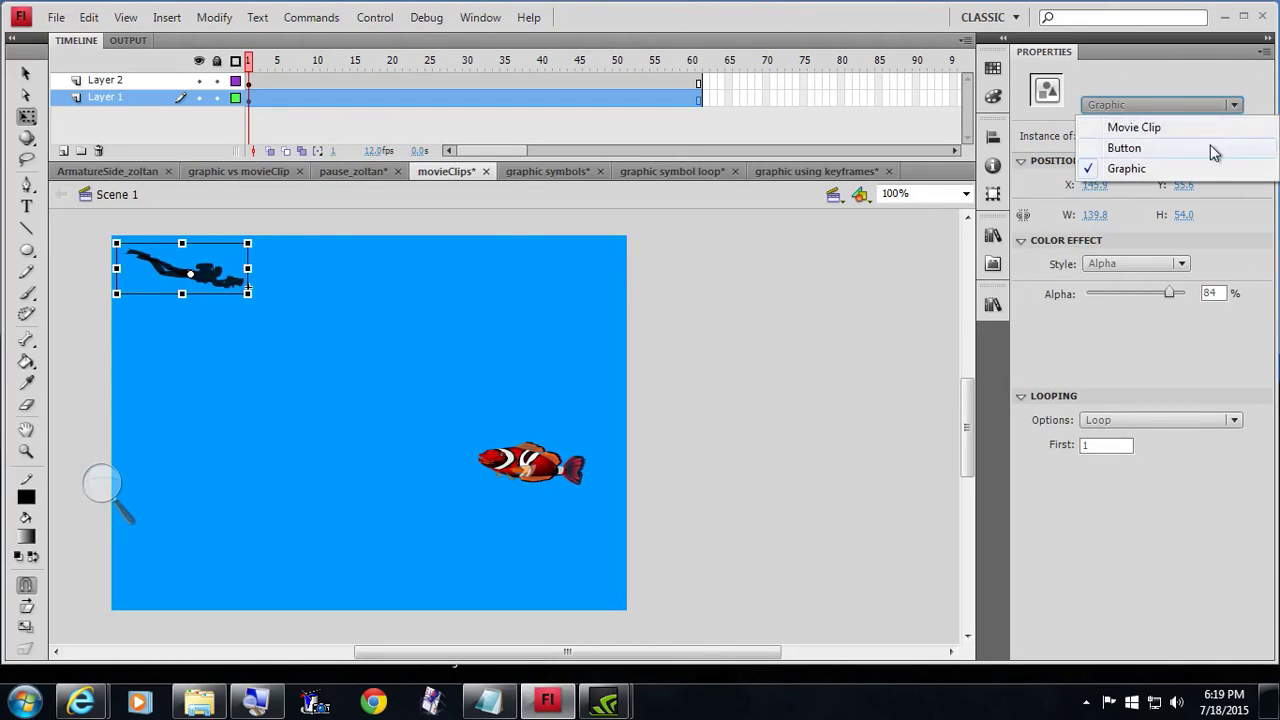
{"action": "left_click", "coordinate": [1203, 128]}
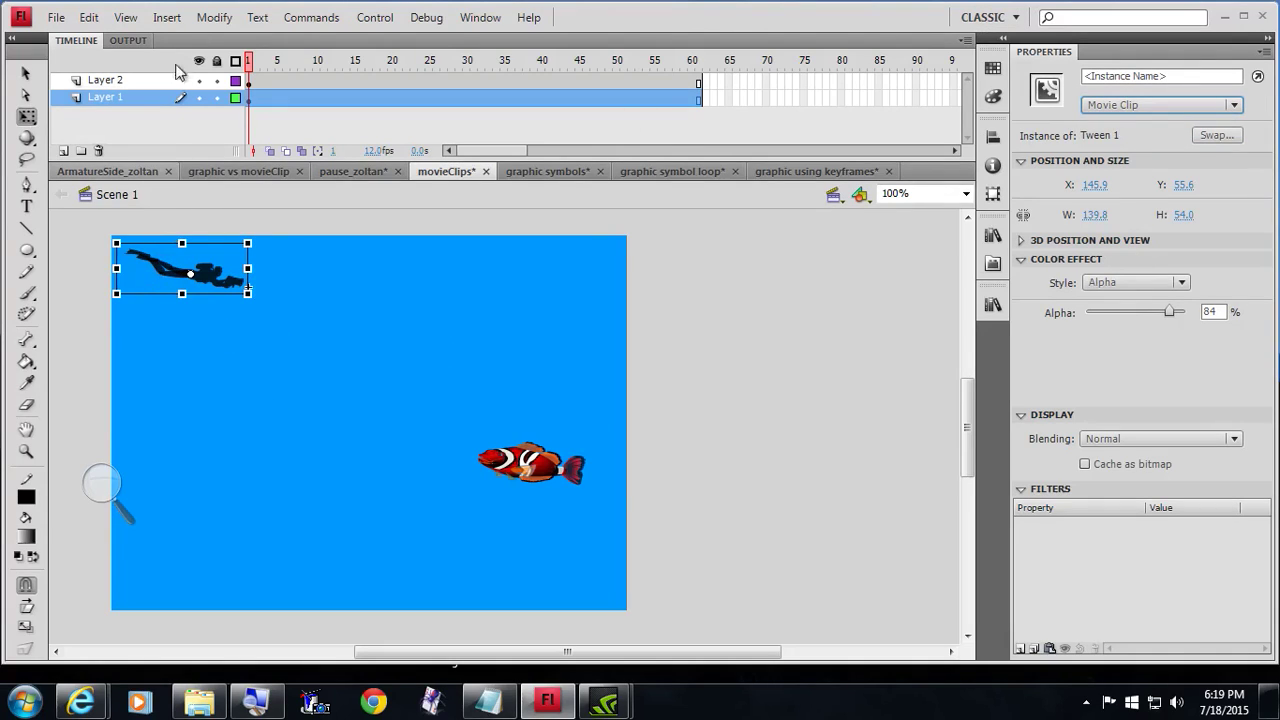
Examine the symbol types and advanced options offered when converting the diver to a symbol, and close without converting.
{"action": "left_click", "coordinate": [214, 17]}
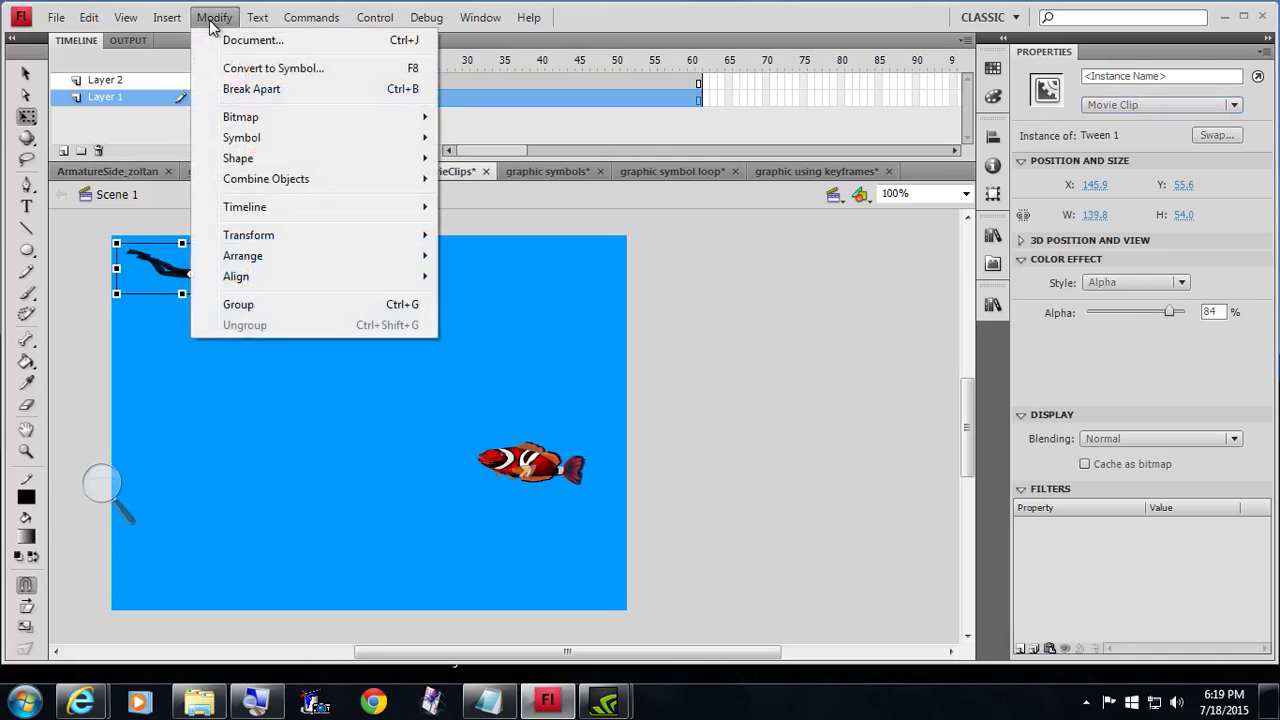
{"action": "left_click", "coordinate": [244, 75]}
{"action": "left_click", "coordinate": [616, 172]}
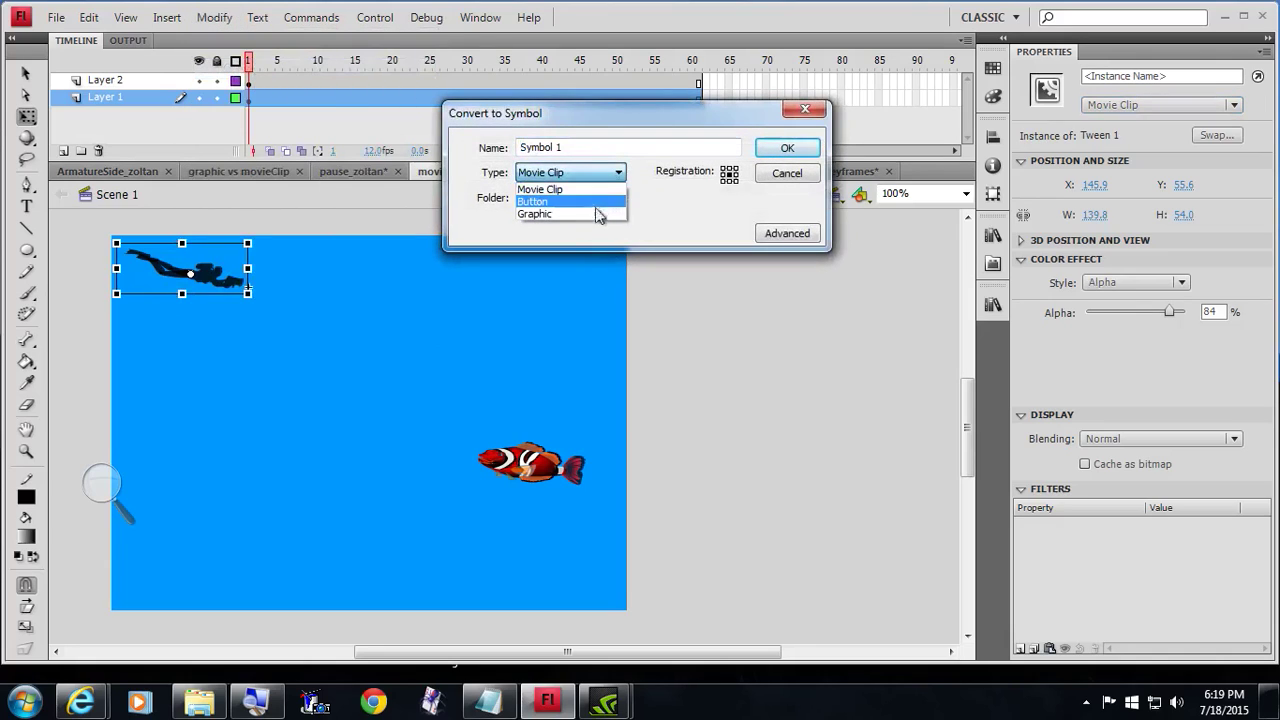
{"action": "left_click", "coordinate": [723, 214]}
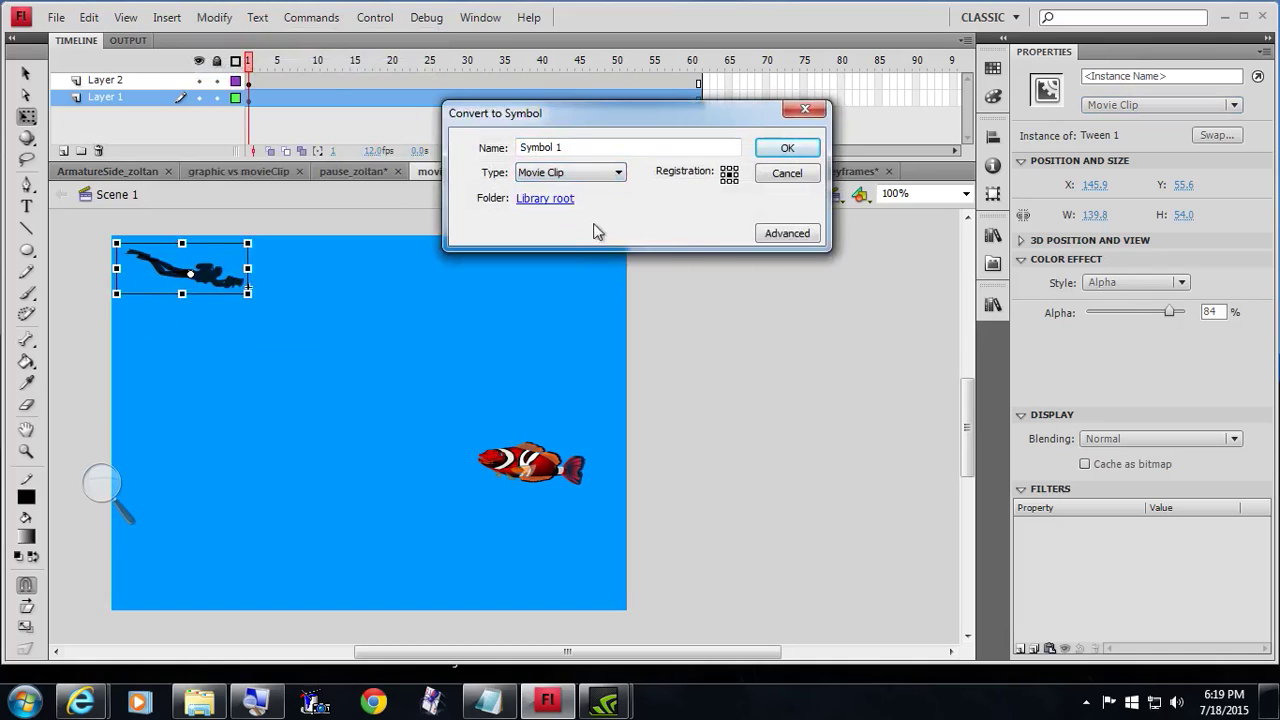
{"action": "left_click", "coordinate": [787, 233]}
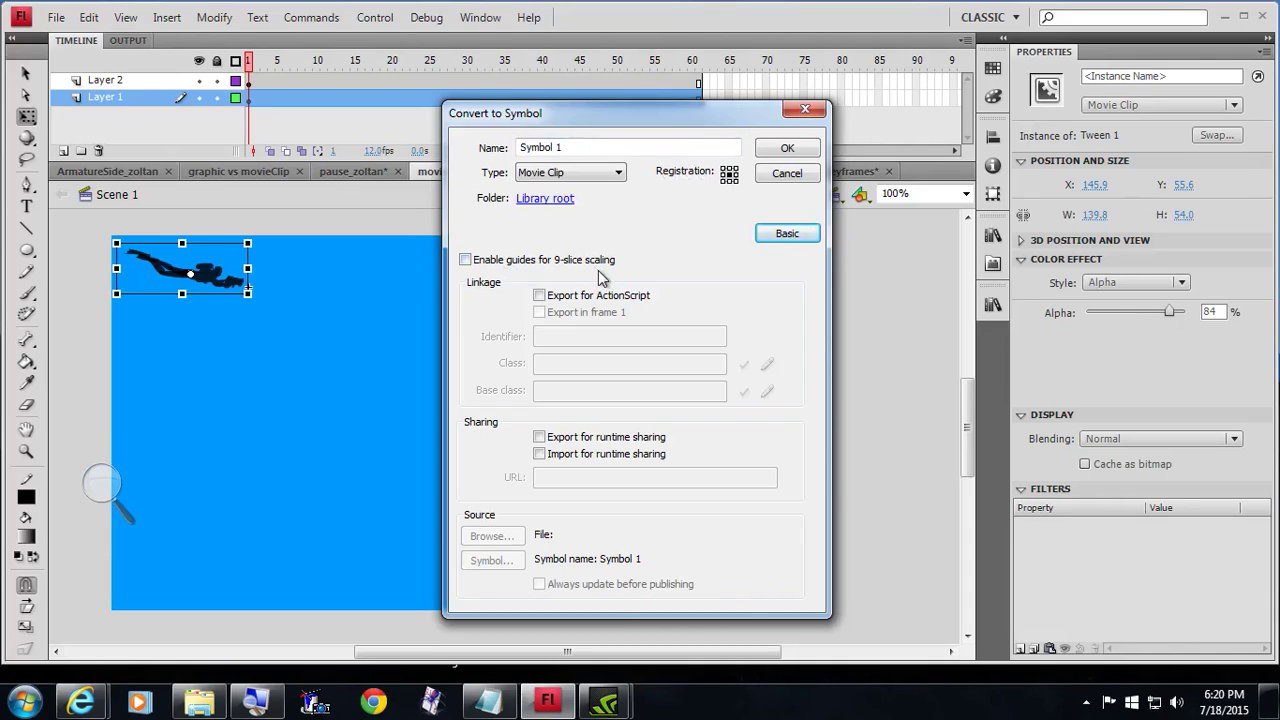
{"action": "left_click", "coordinate": [803, 110]}
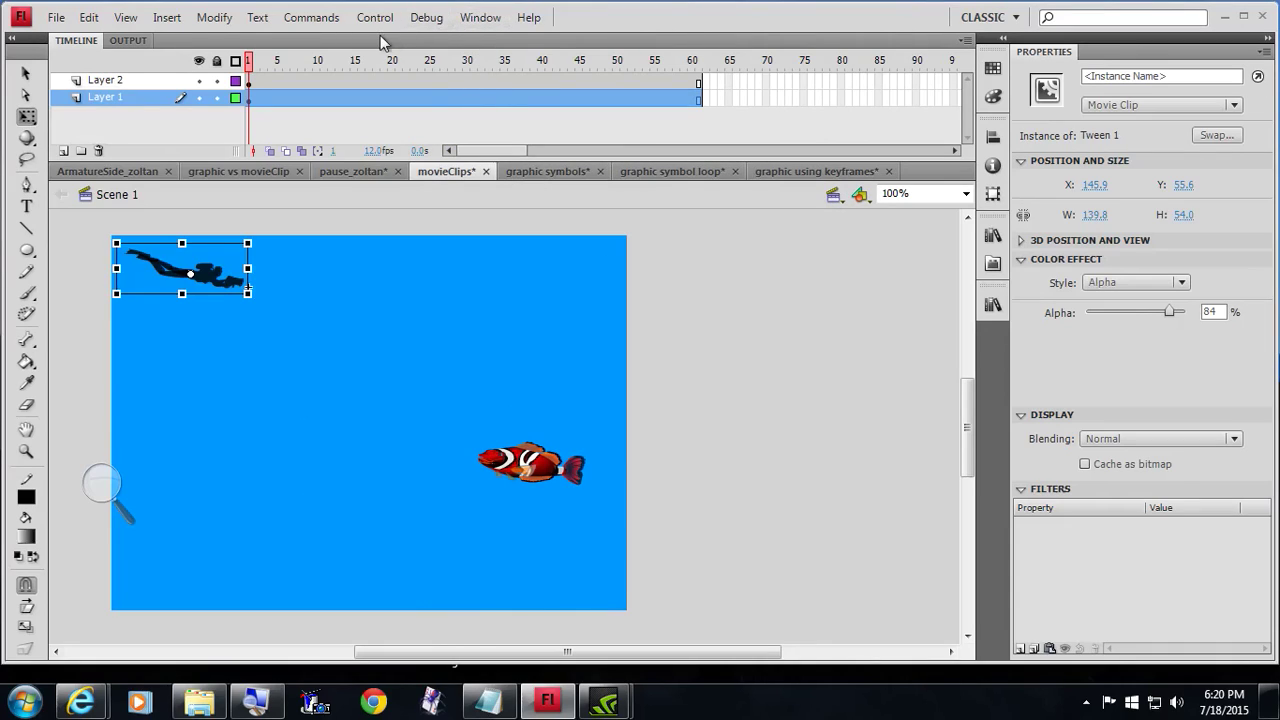
Open the "fish all of em" common library and move it beside the stage.
{"action": "left_click", "coordinate": [484, 20]}
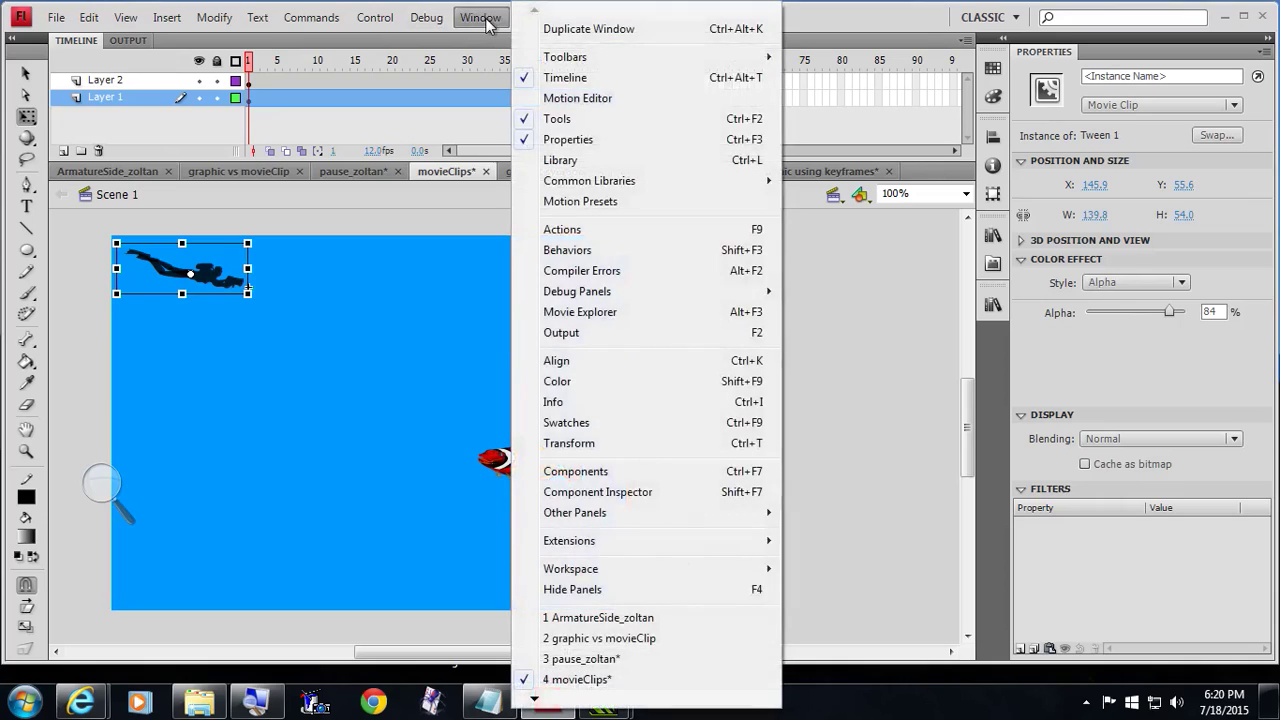
{"action": "mouse_move", "coordinate": [576, 185]}
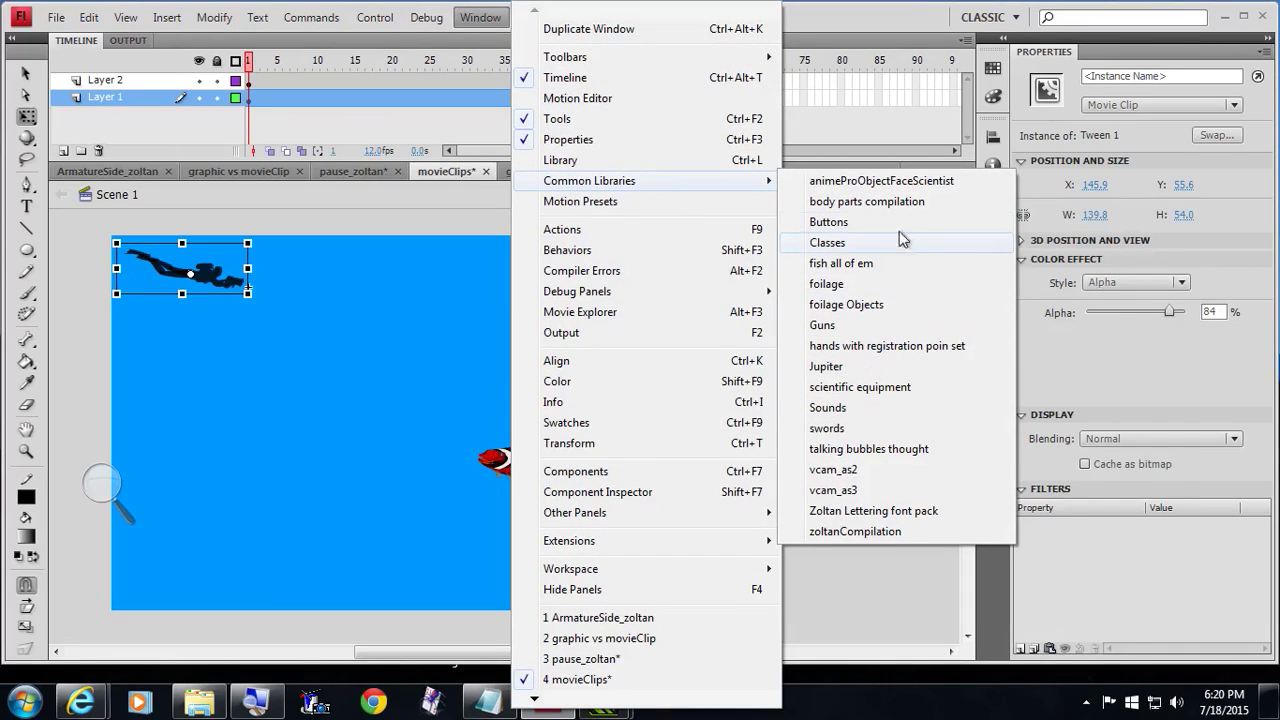
{"action": "left_click", "coordinate": [845, 262]}
{"action": "left_click_drag", "start_coordinate": [597, 266], "coordinate": [810, 213]}
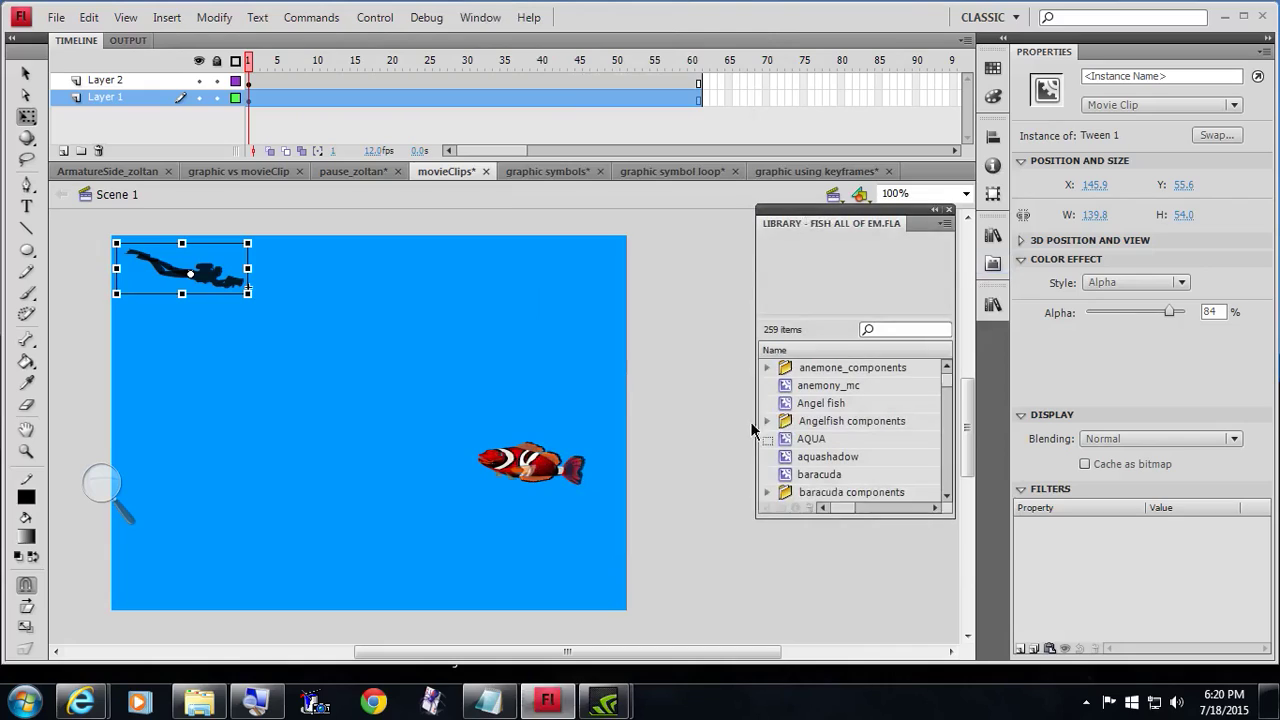
Preview several library symbols and place an instance of Bright_Angel_mc on the stage near the upper middle.
{"action": "left_click", "coordinate": [824, 393]}
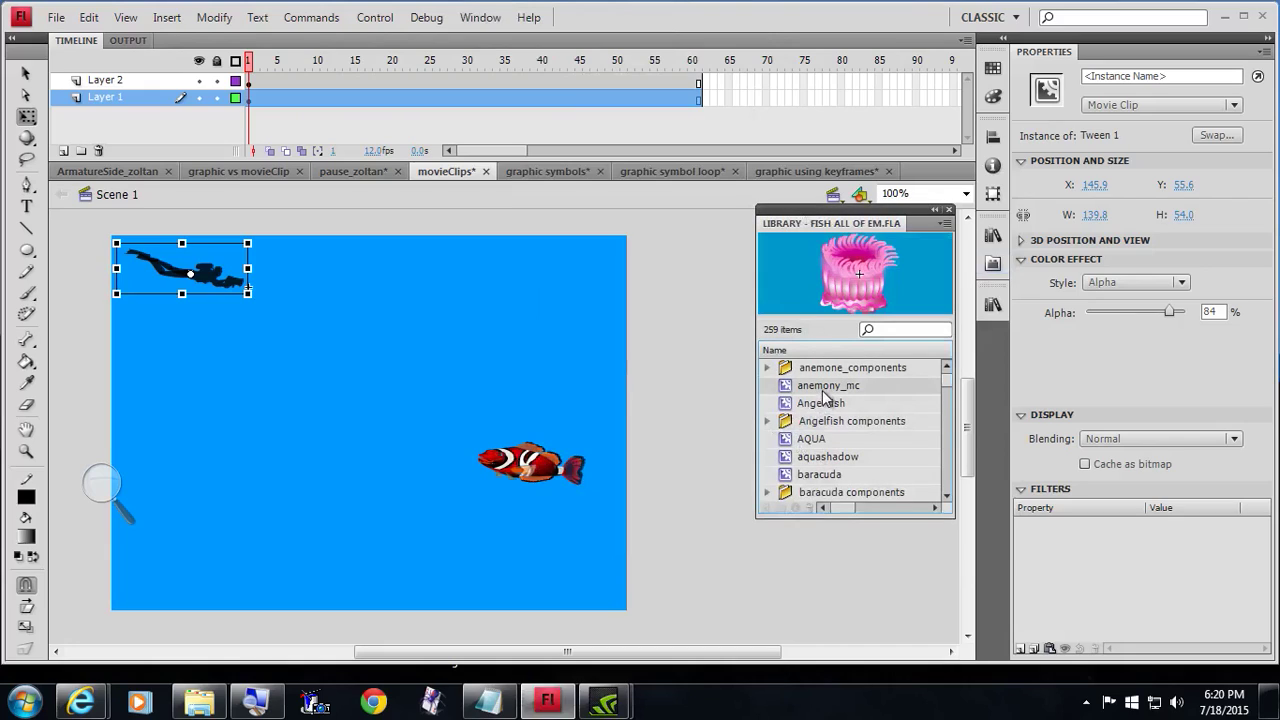
{"action": "left_click", "coordinate": [822, 440]}
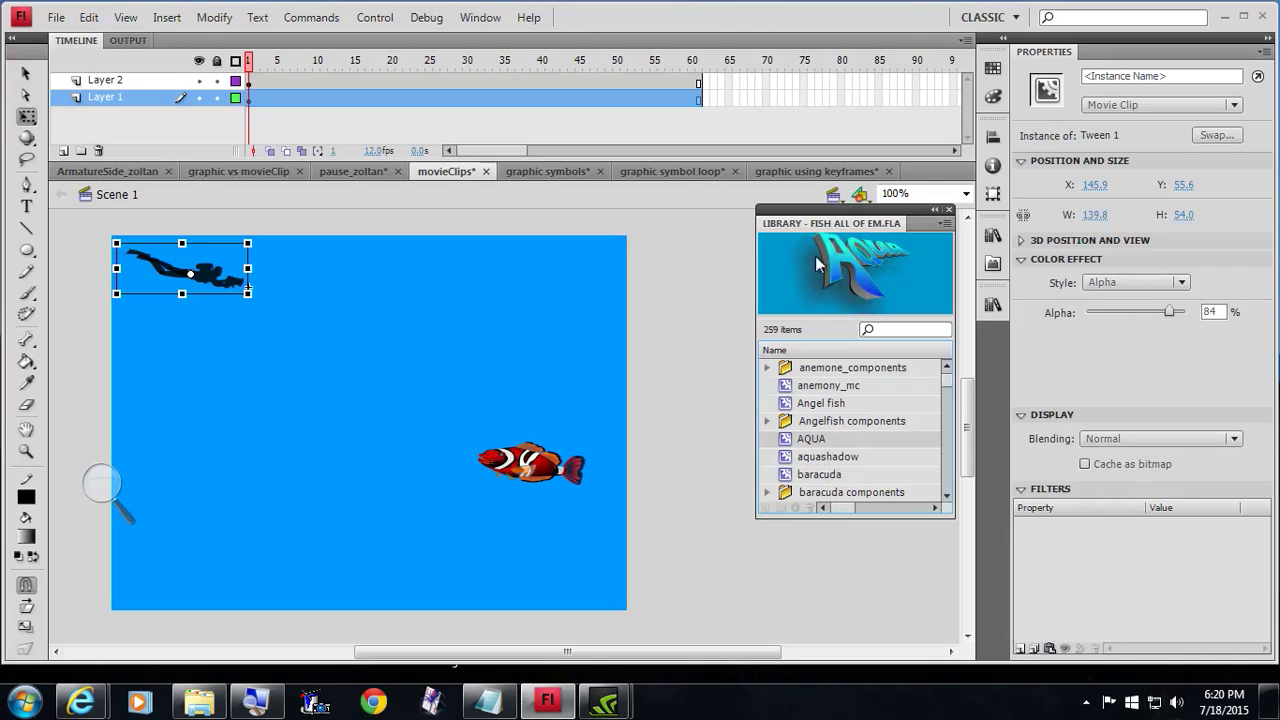
{"action": "left_click", "coordinate": [820, 476]}
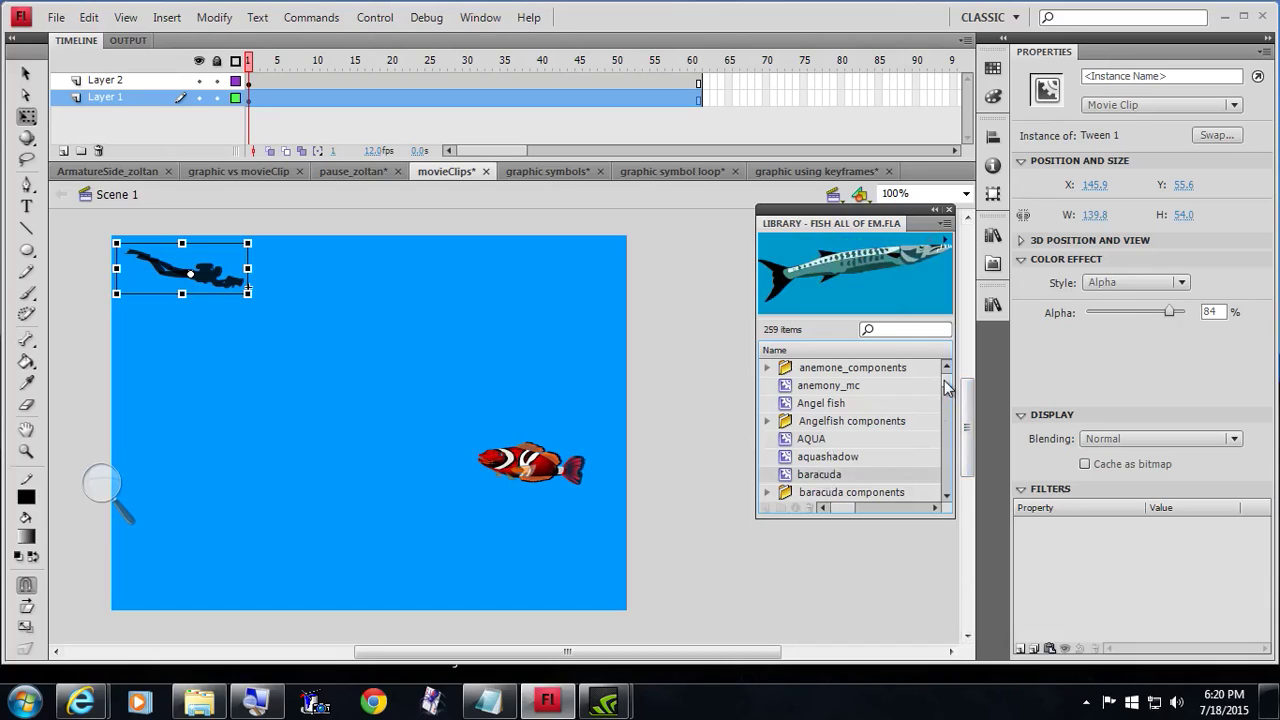
{"action": "scroll", "coordinate": [947, 390], "scroll_direction": "down", "scroll_amount": 5}
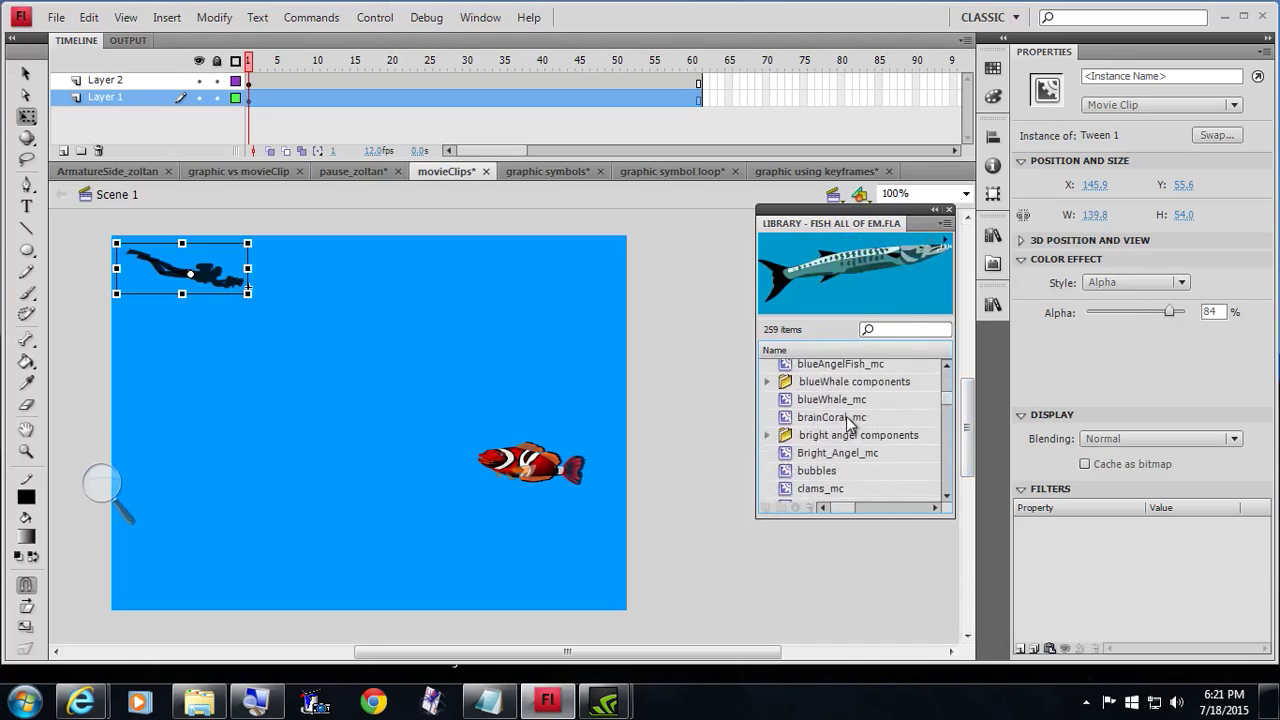
{"action": "left_click", "coordinate": [847, 420]}
{"action": "left_click", "coordinate": [844, 452]}
{"action": "left_click_drag", "start_coordinate": [872, 269], "coordinate": [424, 341]}
Scrub to frame 18, inspect the angelfish's nested timelines down to Tween 1, and return to Scene 1 with the fish selected.
{"action": "left_click_drag", "start_coordinate": [250, 58], "coordinate": [376, 60]}
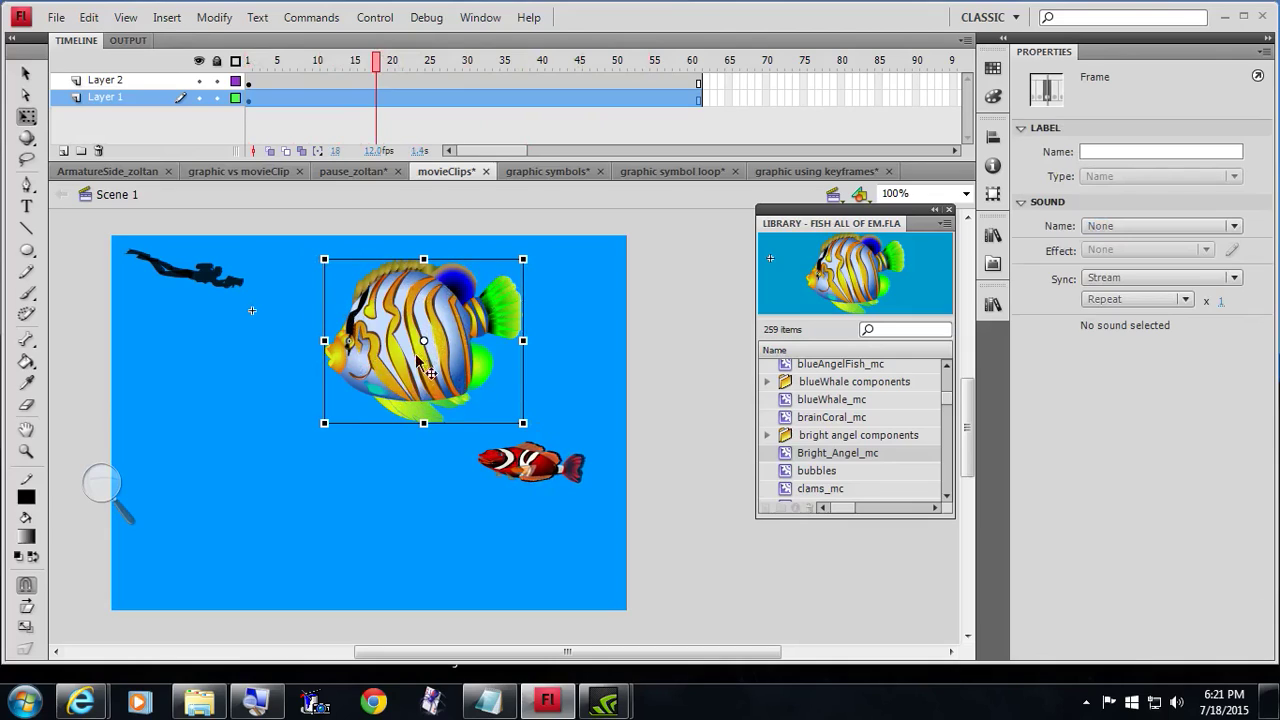
{"action": "double_click", "coordinate": [382, 318]}
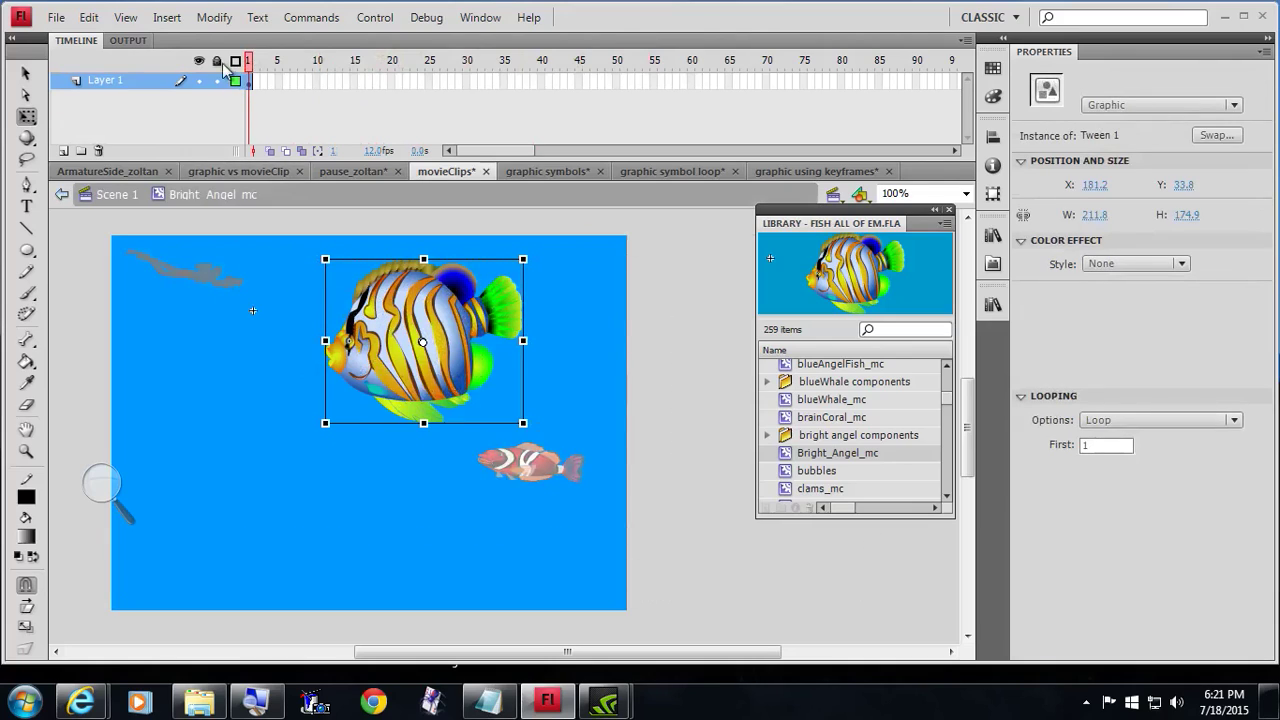
{"action": "double_click", "coordinate": [395, 332]}
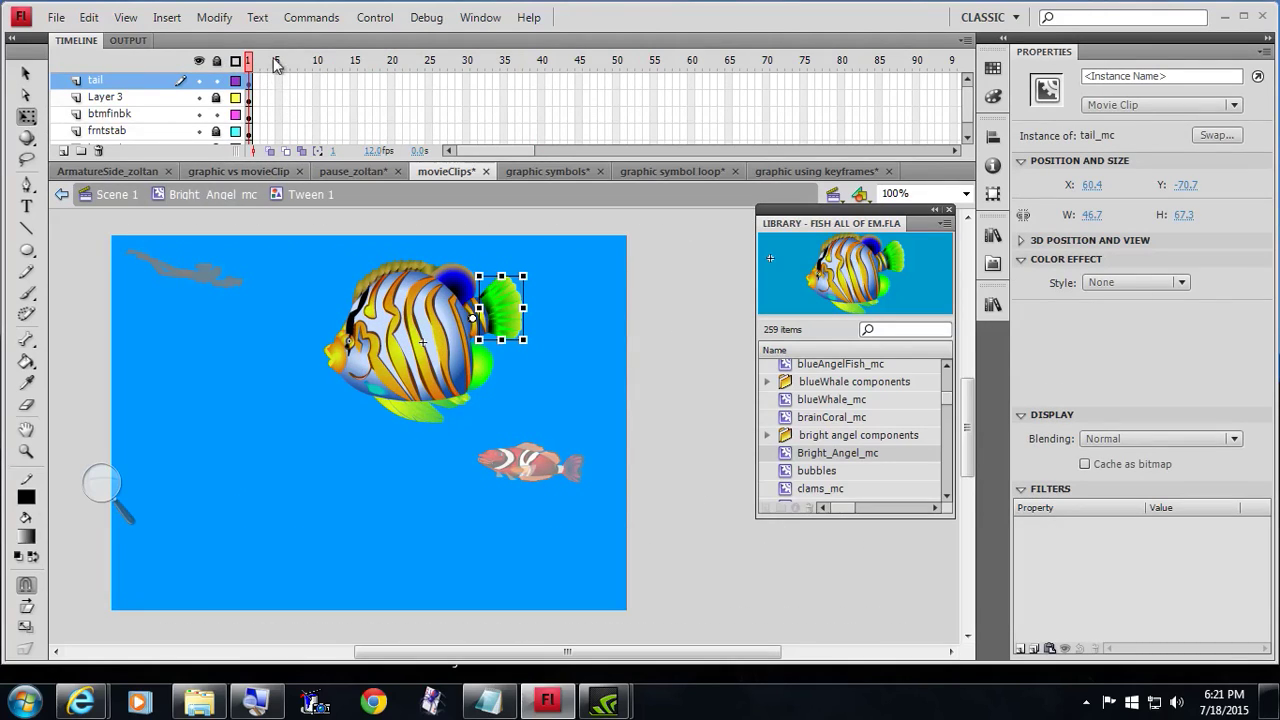
{"action": "double_click", "coordinate": [226, 366]}
{"action": "double_click", "coordinate": [215, 366]}
{"action": "left_click", "coordinate": [455, 290]}
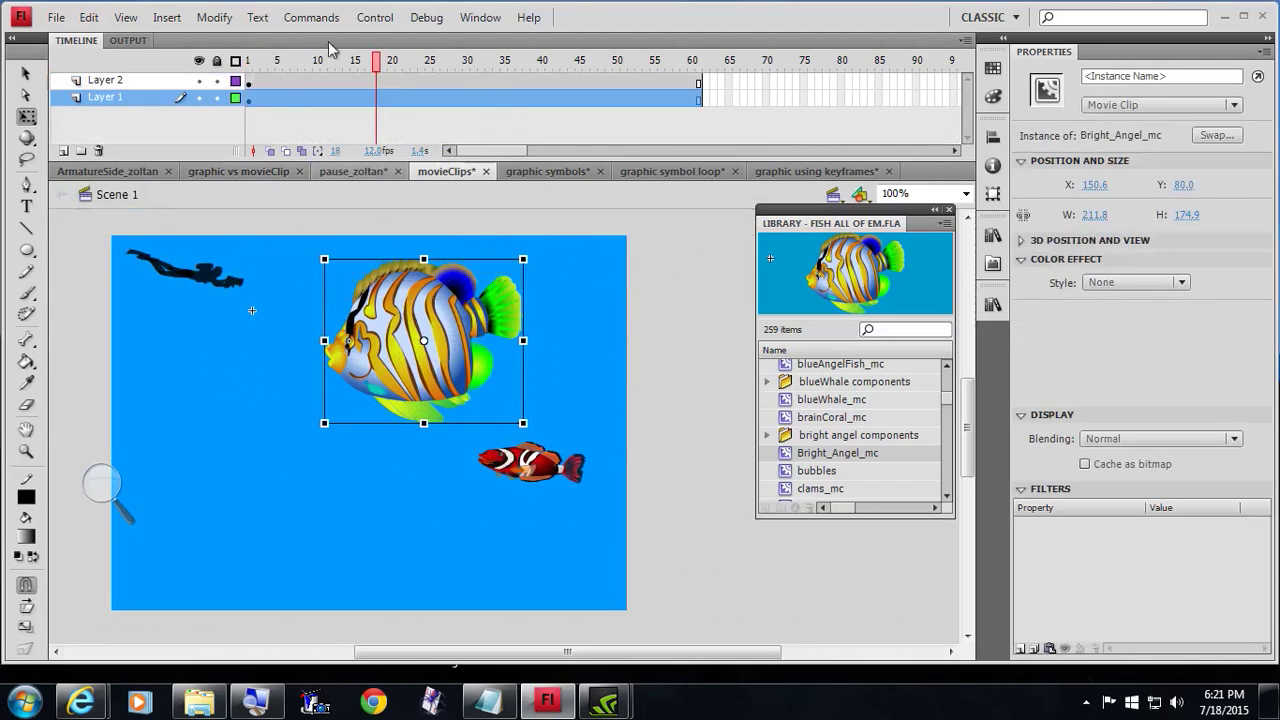
Test the movie to watch how the symbols play, and close the preview.
{"action": "left_click", "coordinate": [375, 17]}
{"action": "left_click", "coordinate": [440, 158]}
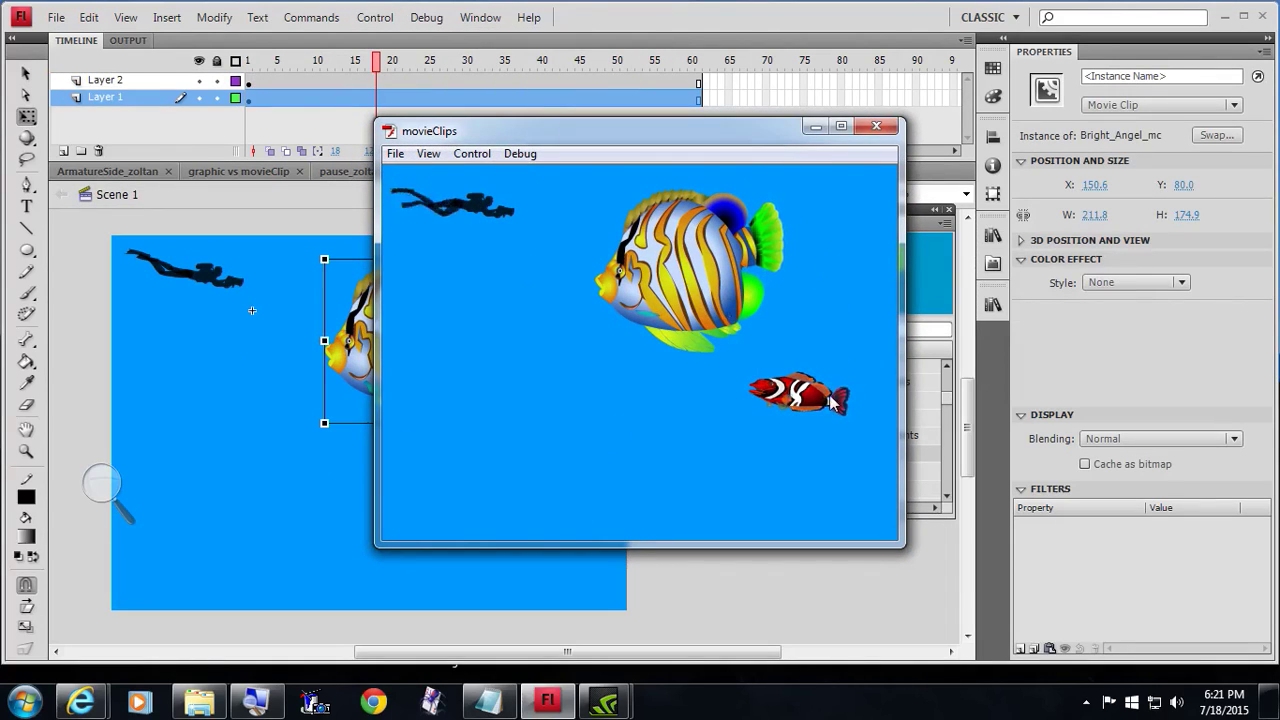
{"action": "left_click", "coordinate": [876, 126]}
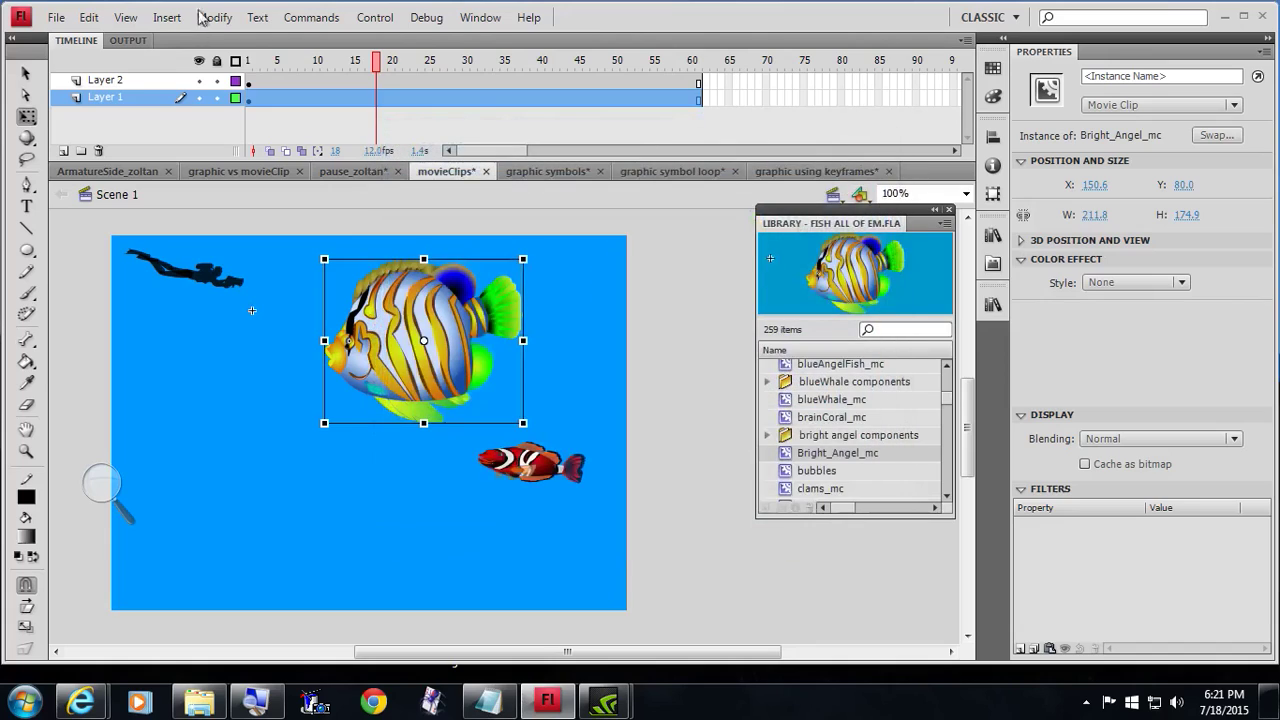
Change the clownfish instance's symbol type to Movie Clip.
{"action": "left_click", "coordinate": [530, 466]}
{"action": "left_click", "coordinate": [1233, 106]}
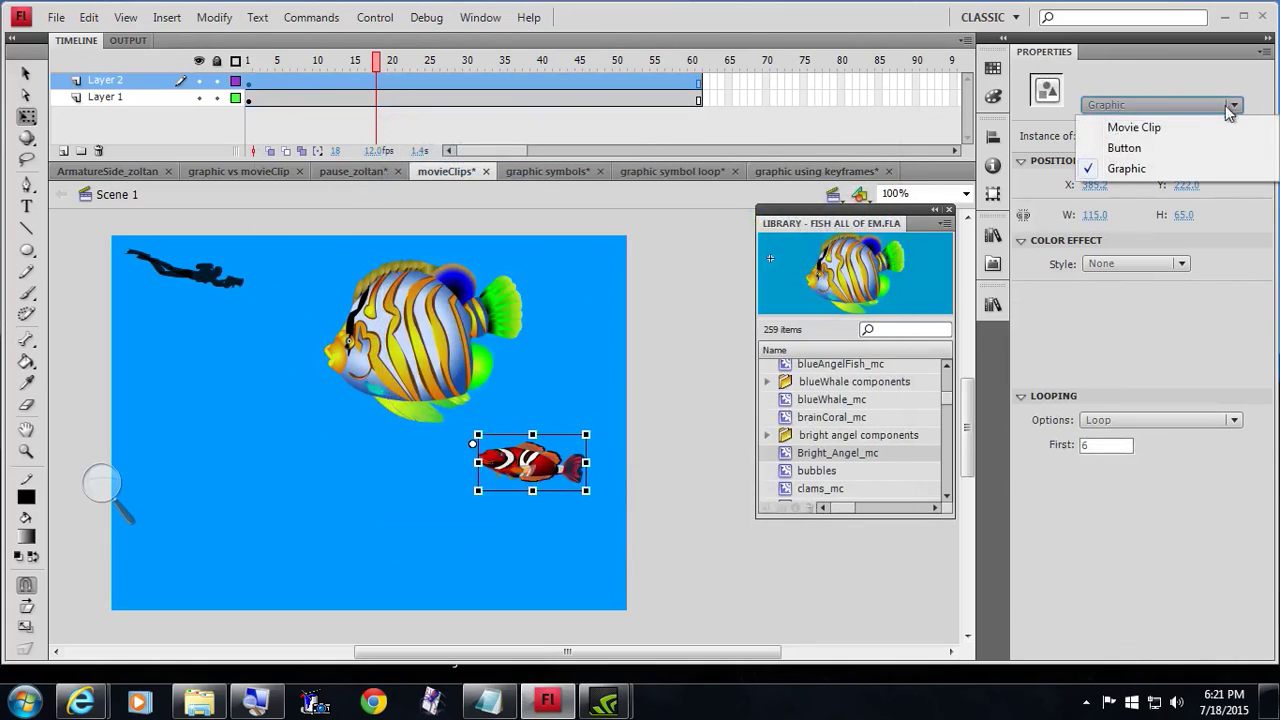
{"action": "left_click", "coordinate": [1160, 130]}
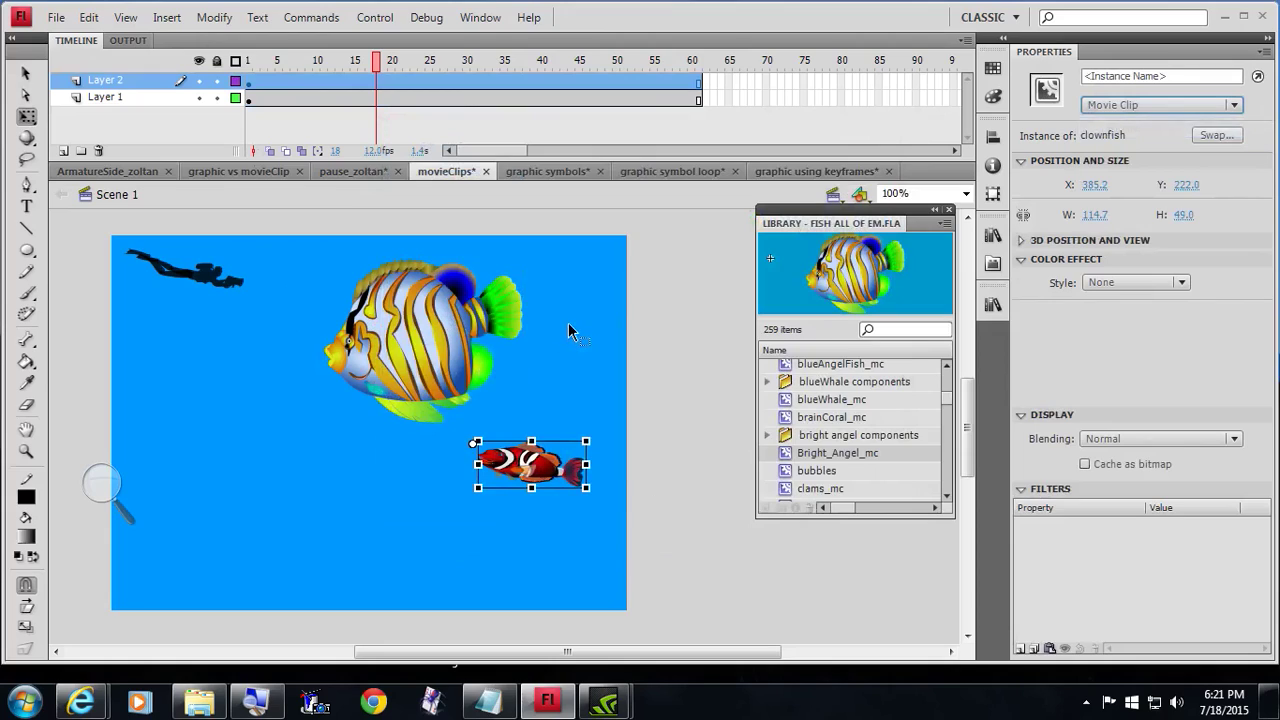
Move the angelfish to about X 300.6, Y 55 at the stage's upper right and add a layer above Layer 2.
{"action": "left_click_drag", "start_coordinate": [447, 329], "coordinate": [532, 328]}
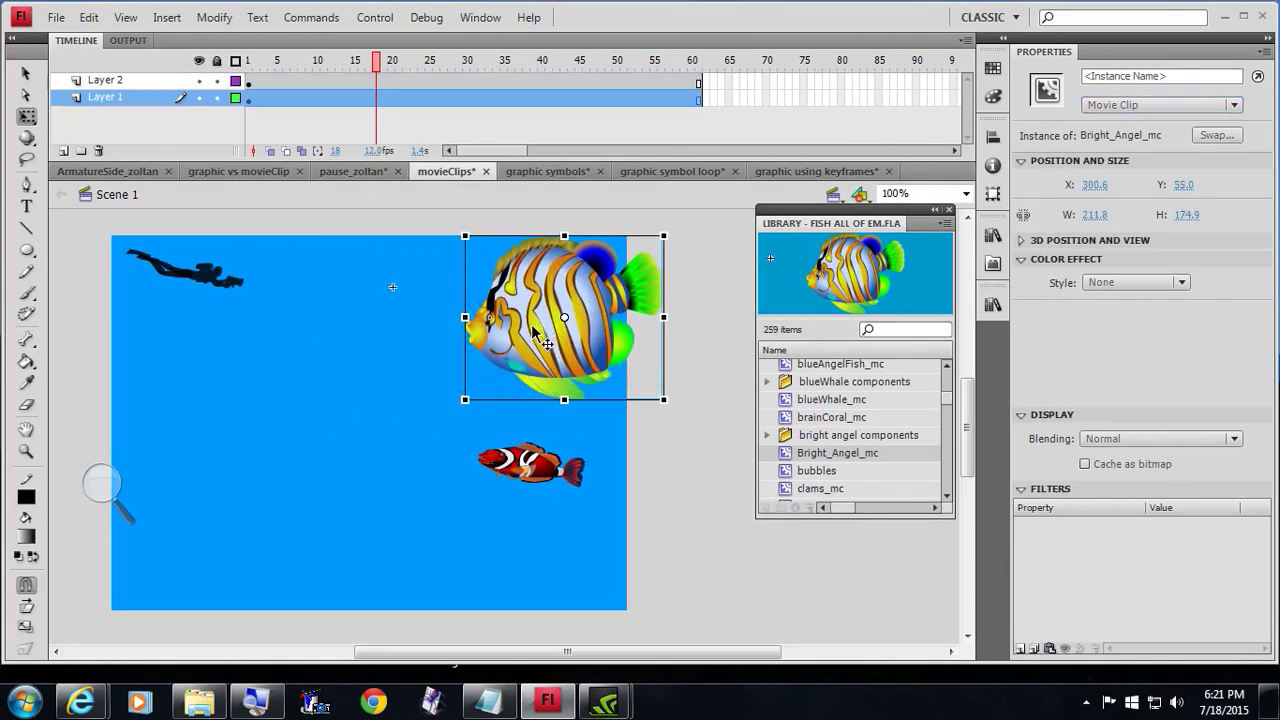
{"action": "left_click", "coordinate": [72, 82]}
{"action": "left_click", "coordinate": [62, 151]}
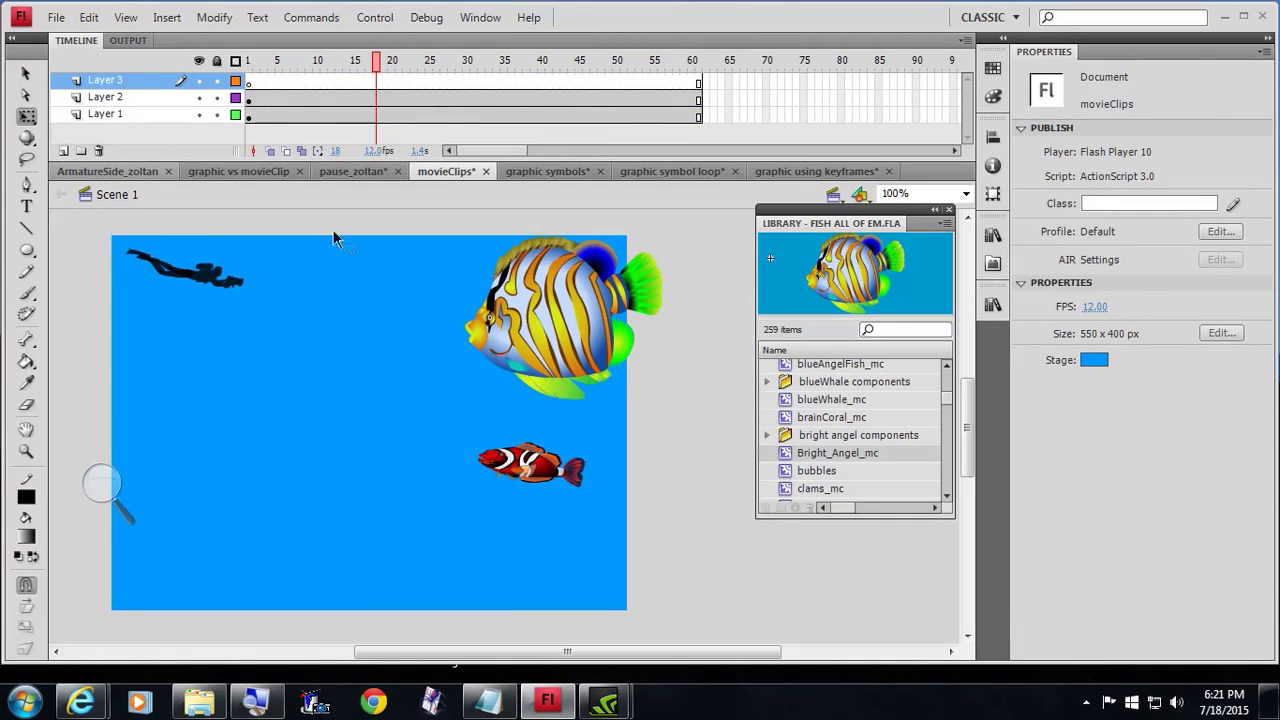
Copy the eye1 graphic instance from the "graphic symbols" document.
{"action": "left_click", "coordinate": [566, 171]}
{"action": "left_click", "coordinate": [533, 426]}
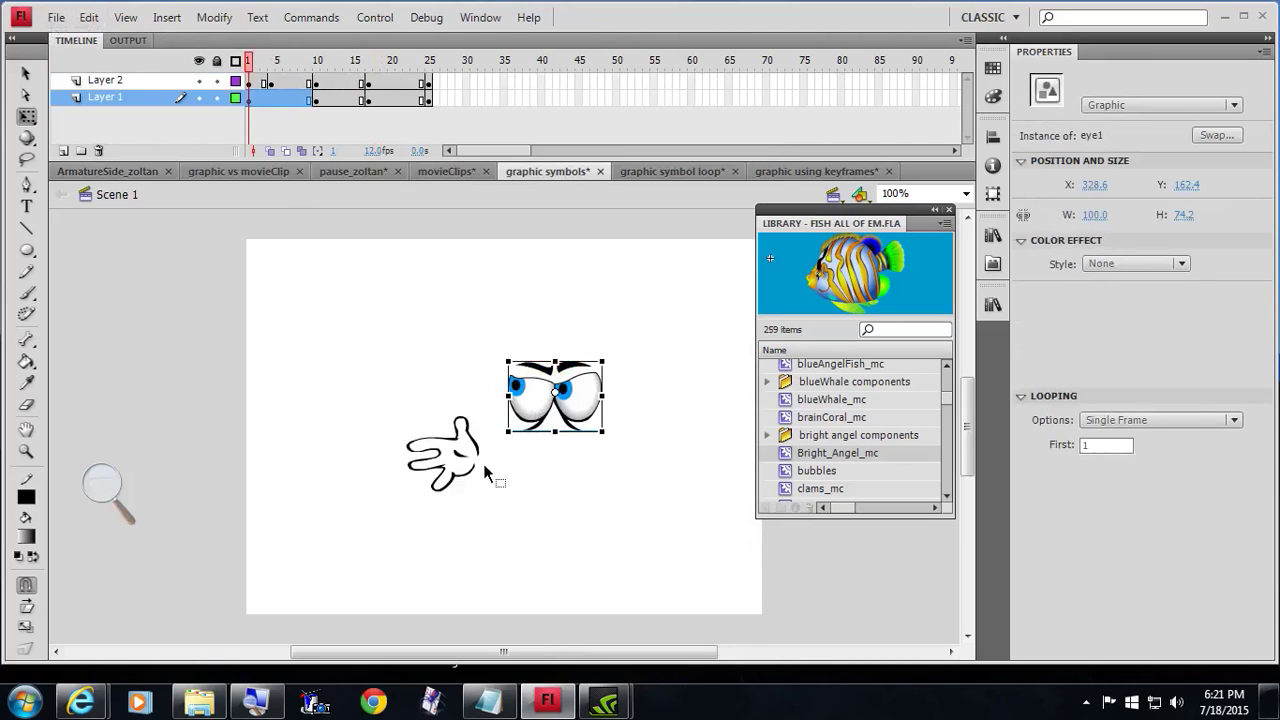
{"action": "left_click", "coordinate": [89, 17]}
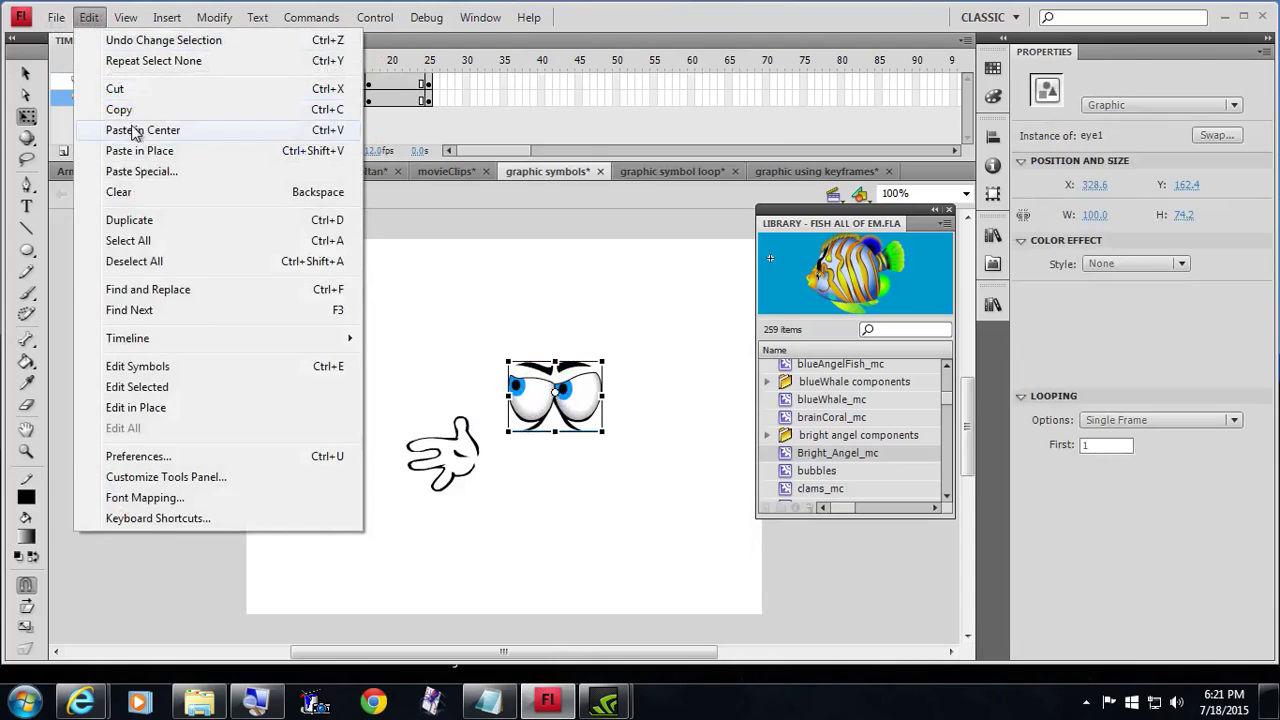
{"action": "left_click", "coordinate": [120, 108]}
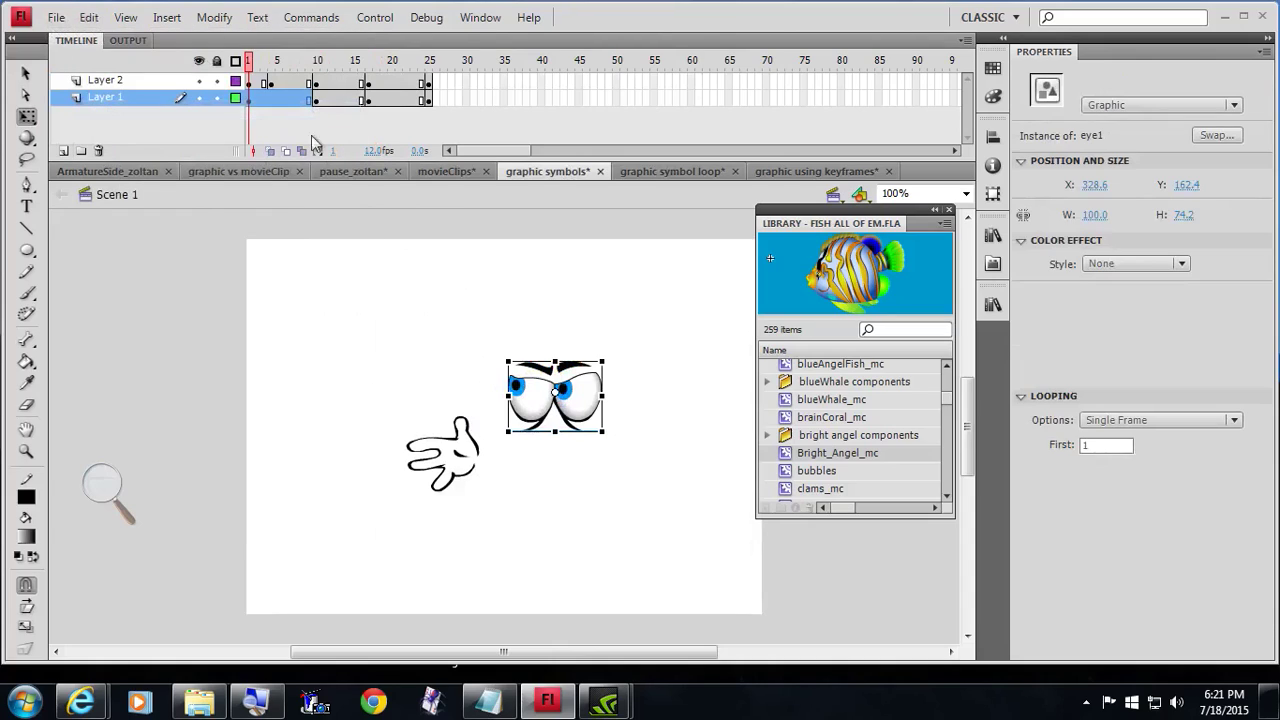
Paste the eyes into frame 1 of Layer 3 in the movieClips document and move them to about X 229.5, Y 156.
{"action": "left_click", "coordinate": [794, 170]}
{"action": "left_click", "coordinate": [665, 172]}
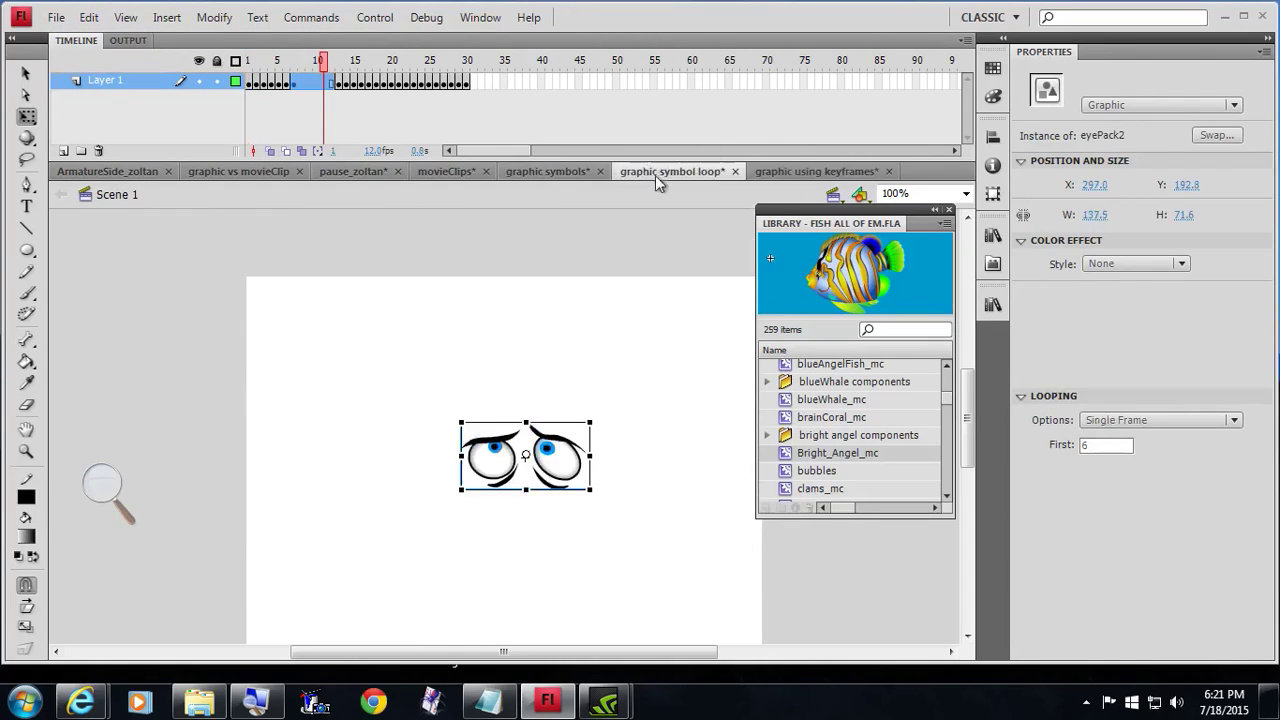
{"action": "left_click", "coordinate": [548, 171]}
{"action": "left_click", "coordinate": [454, 170]}
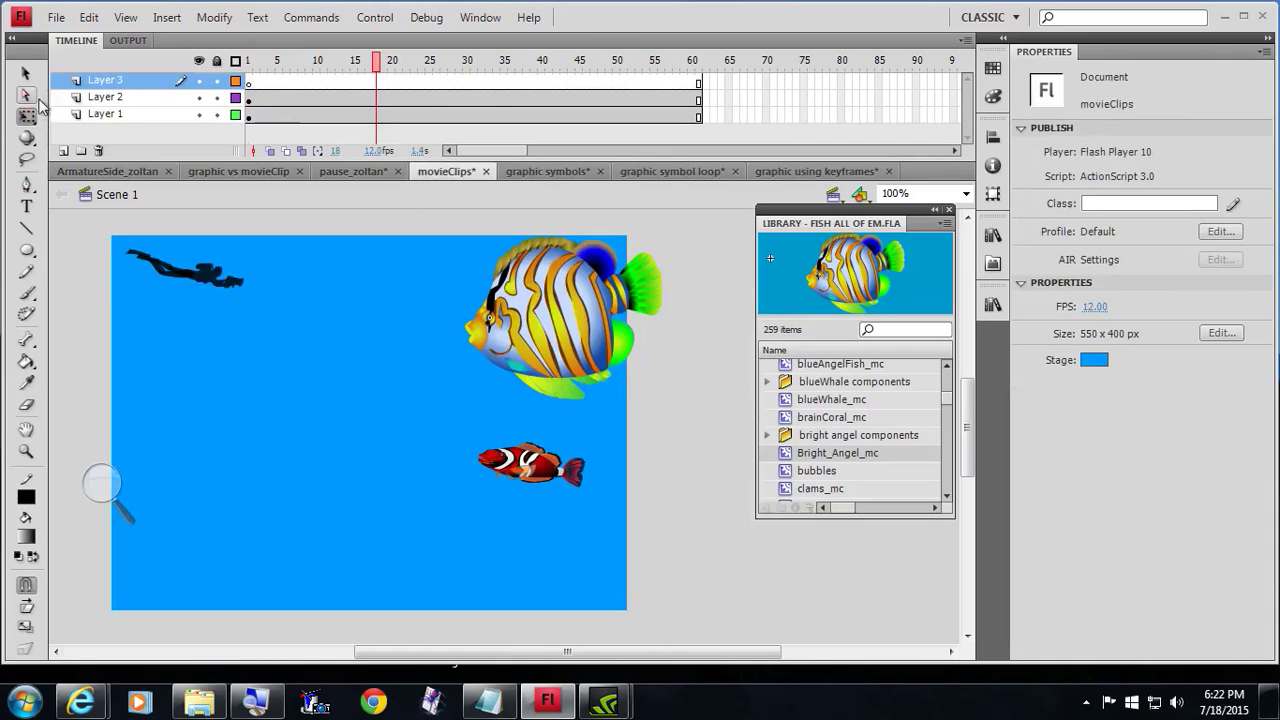
{"action": "left_click", "coordinate": [254, 80]}
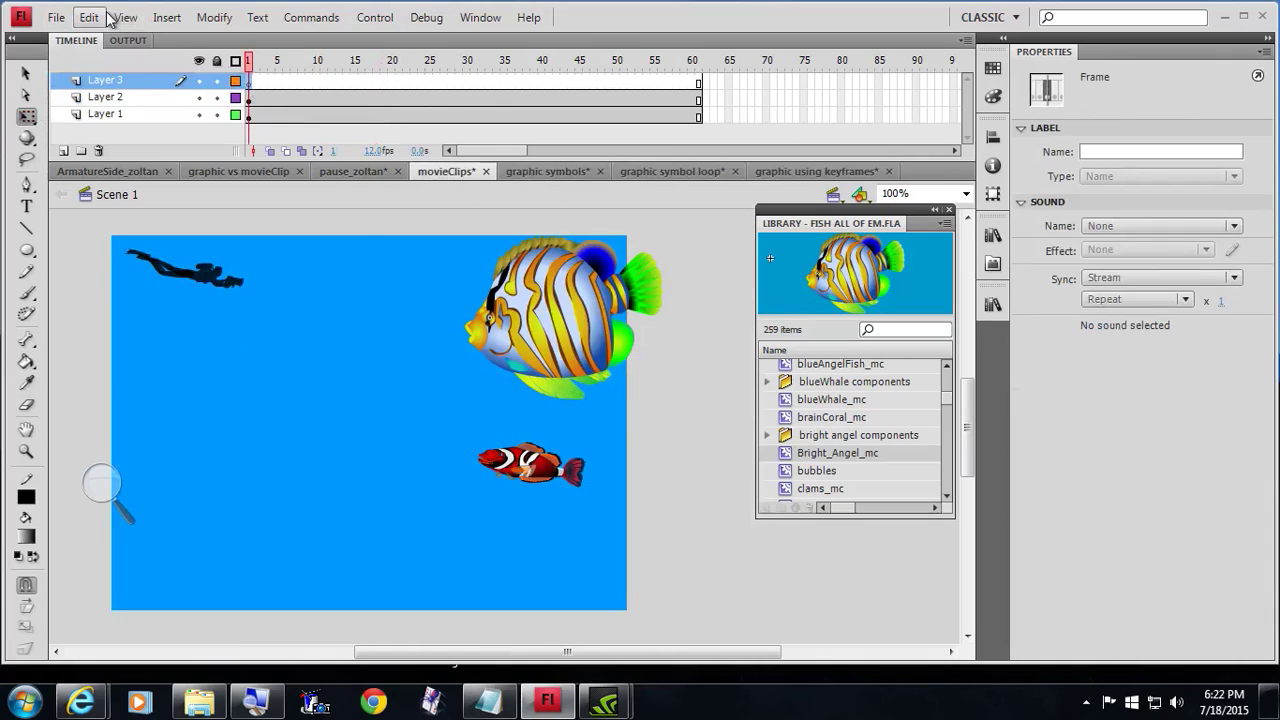
{"action": "left_click", "coordinate": [89, 17]}
{"action": "left_click", "coordinate": [145, 130]}
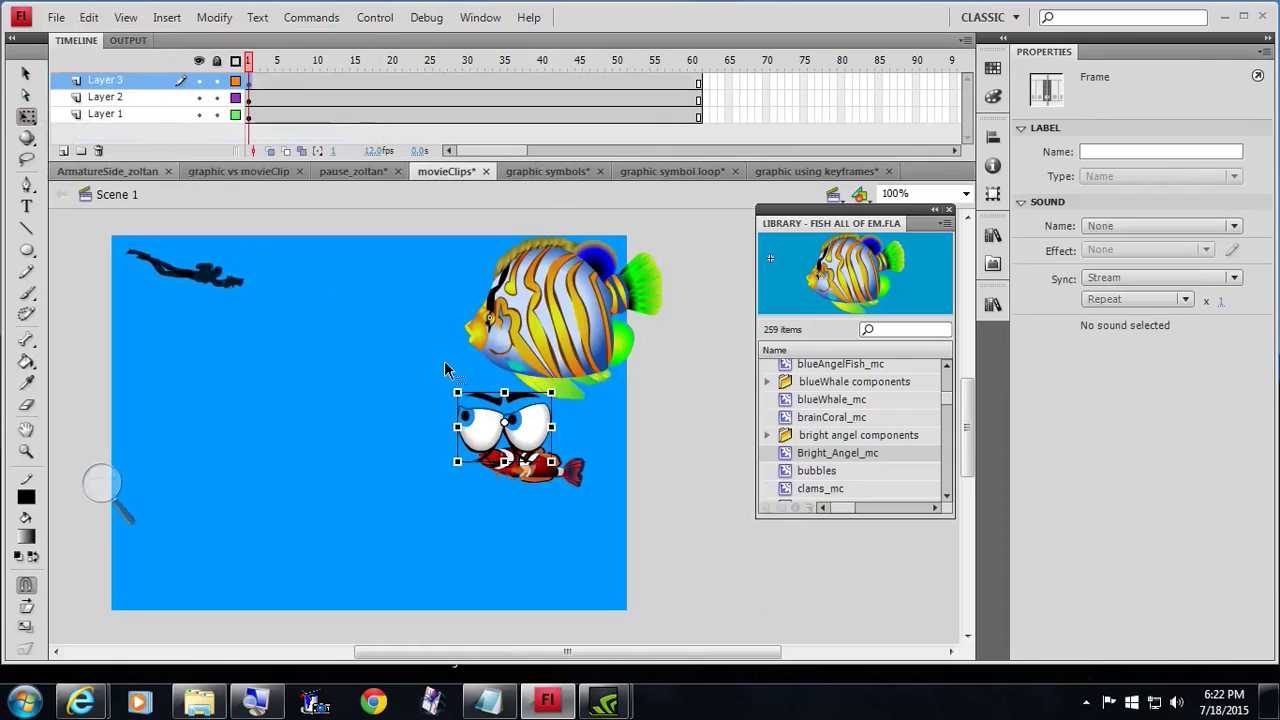
{"action": "left_click_drag", "start_coordinate": [500, 425], "coordinate": [323, 384]}
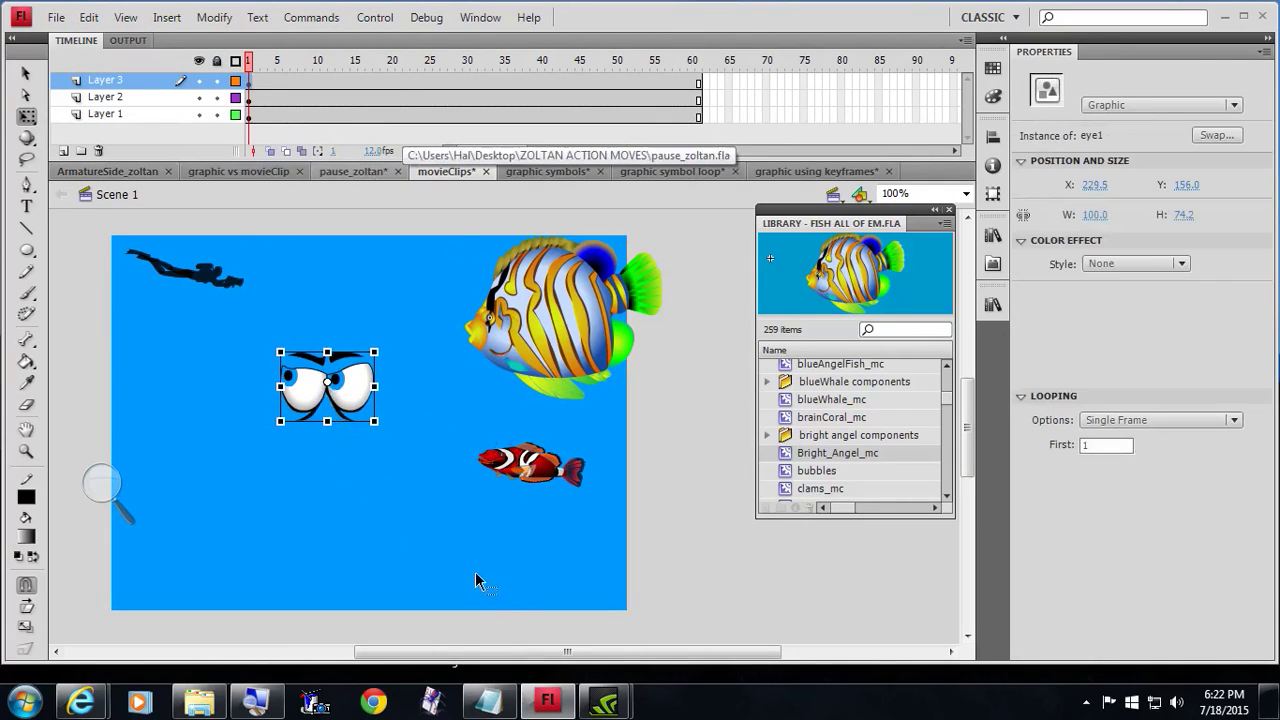
Insert a keyframe at frame 13 of Layer 3.
{"action": "left_click", "coordinate": [341, 81]}
{"action": "right_click", "coordinate": [341, 81]}
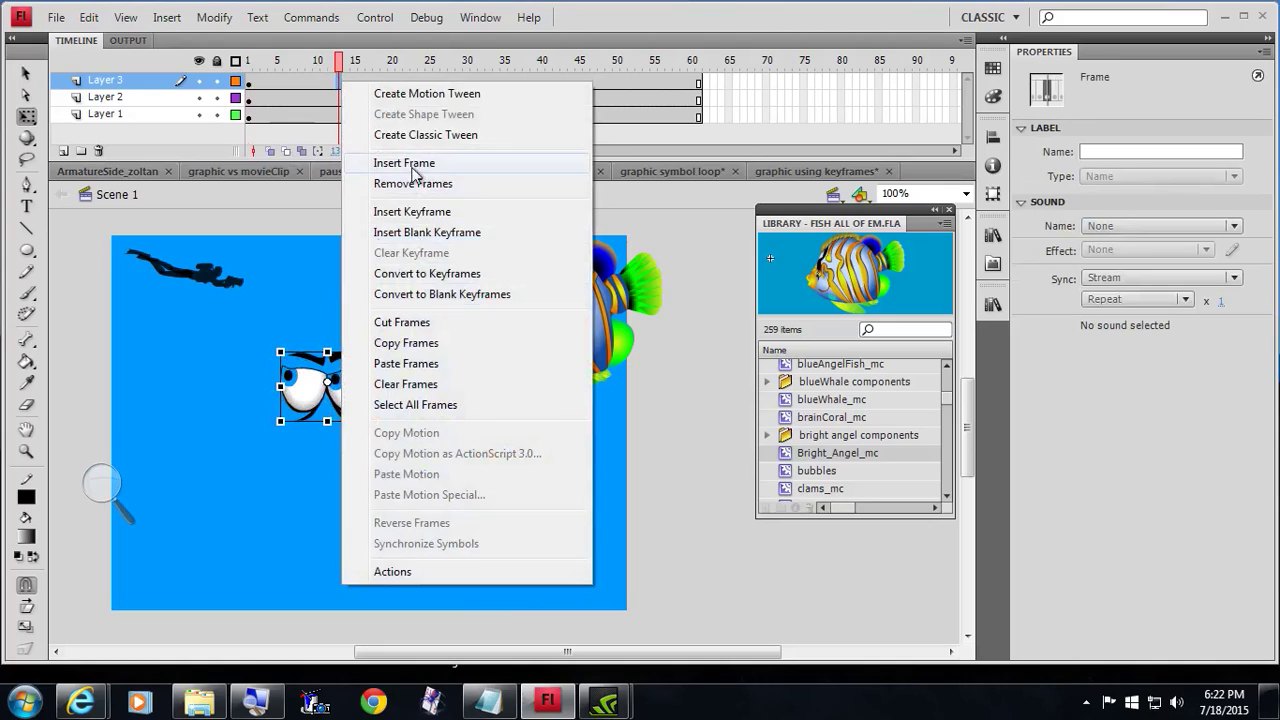
{"action": "left_click", "coordinate": [412, 211]}
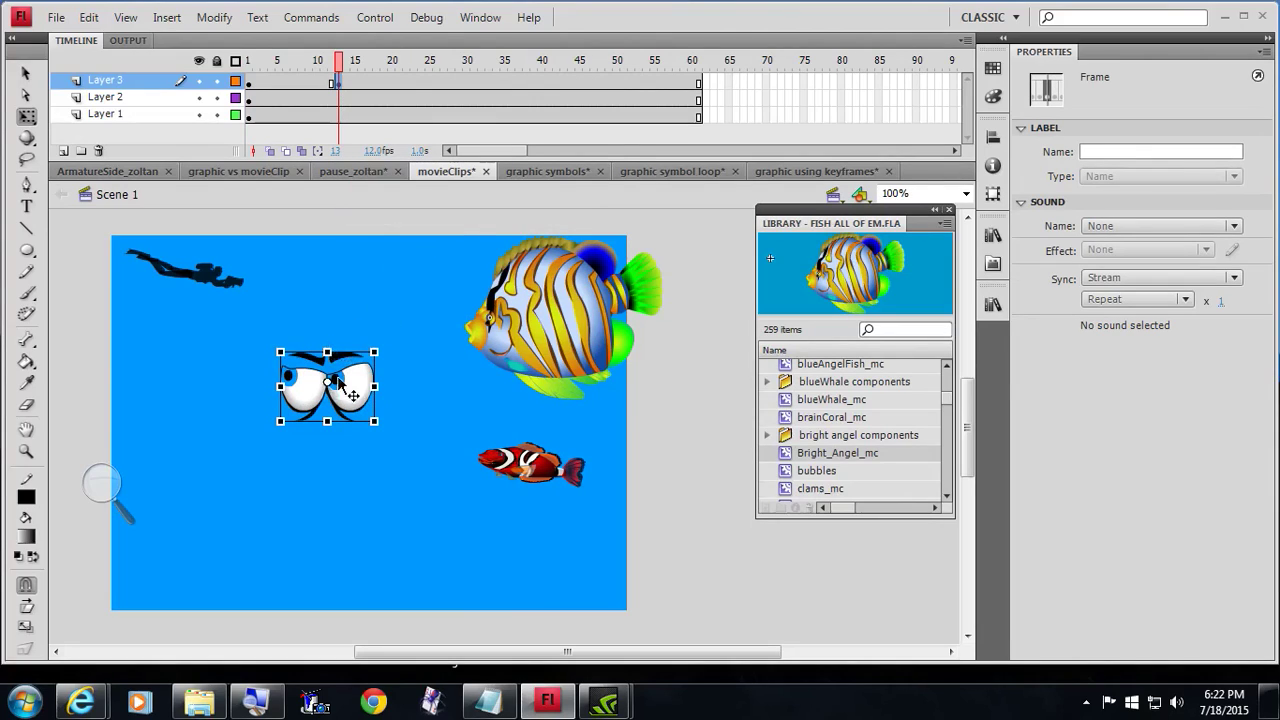
Set the eyes' Single Frame pose at frame 13 to first frame 4 and scrub to frame 25 to preview it.
{"action": "left_click", "coordinate": [318, 405]}
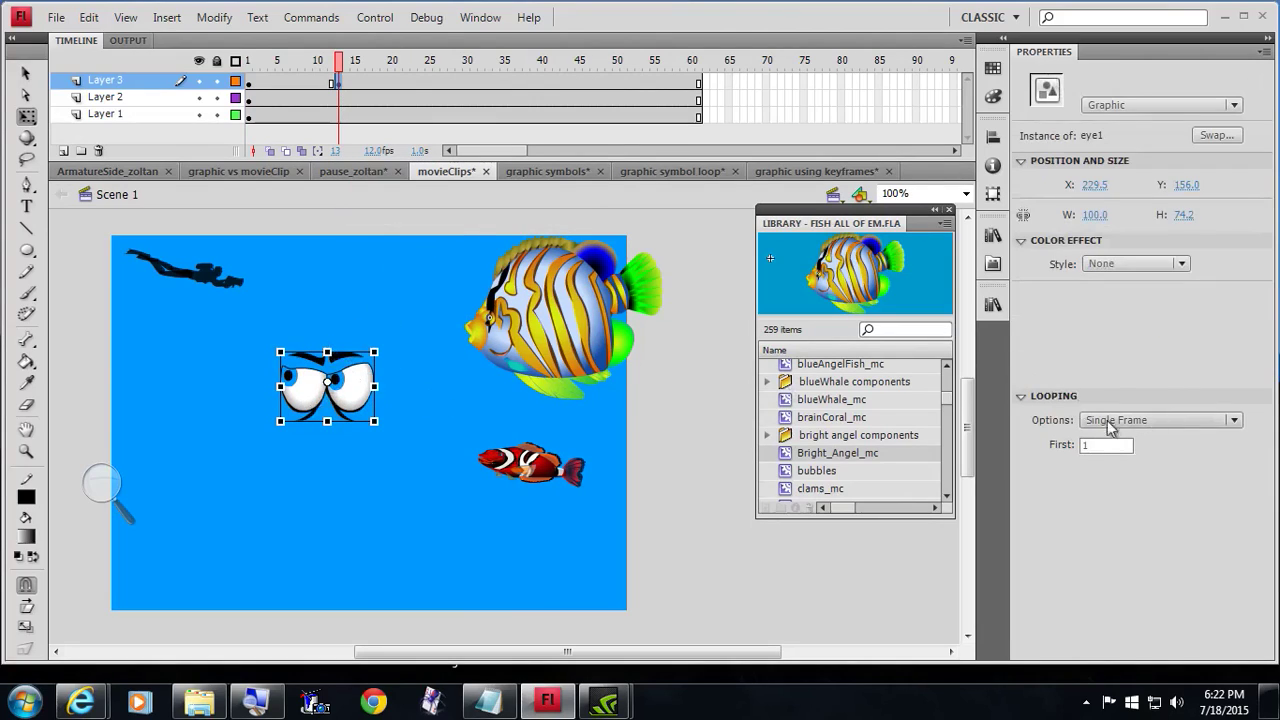
{"action": "left_click_drag", "start_coordinate": [1097, 447], "coordinate": [1044, 453]}
{"action": "key", "text": "Return"}
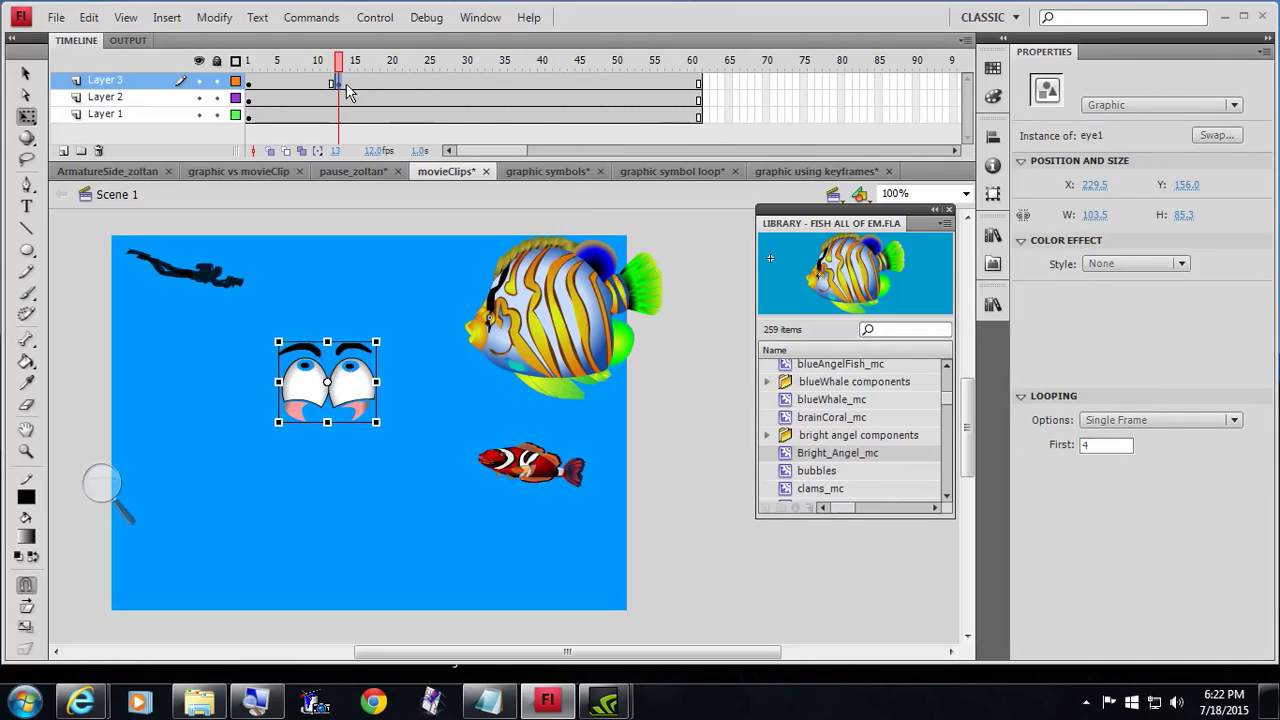
{"action": "left_click_drag", "start_coordinate": [343, 65], "coordinate": [433, 90]}
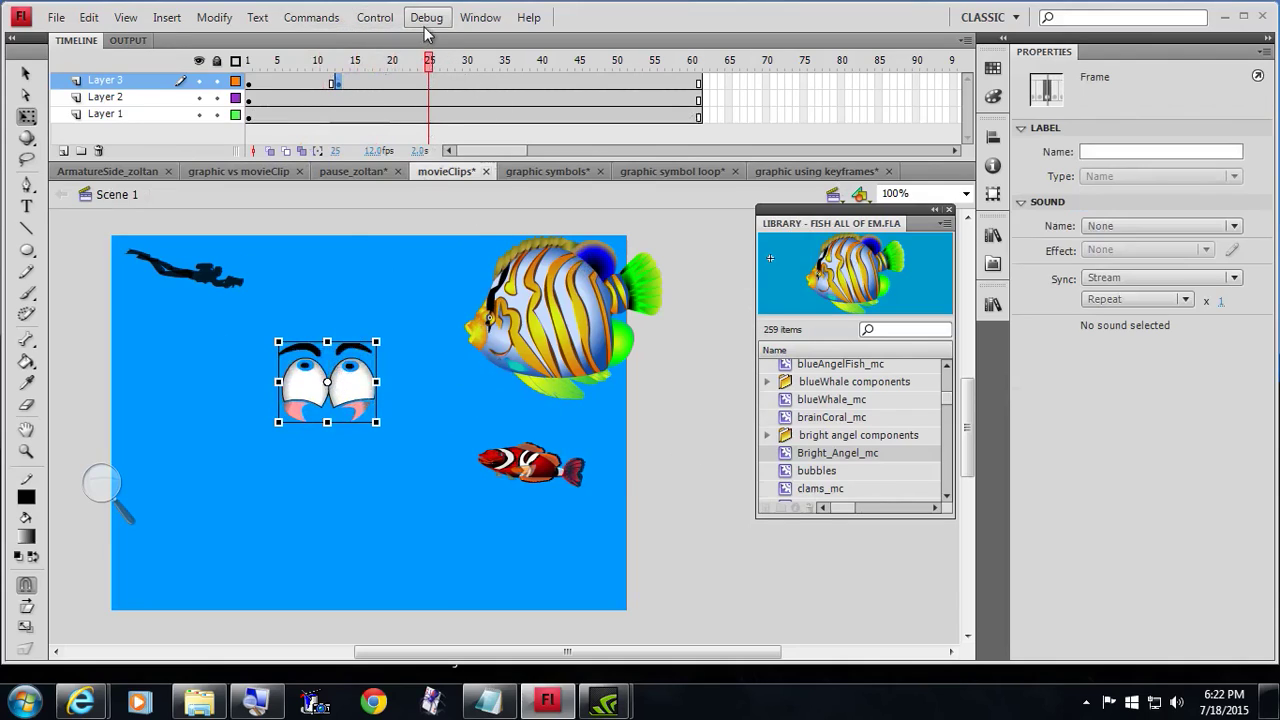
{"action": "left_click", "coordinate": [479, 17]}
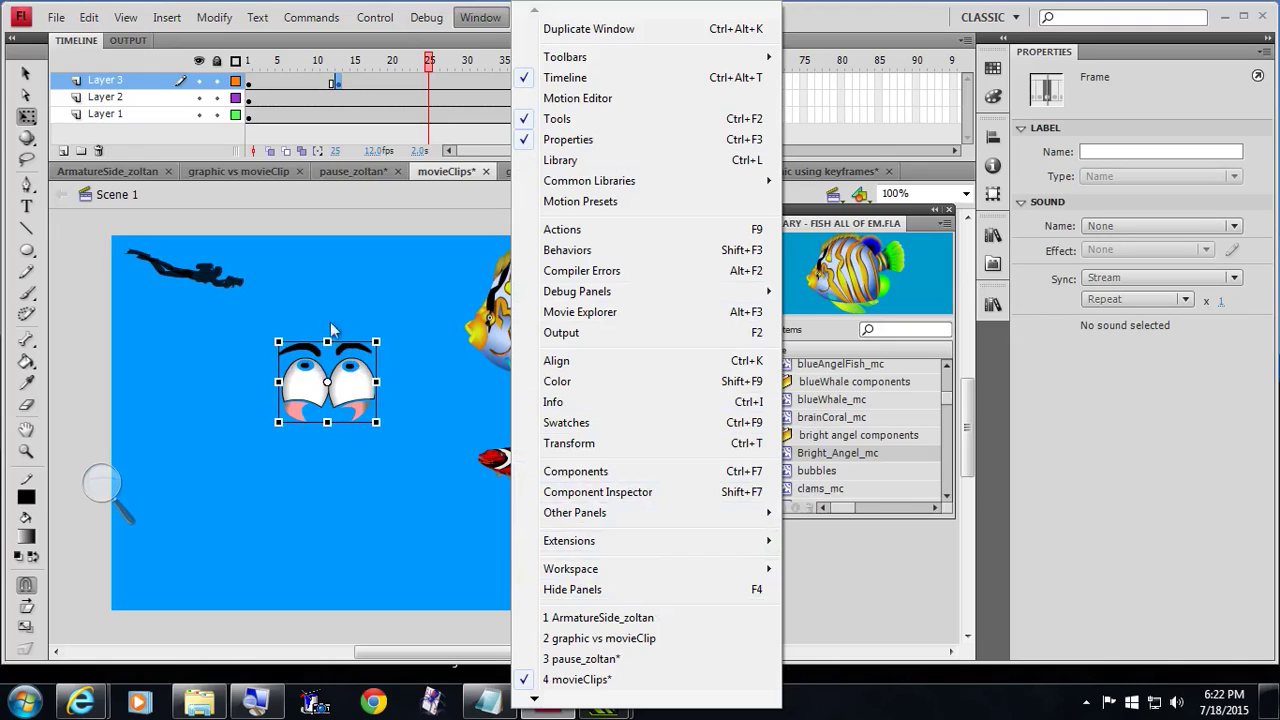
{"action": "left_click", "coordinate": [285, 530]}
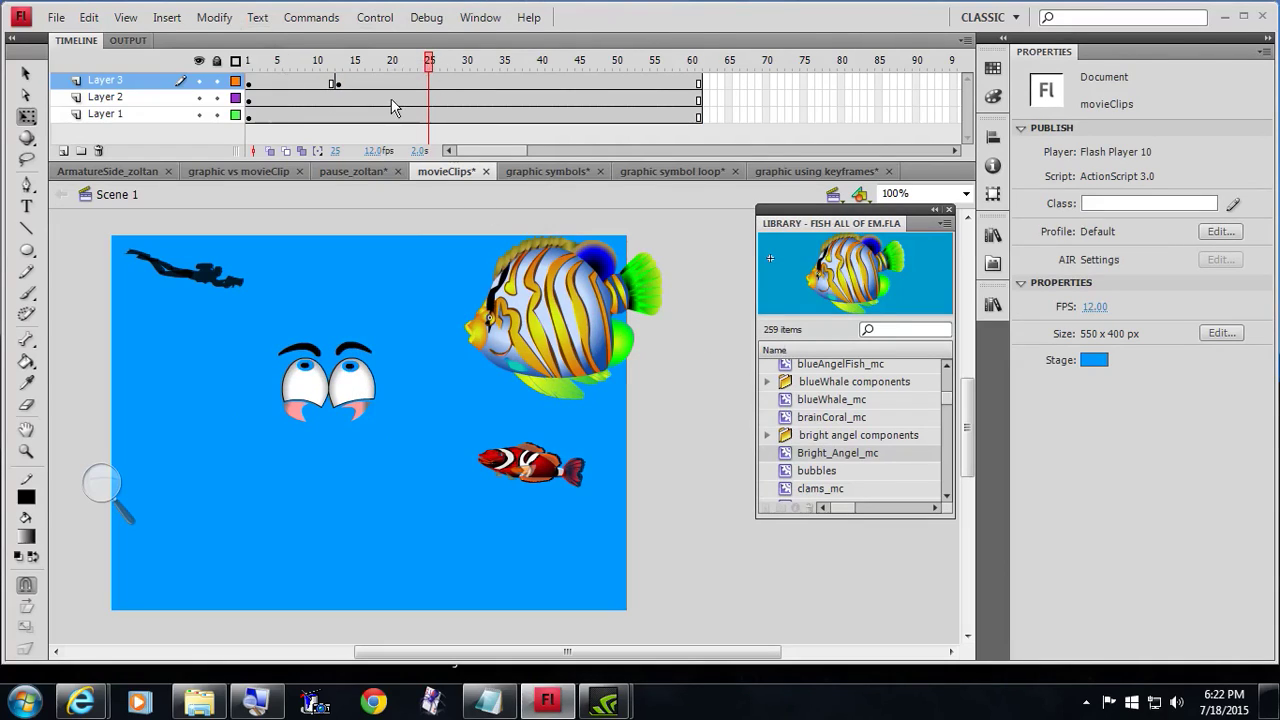
Insert a keyframe at frame 25 of Layer 2.
{"action": "left_click", "coordinate": [427, 99]}
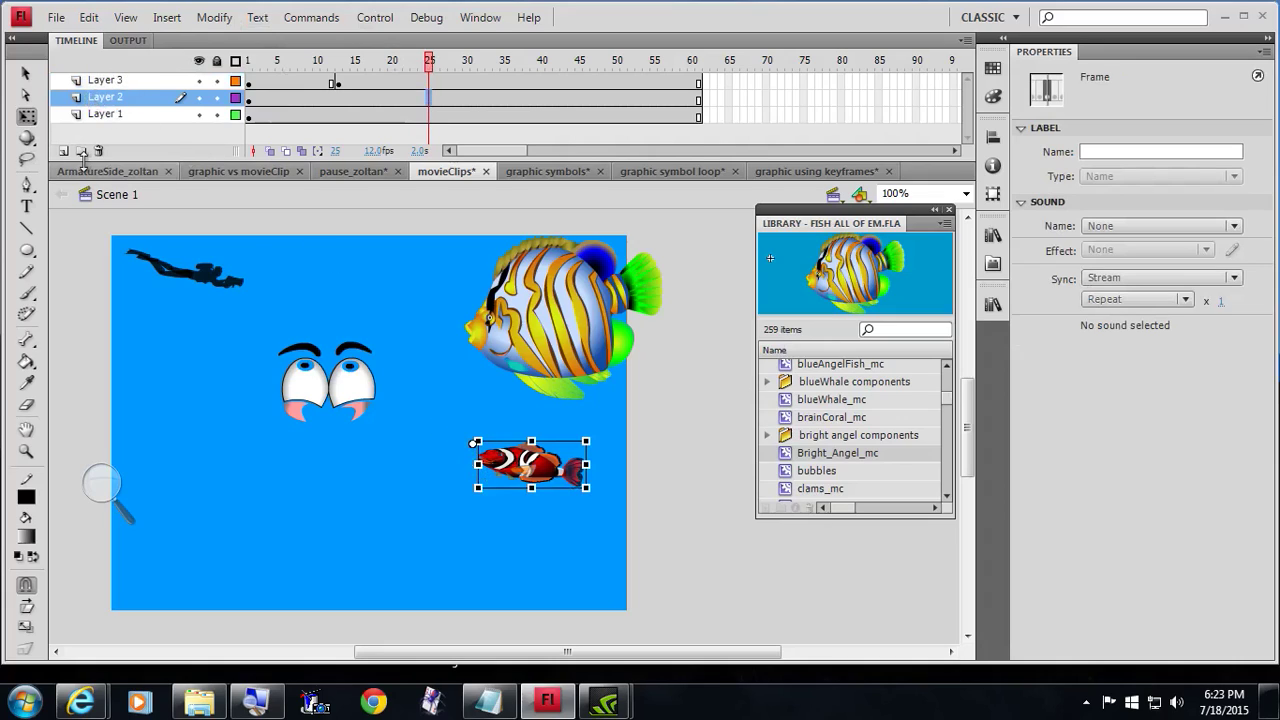
{"action": "right_click", "coordinate": [430, 104]}
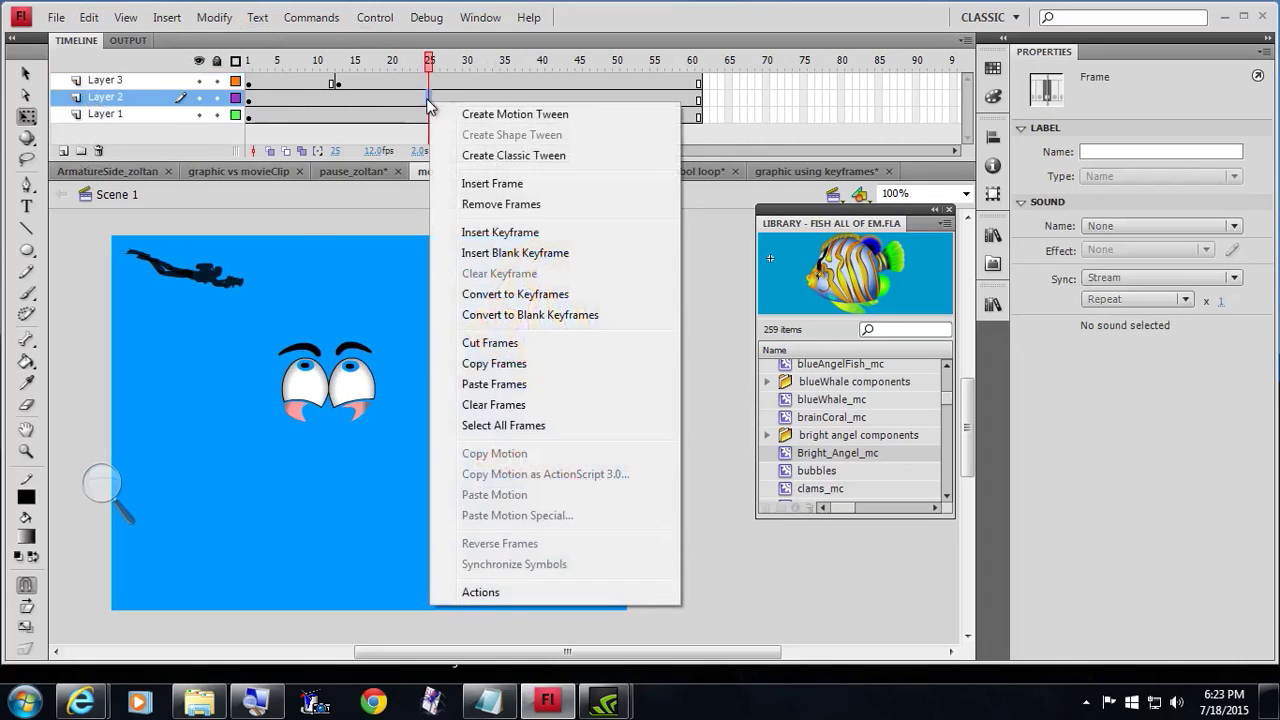
{"action": "left_click", "coordinate": [490, 232]}
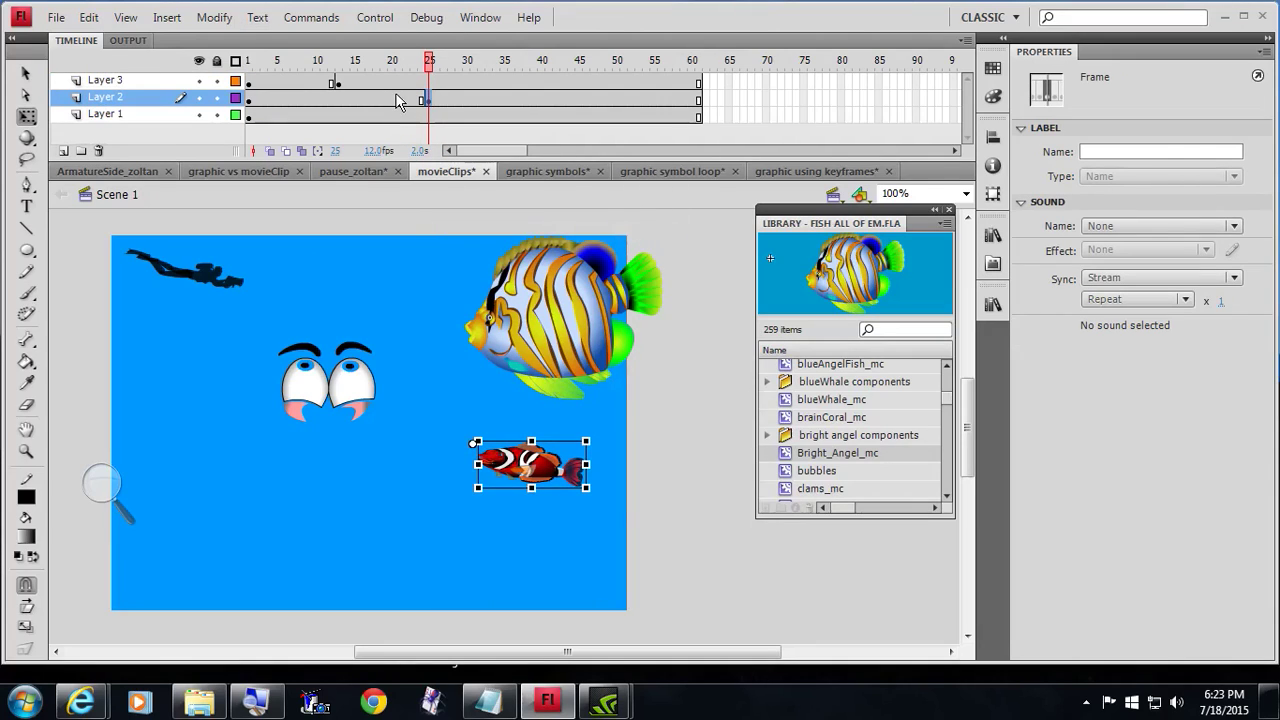
Create a classic tween on Layer 2 up to frame 25 and move the clownfish there to about X 78.3, Y 222.
{"action": "left_click_drag", "start_coordinate": [426, 100], "coordinate": [399, 100]}
{"action": "right_click", "coordinate": [412, 98]}
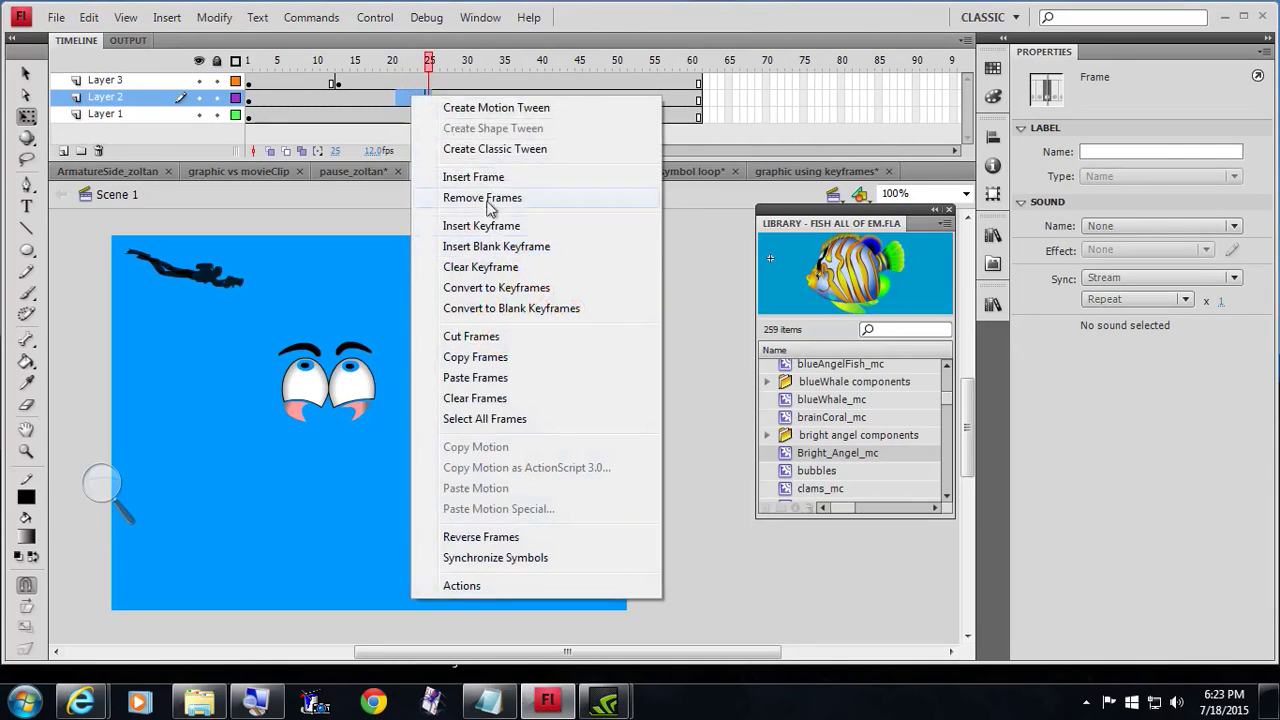
{"action": "left_click", "coordinate": [462, 149]}
{"action": "left_click_drag", "start_coordinate": [528, 470], "coordinate": [221, 467]}
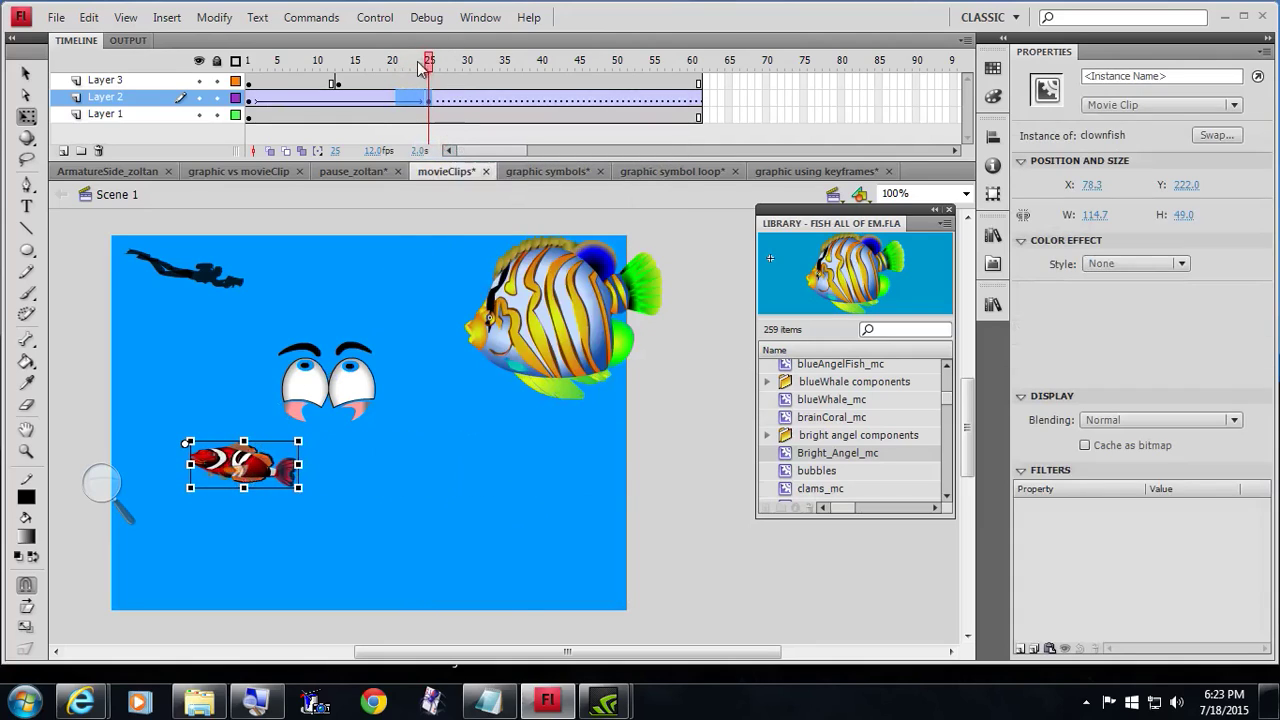
{"action": "mouse_move", "coordinate": [428, 62]}
{"action": "left_mouse_down"}
{"action": "mouse_move", "coordinate": [214, 99]}
{"action": "mouse_move", "coordinate": [435, 79]}
{"action": "left_mouse_up"}
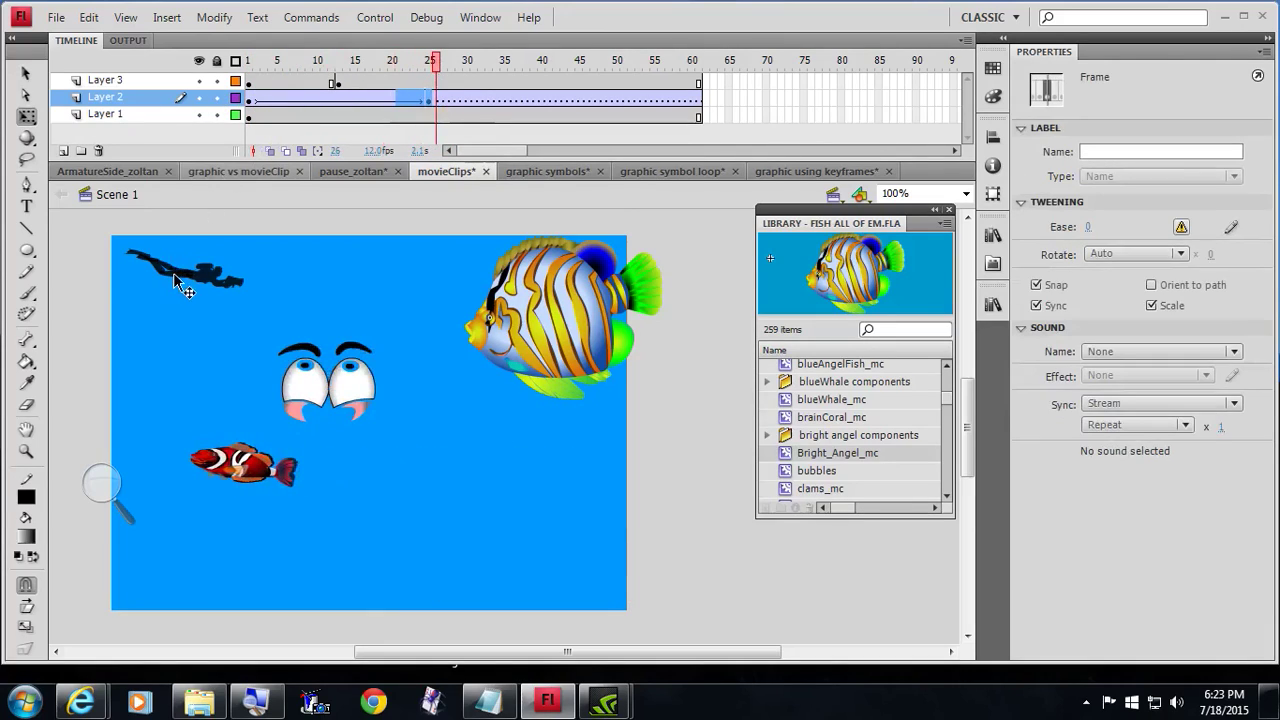
Try to animate Layer 1 with a keyframe at frame 61 and a classic tween leading to it.
{"action": "left_click", "coordinate": [176, 274]}
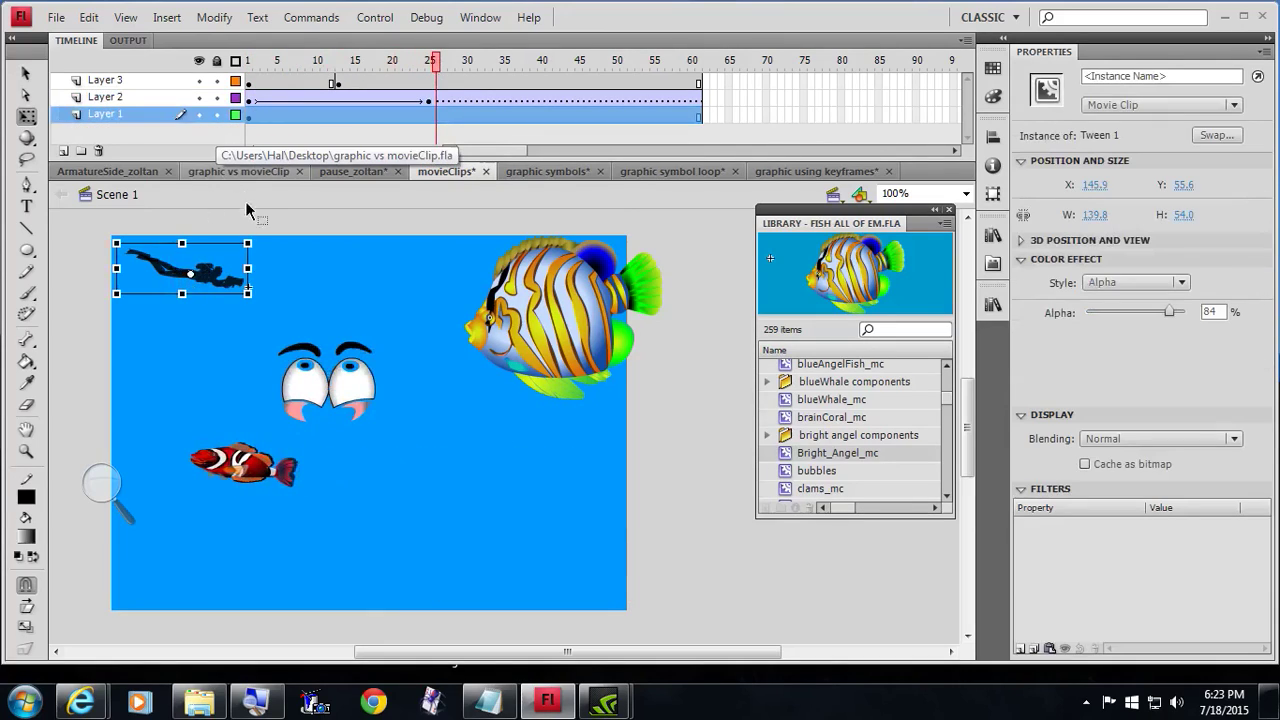
{"action": "right_click", "coordinate": [700, 126]}
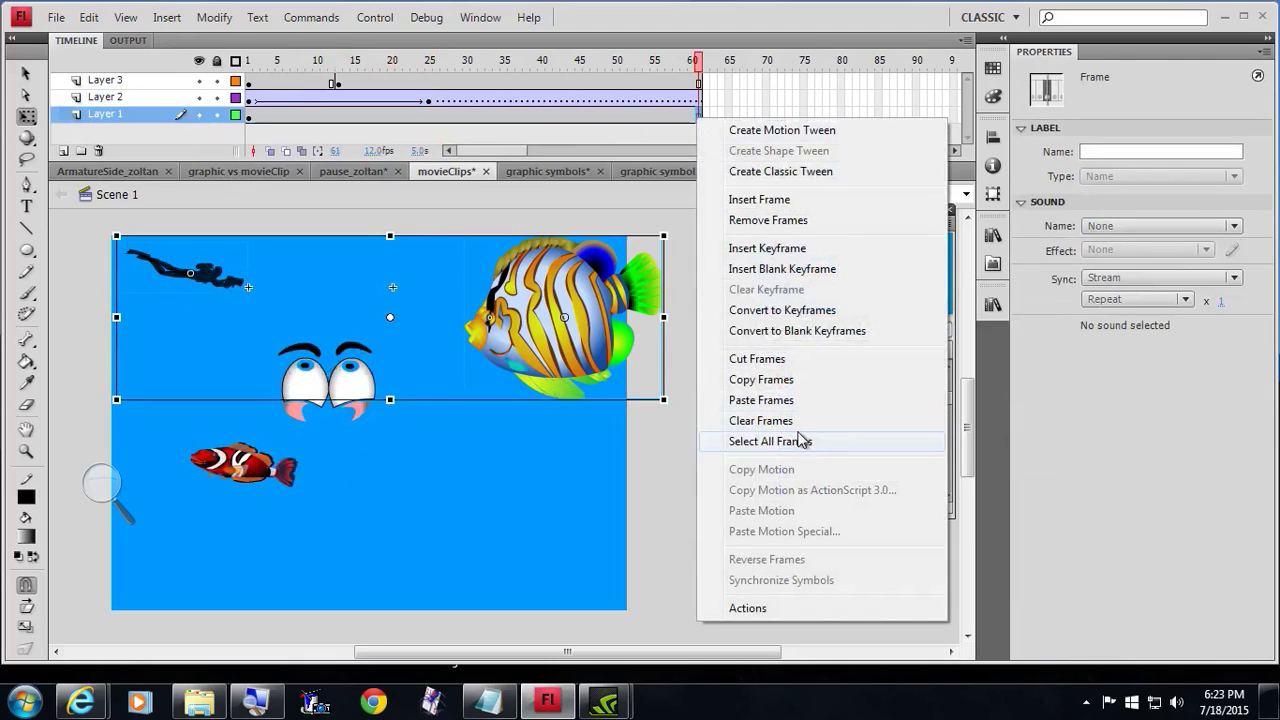
{"action": "left_click", "coordinate": [784, 254]}
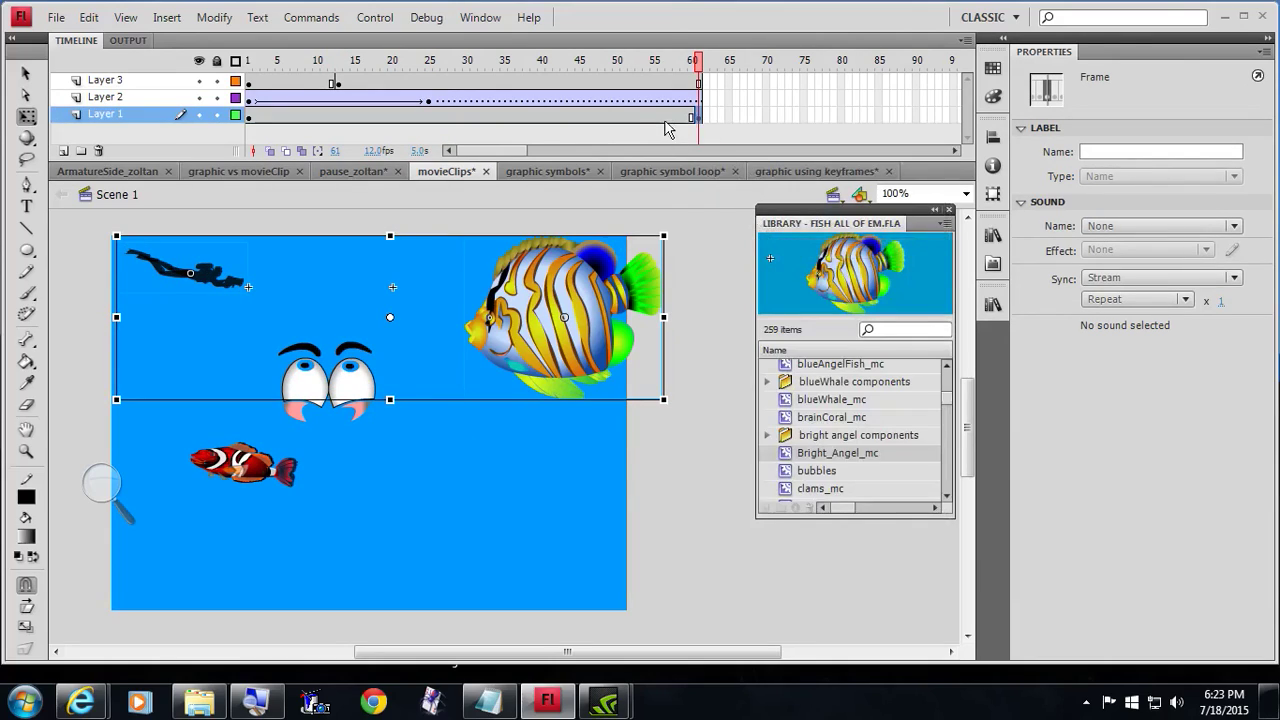
{"action": "left_click_drag", "start_coordinate": [667, 130], "coordinate": [707, 133]}
{"action": "right_click", "coordinate": [683, 118]}
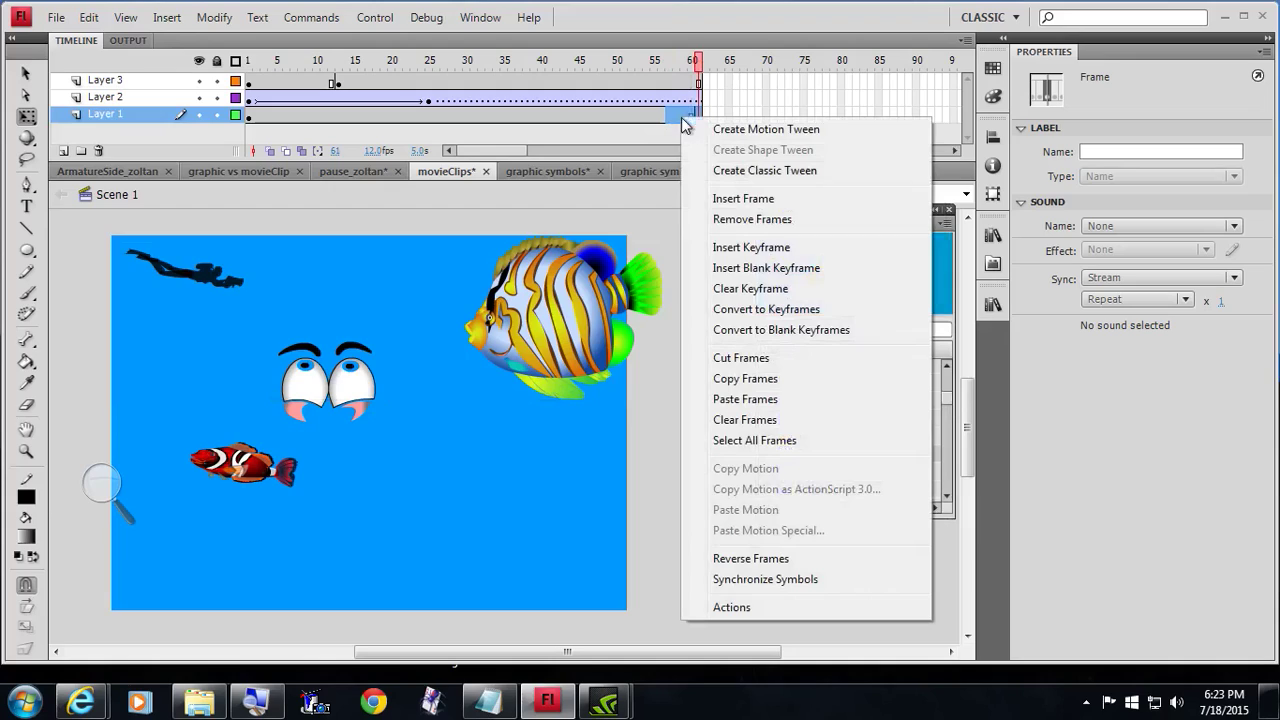
{"action": "left_click", "coordinate": [746, 178]}
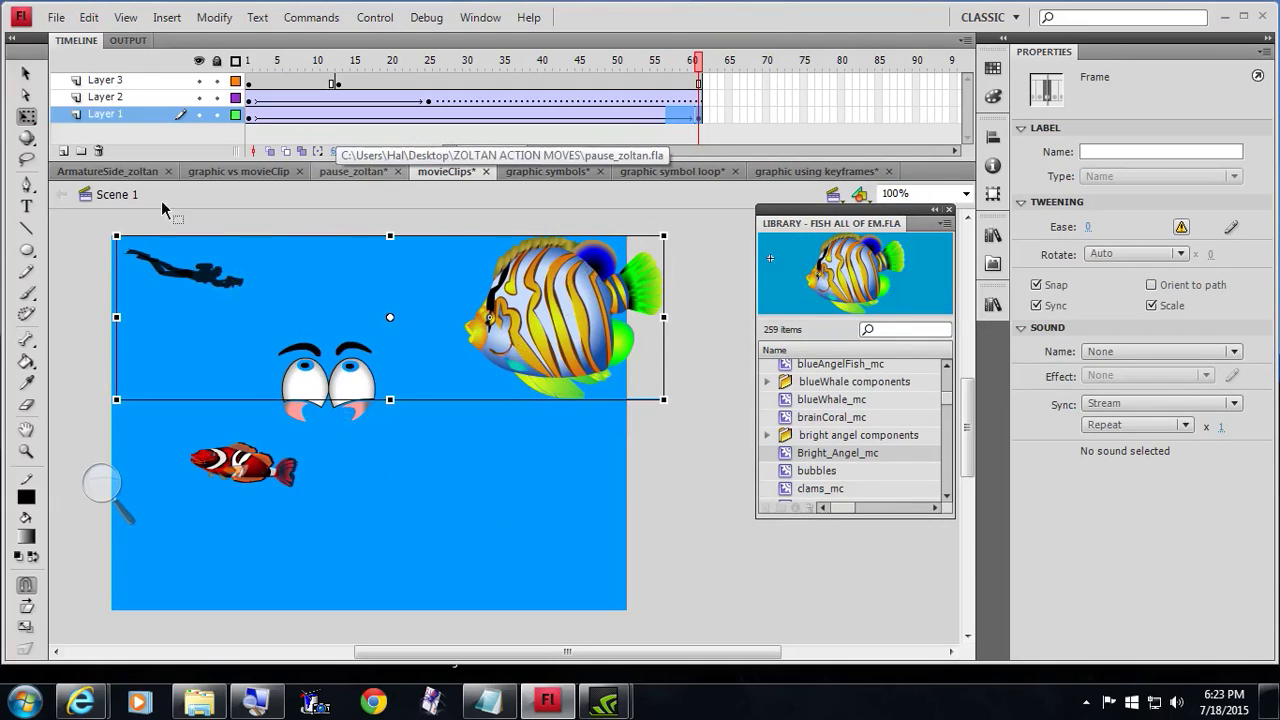
Rename Layer 1 as scuba.
{"action": "double_click", "coordinate": [106, 115]}
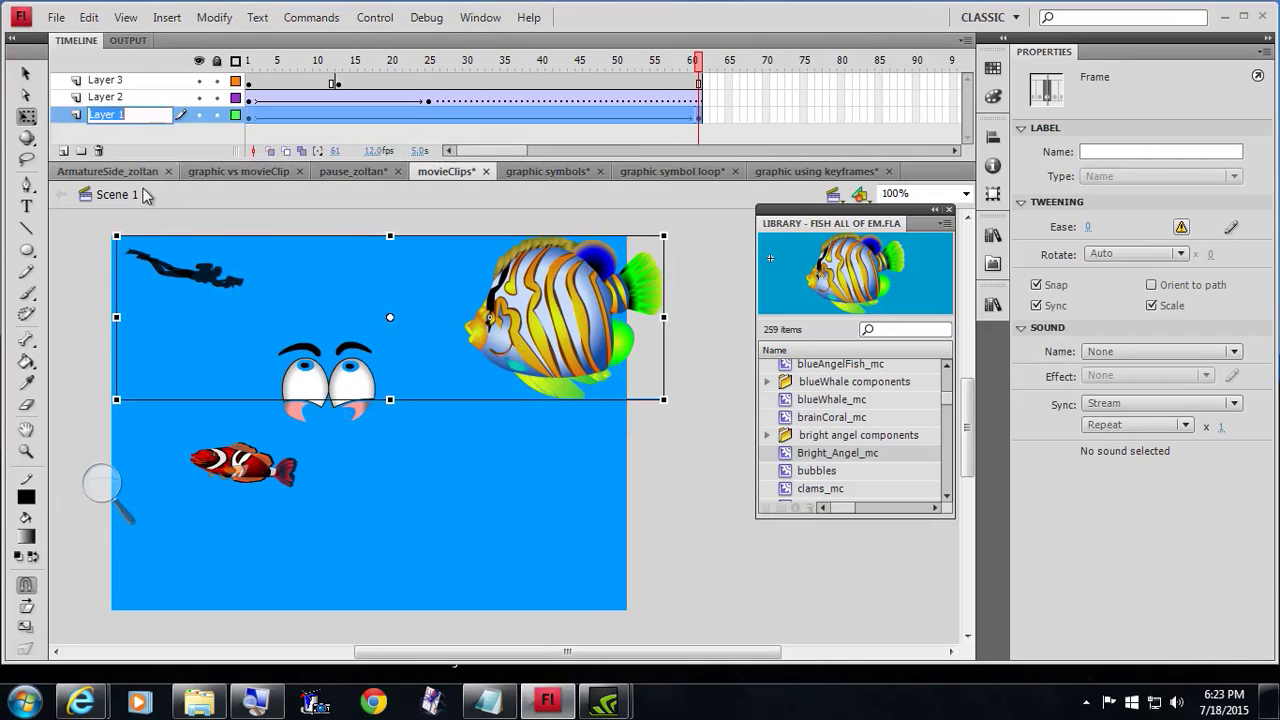
{"action": "type", "text": "scuba"}
{"action": "left_click", "coordinate": [694, 119]}
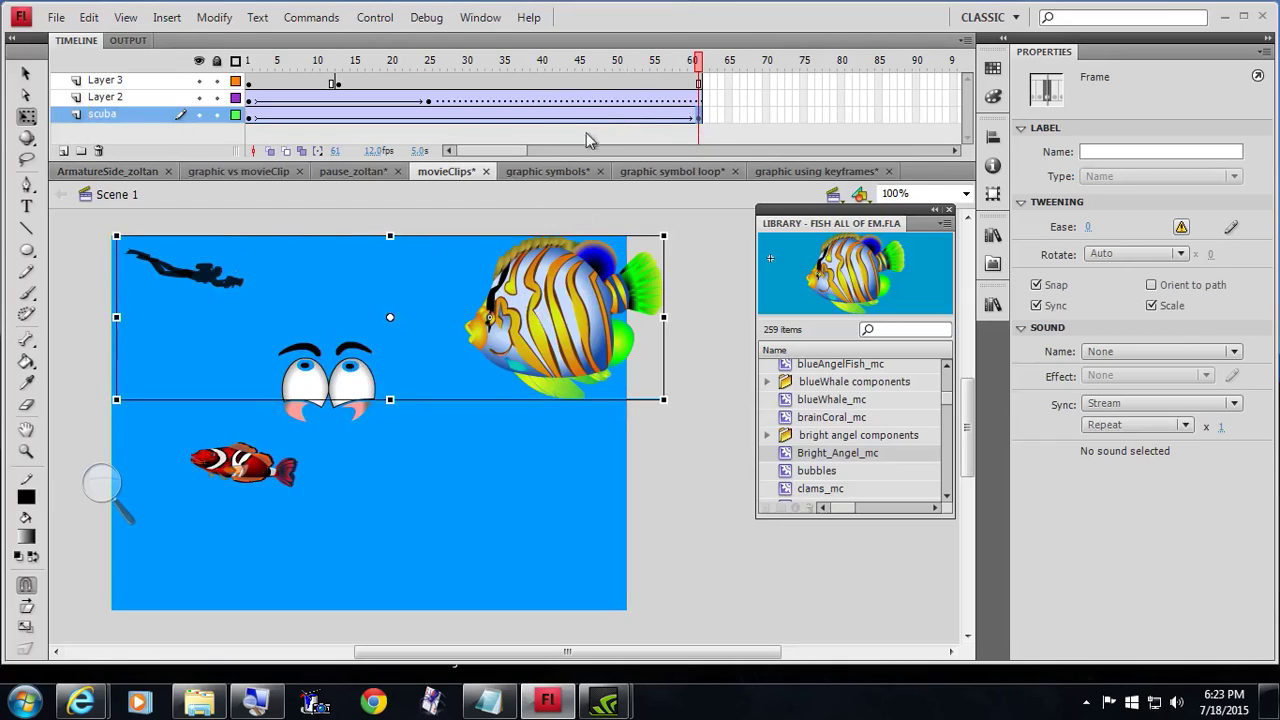
Clear the keyframe at frame 61 of the scuba layer and remove the layer's classic tween.
{"action": "right_click", "coordinate": [700, 117]}
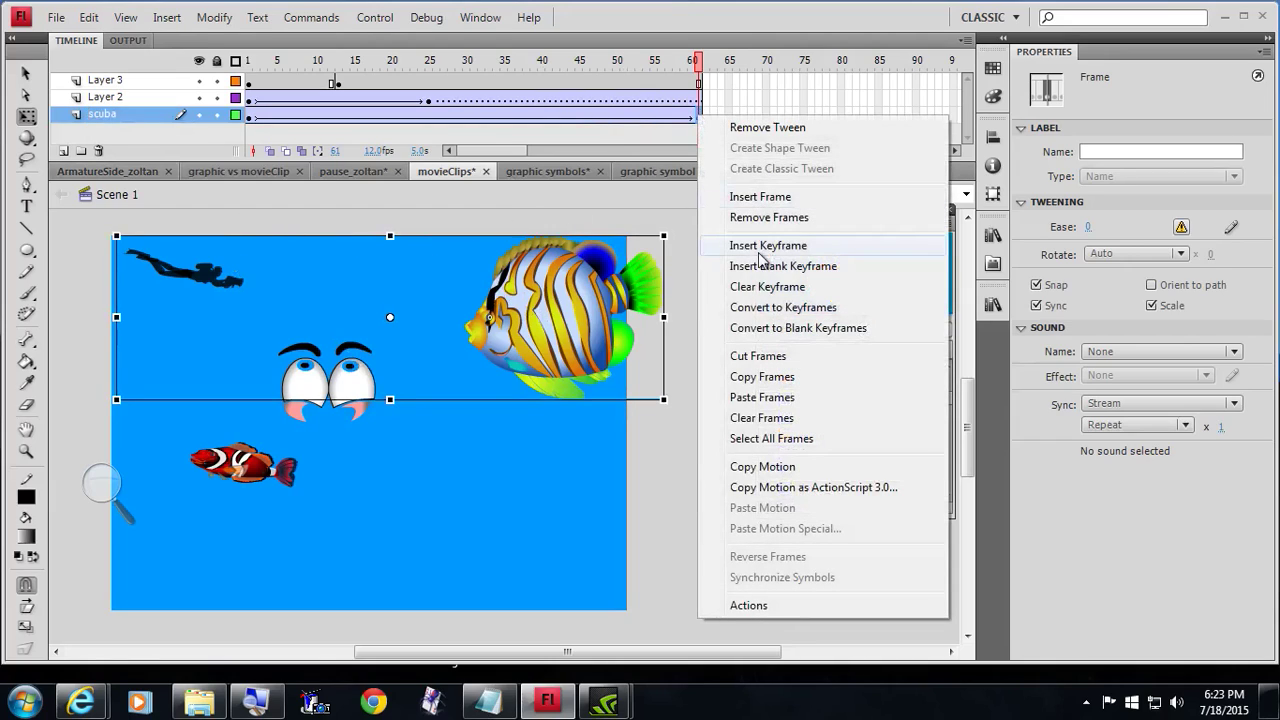
{"action": "left_click", "coordinate": [772, 287]}
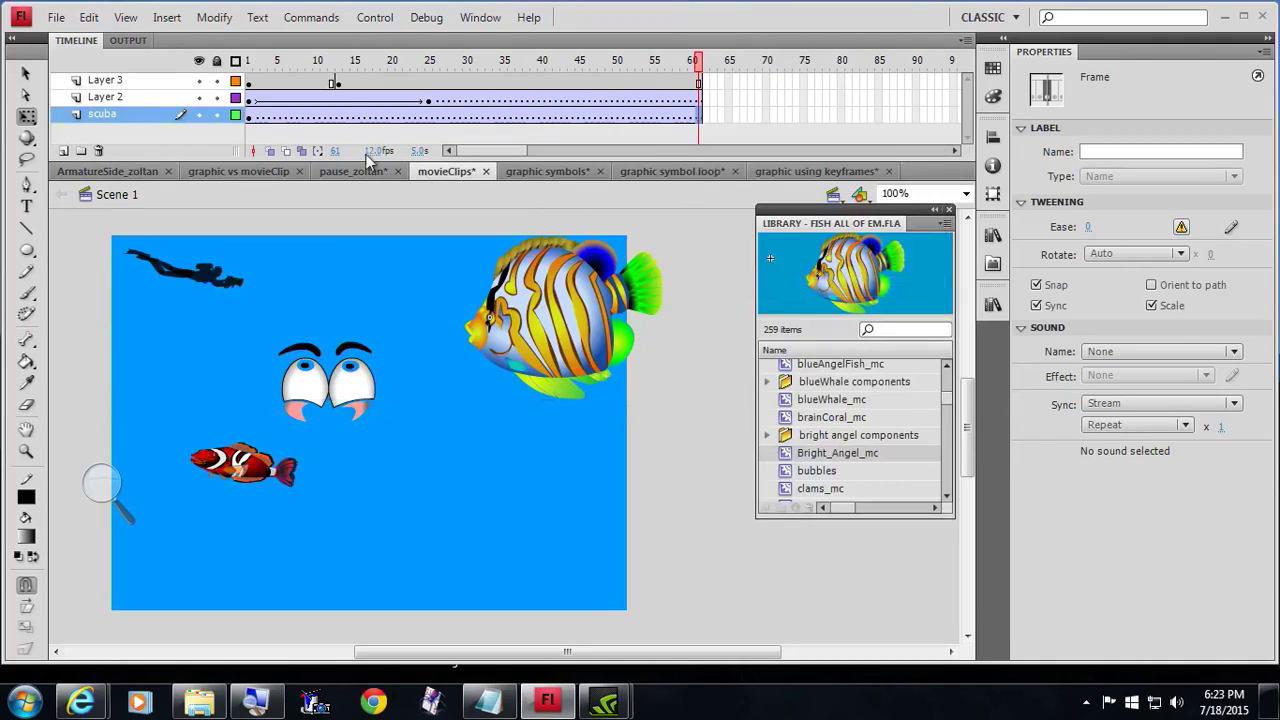
{"action": "right_click", "coordinate": [315, 122]}
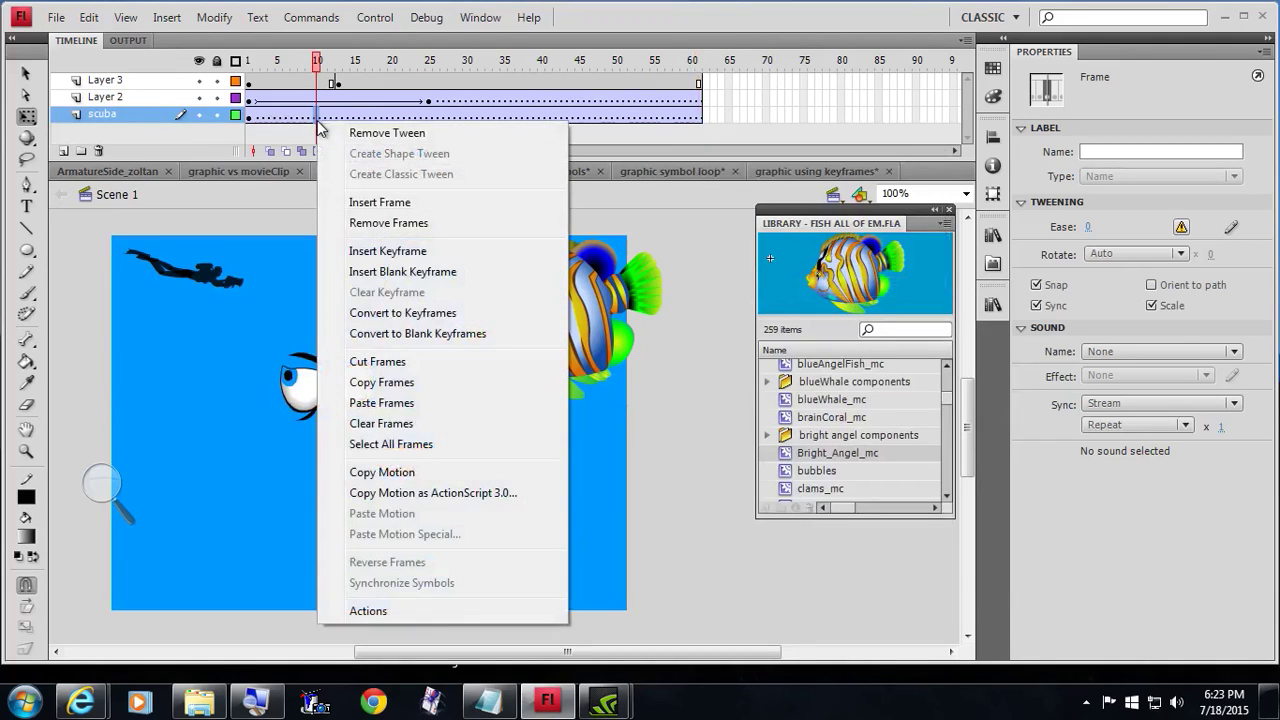
{"action": "left_click", "coordinate": [369, 132]}
Break apart the combined diver and yellow fish graphic in frame 1 of the scuba layer.
{"action": "left_click", "coordinate": [250, 116]}
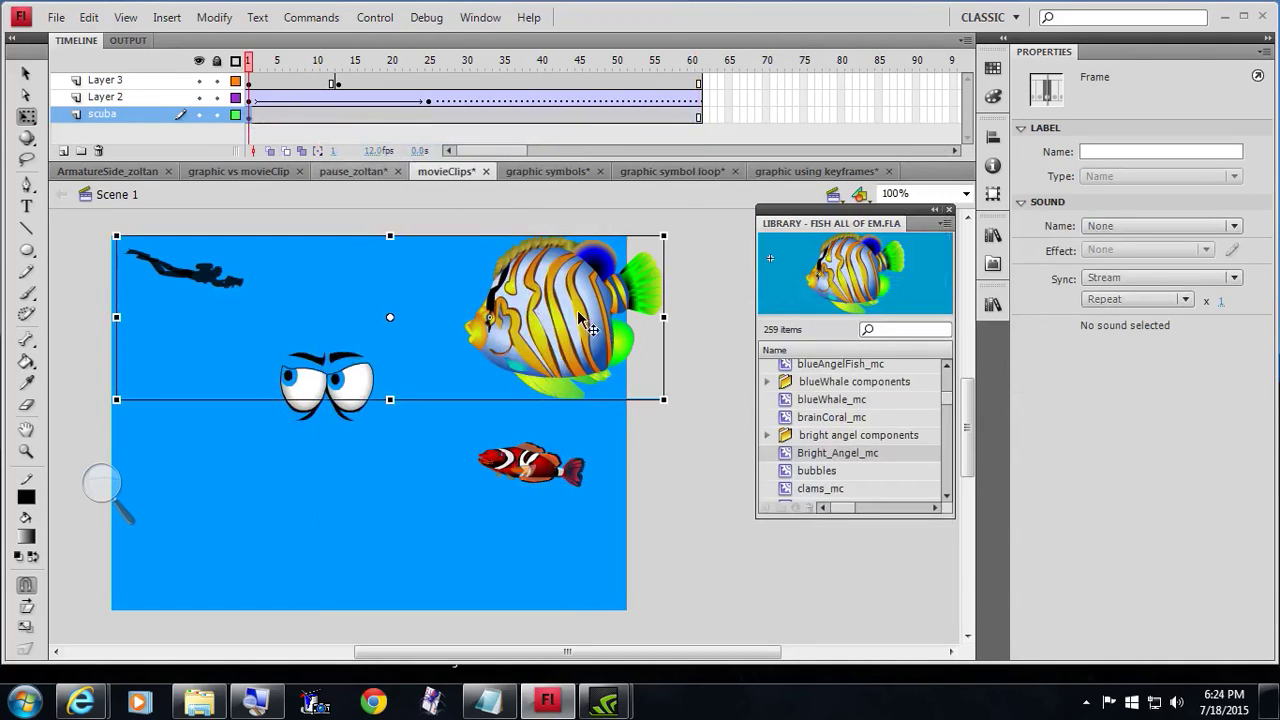
{"action": "left_click", "coordinate": [637, 457]}
{"action": "left_click", "coordinate": [558, 317]}
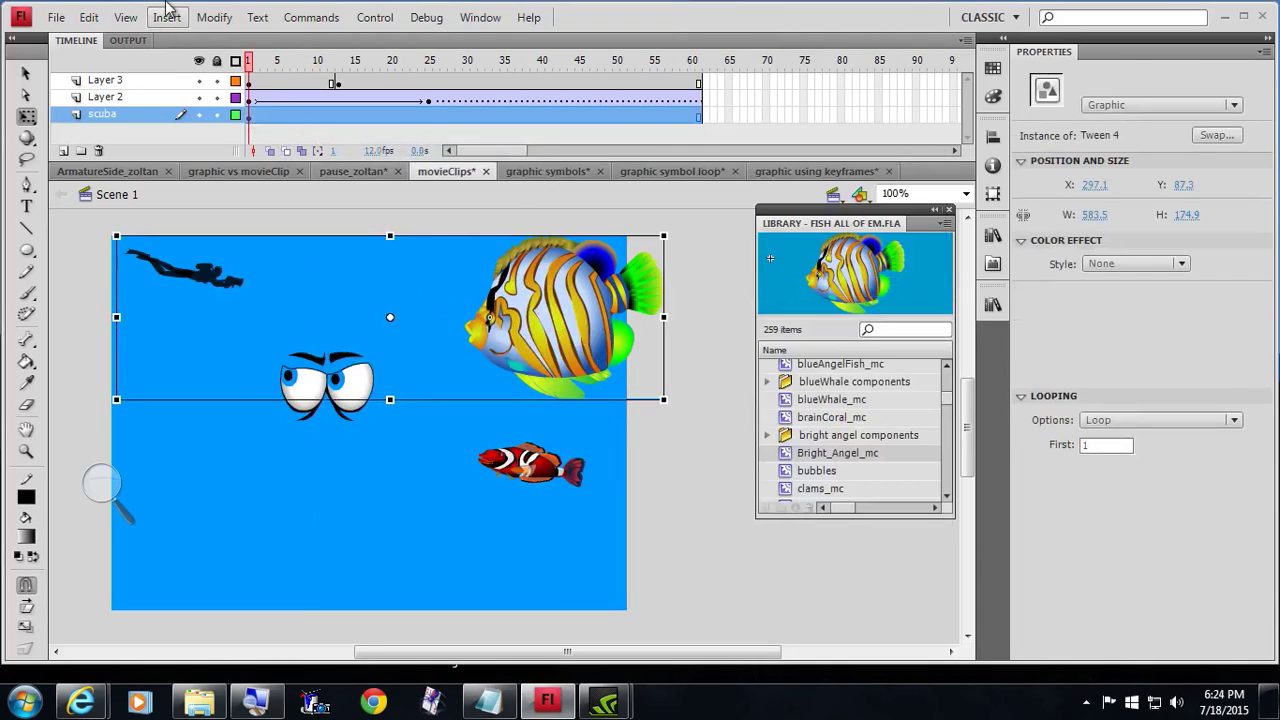
{"action": "left_click", "coordinate": [214, 17]}
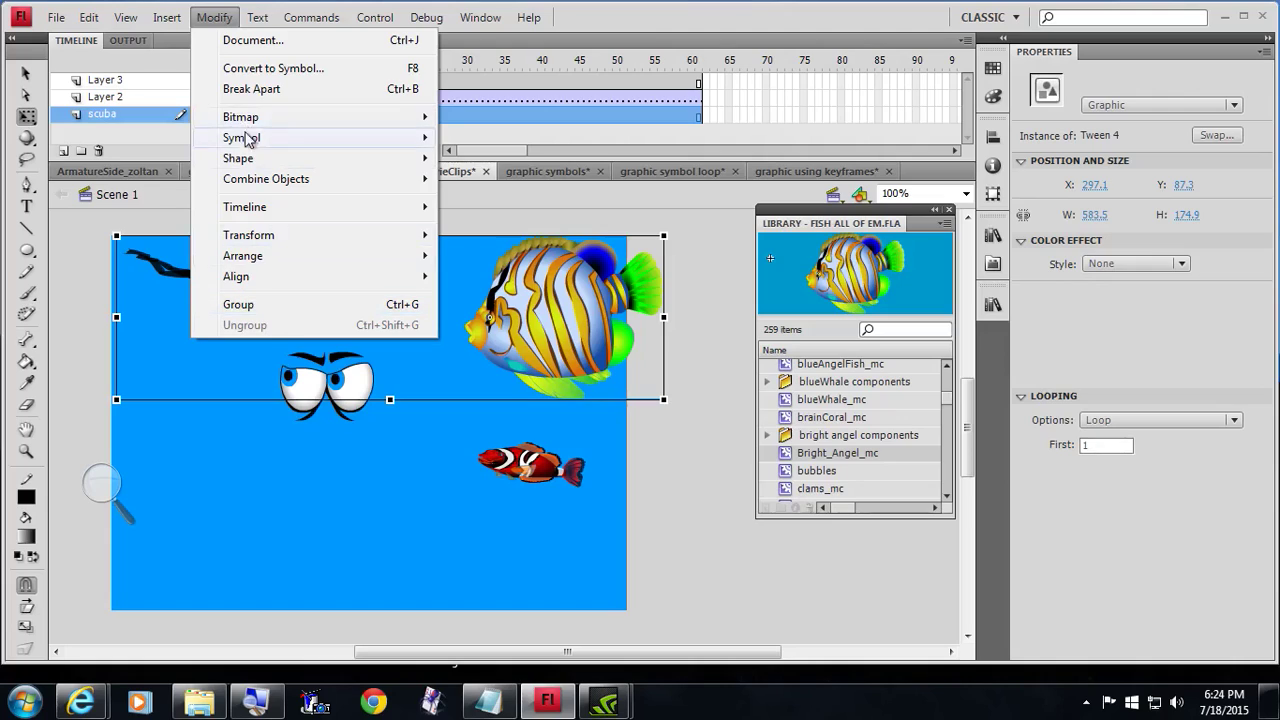
{"action": "left_click", "coordinate": [270, 90]}
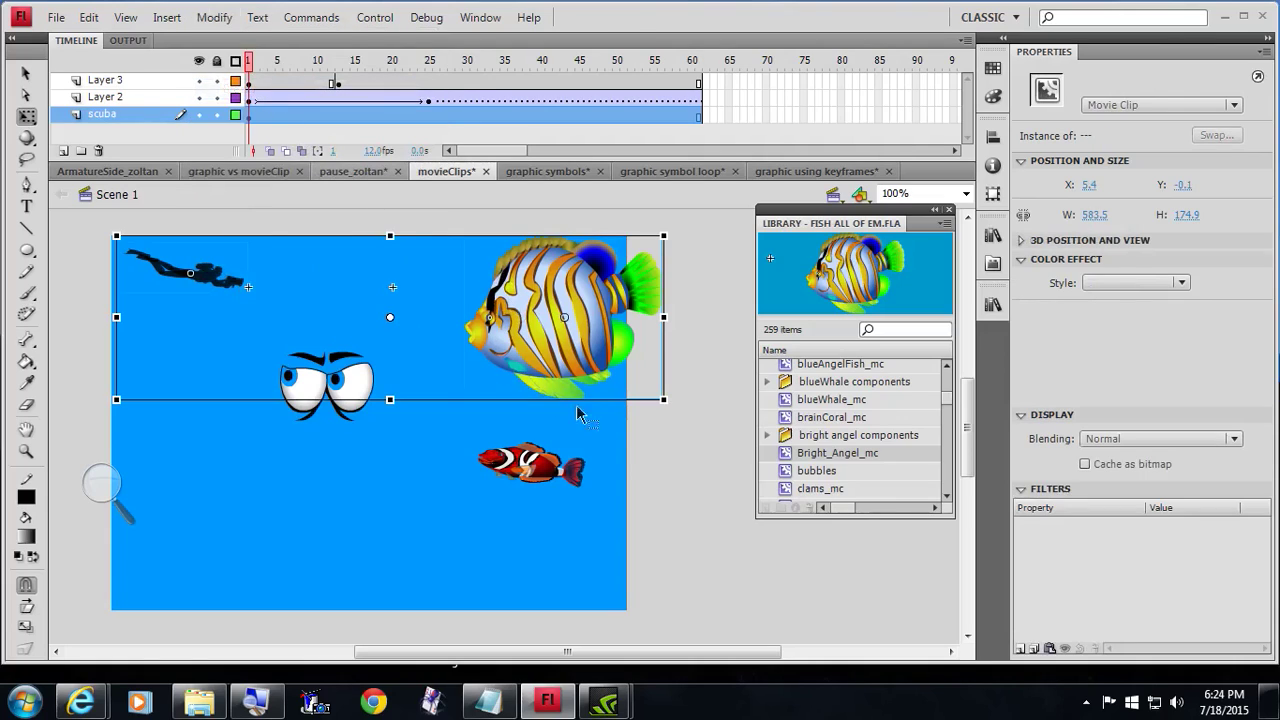
Cut the yellow fish from the scuba layer.
{"action": "left_click", "coordinate": [619, 425]}
{"action": "left_click", "coordinate": [561, 325]}
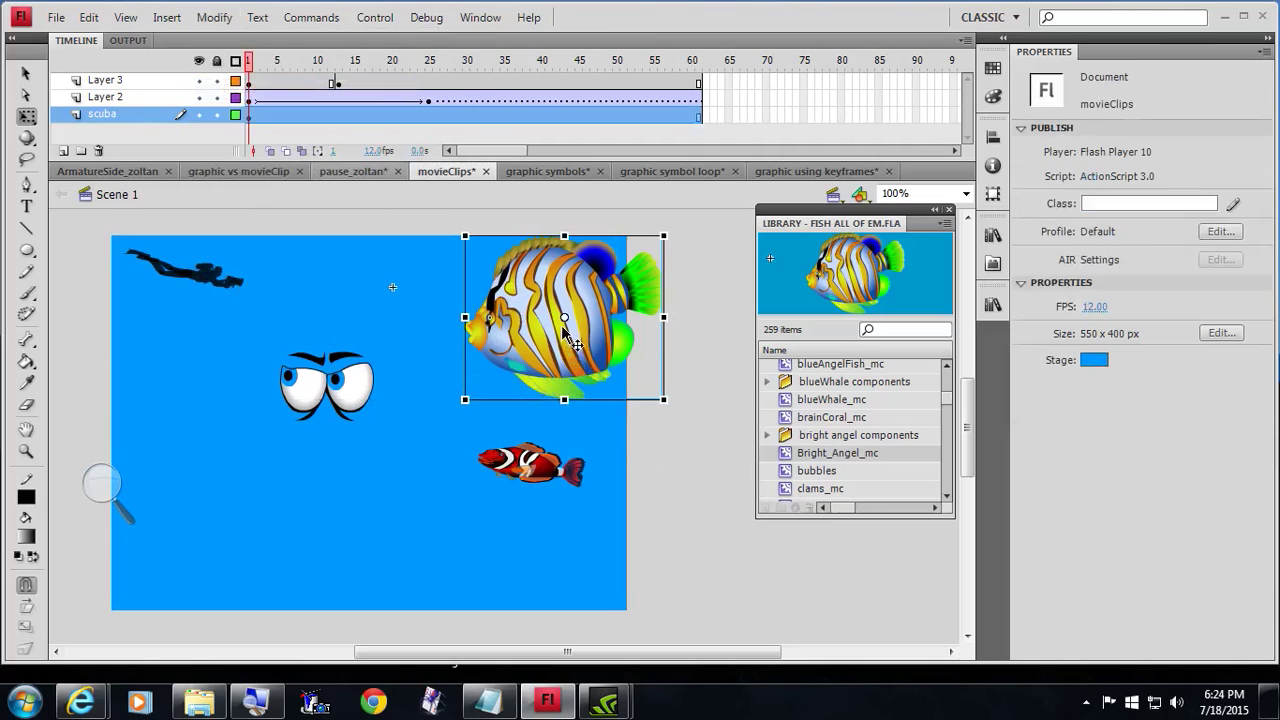
{"action": "left_click", "coordinate": [89, 17]}
{"action": "left_click", "coordinate": [110, 90]}
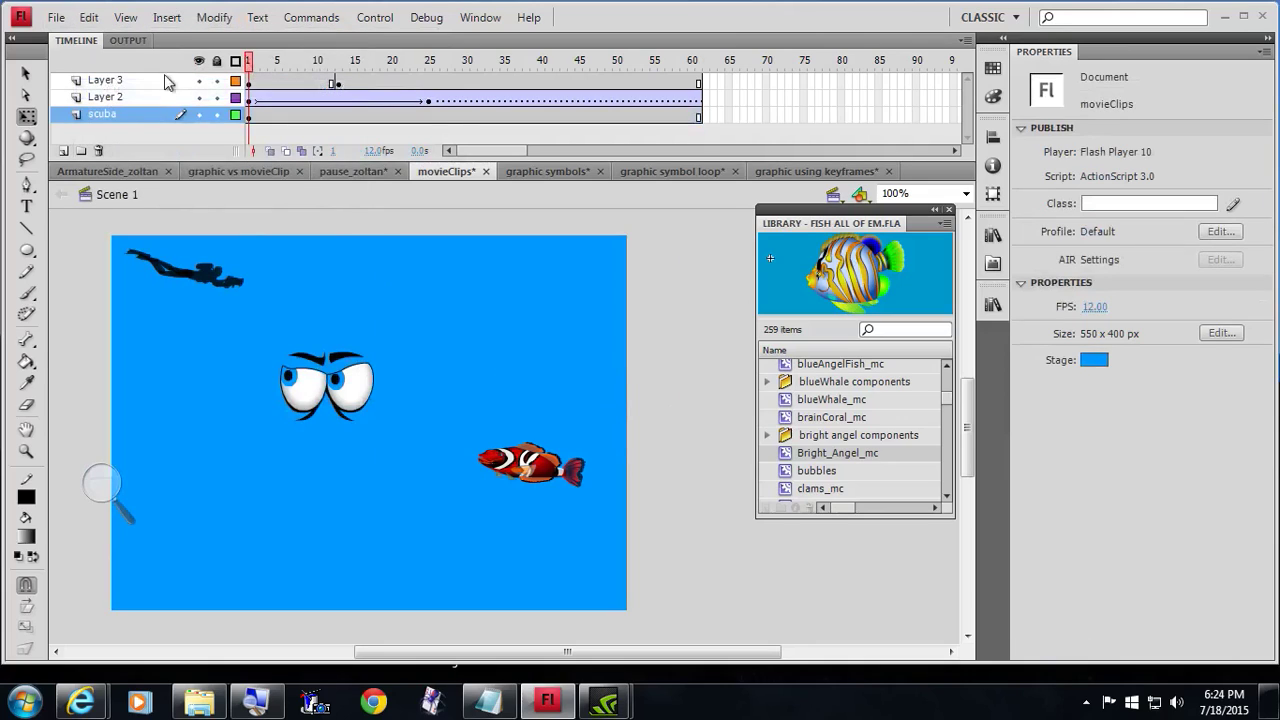
Paste the yellow fish in place on a new layer above Layer 3 and name that layer "yellow fish".
{"action": "left_click", "coordinate": [90, 84]}
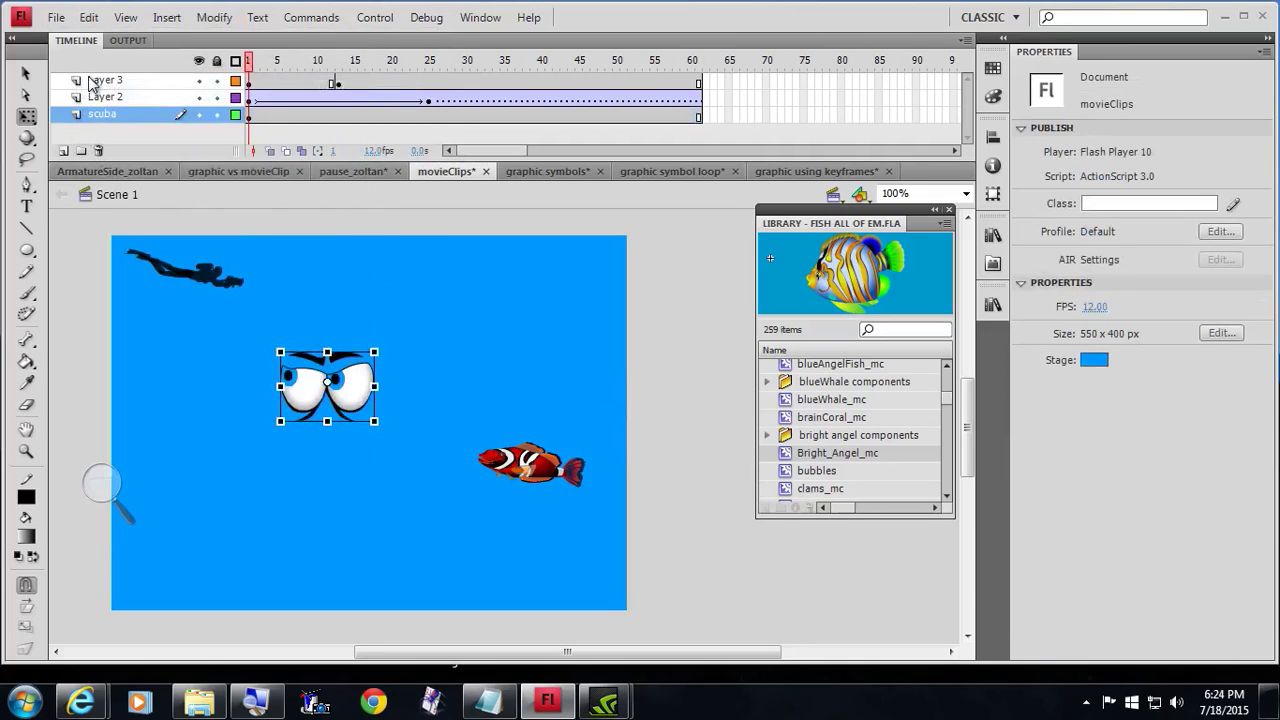
{"action": "left_click", "coordinate": [63, 150]}
{"action": "left_click", "coordinate": [250, 79]}
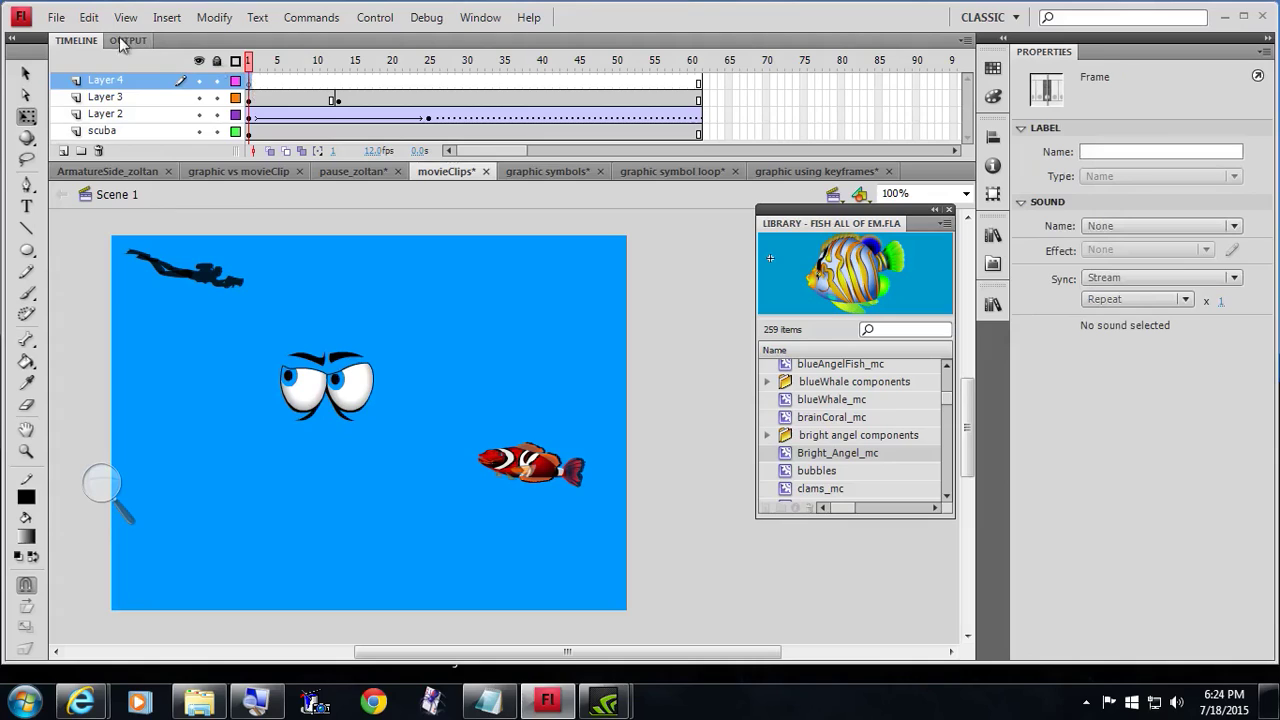
{"action": "left_click", "coordinate": [89, 17]}
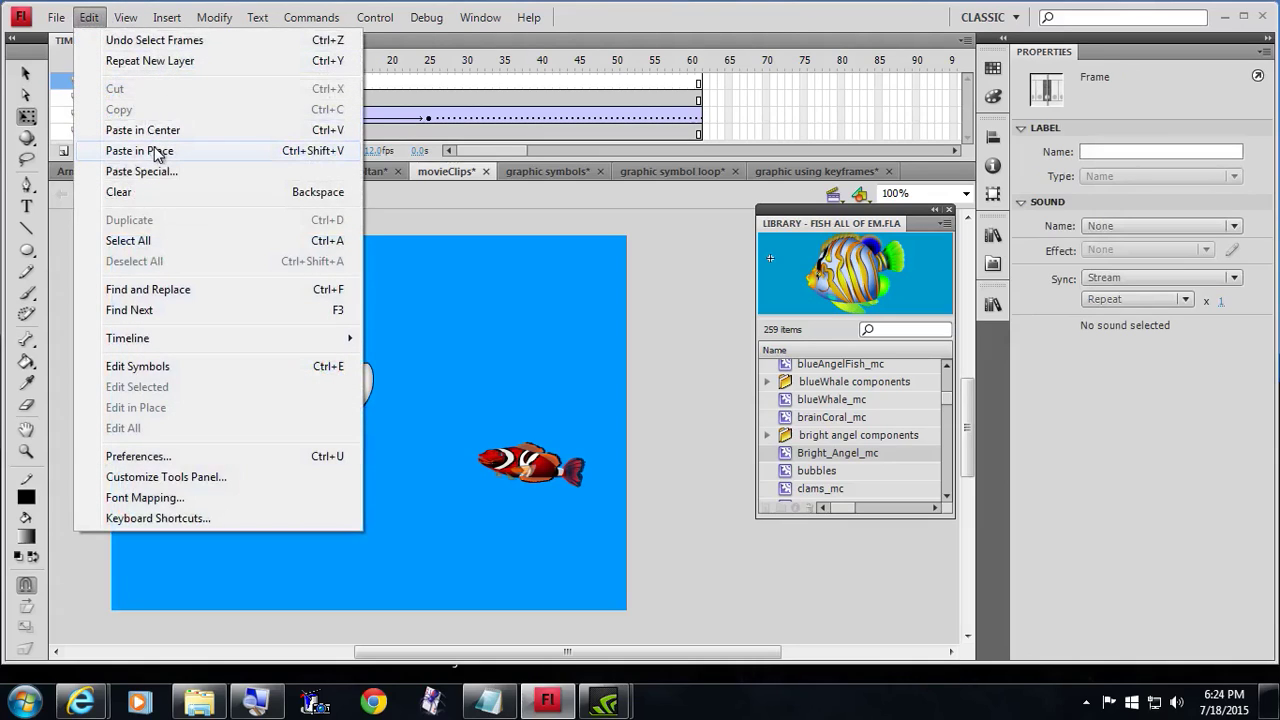
{"action": "left_click", "coordinate": [155, 150]}
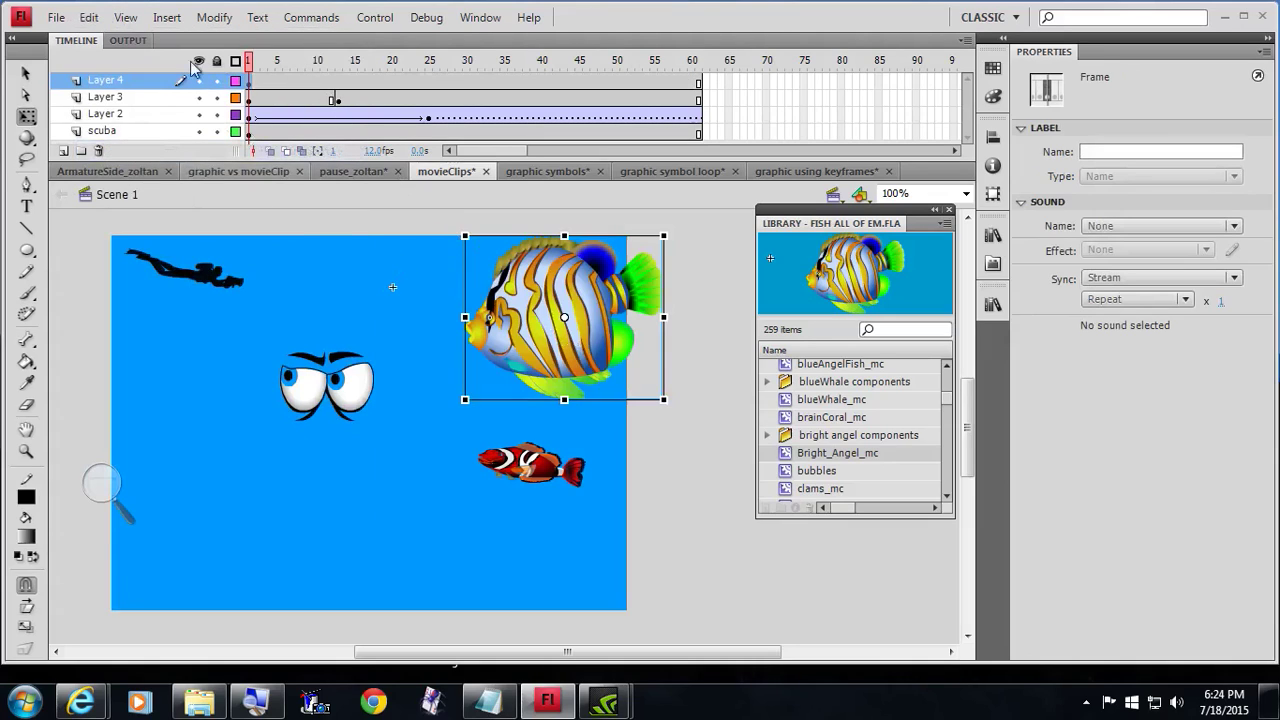
{"action": "double_click", "coordinate": [100, 80]}
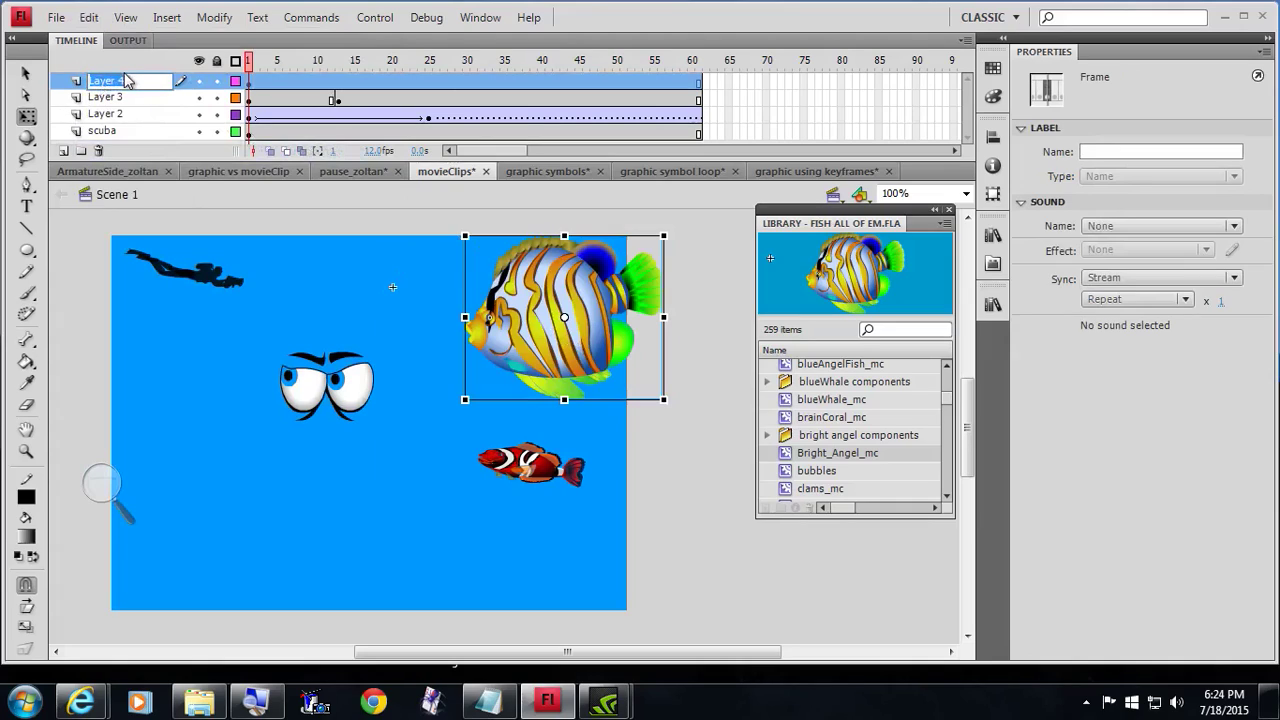
{"action": "type", "text": "yellow fish"}
{"action": "right_click", "coordinate": [700, 88]}
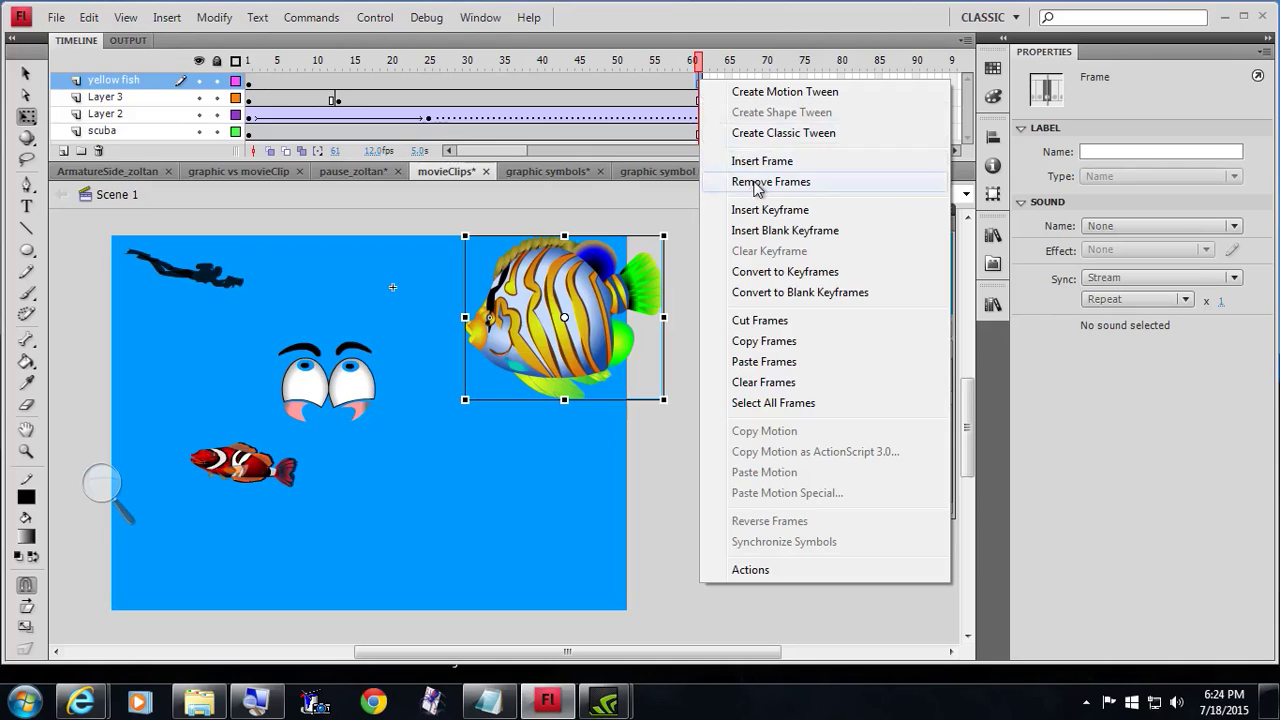
{"action": "left_click", "coordinate": [757, 161]}
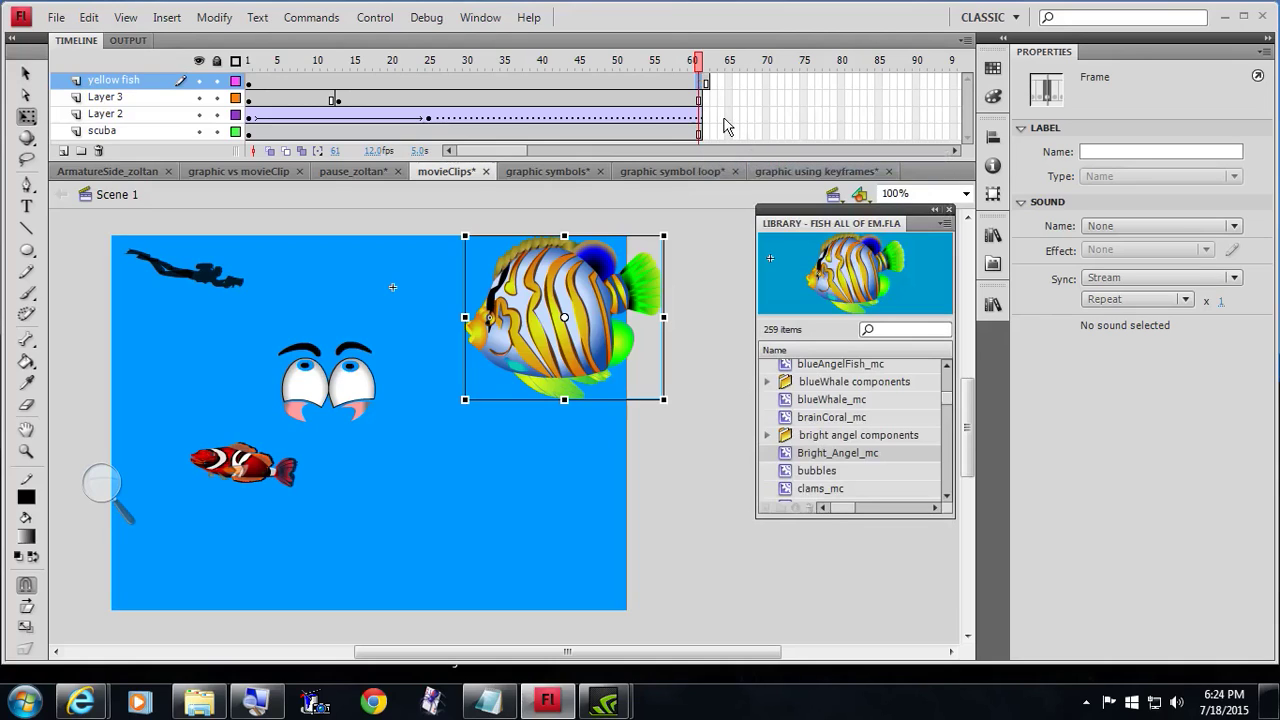
{"action": "right_click", "coordinate": [700, 85]}
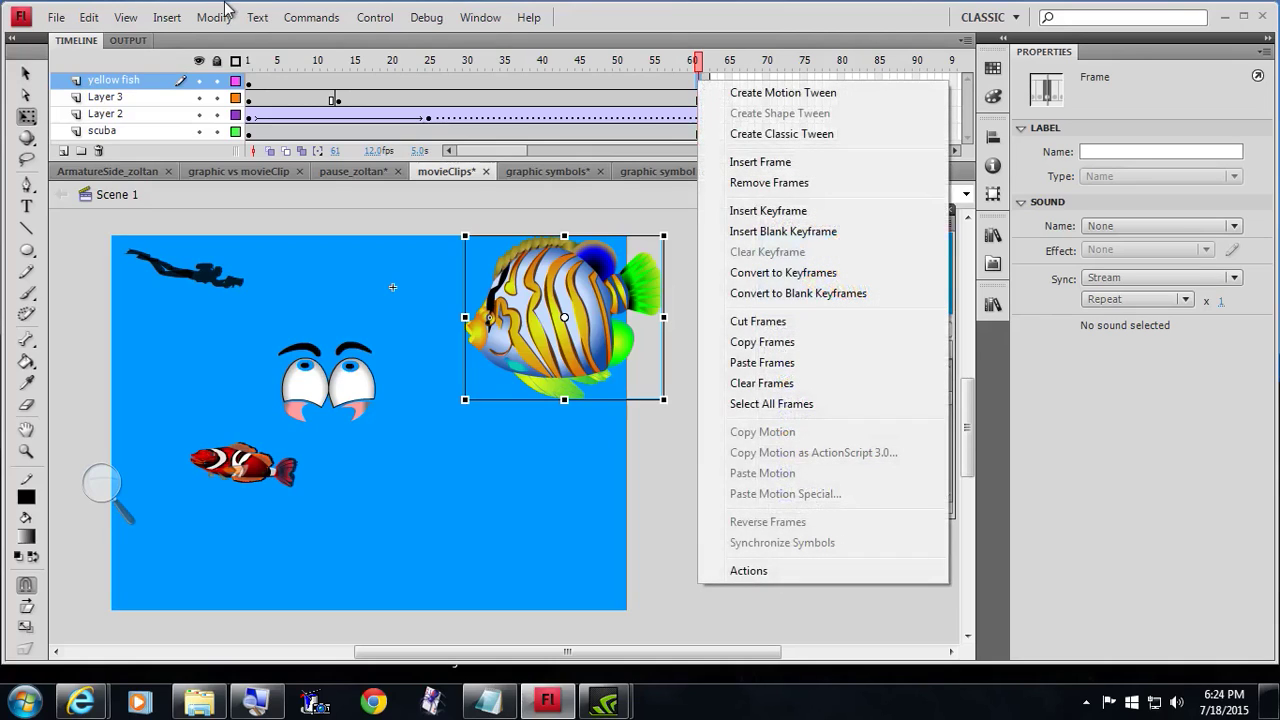
{"action": "left_click", "coordinate": [89, 17]}
{"action": "left_click", "coordinate": [120, 37]}
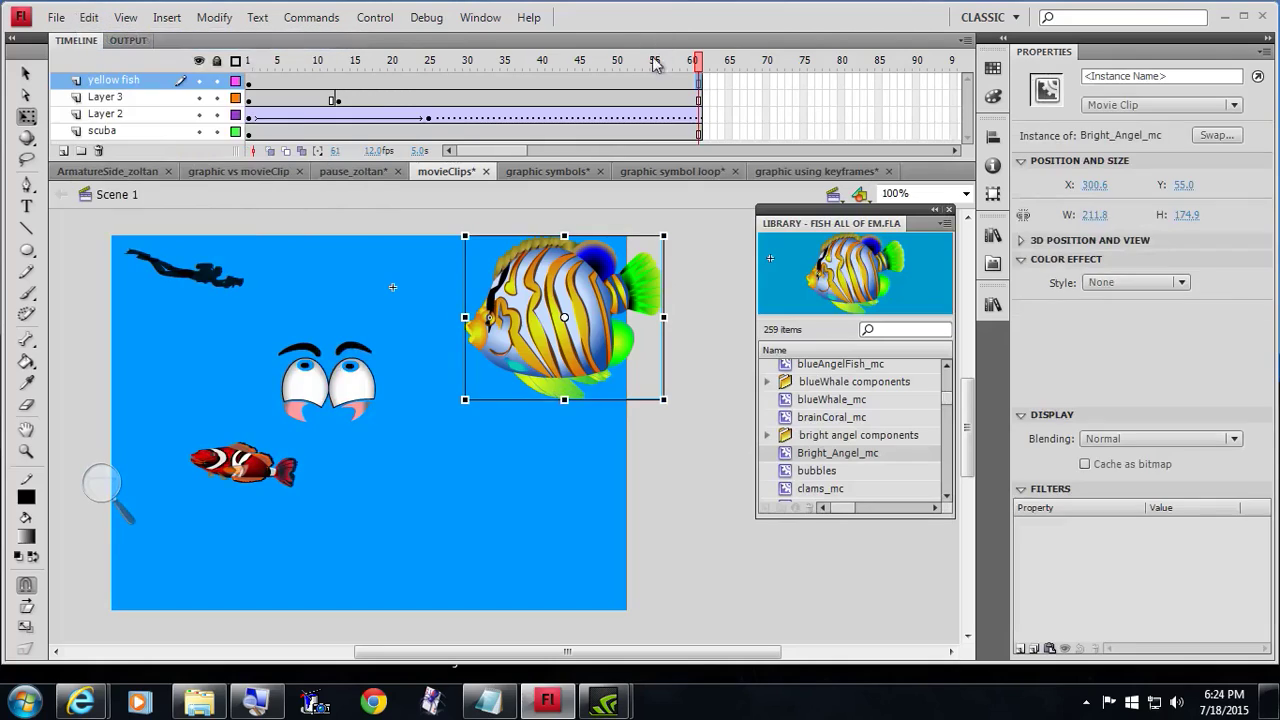
Insert a keyframe at frame 61 of the yellow fish layer.
{"action": "right_click", "coordinate": [699, 86]}
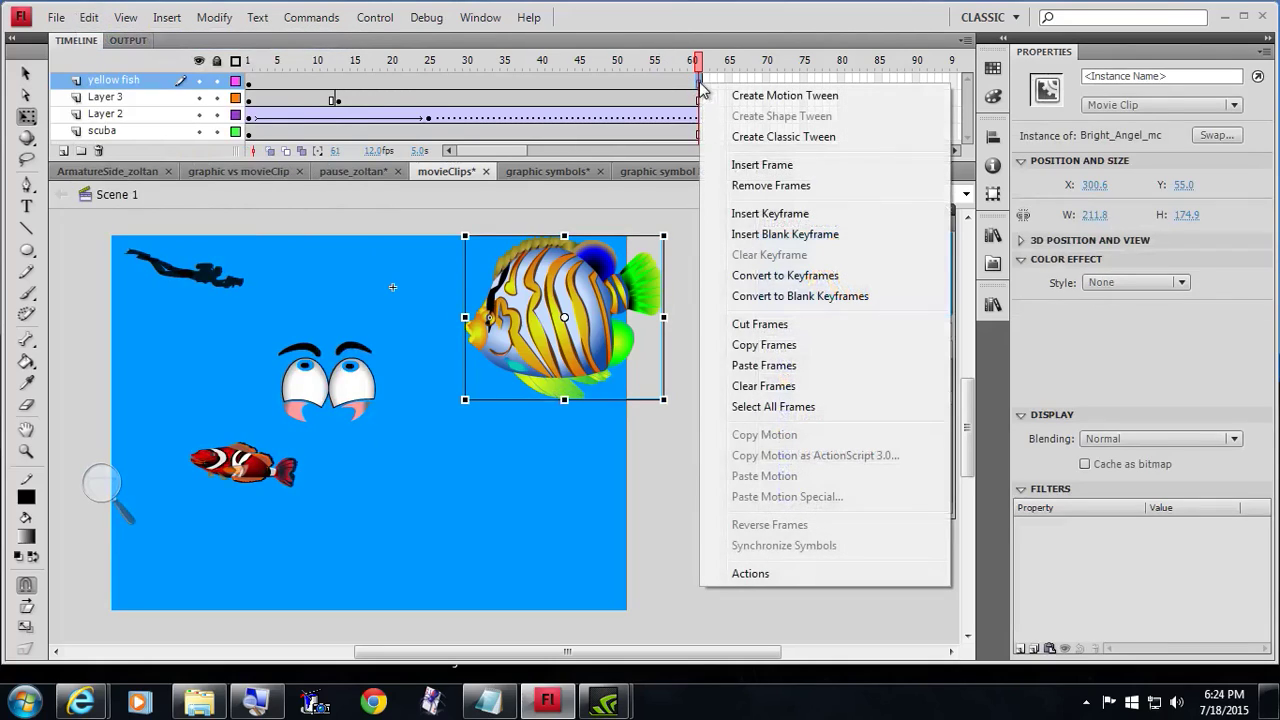
{"action": "left_click", "coordinate": [808, 214]}
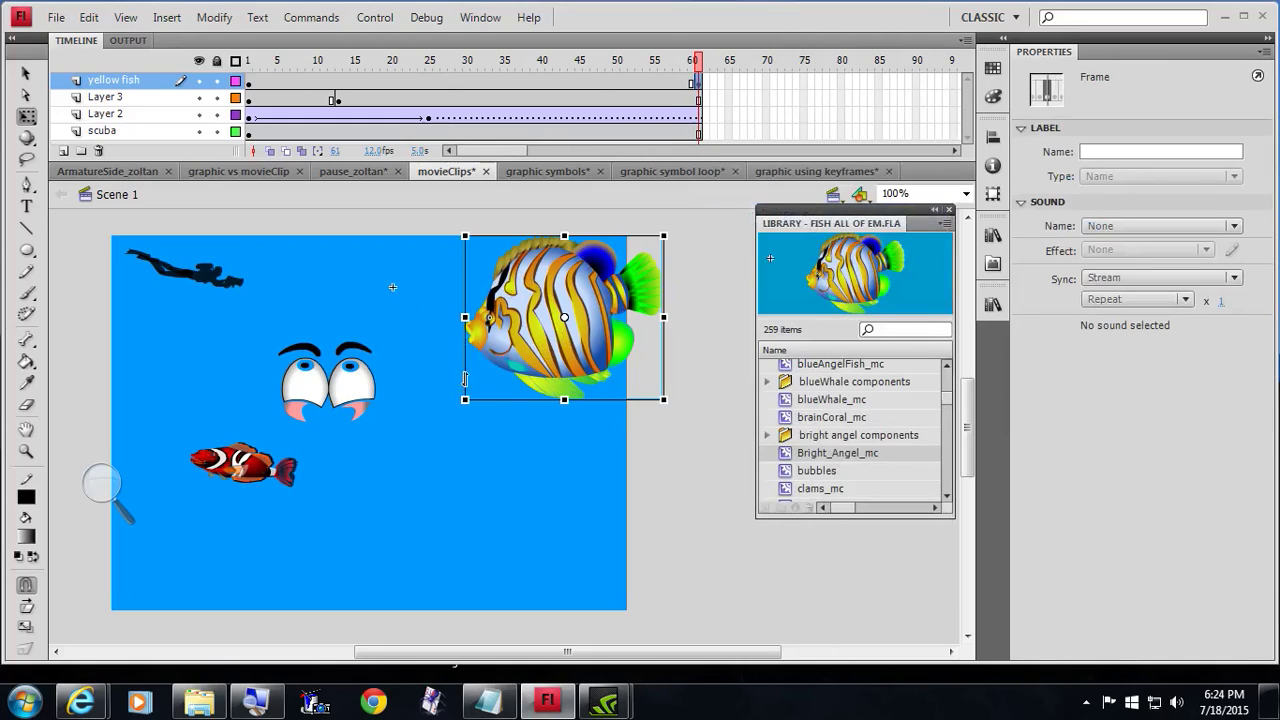
Move the yellow fish past the stage's left edge at frame 61 and create a classic tween on its layer.
{"action": "left_click_drag", "start_coordinate": [540, 327], "coordinate": [56, 423]}
{"action": "left_click_drag", "start_coordinate": [155, 401], "coordinate": [83, 429]}
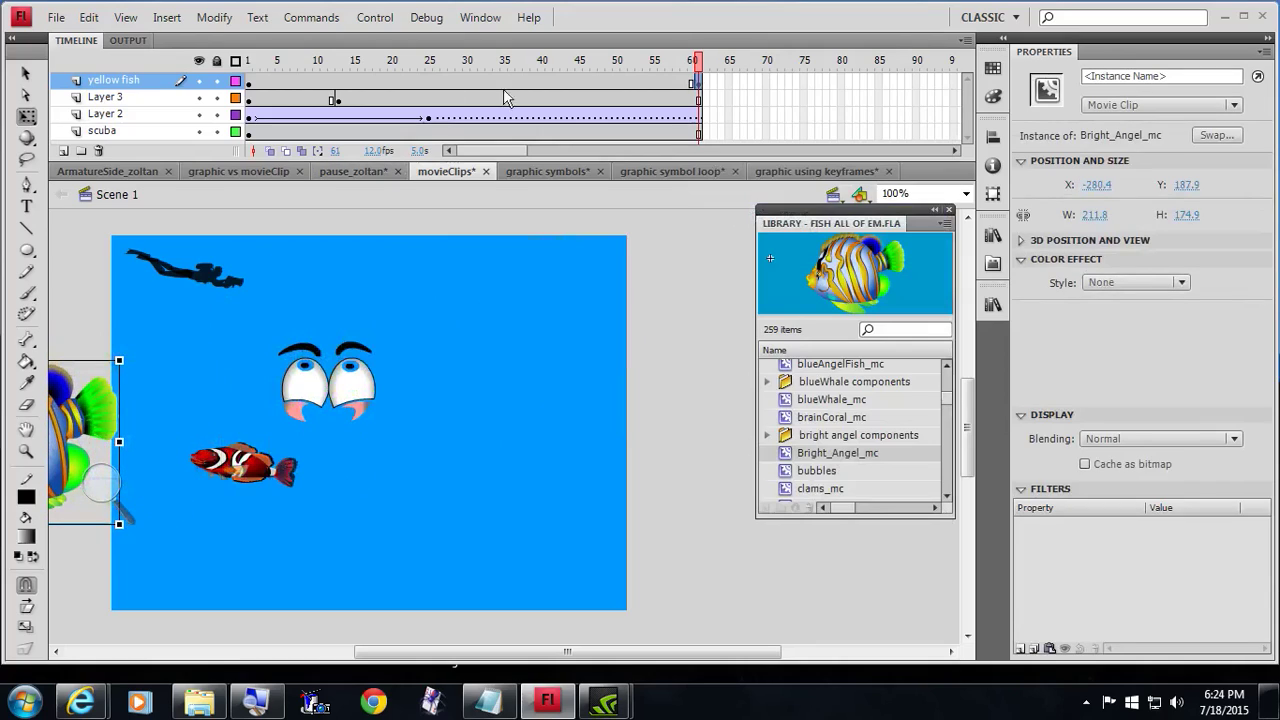
{"action": "right_click", "coordinate": [694, 80]}
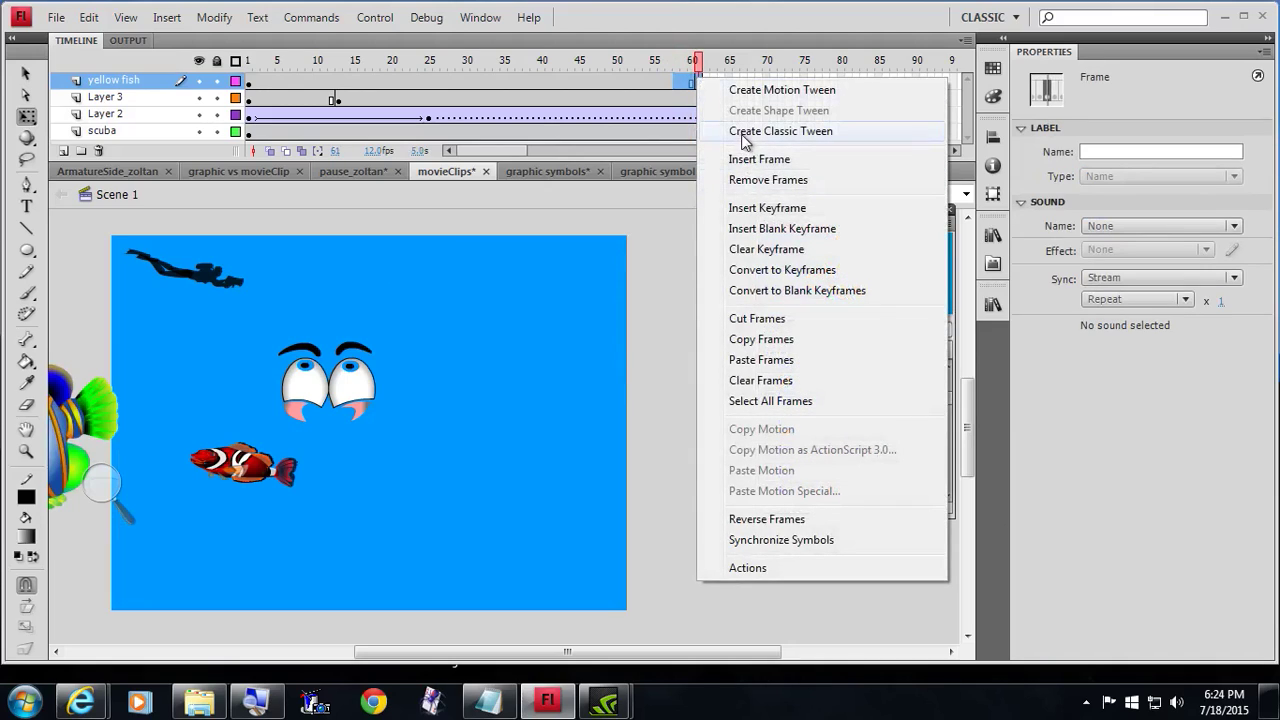
{"action": "left_click", "coordinate": [738, 131]}
Shift the yellow fish at frame 1 farther past the stage's right edge and preview its motion through frame 61.
{"action": "left_click_drag", "start_coordinate": [698, 64], "coordinate": [249, 64]}
{"action": "left_click_drag", "start_coordinate": [522, 337], "coordinate": [689, 293]}
{"action": "left_click_drag", "start_coordinate": [249, 61], "coordinate": [727, 61]}
{"action": "left_click", "coordinate": [319, 295]}
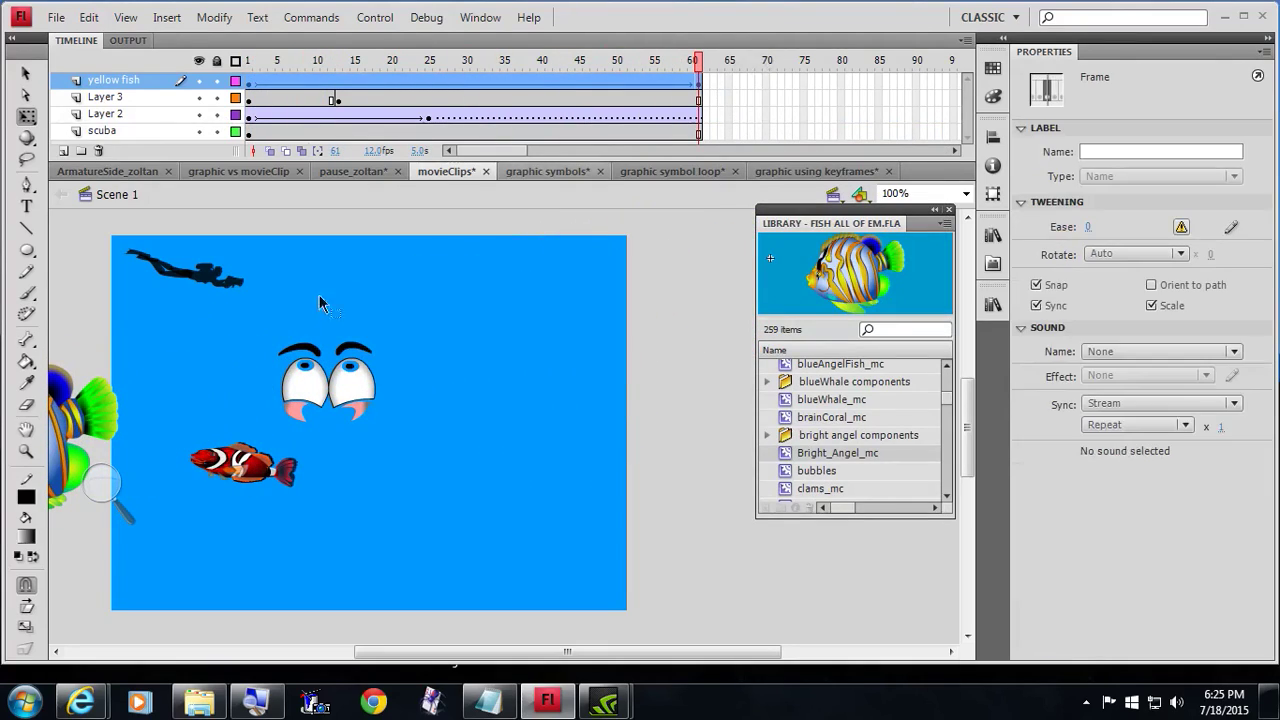
Insert a keyframe at frame 61 of Layer 2, centre the clownfish's pivot, then rotate it and move it off the stage's left edge.
{"action": "left_click", "coordinate": [248, 469]}
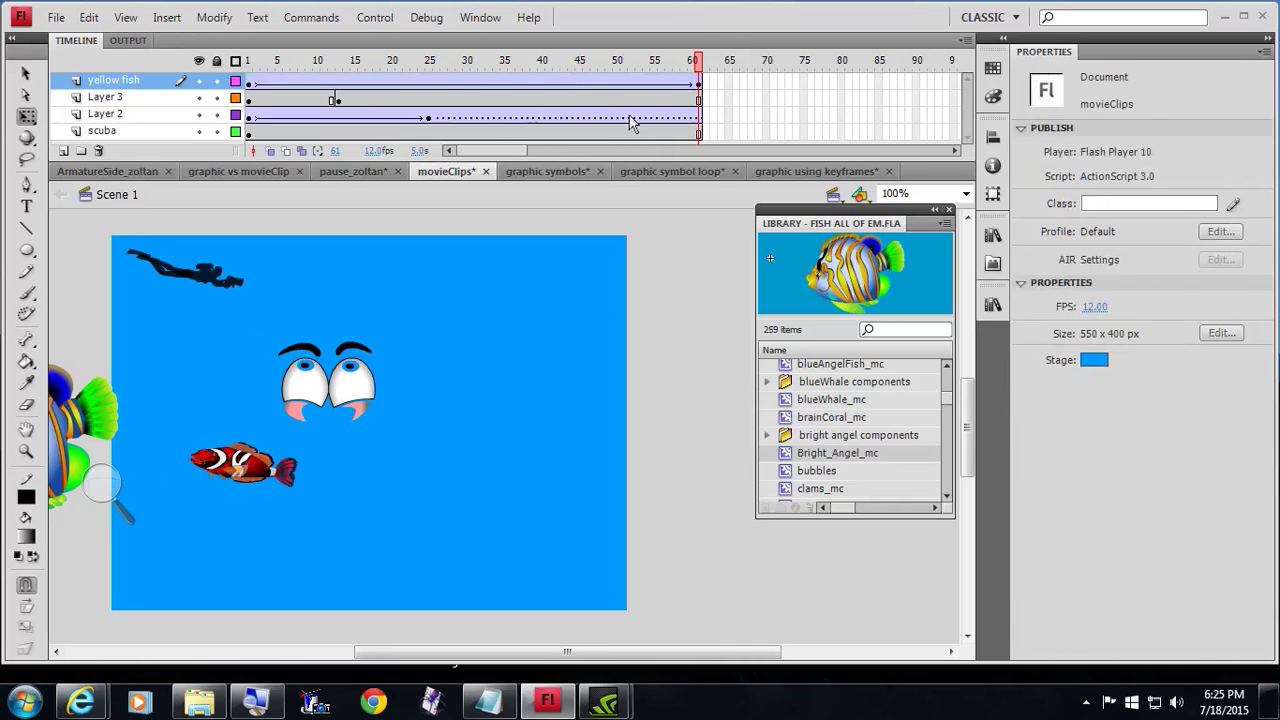
{"action": "right_click", "coordinate": [700, 117]}
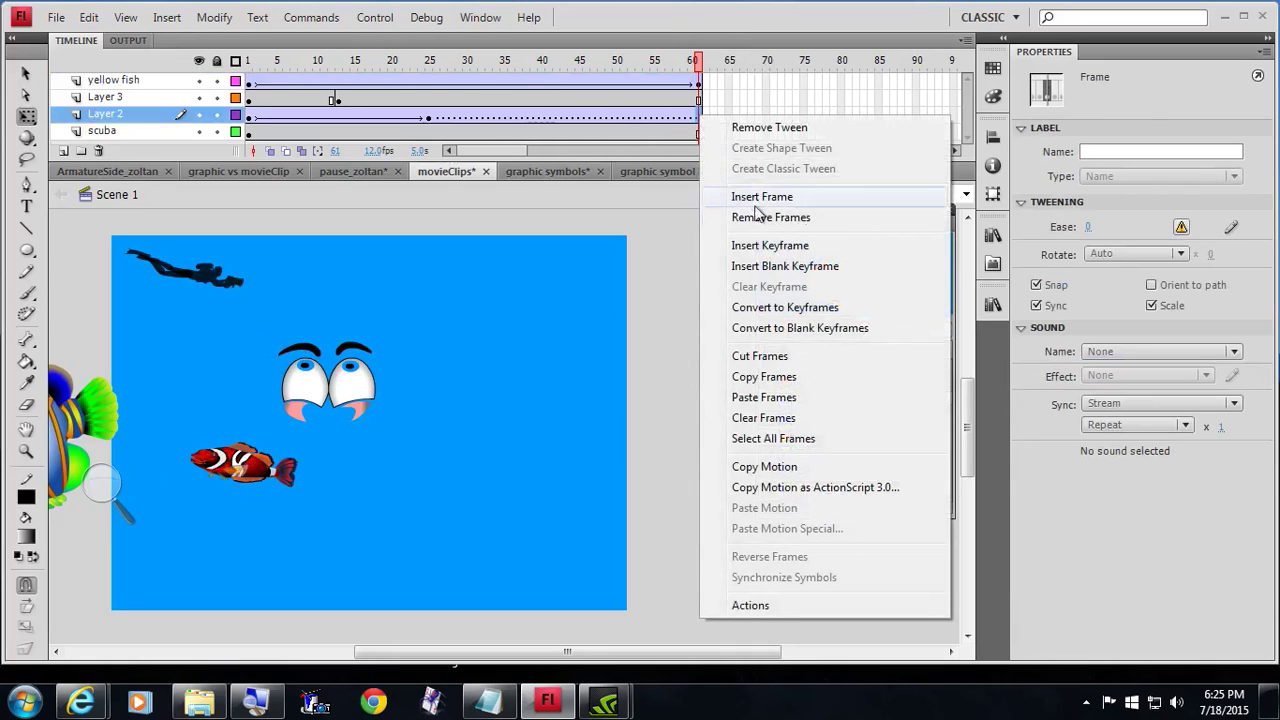
{"action": "left_click", "coordinate": [769, 245]}
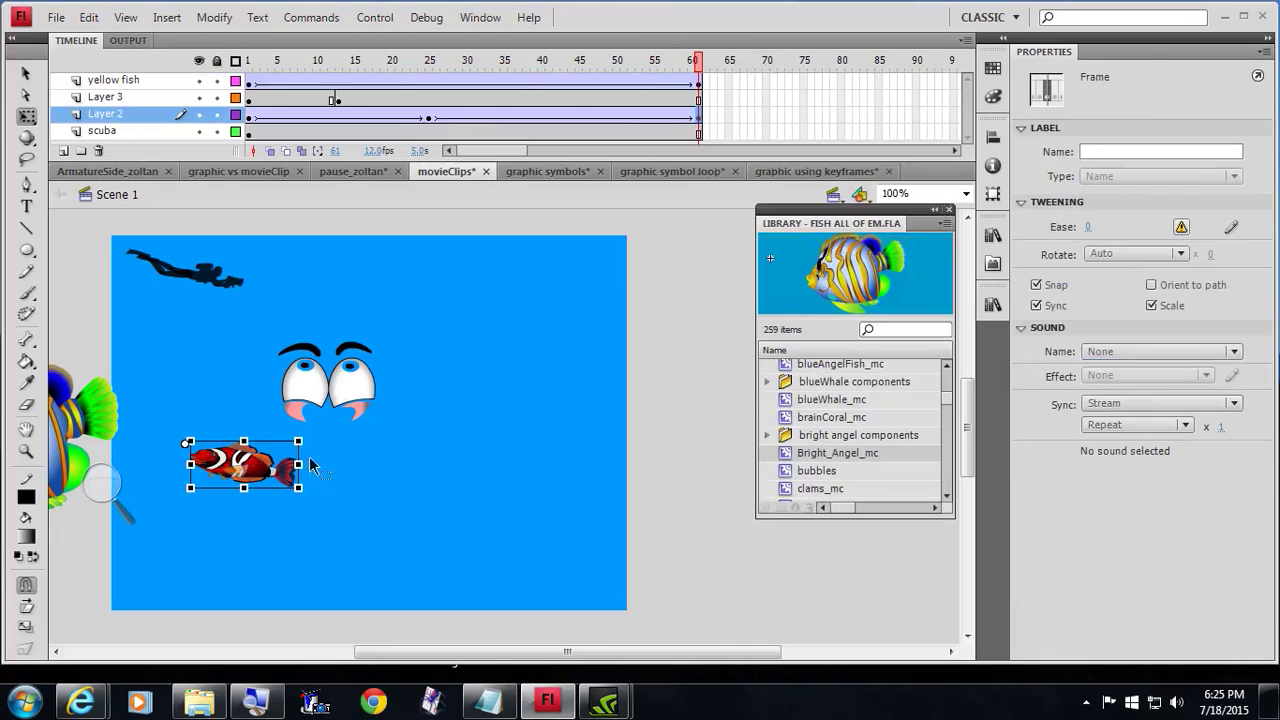
{"action": "mouse_move", "coordinate": [312, 436]}
{"action": "left_mouse_down"}
{"action": "mouse_move", "coordinate": [296, 482]}
{"action": "mouse_move", "coordinate": [257, 505]}
{"action": "mouse_move", "coordinate": [297, 441]}
{"action": "left_mouse_up"}
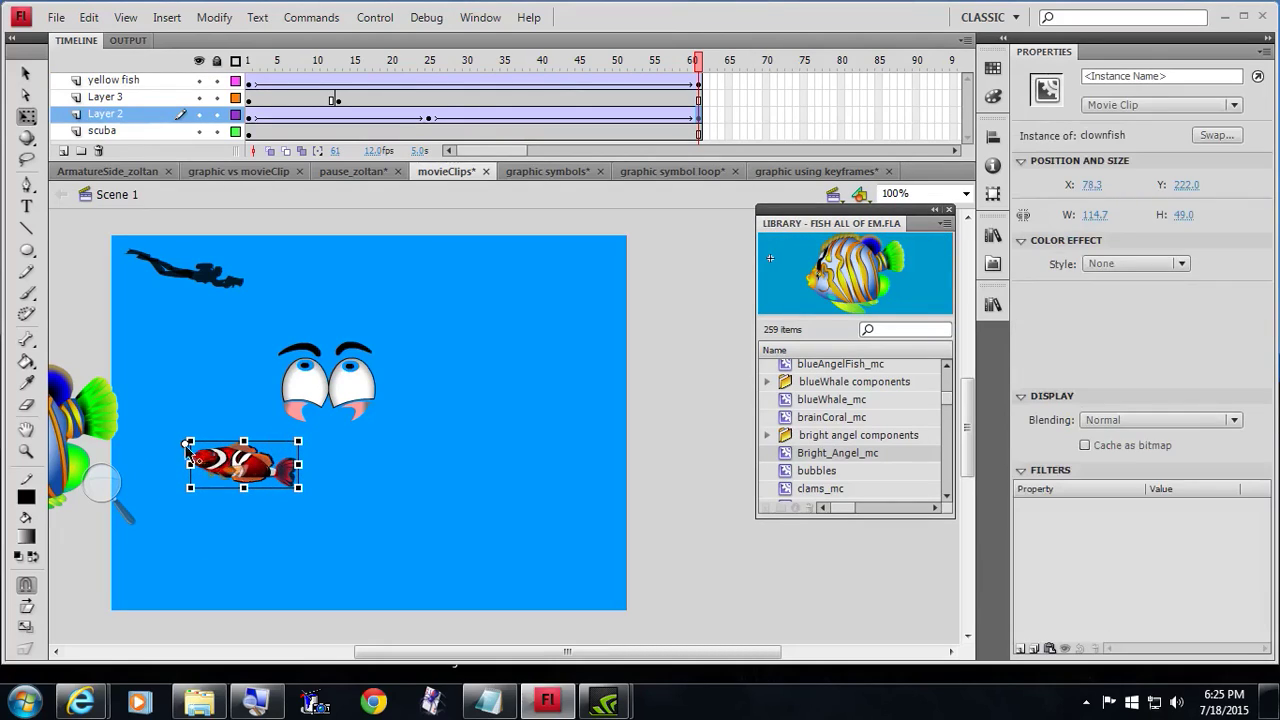
{"action": "left_click_drag", "start_coordinate": [187, 445], "coordinate": [243, 463]}
{"action": "left_click_drag", "start_coordinate": [308, 434], "coordinate": [89, 337]}
Insert a keyframe at frame 61 of the scuba layer and create a classic tween for the diver.
{"action": "left_click", "coordinate": [230, 285]}
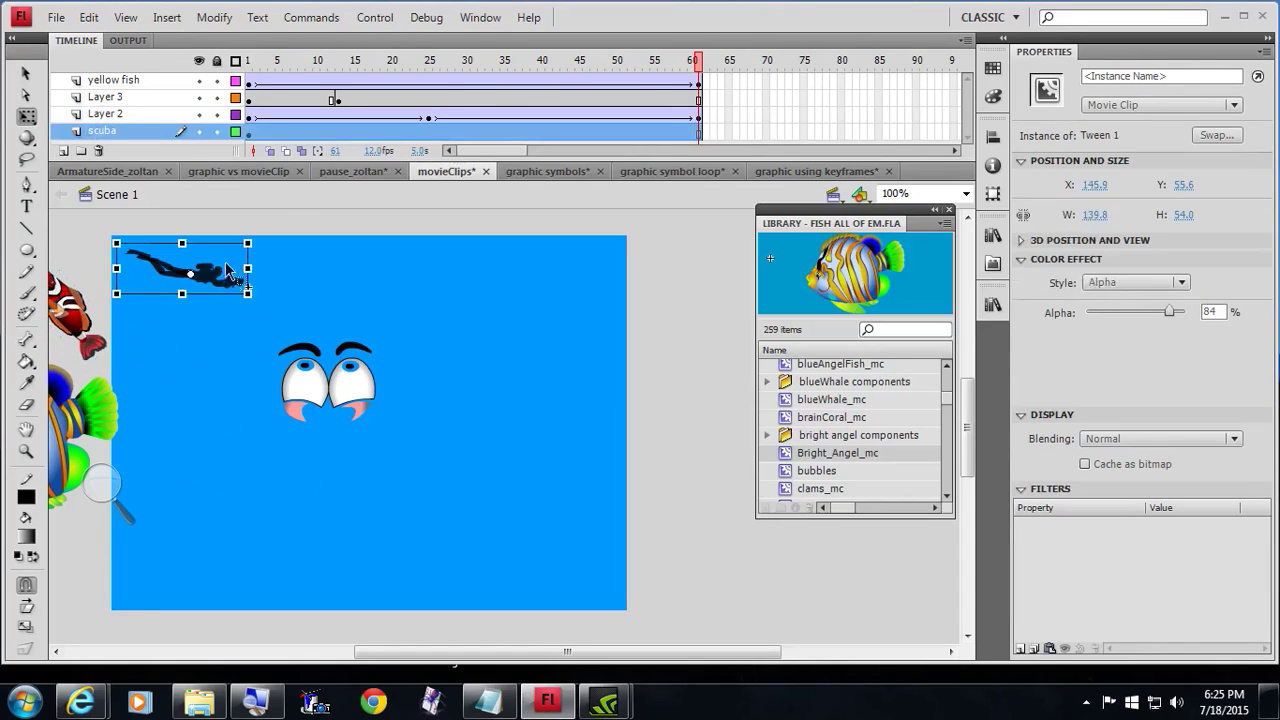
{"action": "right_click", "coordinate": [698, 132]}
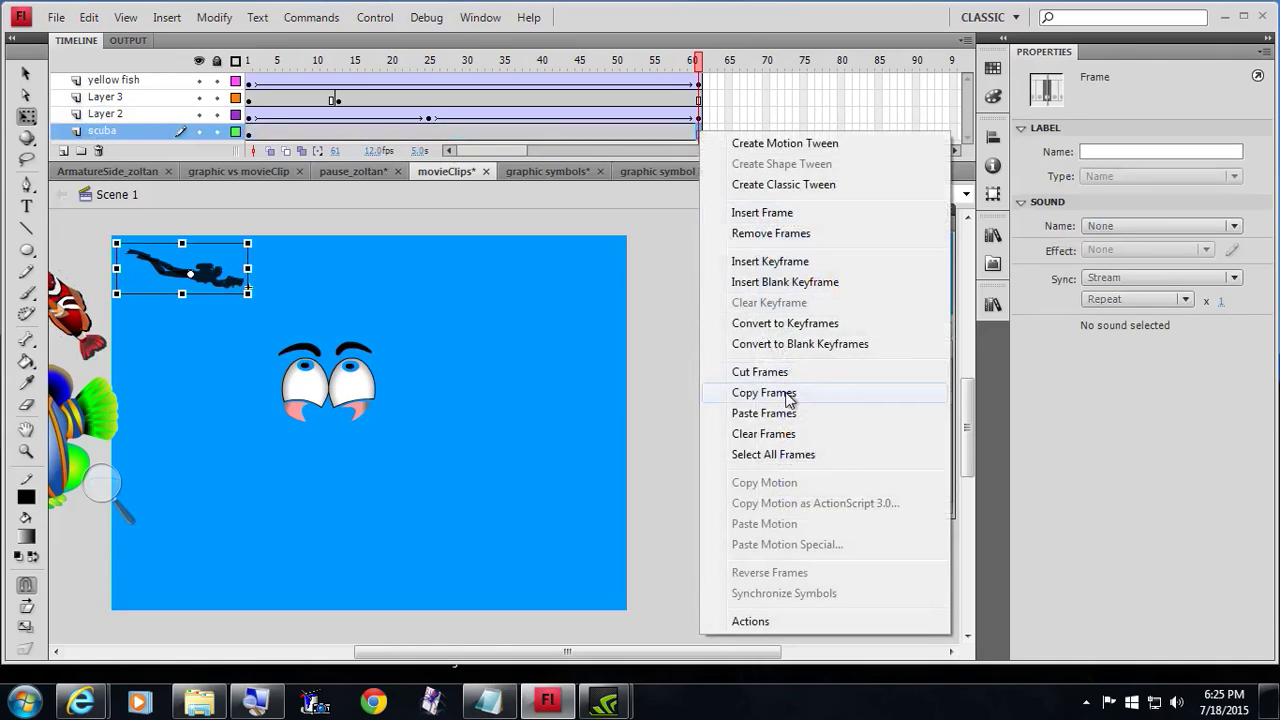
{"action": "left_click", "coordinate": [805, 263]}
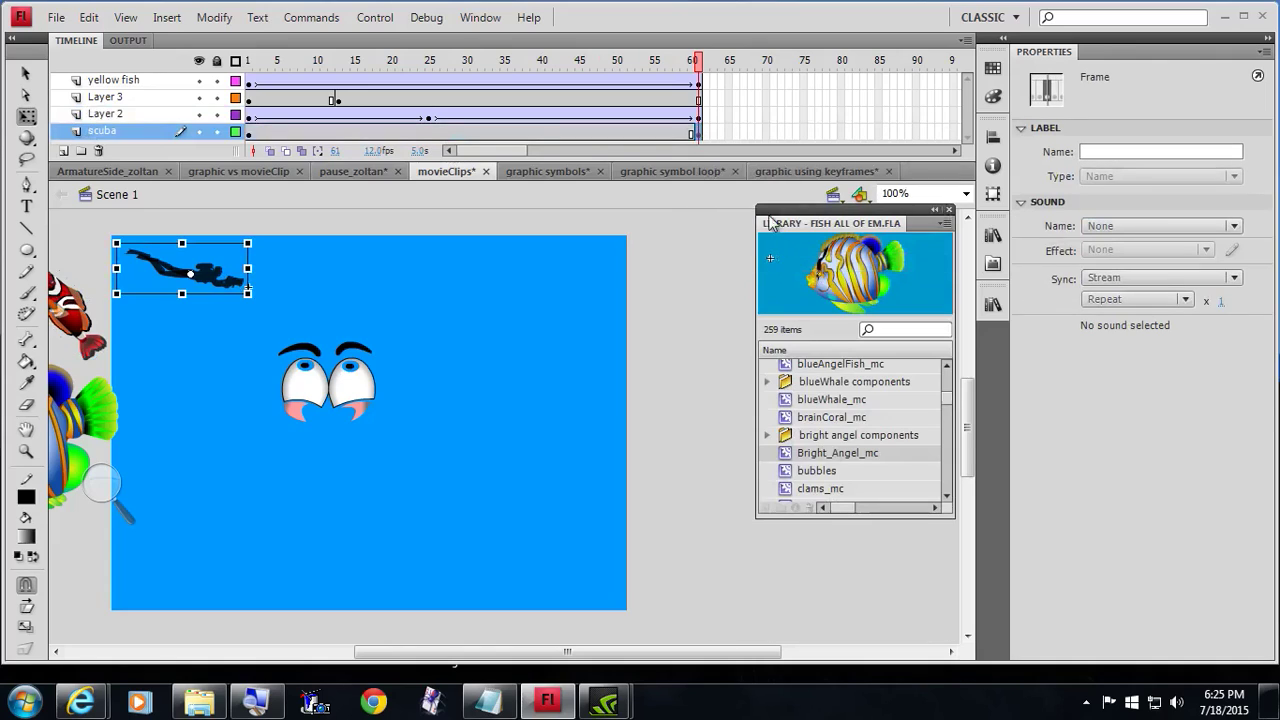
{"action": "left_click_drag", "start_coordinate": [674, 131], "coordinate": [699, 127]}
{"action": "right_click", "coordinate": [693, 131]}
{"action": "right_click", "coordinate": [699, 127]}
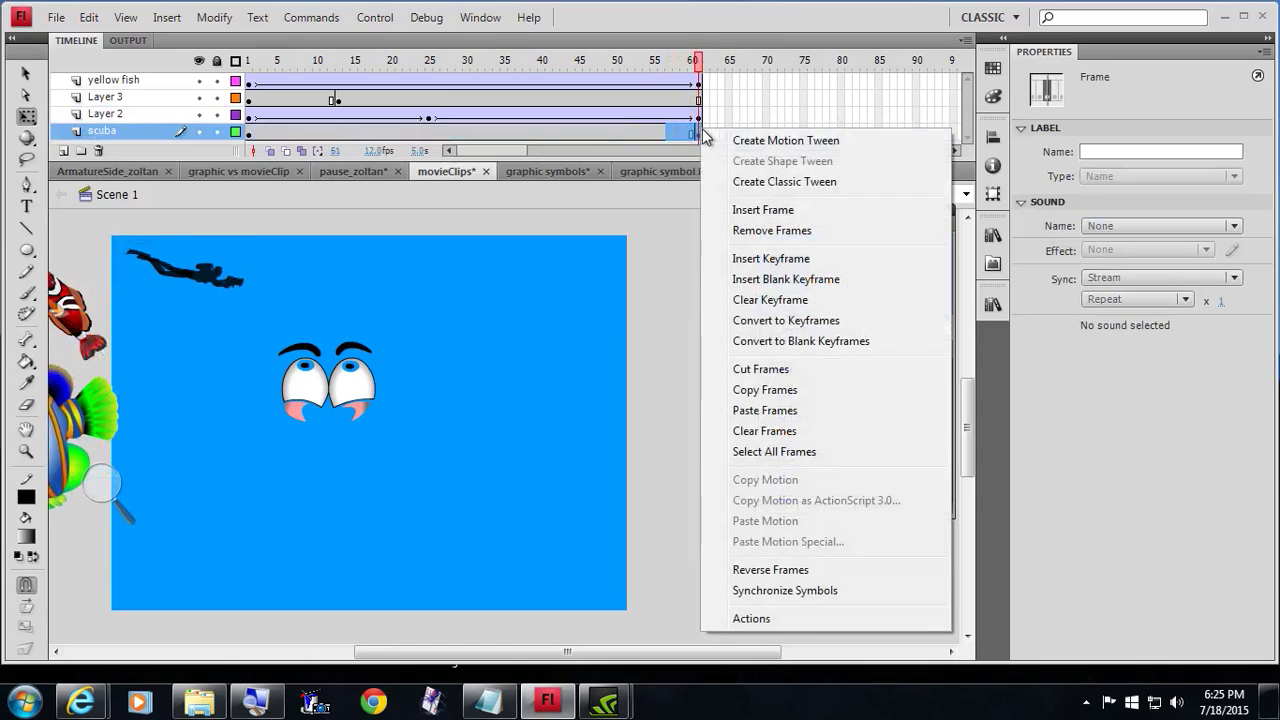
{"action": "left_click", "coordinate": [783, 185]}
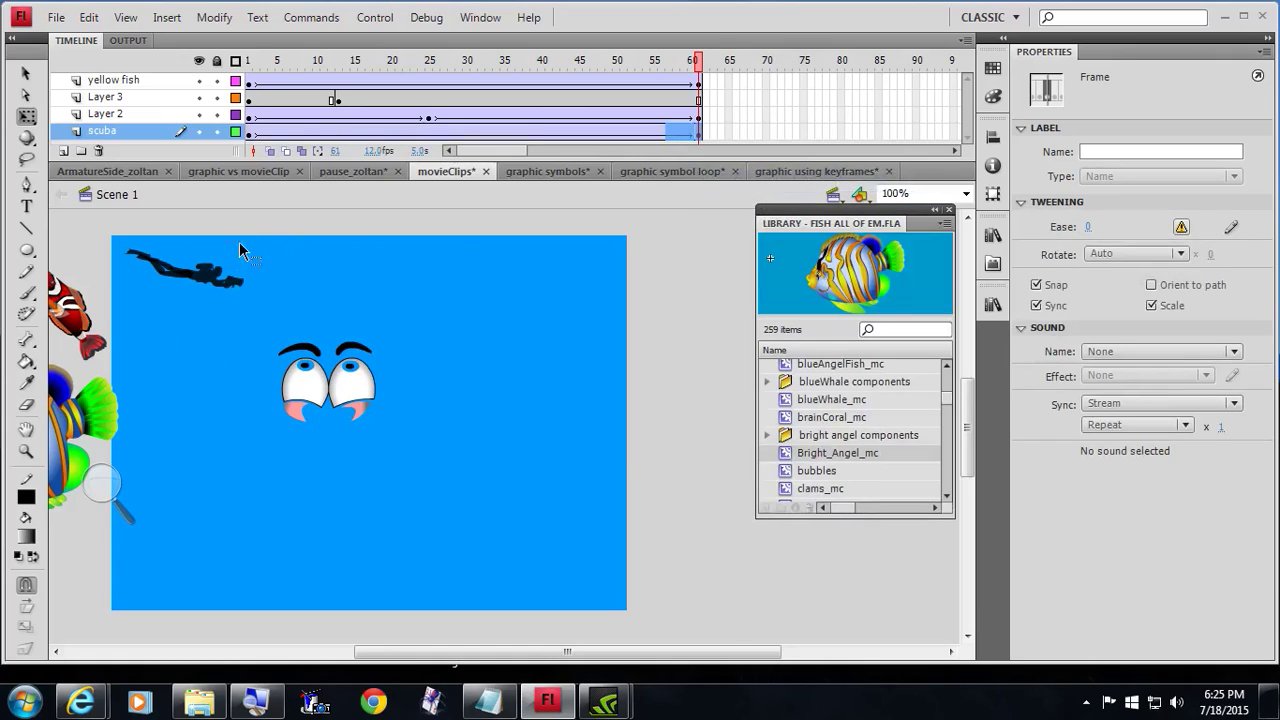
Move the diver beyond the stage's lower-right corner at frame 61 and enlarge it to about 594 by 248 px.
{"action": "left_click_drag", "start_coordinate": [200, 285], "coordinate": [685, 570]}
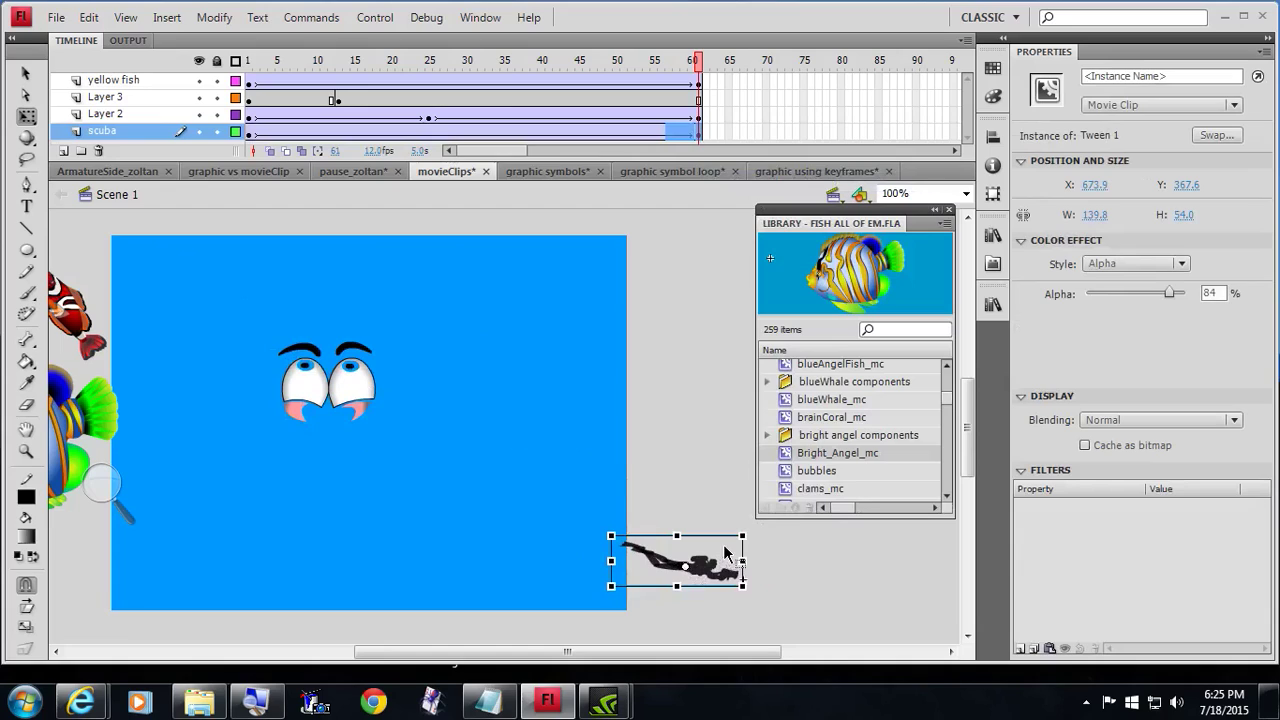
{"action": "left_click_drag", "start_coordinate": [743, 536], "coordinate": [624, 464]}
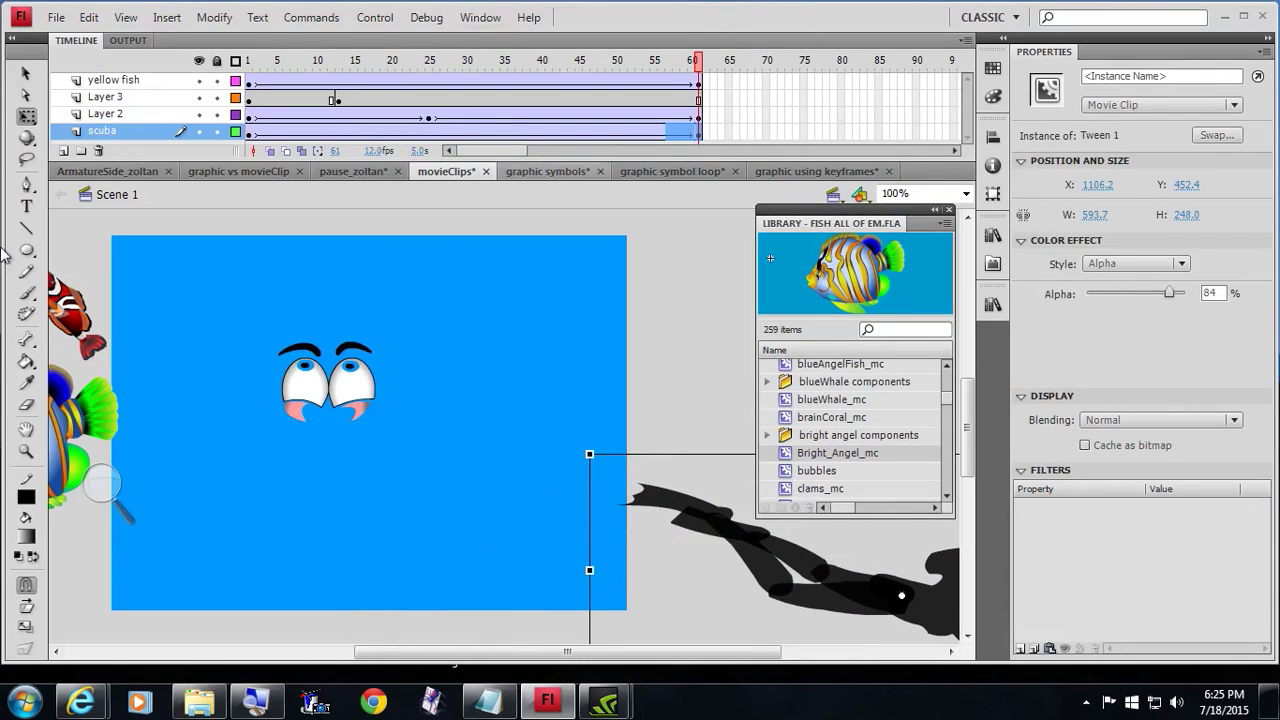
Try the Loop option on the eyes graphic at frame 13 of Layer 3, then return it to Single Frame.
{"action": "left_click_drag", "start_coordinate": [703, 63], "coordinate": [338, 80]}
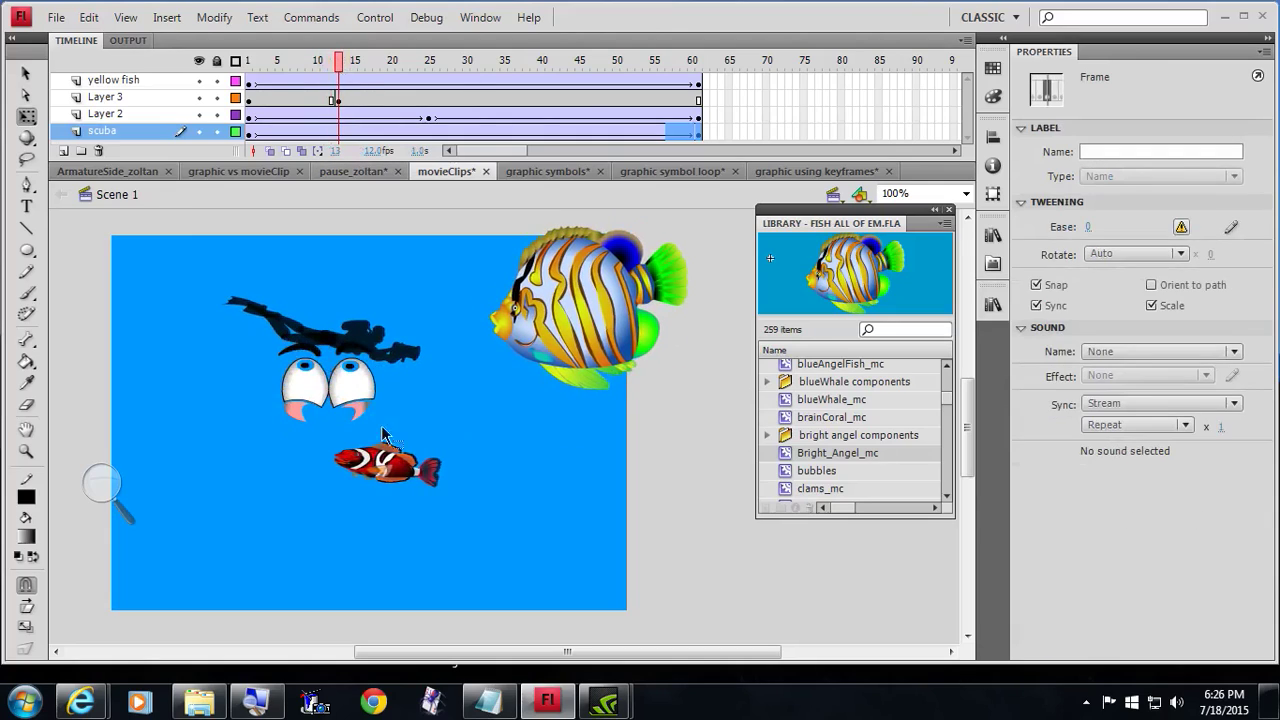
{"action": "left_click", "coordinate": [300, 398]}
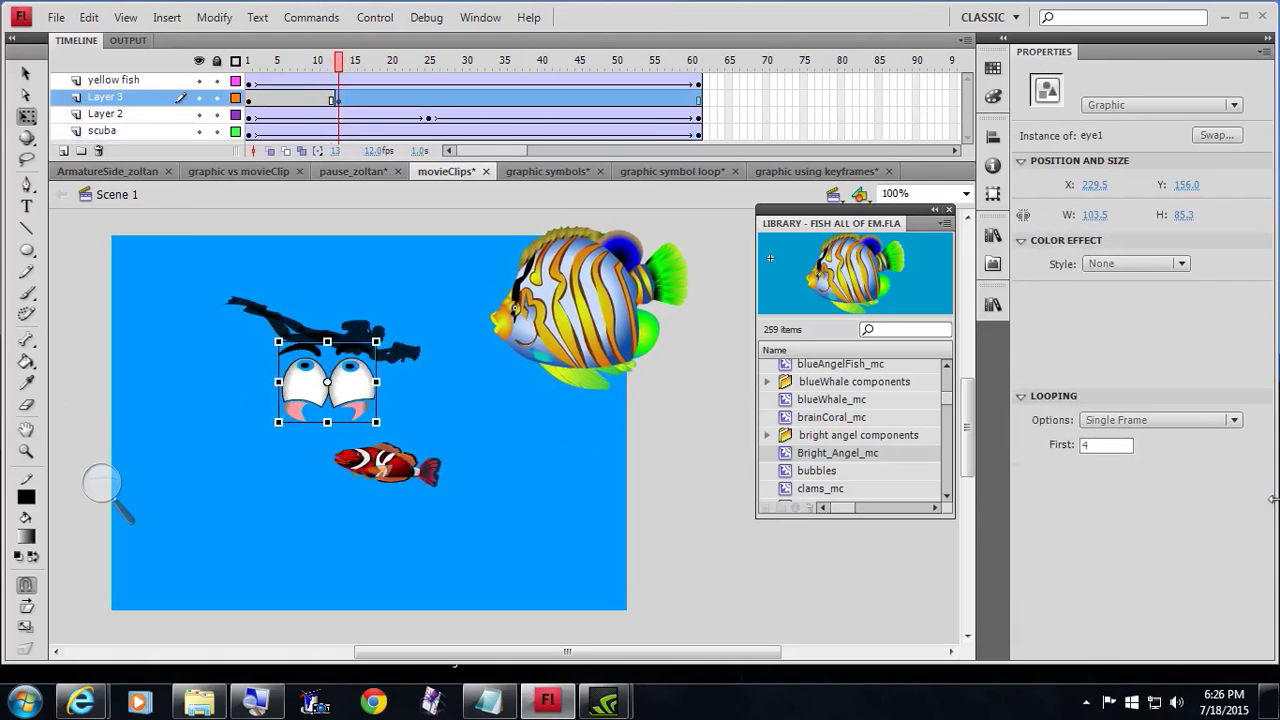
{"action": "left_click", "coordinate": [1233, 420]}
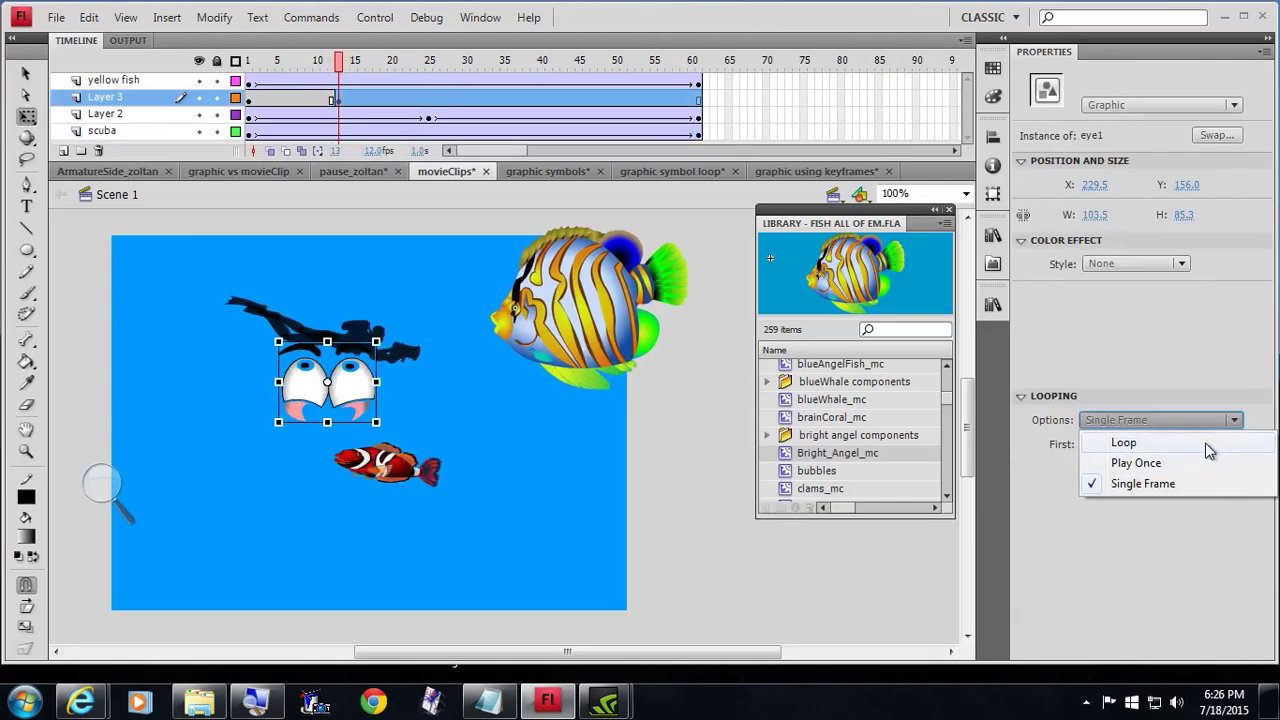
{"action": "left_click", "coordinate": [1205, 442]}
{"action": "mouse_move", "coordinate": [340, 63]}
{"action": "left_mouse_down"}
{"action": "mouse_move", "coordinate": [422, 68]}
{"action": "mouse_move", "coordinate": [328, 80]}
{"action": "mouse_move", "coordinate": [337, 87]}
{"action": "left_mouse_up"}
{"action": "left_click", "coordinate": [338, 99]}
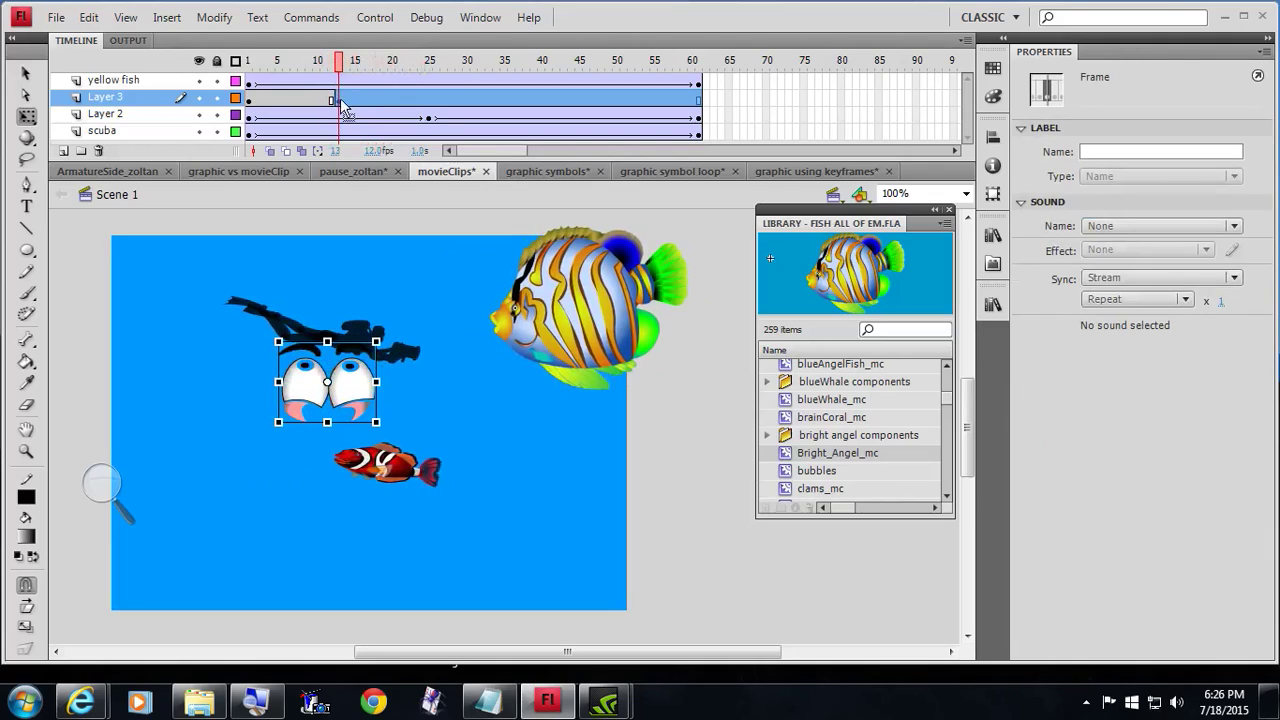
{"action": "left_click", "coordinate": [341, 99]}
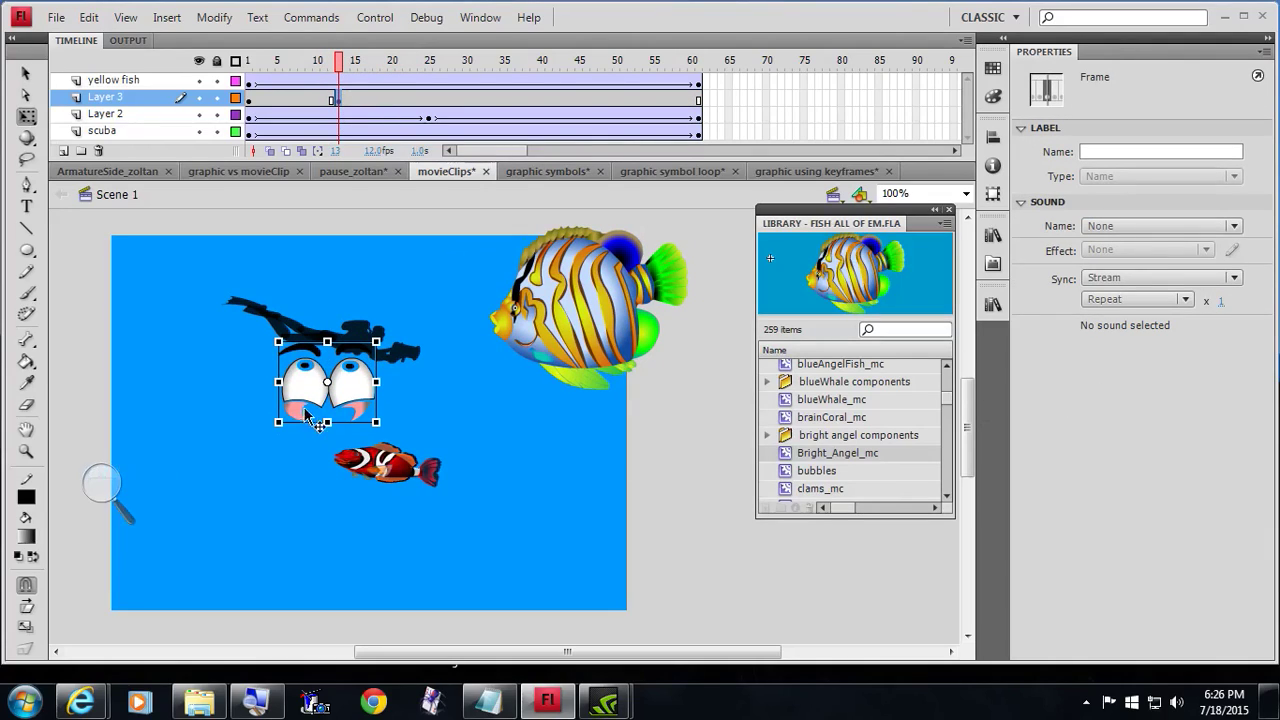
{"action": "left_click", "coordinate": [366, 396]}
{"action": "left_click", "coordinate": [1130, 420]}
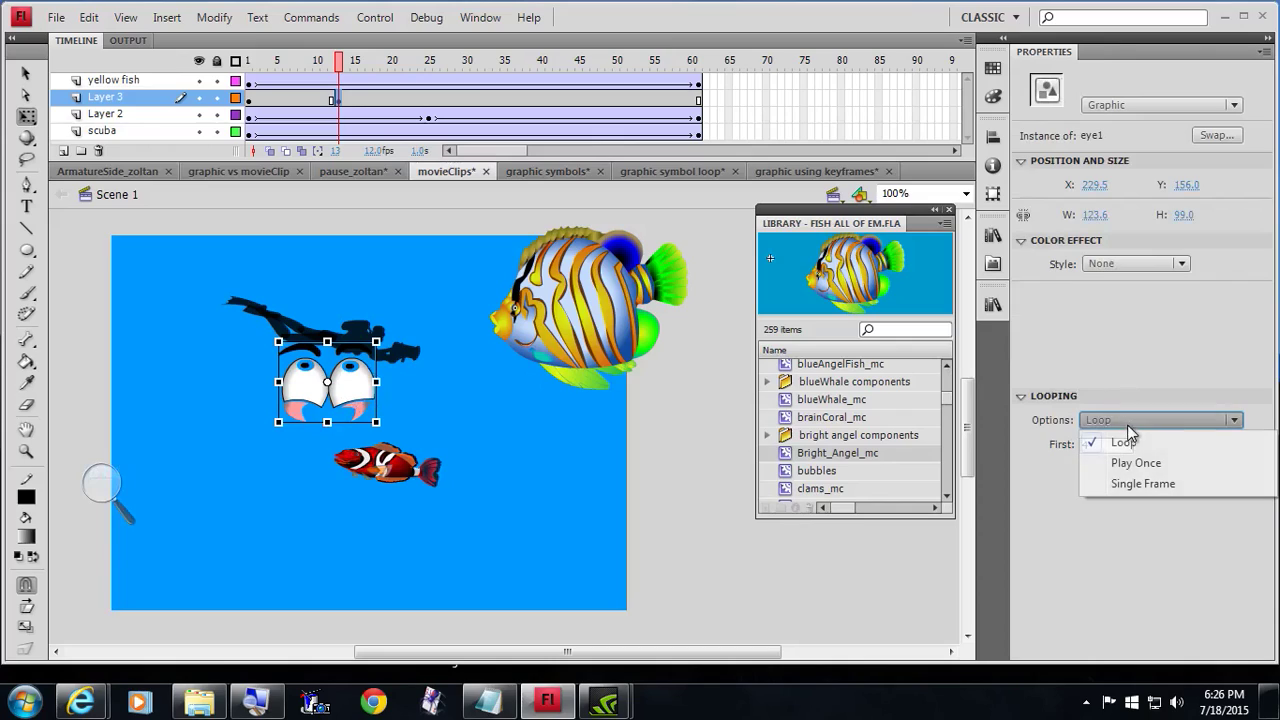
{"action": "left_click", "coordinate": [1135, 484]}
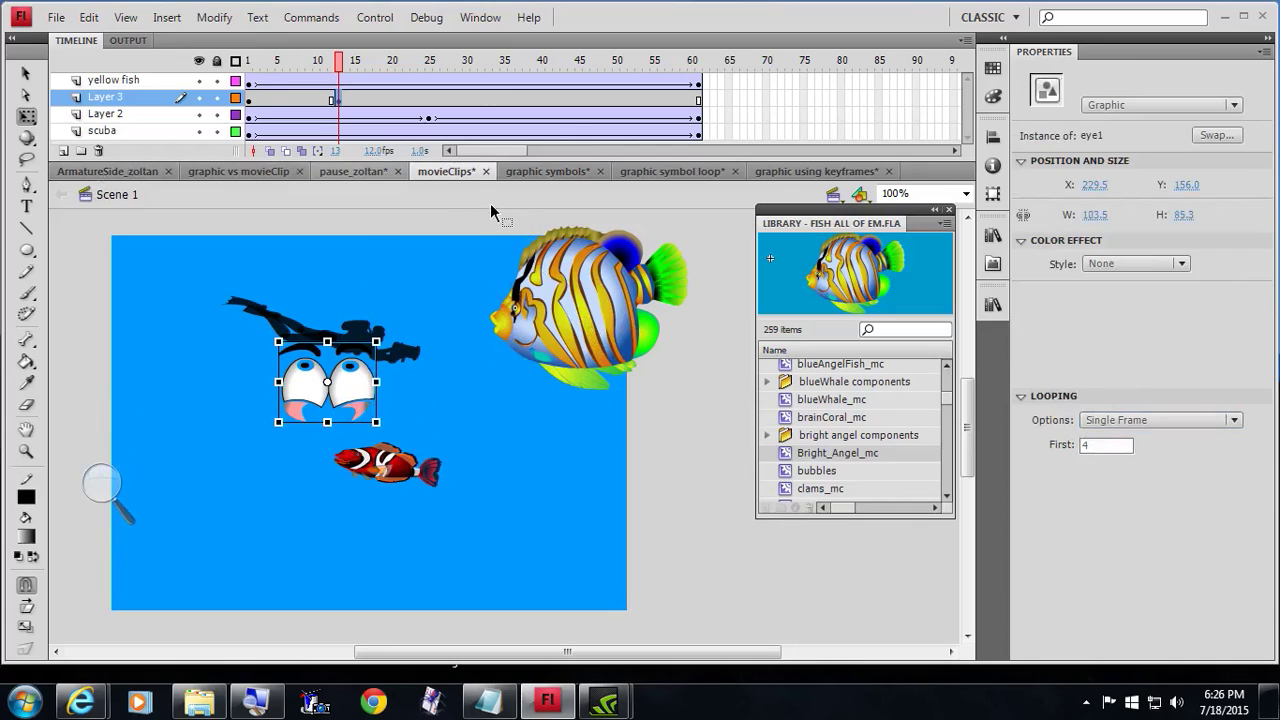
Insert a keyframe at frame 23 of Layer 3 and set the eyes' single-frame pose to frame 1.
{"action": "left_click_drag", "start_coordinate": [350, 64], "coordinate": [400, 100]}
{"action": "left_click", "coordinate": [414, 97]}
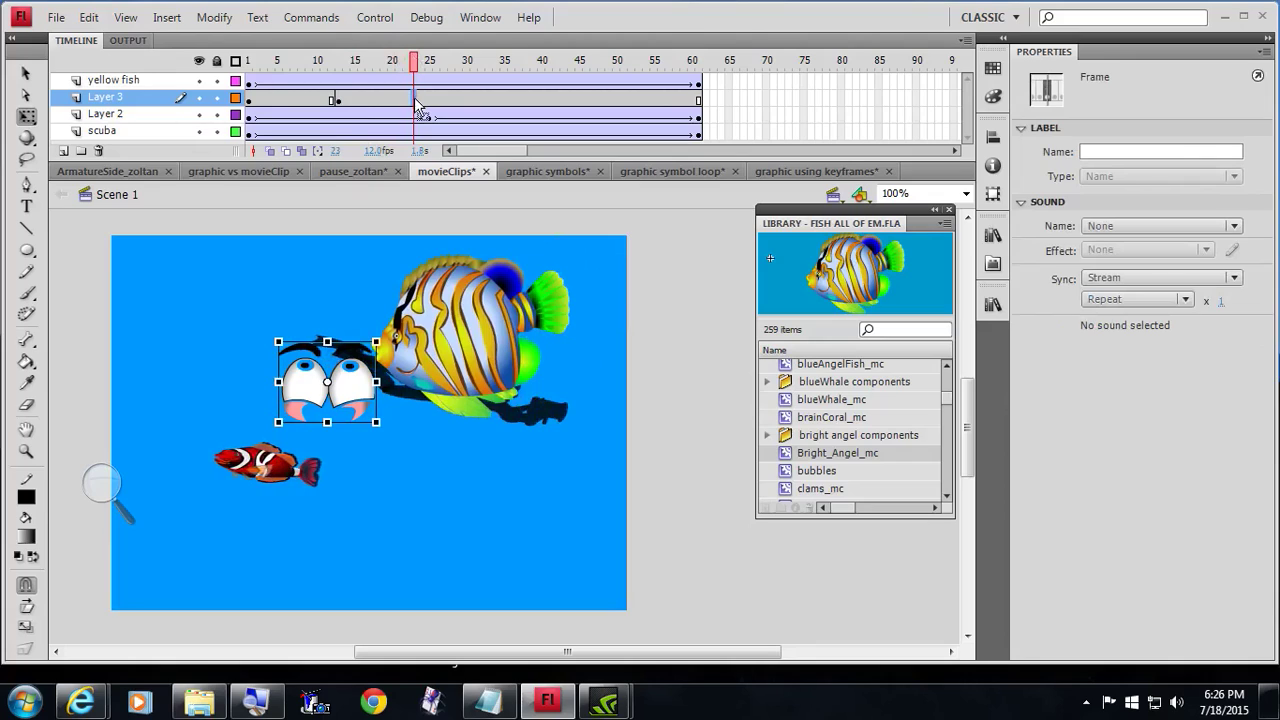
{"action": "right_click", "coordinate": [414, 97]}
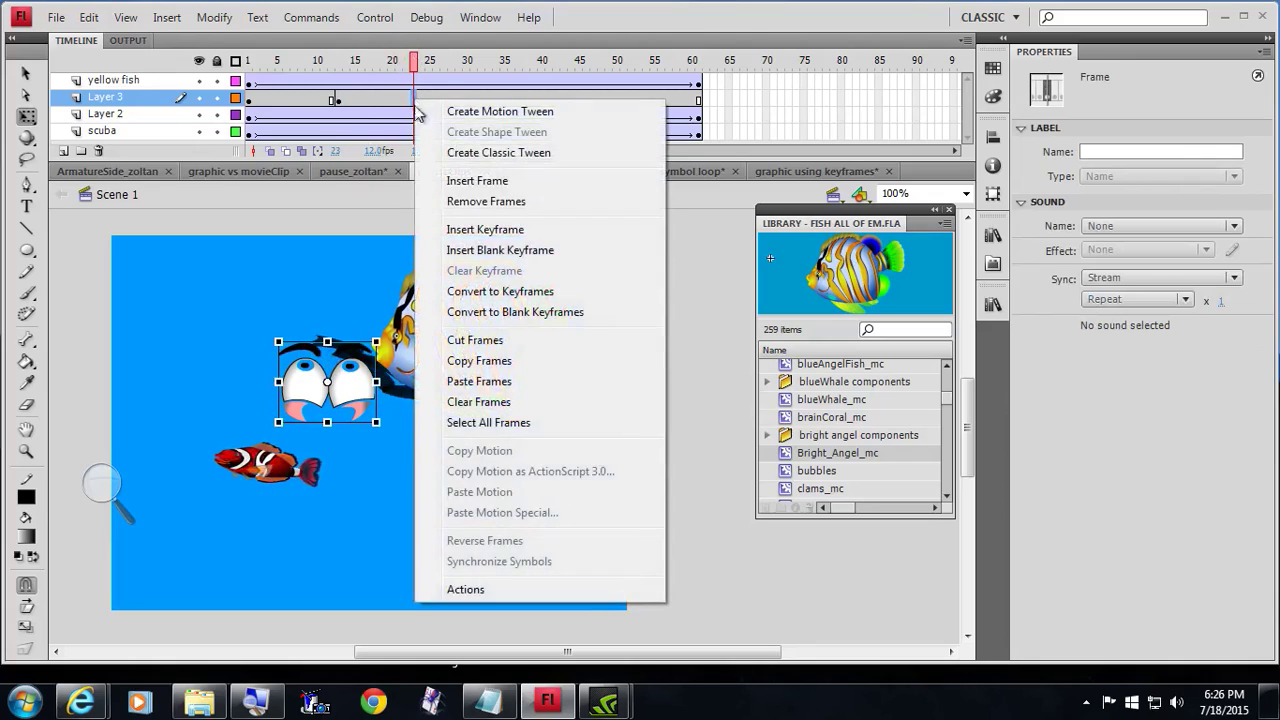
{"action": "left_click", "coordinate": [487, 237]}
{"action": "left_click", "coordinate": [352, 395]}
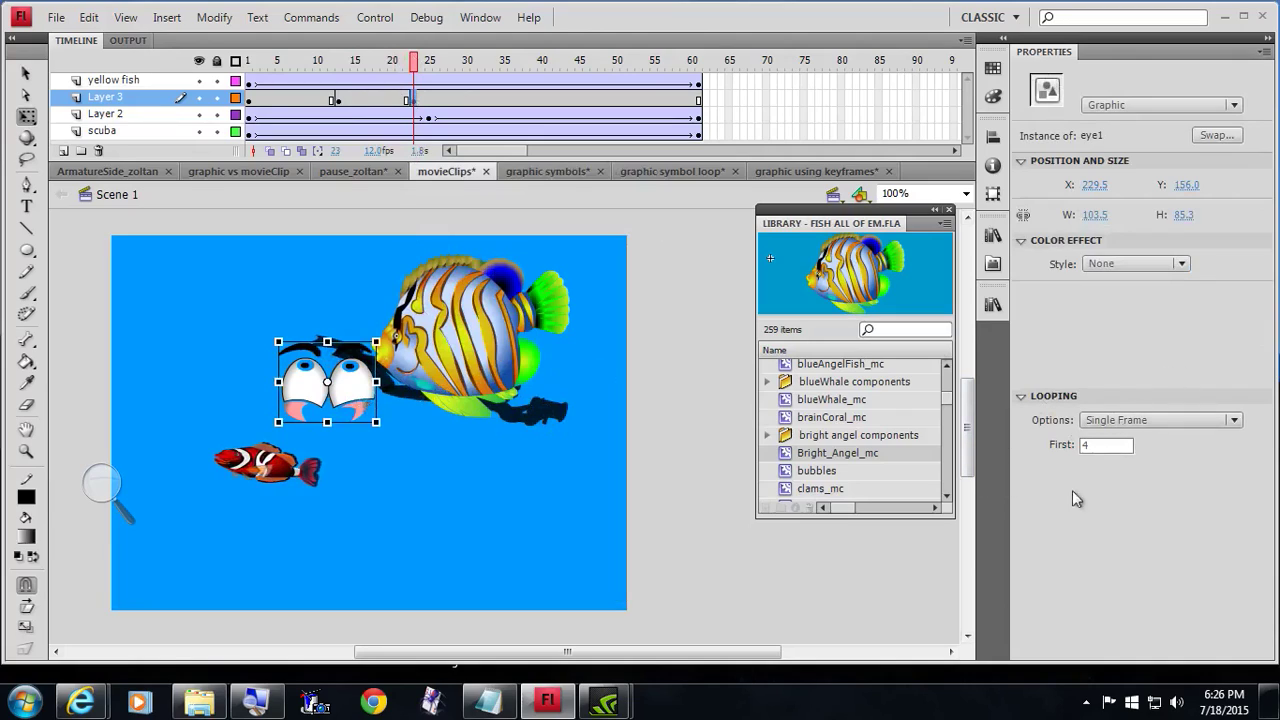
{"action": "double_click", "coordinate": [1095, 444]}
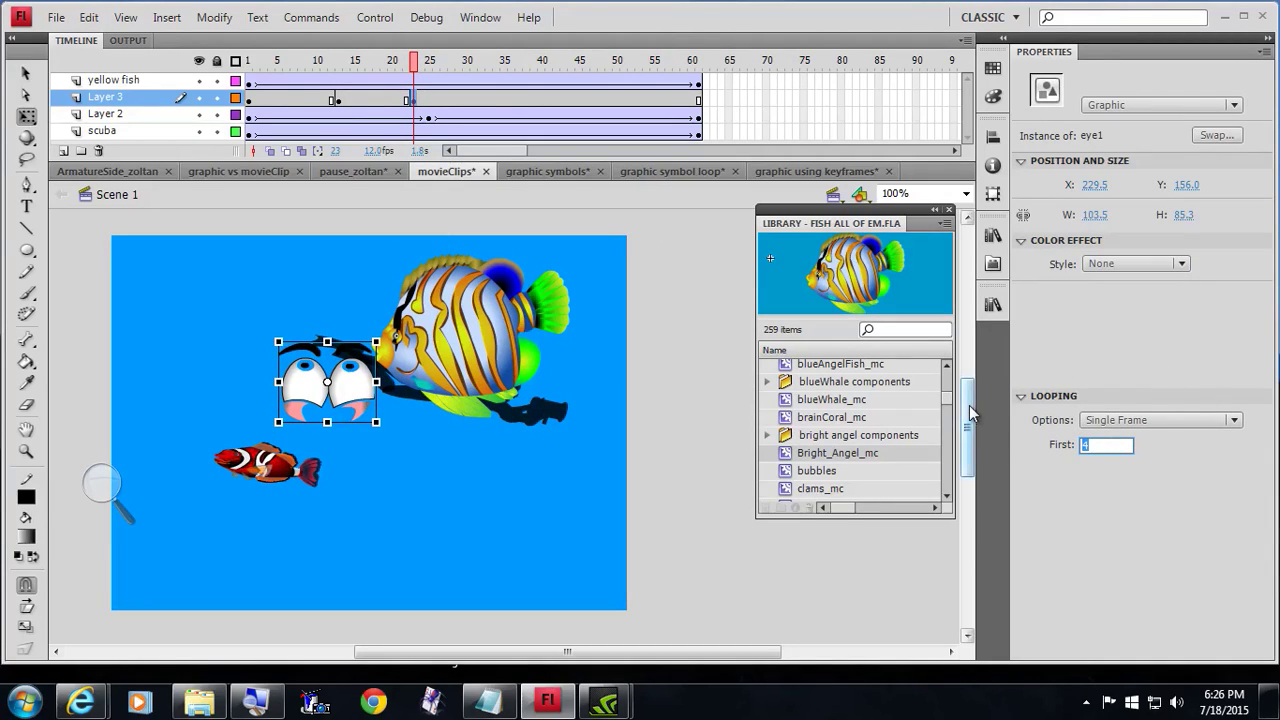
{"action": "type", "text": "1"}
{"action": "key", "text": "Return"}
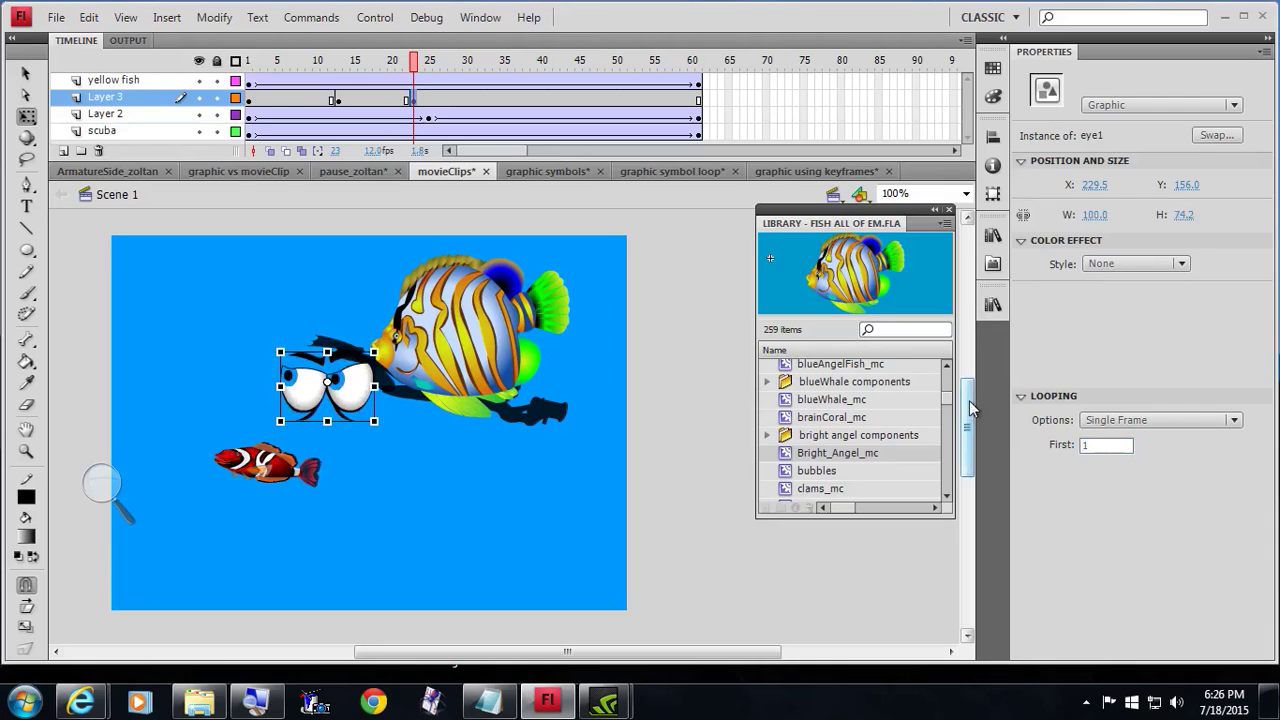
Insert a keyframe at frame 43 of Layer 3 for another change of the eyes.
{"action": "left_click", "coordinate": [418, 63]}
{"action": "left_click_drag", "start_coordinate": [418, 63], "coordinate": [562, 100]}
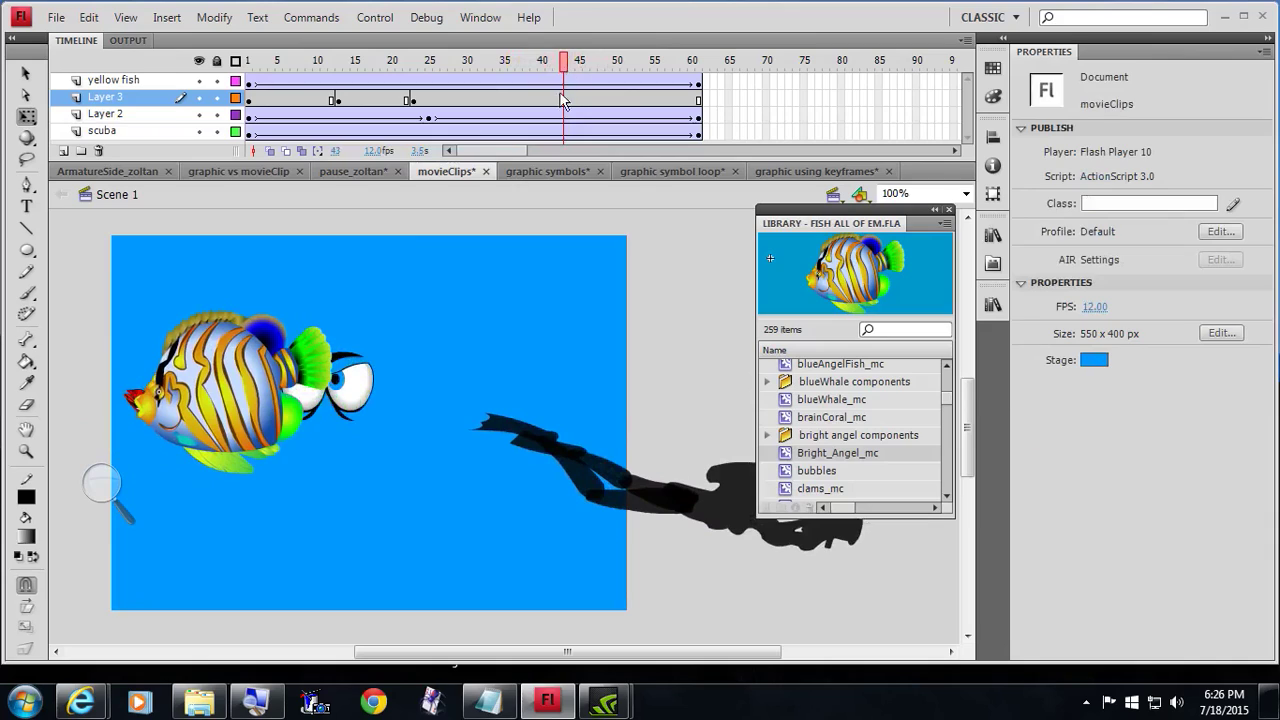
{"action": "left_click", "coordinate": [562, 100]}
{"action": "right_click", "coordinate": [562, 100]}
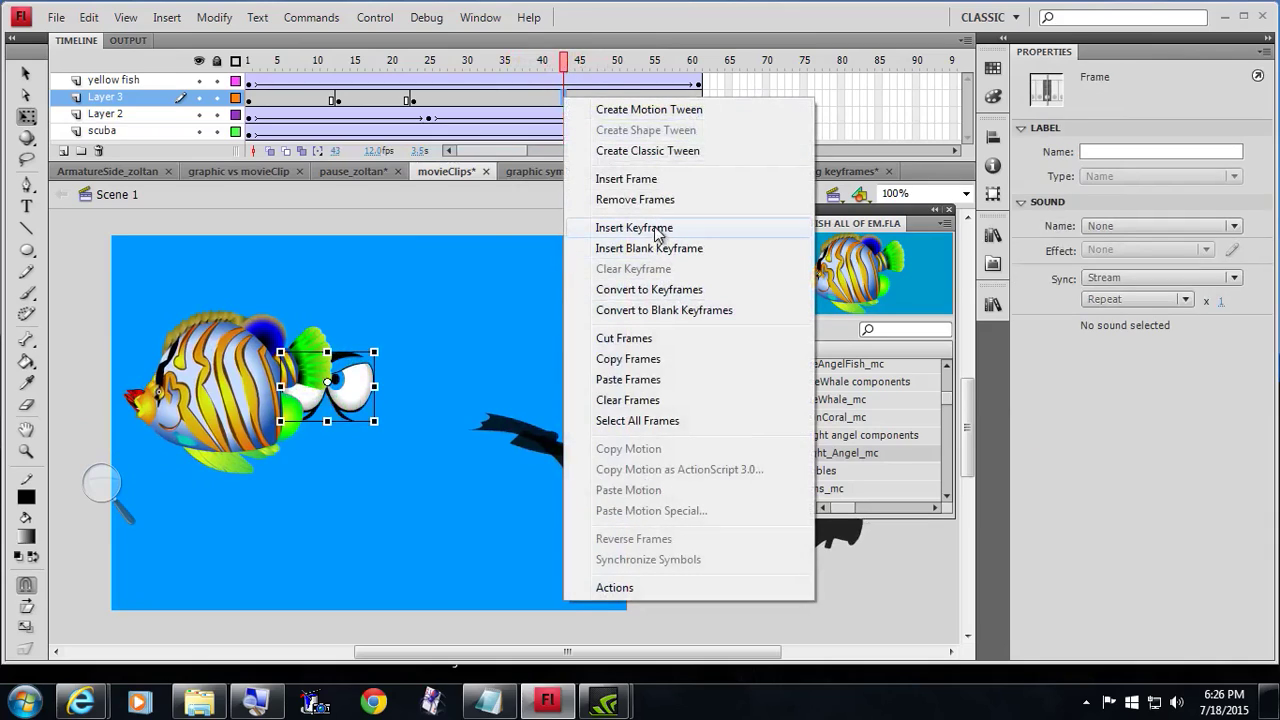
{"action": "left_click", "coordinate": [634, 228]}
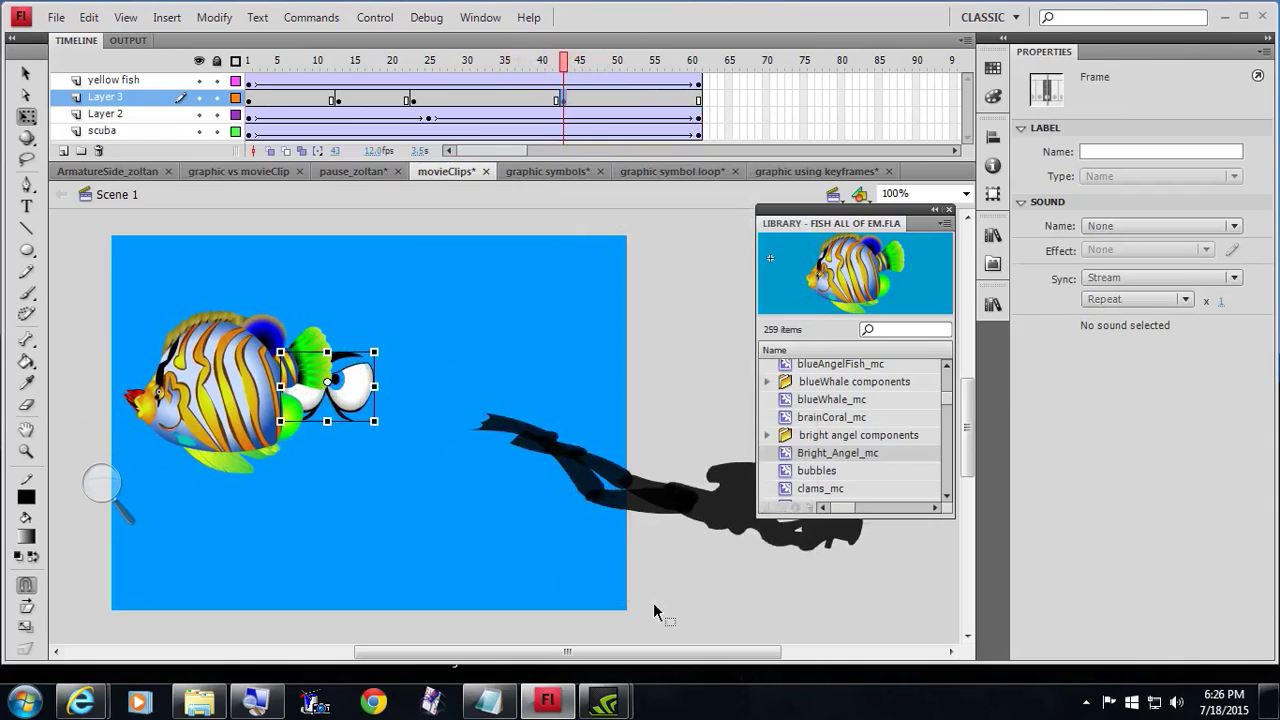
{"action": "left_click_drag", "start_coordinate": [647, 653], "coordinate": [632, 653]}
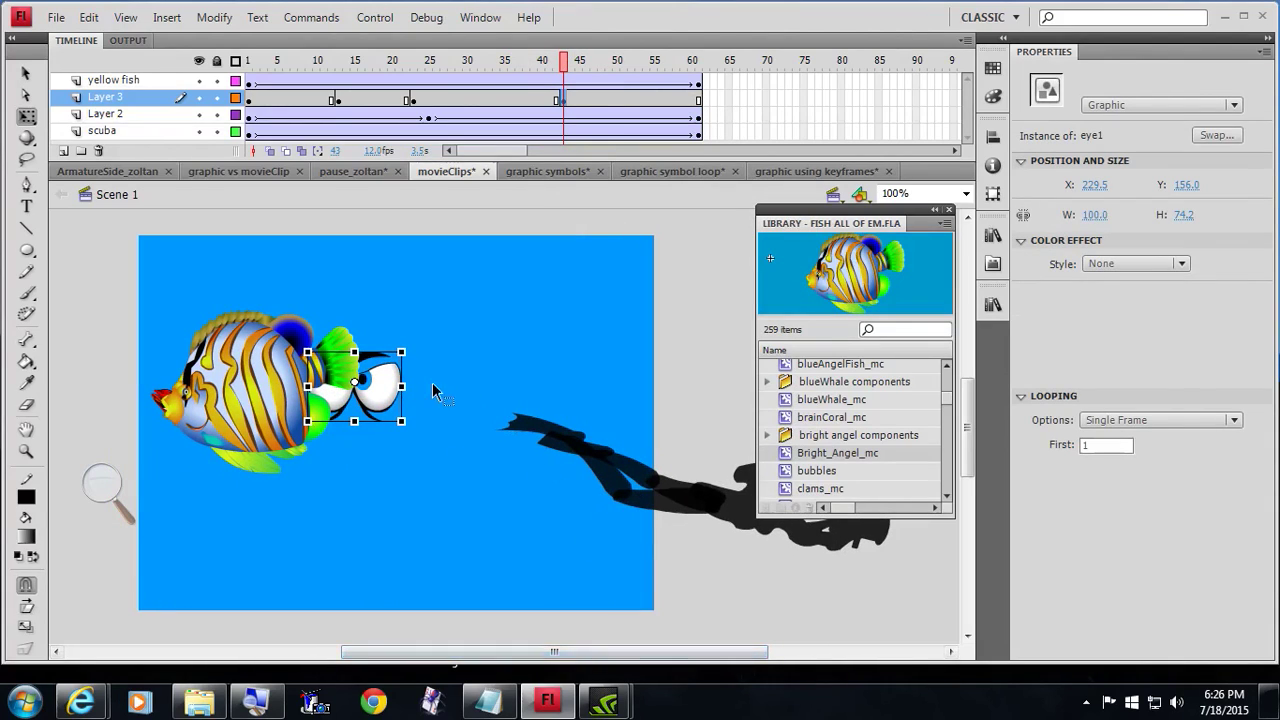
Relocate the frame 43 keyframe of Layer 3 to frame 51 and flip the eyes horizontally, about 112 px wide.
{"action": "left_click_drag", "start_coordinate": [564, 62], "coordinate": [616, 80]}
{"action": "right_click", "coordinate": [617, 100]}
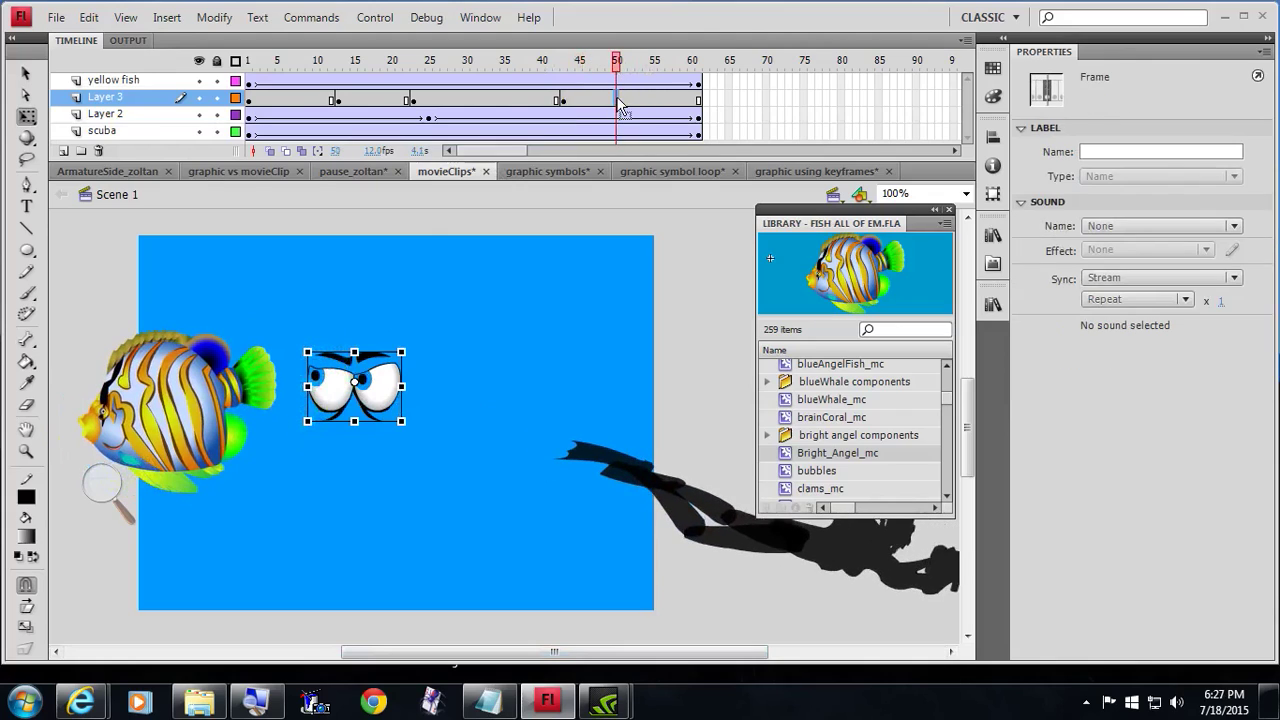
{"action": "left_click_drag", "start_coordinate": [616, 61], "coordinate": [622, 106]}
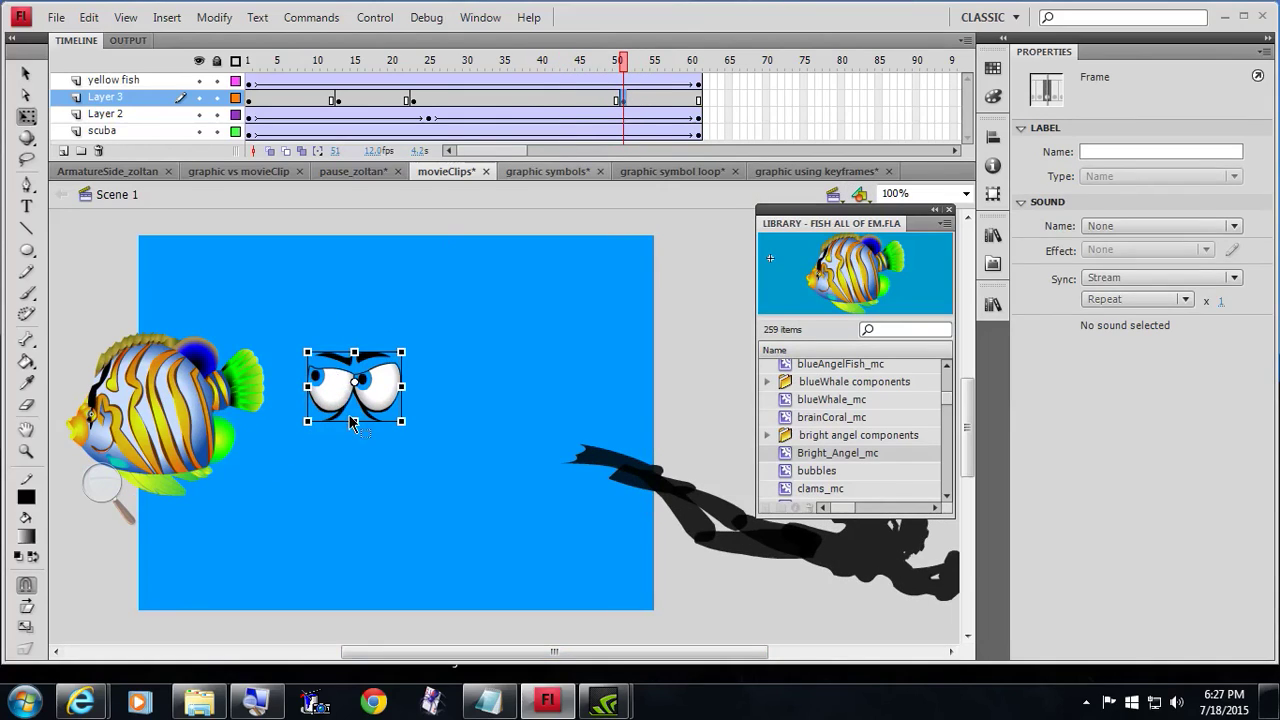
{"action": "left_click_drag", "start_coordinate": [307, 386], "coordinate": [407, 384]}
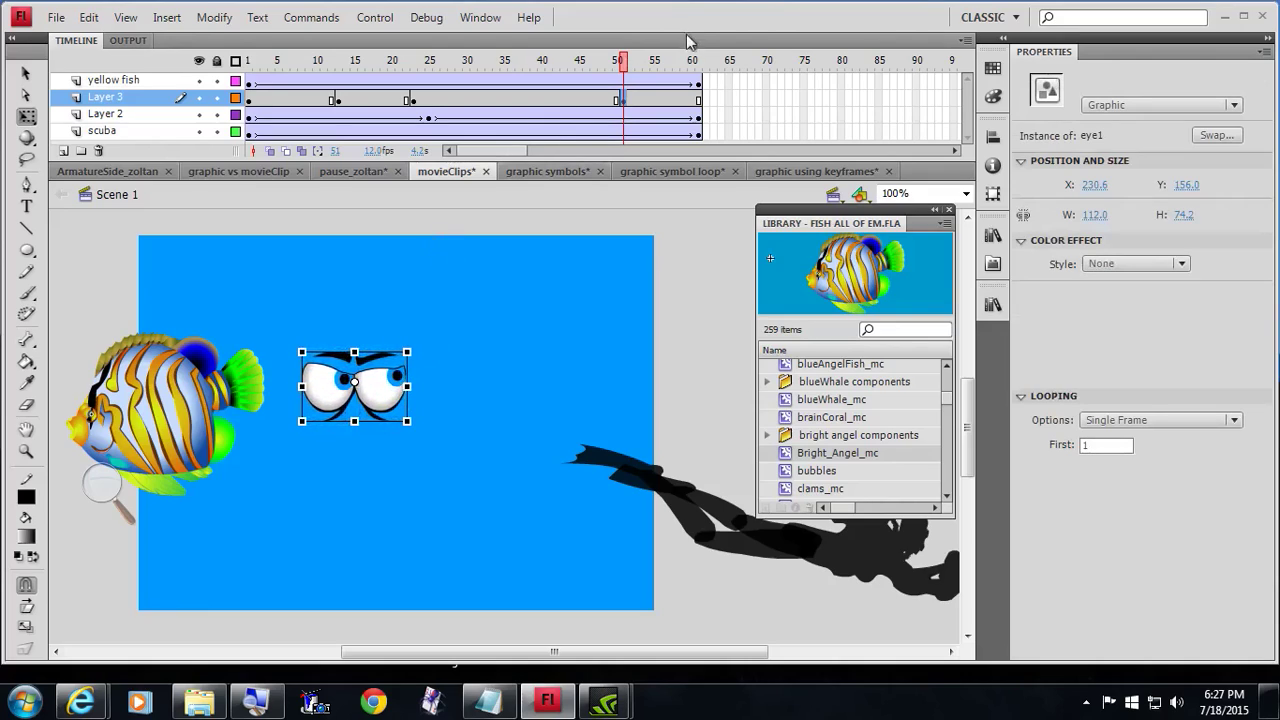
Scrub through the timeline, then run Test Scene to check the combined fish, diver and eyes animation.
{"action": "left_click_drag", "start_coordinate": [624, 62], "coordinate": [170, 150]}
{"action": "left_click_drag", "start_coordinate": [252, 78], "coordinate": [659, 95]}
{"action": "left_click", "coordinate": [397, 17]}
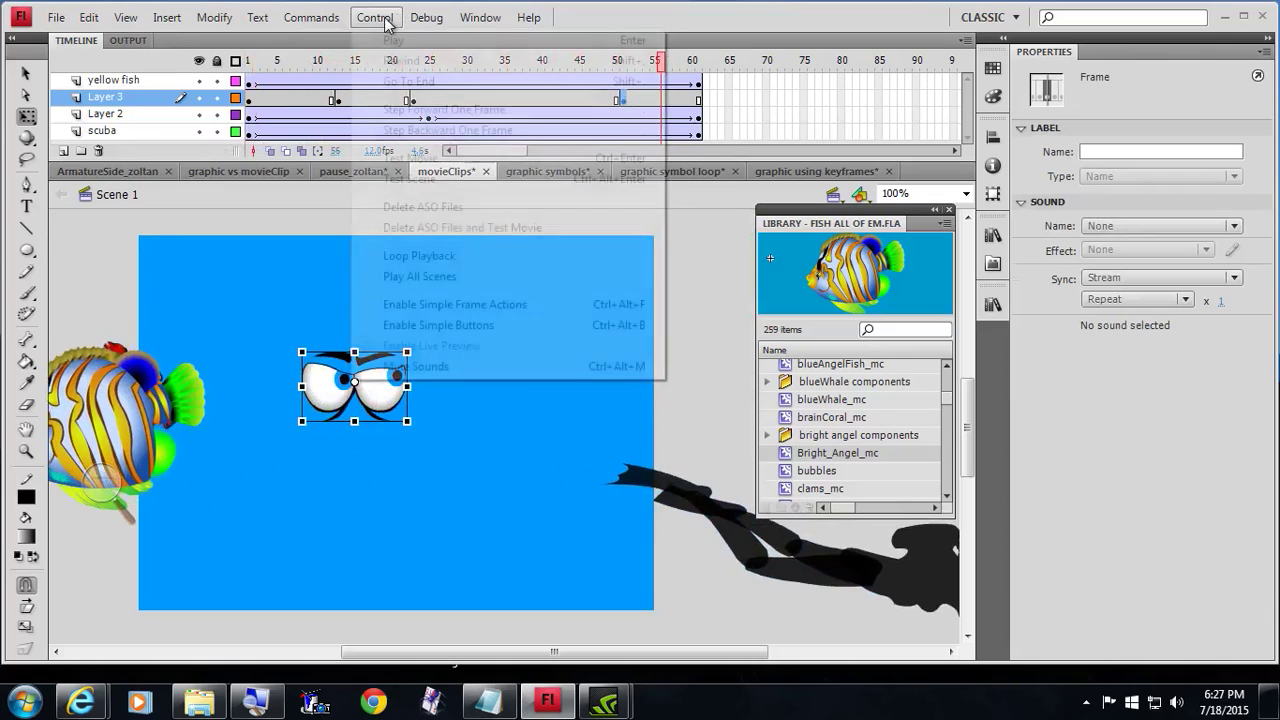
{"action": "left_click", "coordinate": [414, 177]}
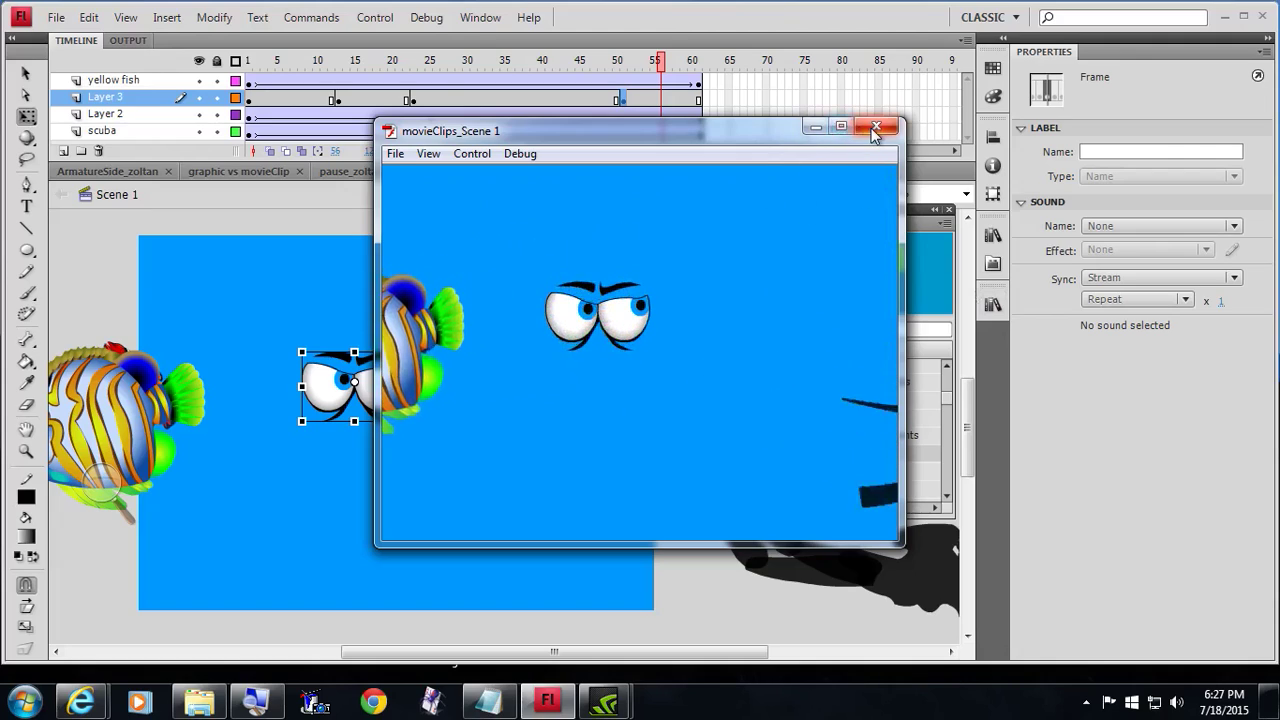
Close the test movie and rename Layer 3 as eyes.
{"action": "key", "text": "ctrl+w"}
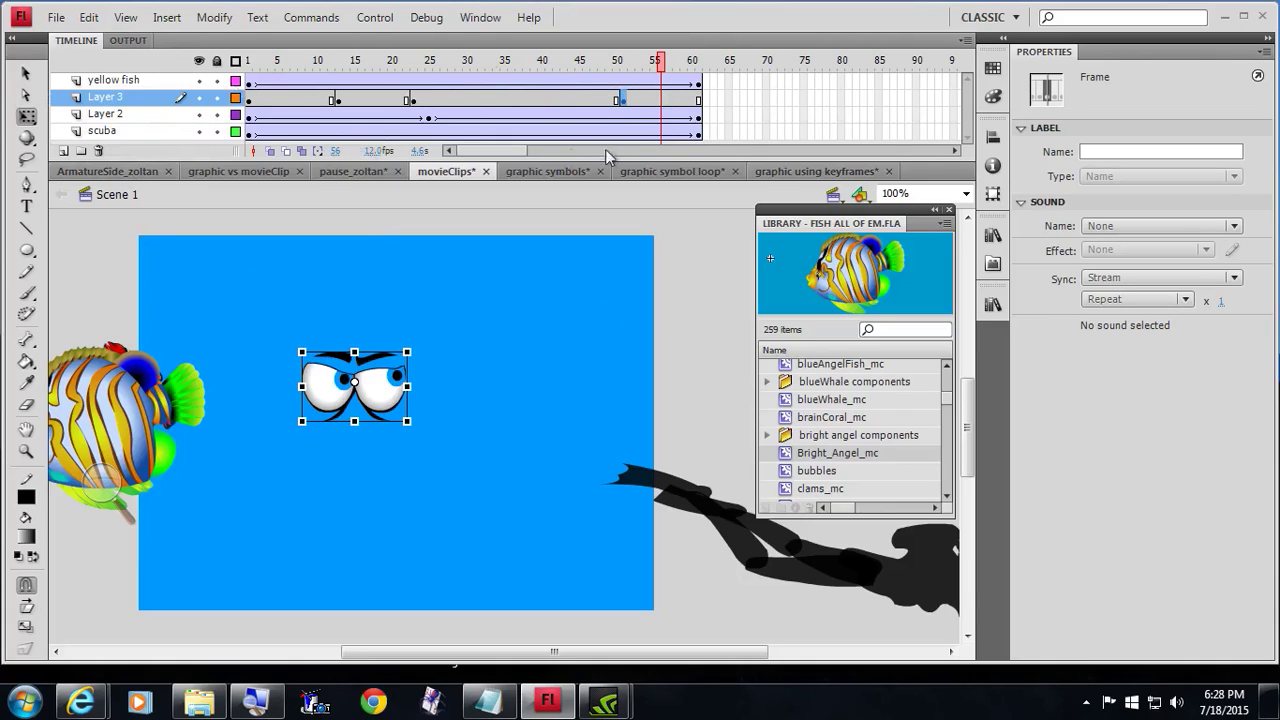
{"action": "left_click", "coordinate": [993, 305]}
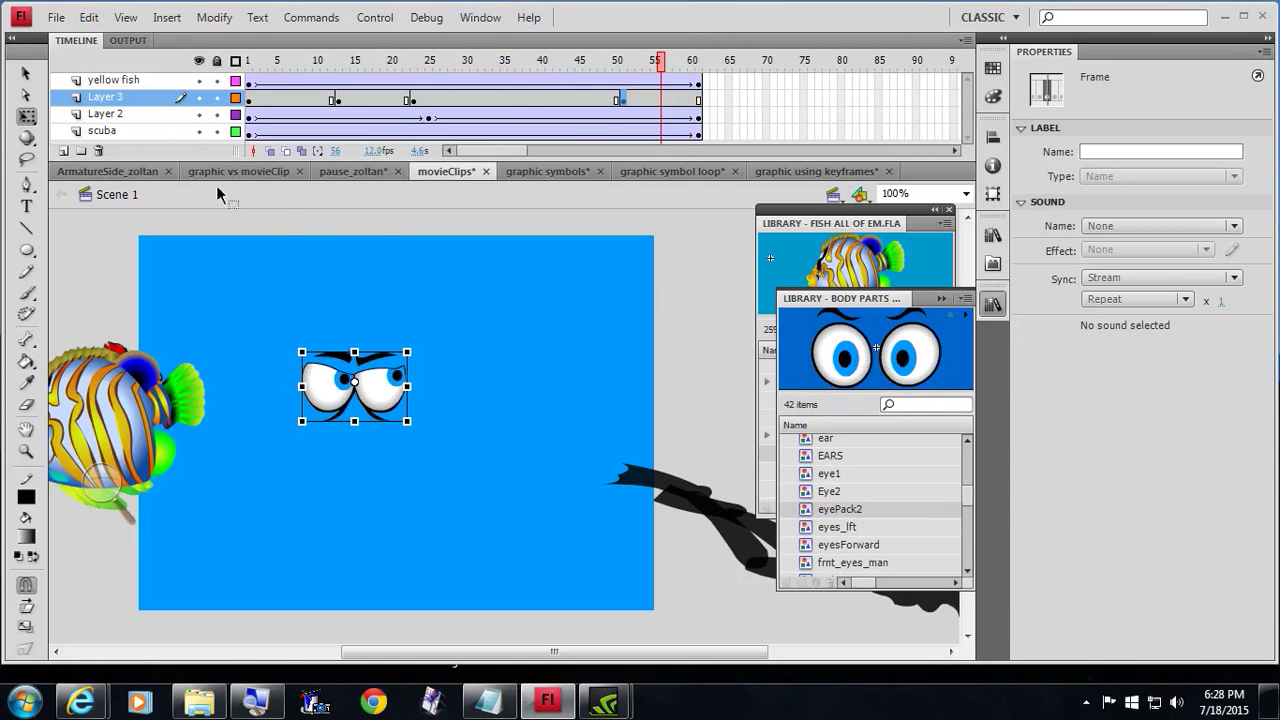
{"action": "left_click", "coordinate": [108, 101]}
{"action": "double_click", "coordinate": [108, 99]}
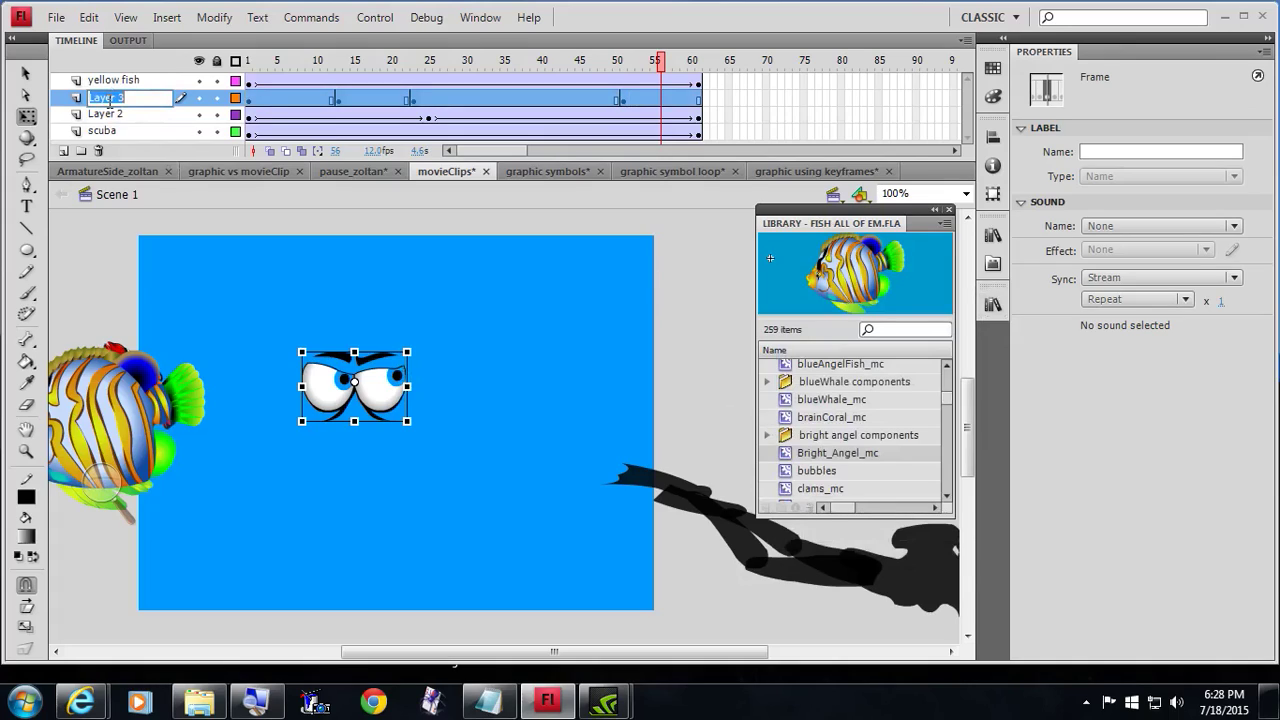
{"action": "type", "text": "eyes"}
{"action": "key", "text": "Return"}
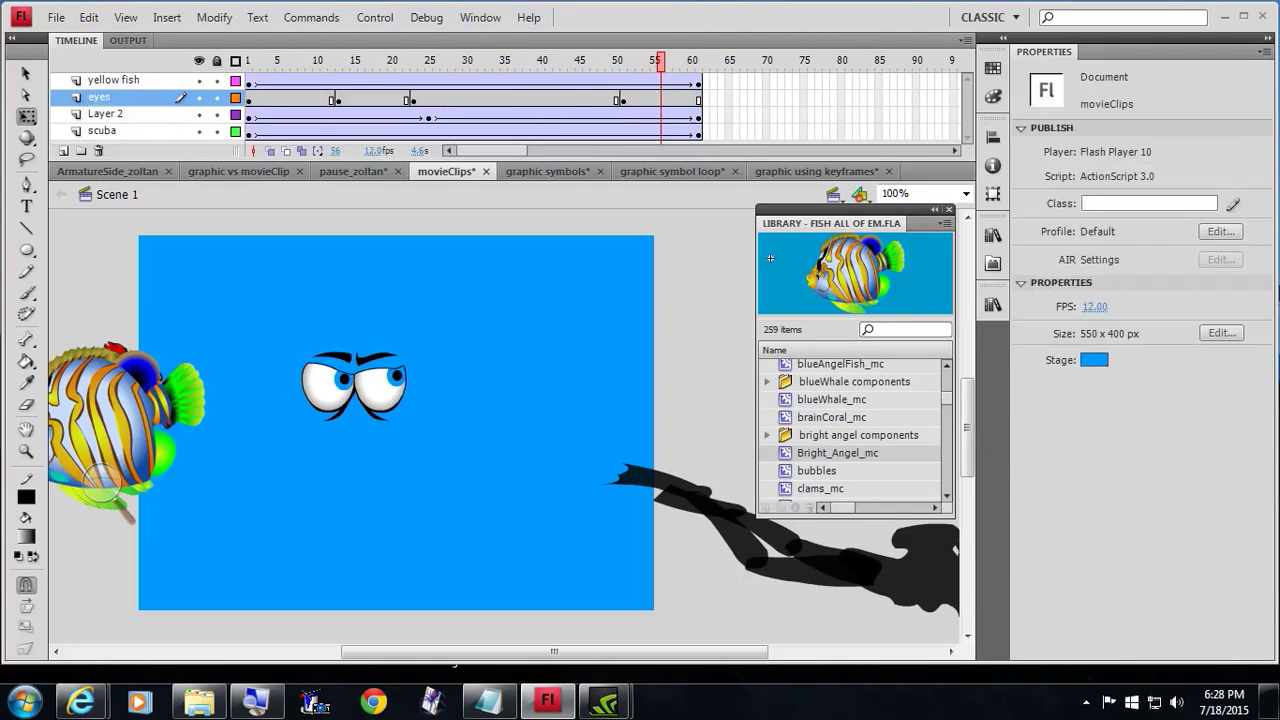
Place the EARS graphic from the Body Parts library beside the eyes at about X 340, Y 131.
{"action": "left_click", "coordinate": [992, 308]}
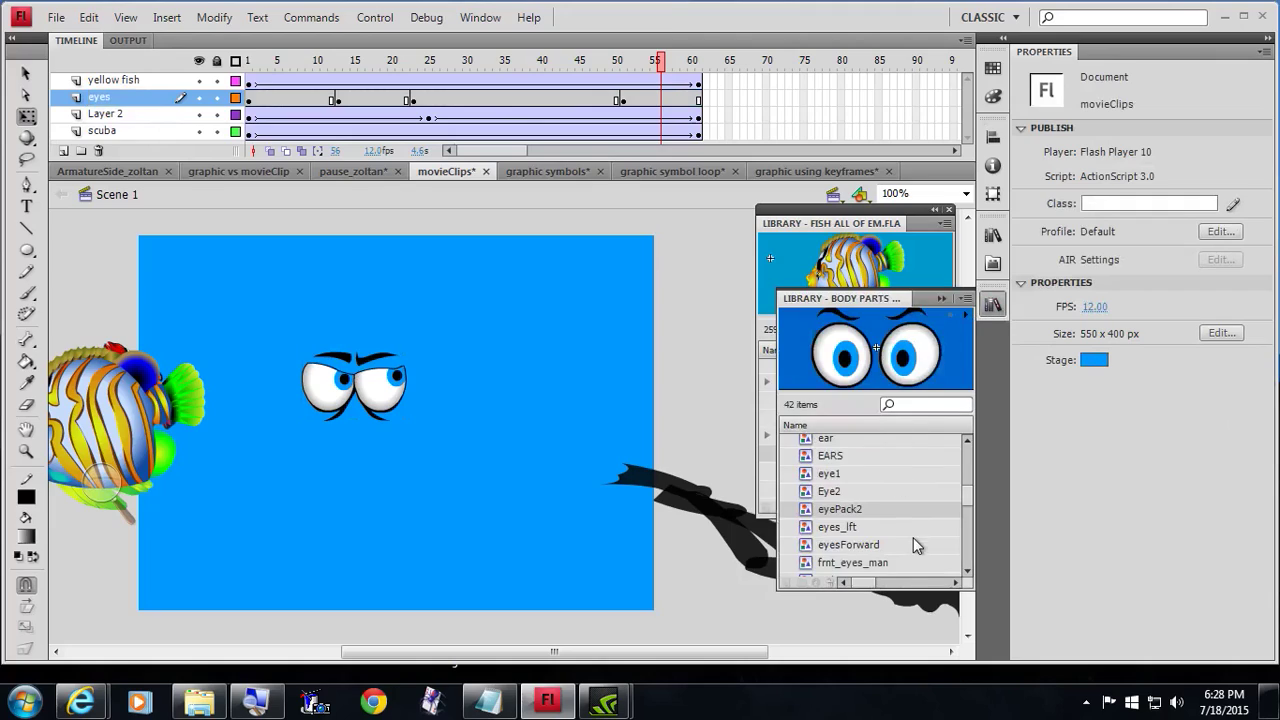
{"action": "left_click", "coordinate": [874, 456]}
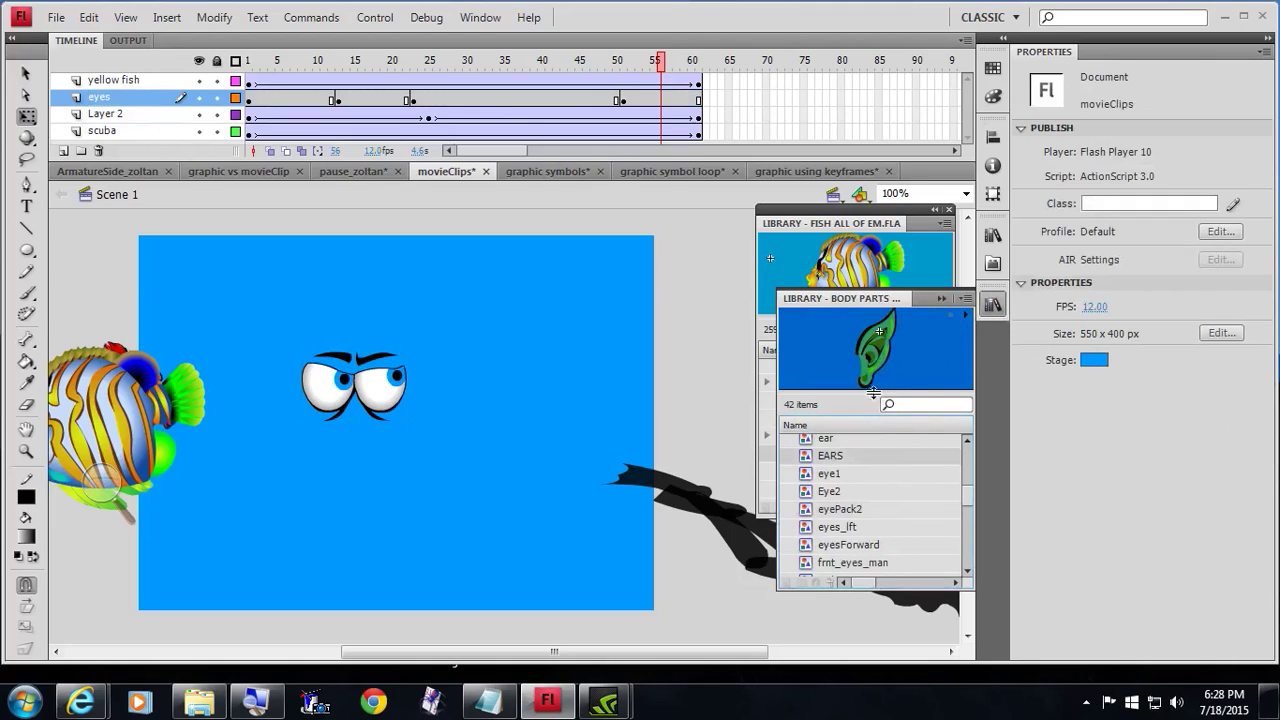
{"action": "left_click_drag", "start_coordinate": [485, 368], "coordinate": [457, 368]}
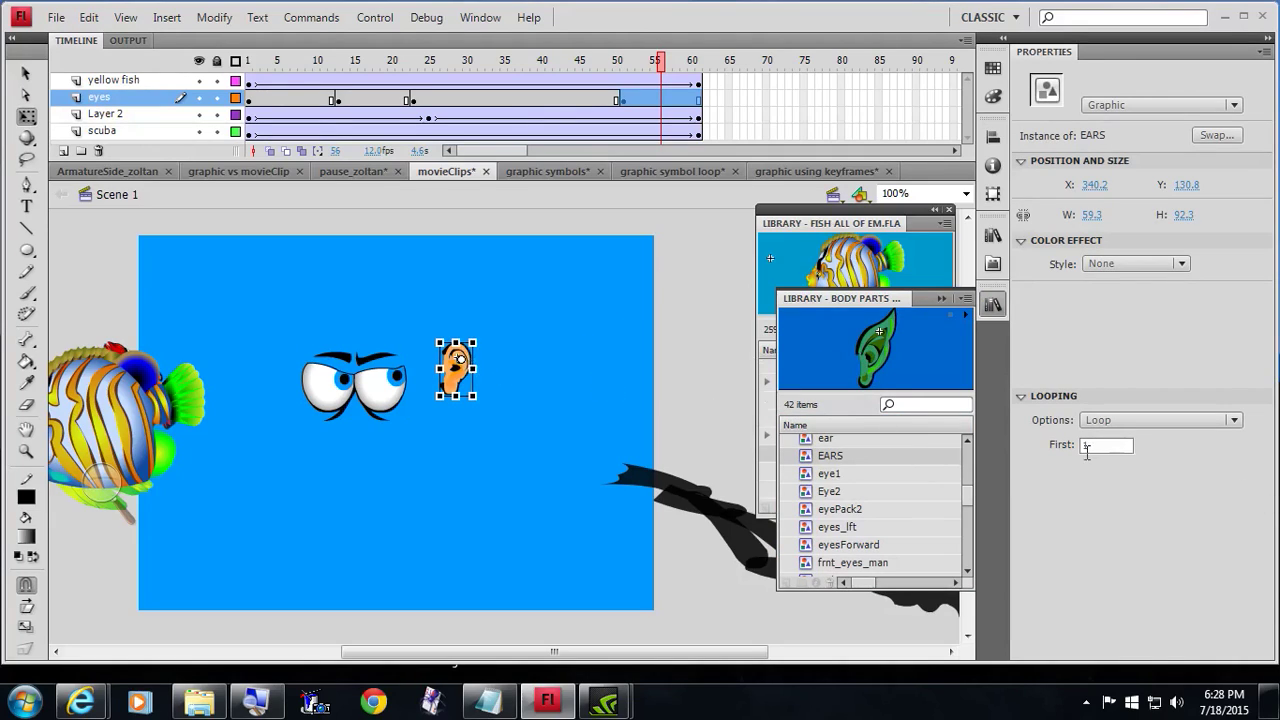
{"action": "left_click", "coordinate": [461, 380]}
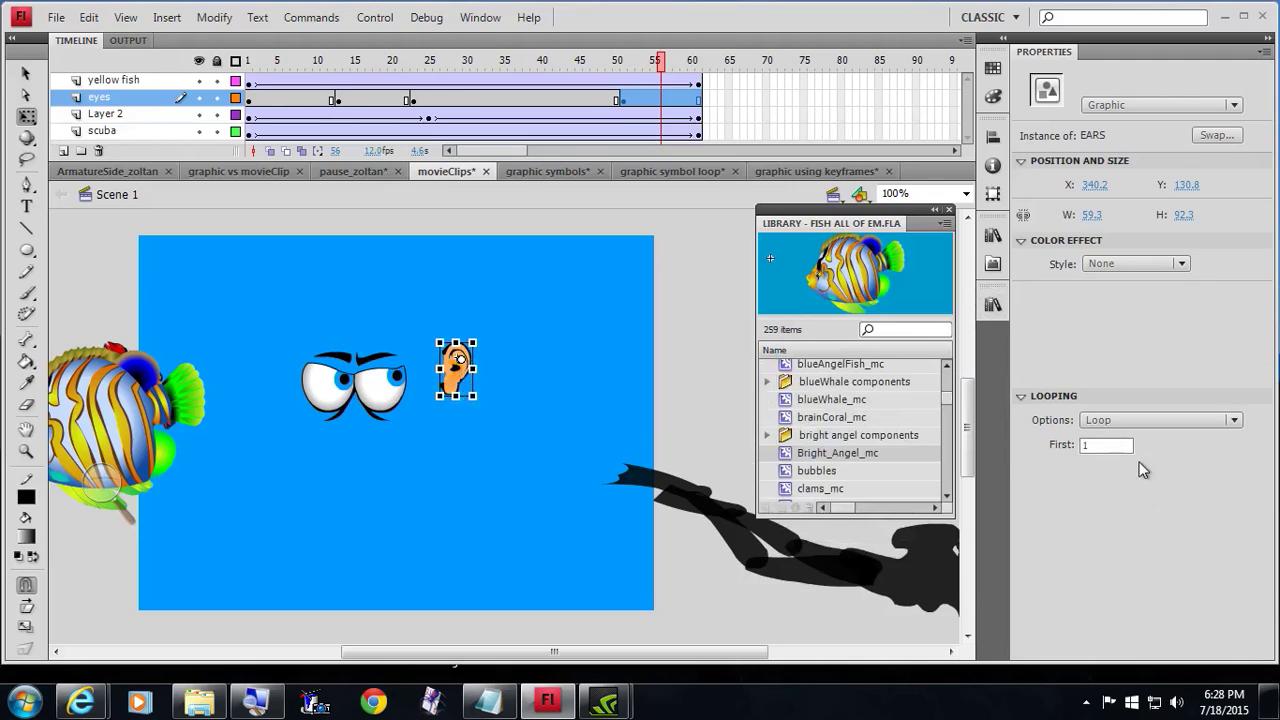
Open the EARS symbol, view the ear poses on frames 1 and 2, and return to Scene 1.
{"action": "double_click", "coordinate": [468, 379]}
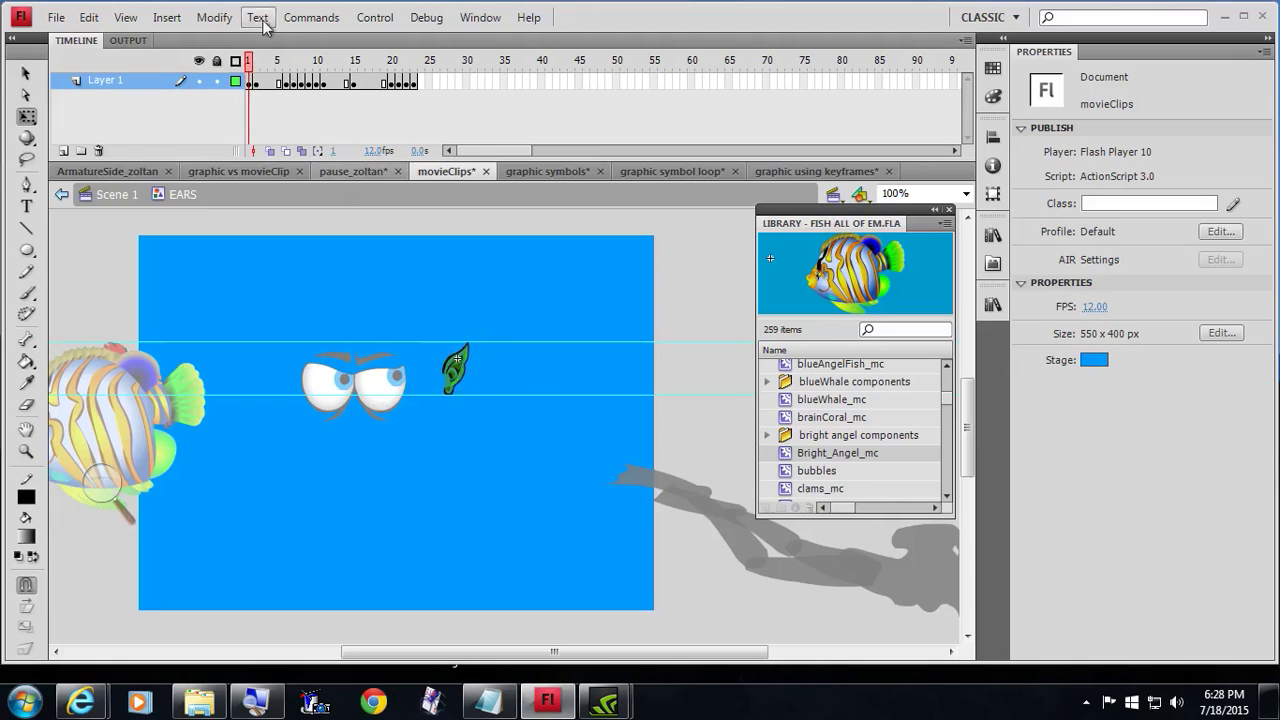
{"action": "left_click_drag", "start_coordinate": [255, 60], "coordinate": [265, 64]}
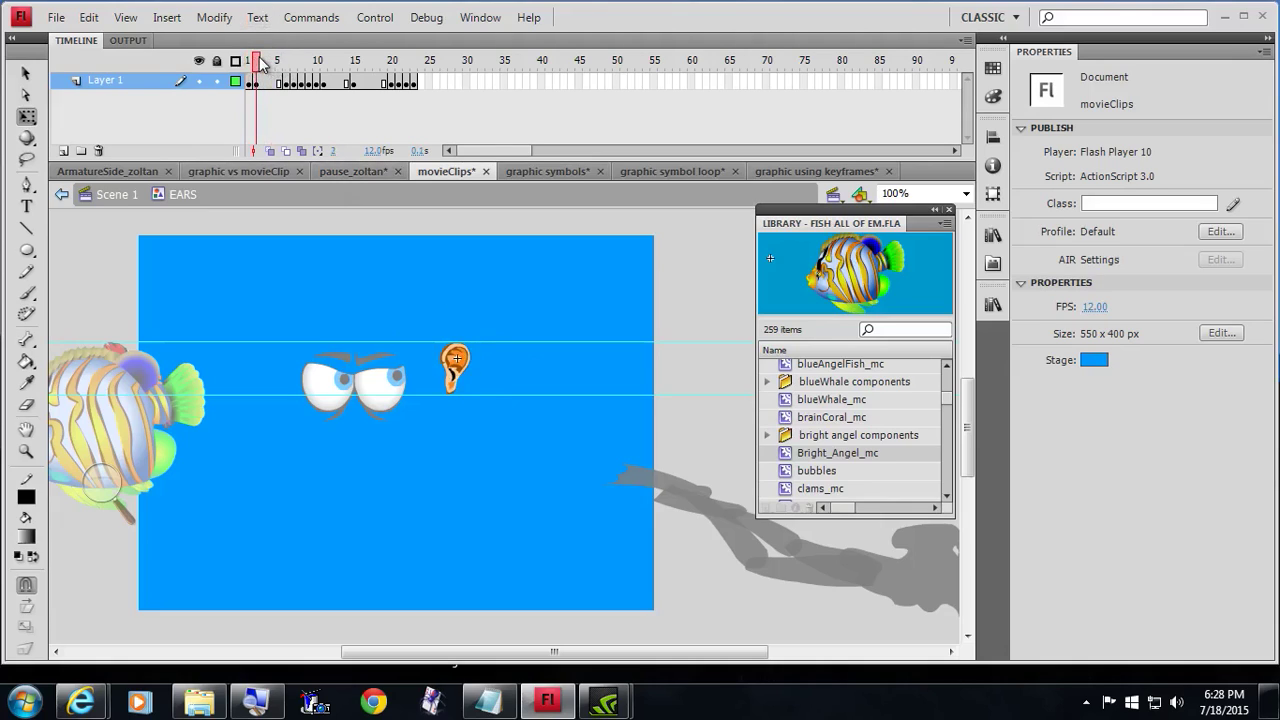
{"action": "left_click", "coordinate": [249, 60]}
{"action": "double_click", "coordinate": [507, 466]}
{"action": "left_click", "coordinate": [447, 440]}
Compare the looping options of the ear and eyes instances by selecting each in turn.
{"action": "left_click", "coordinate": [462, 367]}
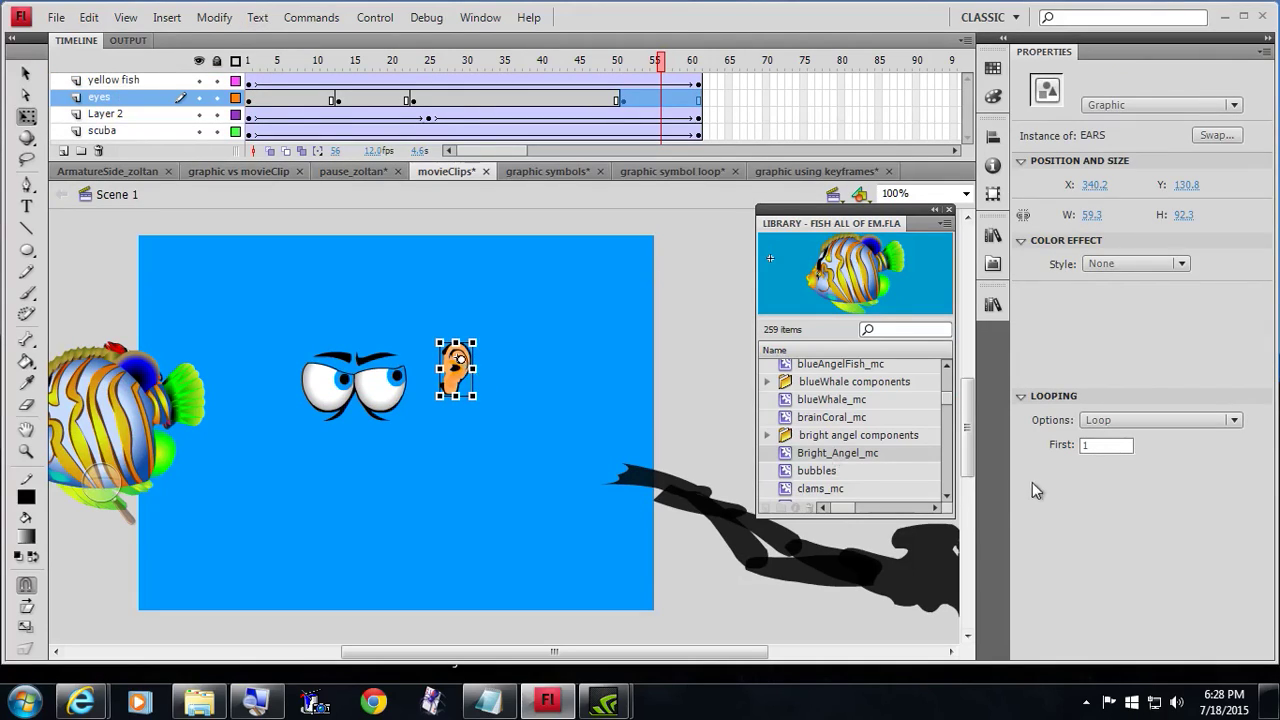
{"action": "left_click", "coordinate": [338, 399]}
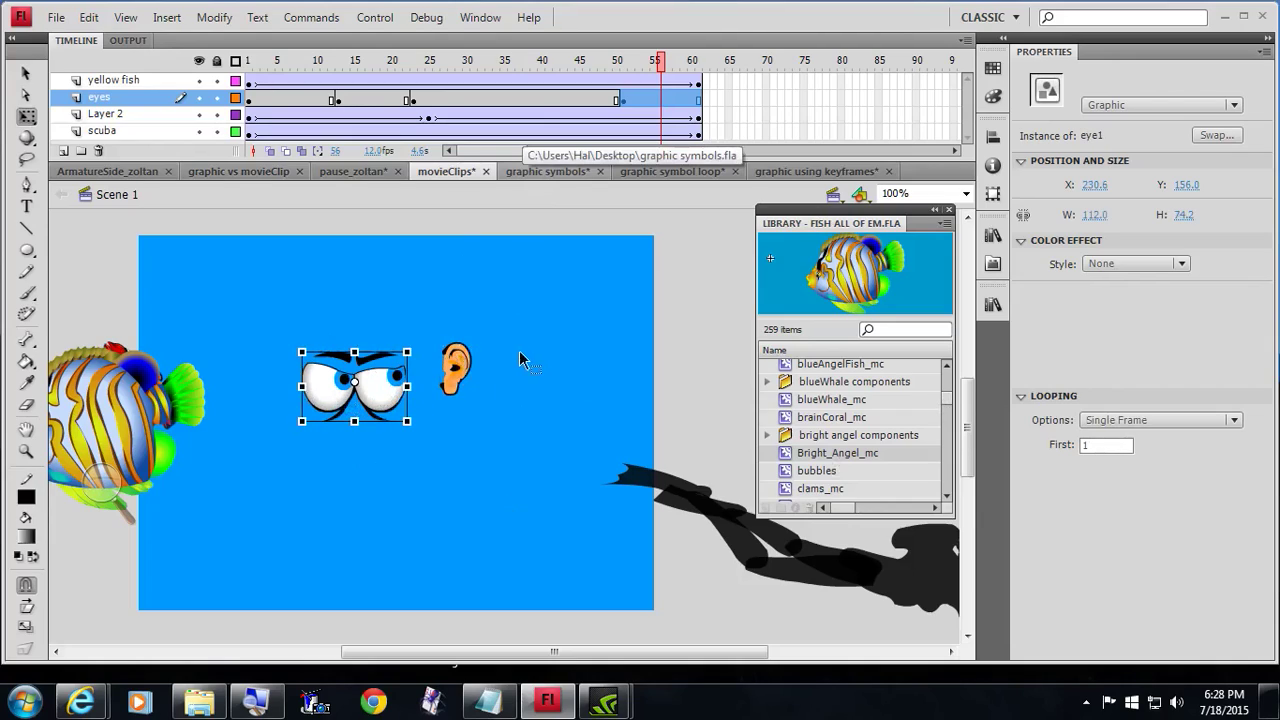
{"action": "left_click", "coordinate": [458, 358]}
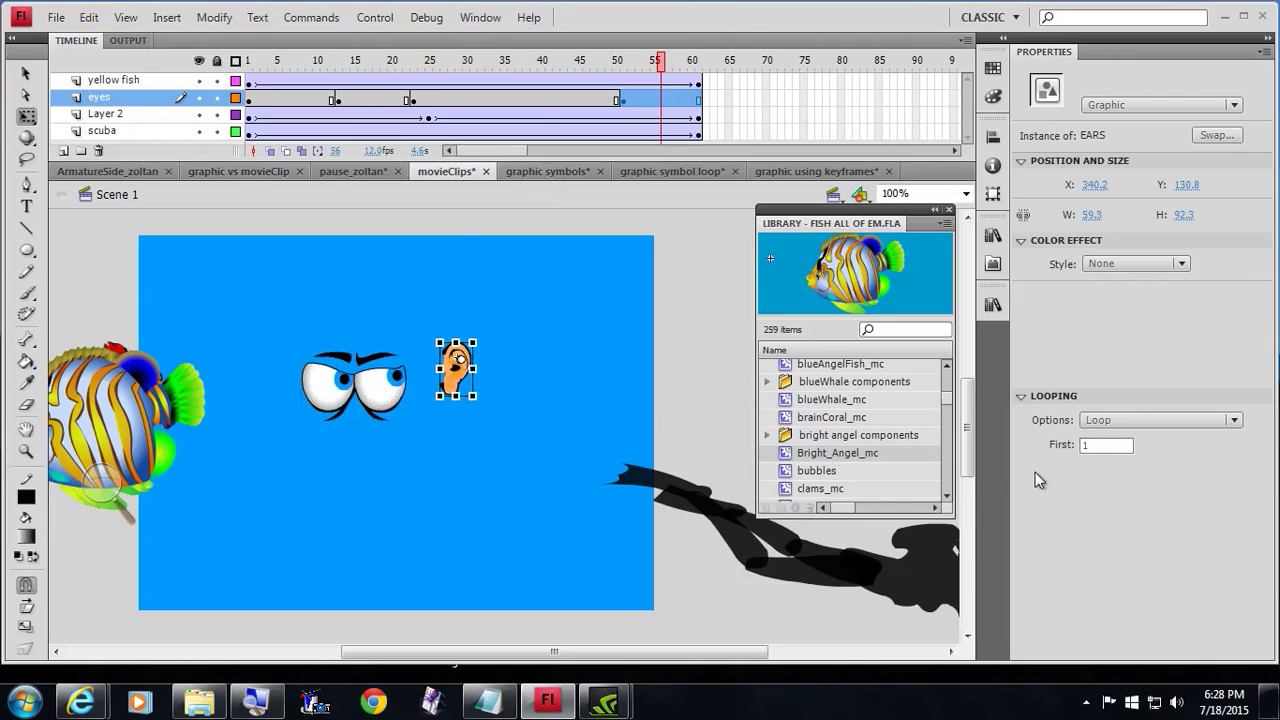
{"action": "left_click_drag", "start_coordinate": [1107, 448], "coordinate": [1088, 450]}
Cut the ear from the eyes layer and add a new layer named ears above it.
{"action": "left_click", "coordinate": [89, 18]}
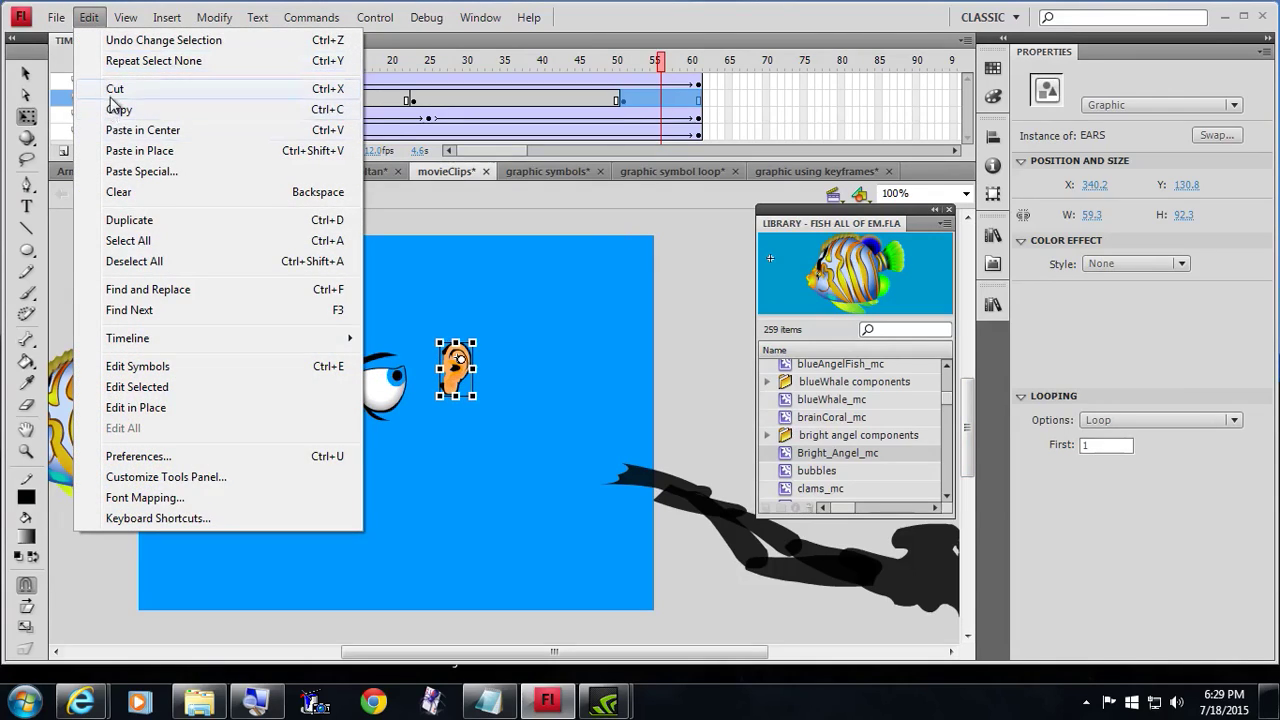
{"action": "left_click", "coordinate": [115, 89]}
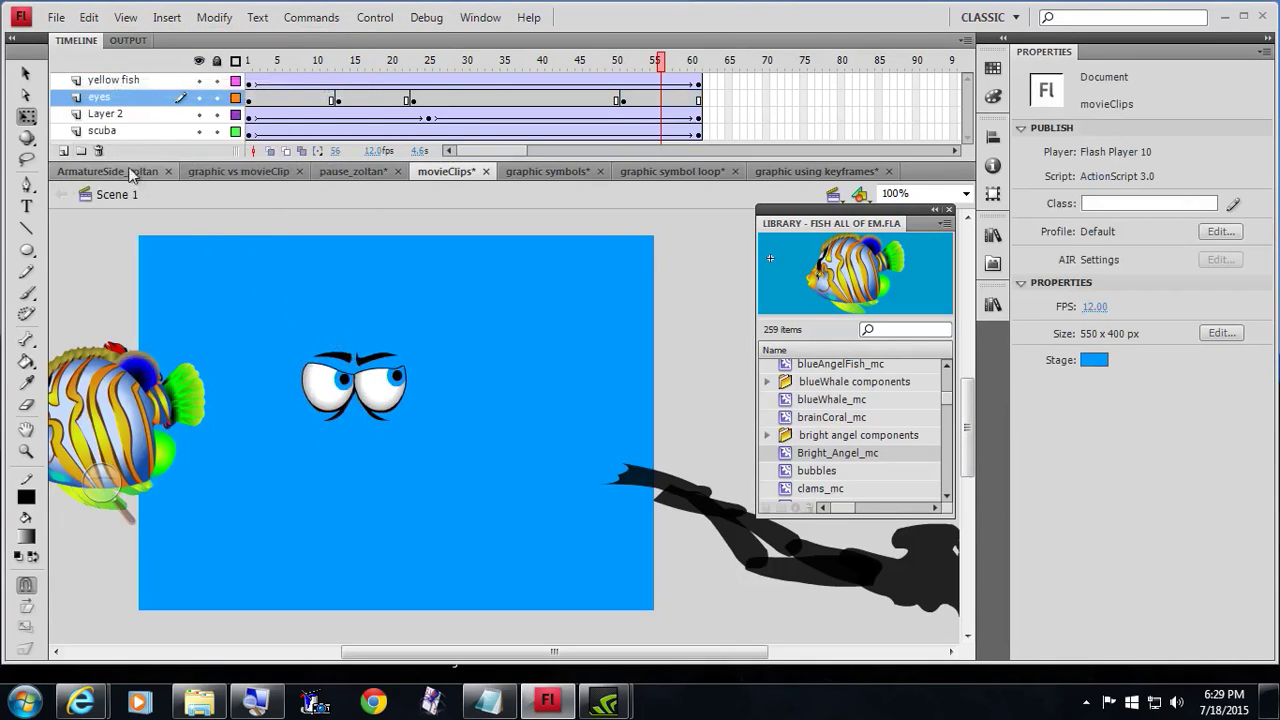
{"action": "left_click", "coordinate": [63, 151]}
{"action": "double_click", "coordinate": [104, 98]}
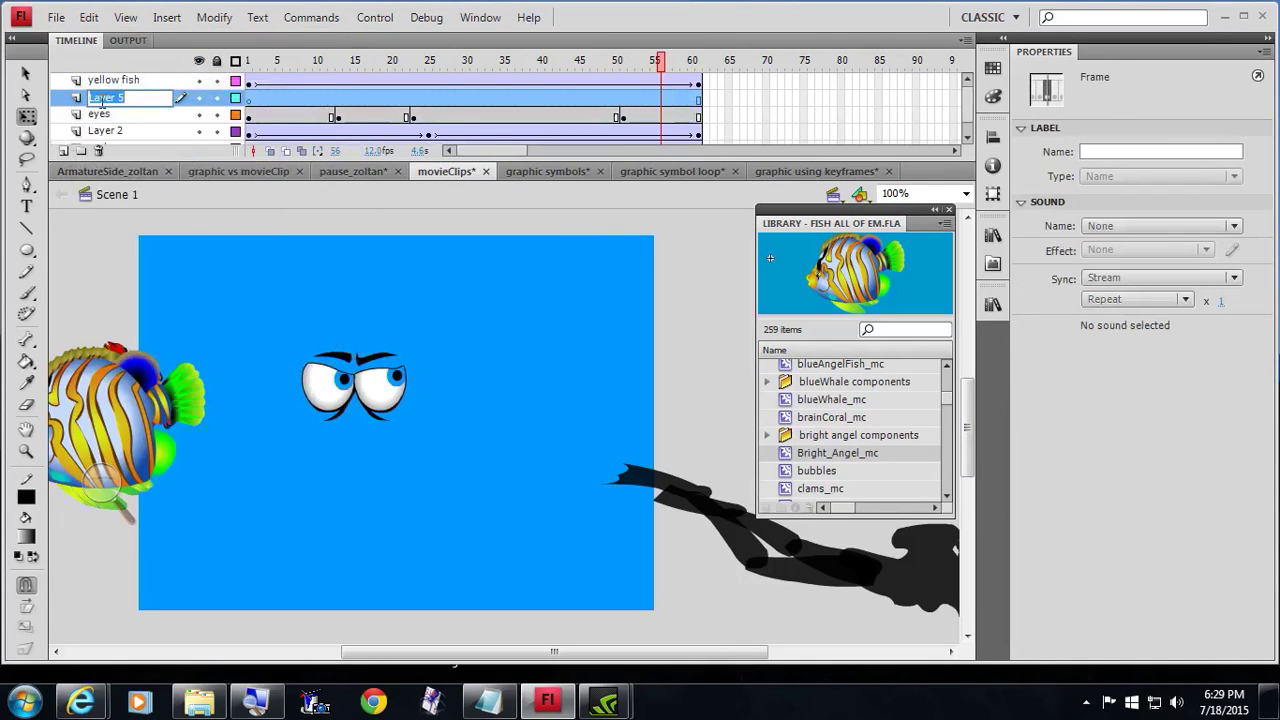
{"action": "type", "text": "ears"}
{"action": "key", "text": "Return"}
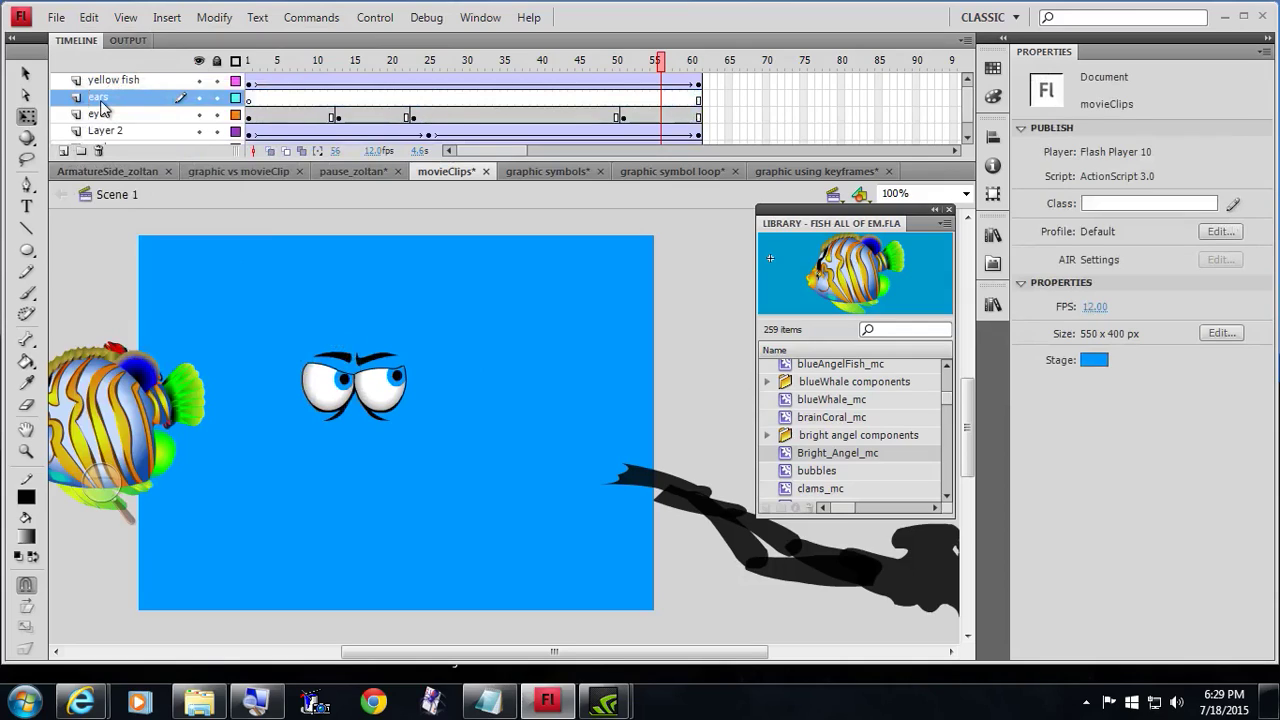
Paste the ear into frame 1 of the ears layer and position it beside the eyes at about X 316, Y 136.
{"action": "left_click", "coordinate": [243, 97]}
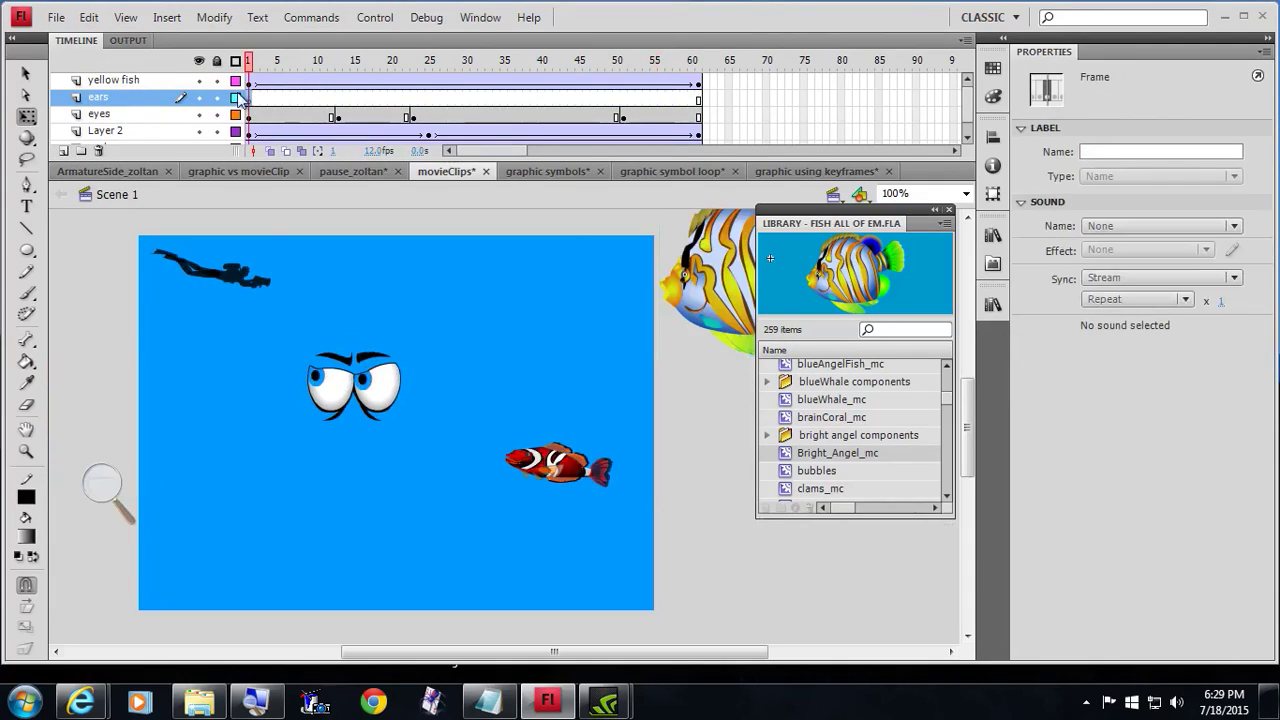
{"action": "left_click", "coordinate": [89, 17]}
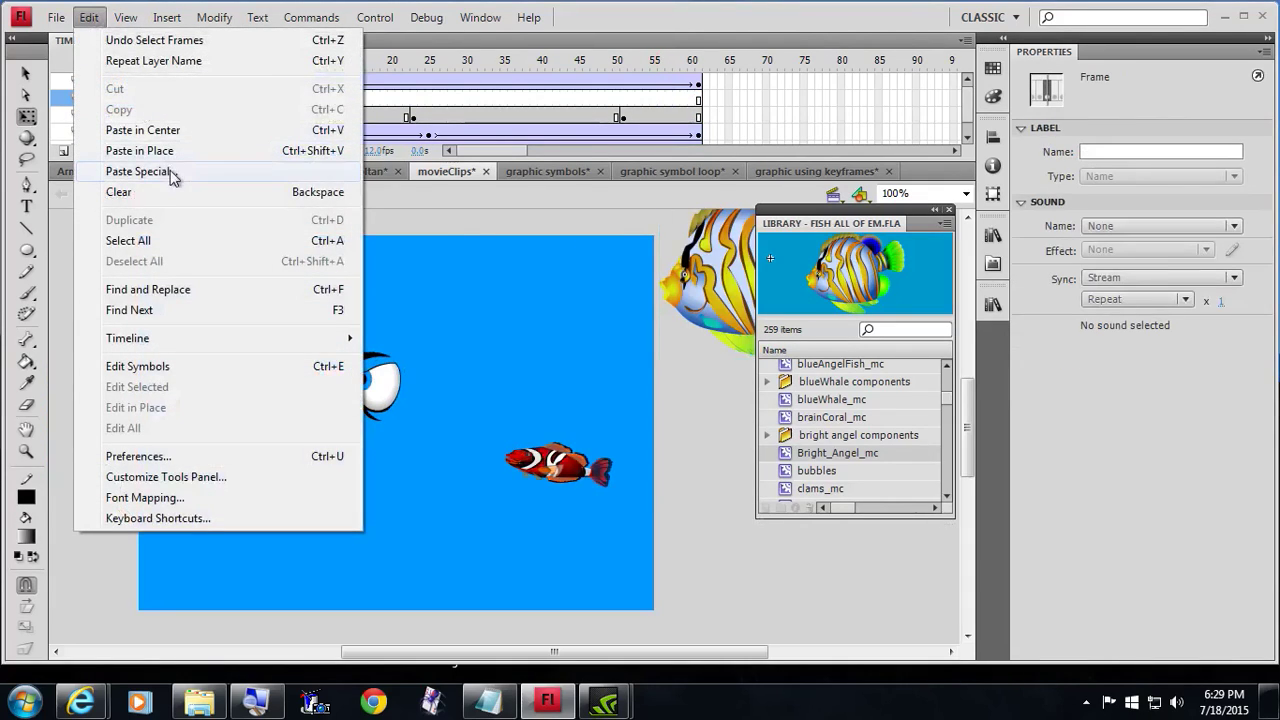
{"action": "left_click", "coordinate": [140, 150]}
{"action": "left_click_drag", "start_coordinate": [510, 436], "coordinate": [438, 382]}
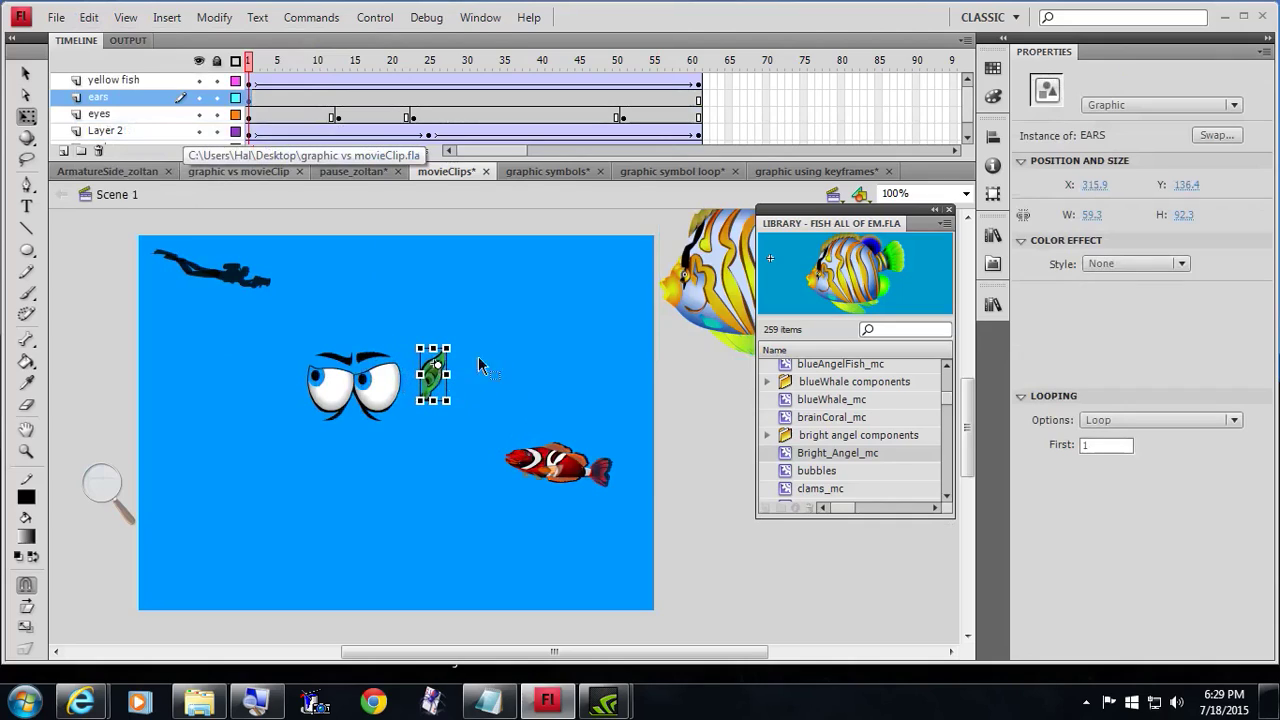
{"action": "left_click", "coordinate": [522, 336]}
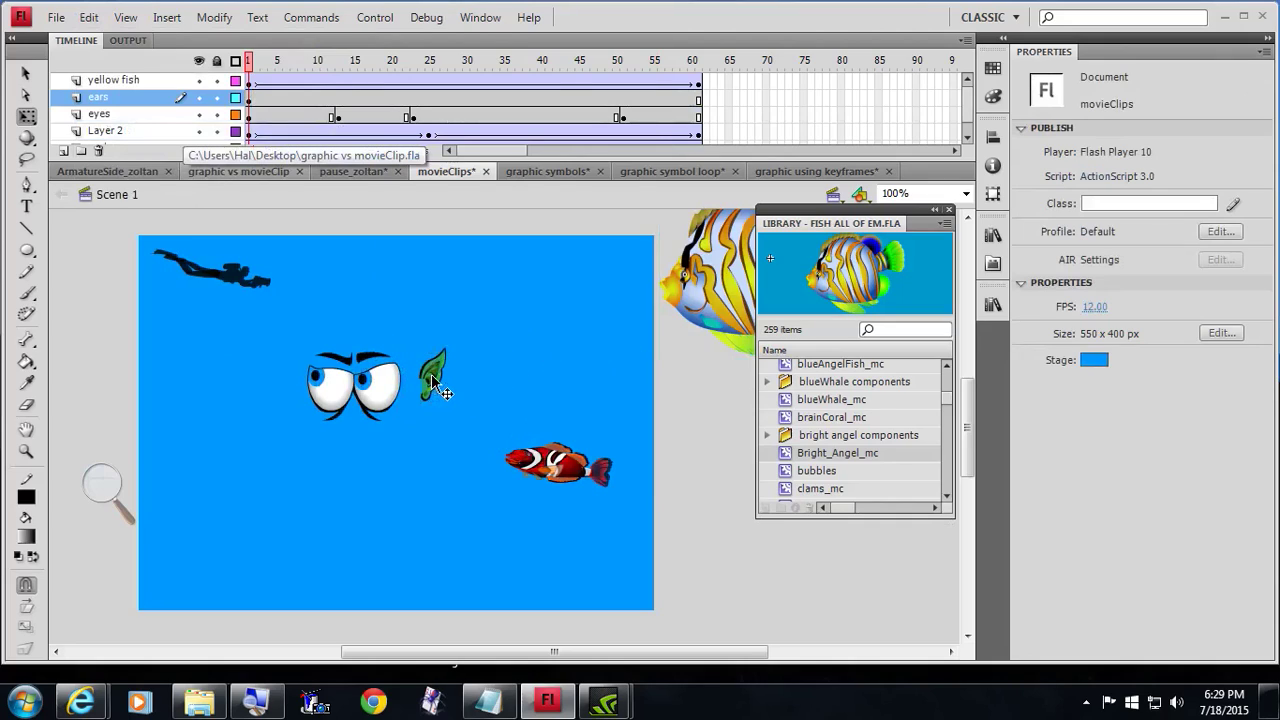
Enlarge the ear to about 85 by 148 px, keeping it beside the eyes at about X 326, Y 114.
{"action": "left_click", "coordinate": [432, 376]}
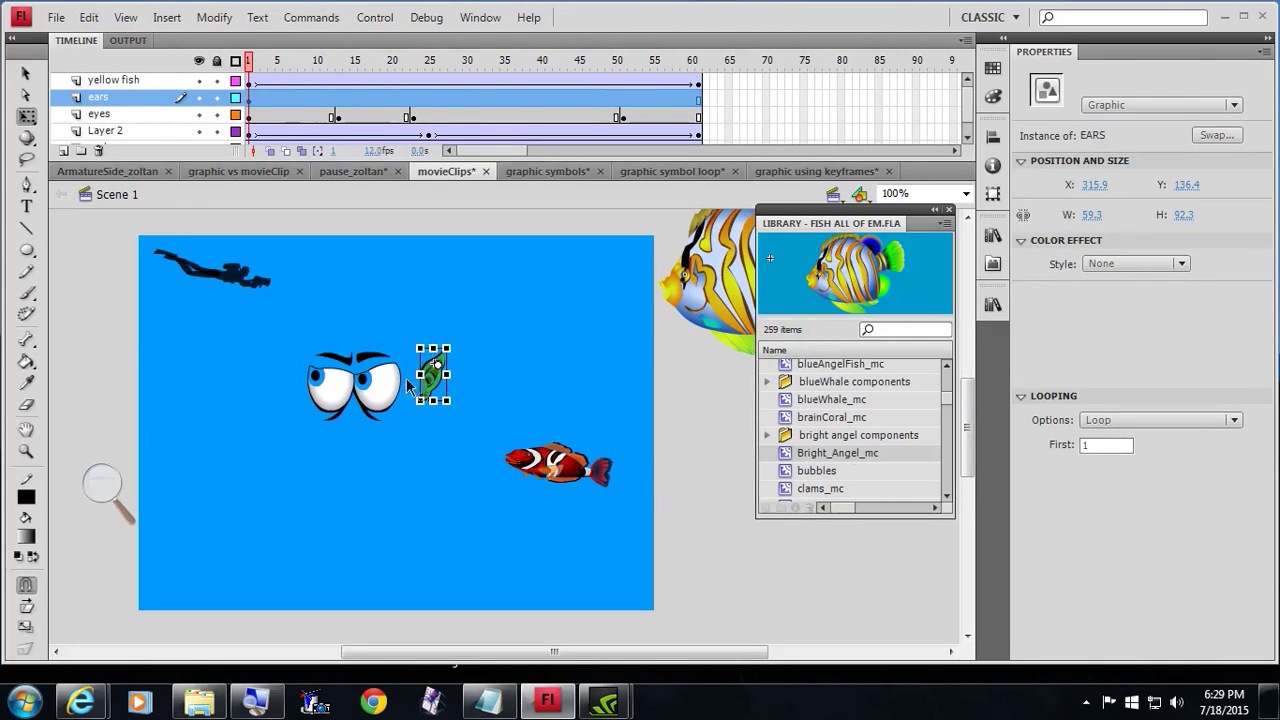
{"action": "left_click", "coordinate": [460, 354]}
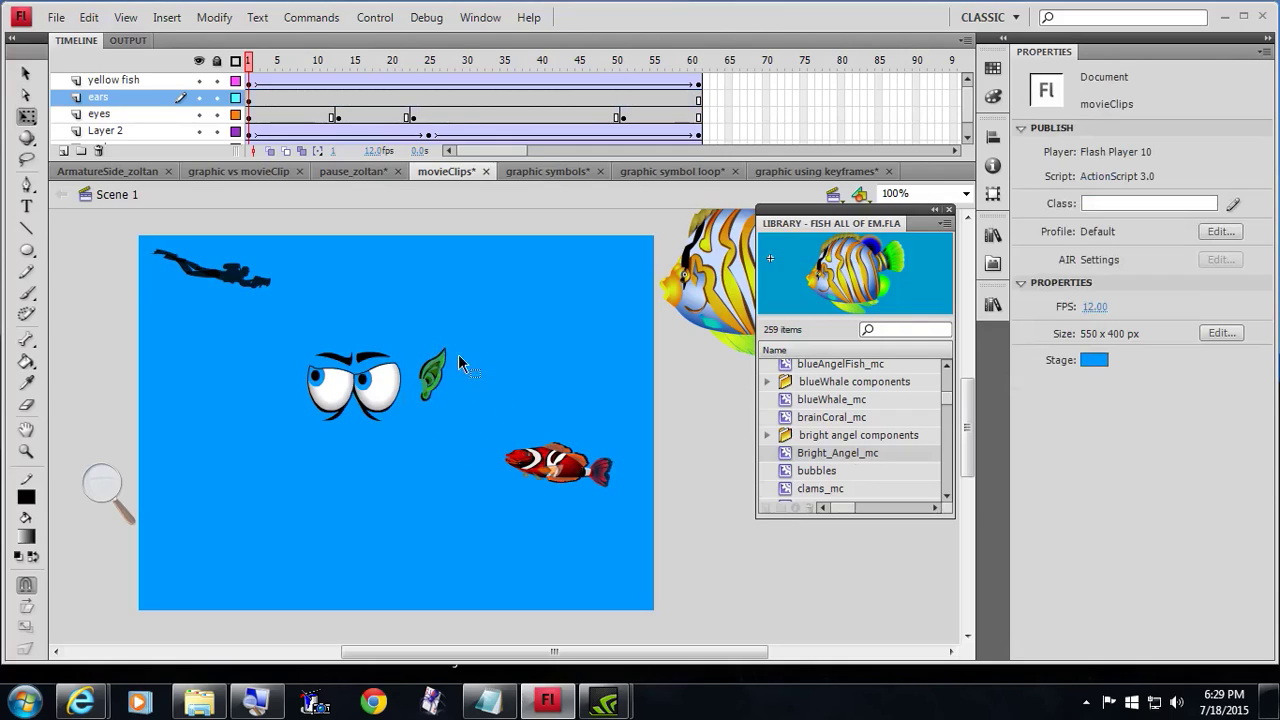
{"action": "left_click", "coordinate": [441, 372]}
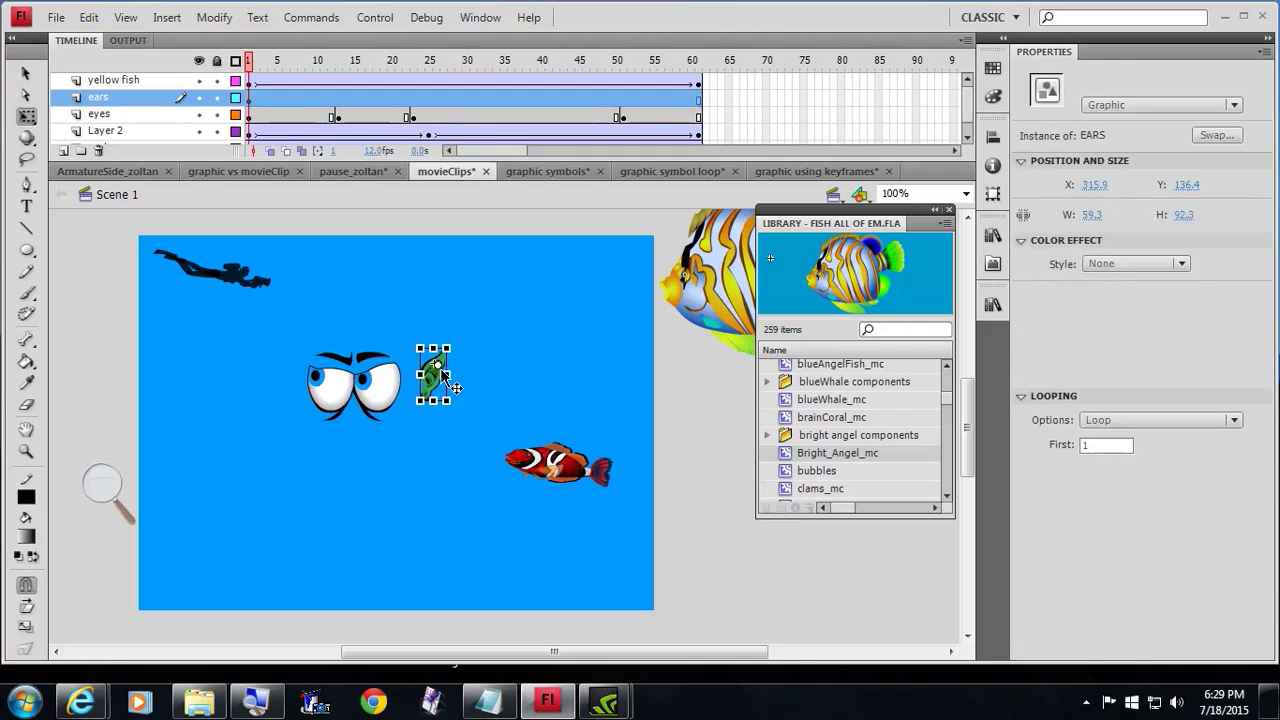
{"action": "left_click_drag", "start_coordinate": [446, 350], "coordinate": [449, 342]}
{"action": "left_click_drag", "start_coordinate": [431, 400], "coordinate": [442, 385]}
{"action": "left_click", "coordinate": [434, 476]}
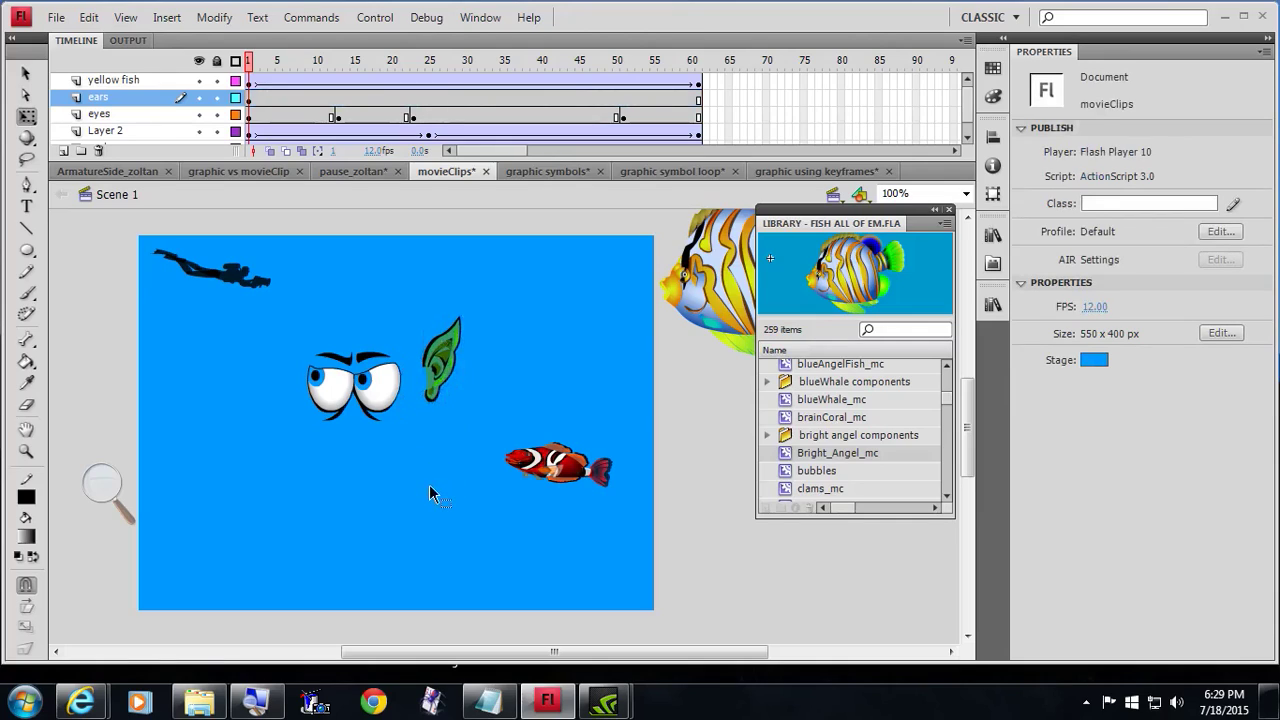
Open the enlarged ear's symbol, check its first two frames again, and go back to the main scene.
{"action": "mouse_move", "coordinate": [249, 62]}
{"action": "left_mouse_down"}
{"action": "mouse_move", "coordinate": [327, 84]}
{"action": "mouse_move", "coordinate": [249, 84]}
{"action": "left_mouse_up"}
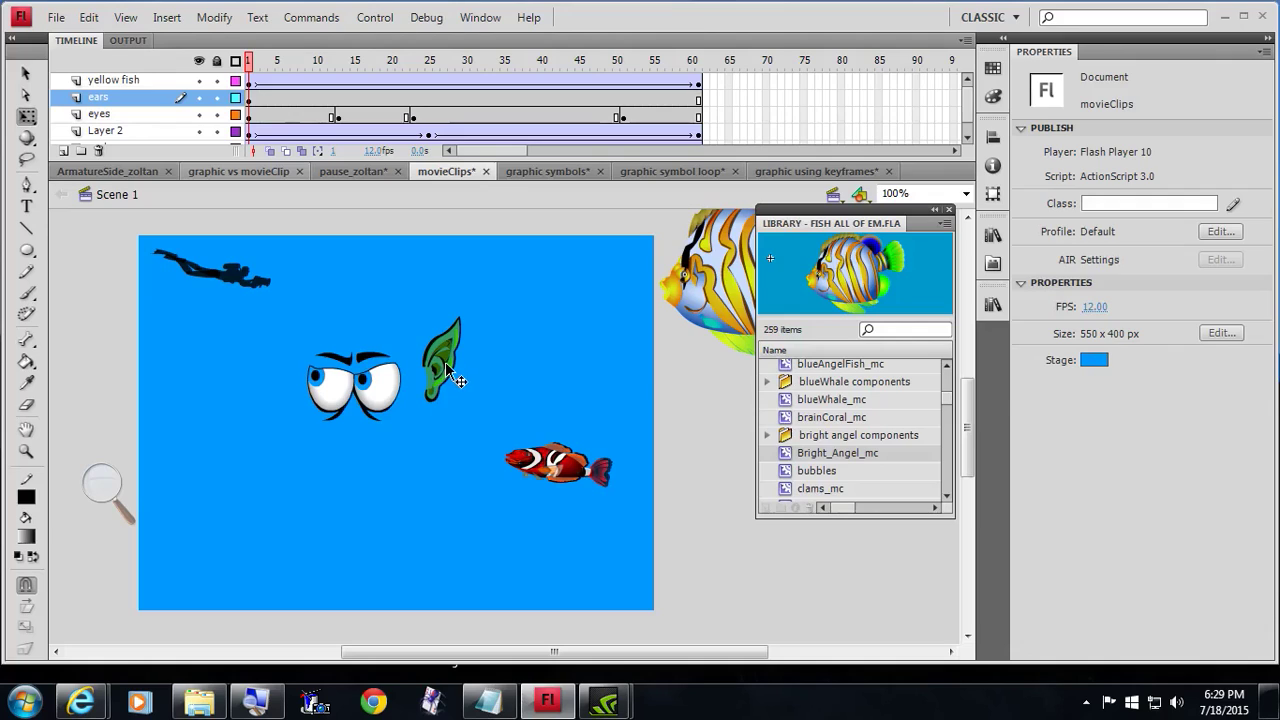
{"action": "left_click", "coordinate": [450, 372]}
{"action": "double_click", "coordinate": [449, 372]}
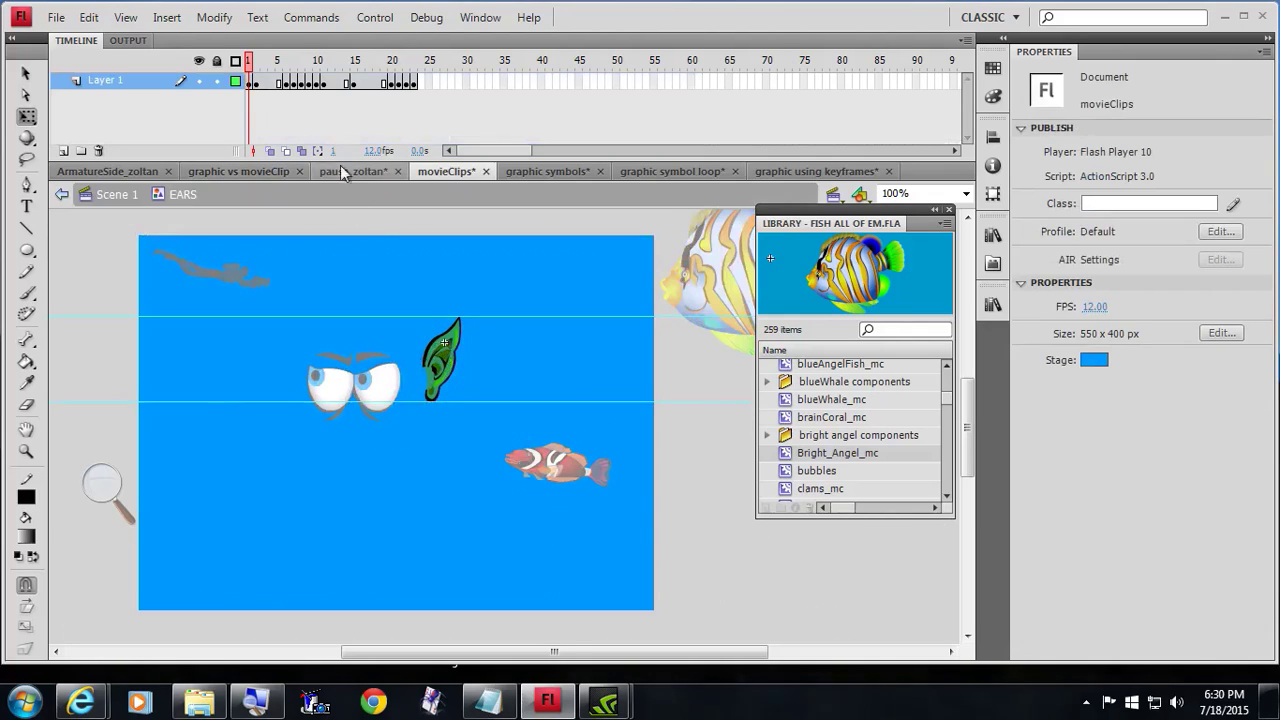
{"action": "left_click", "coordinate": [257, 62]}
{"action": "mouse_move", "coordinate": [260, 64]}
{"action": "left_mouse_down"}
{"action": "mouse_move", "coordinate": [404, 68]}
{"action": "mouse_move", "coordinate": [262, 85]}
{"action": "left_mouse_up"}
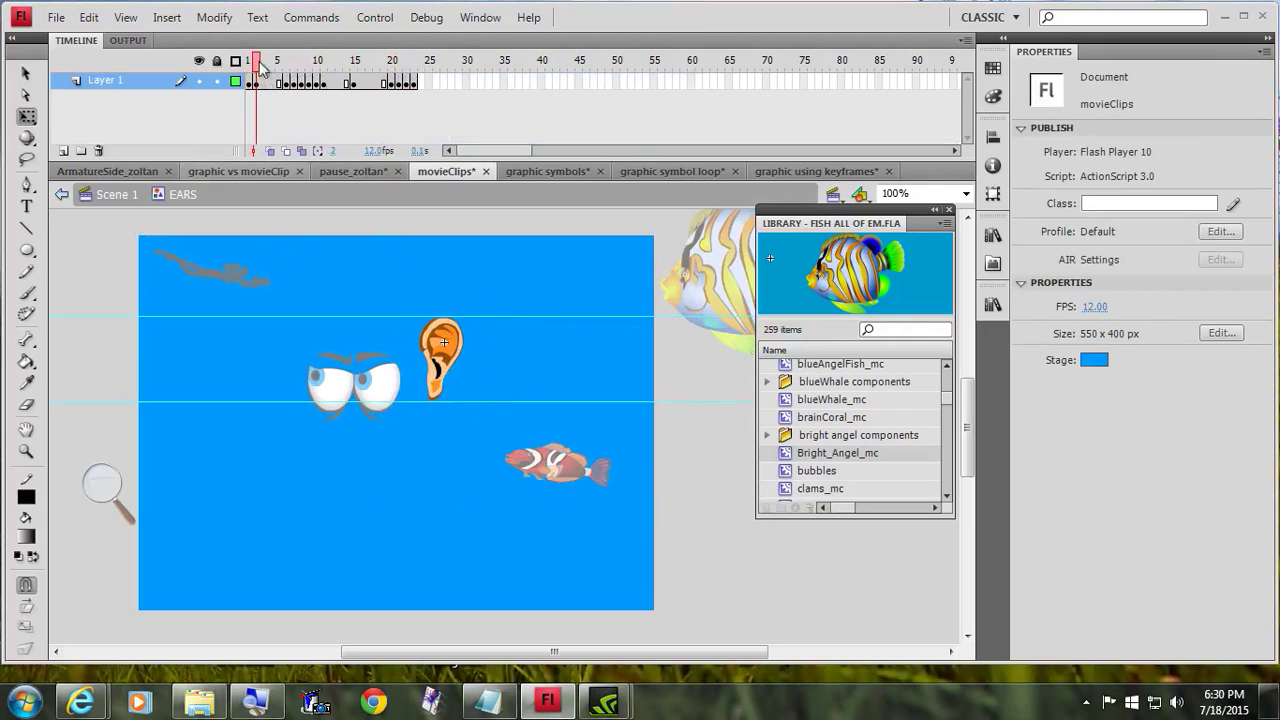
{"action": "left_click", "coordinate": [249, 63]}
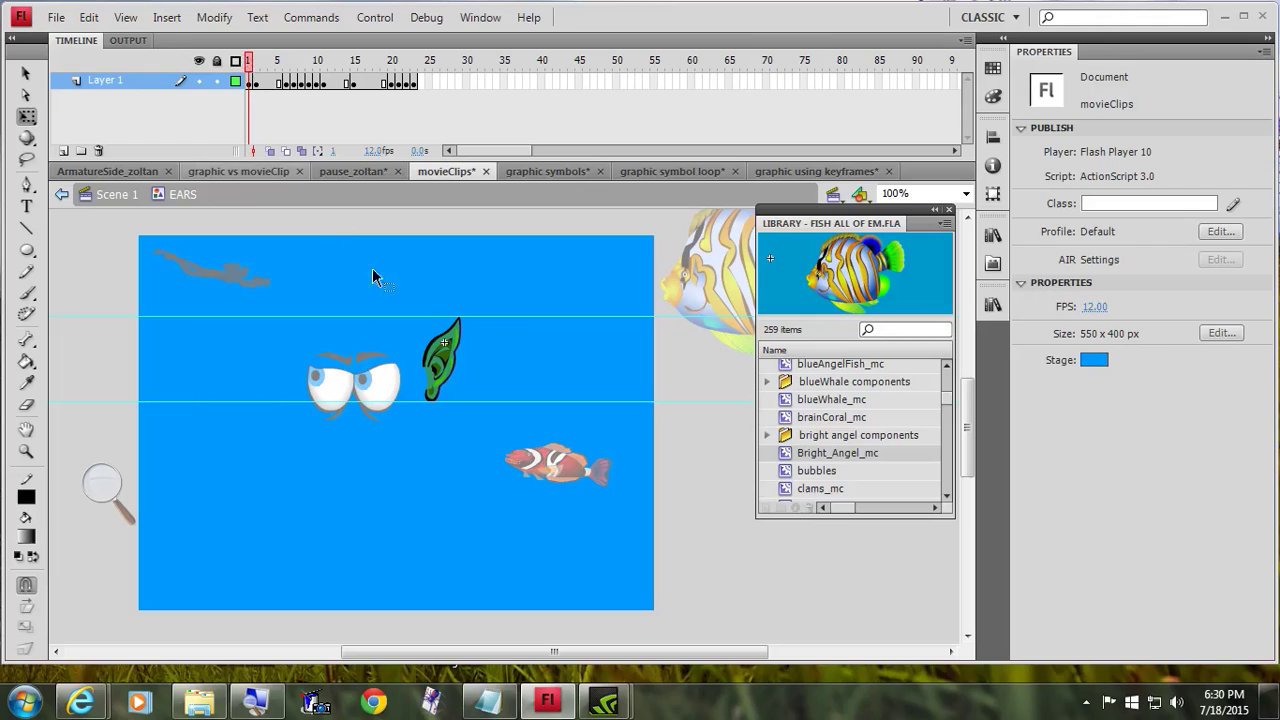
{"action": "double_click", "coordinate": [428, 448]}
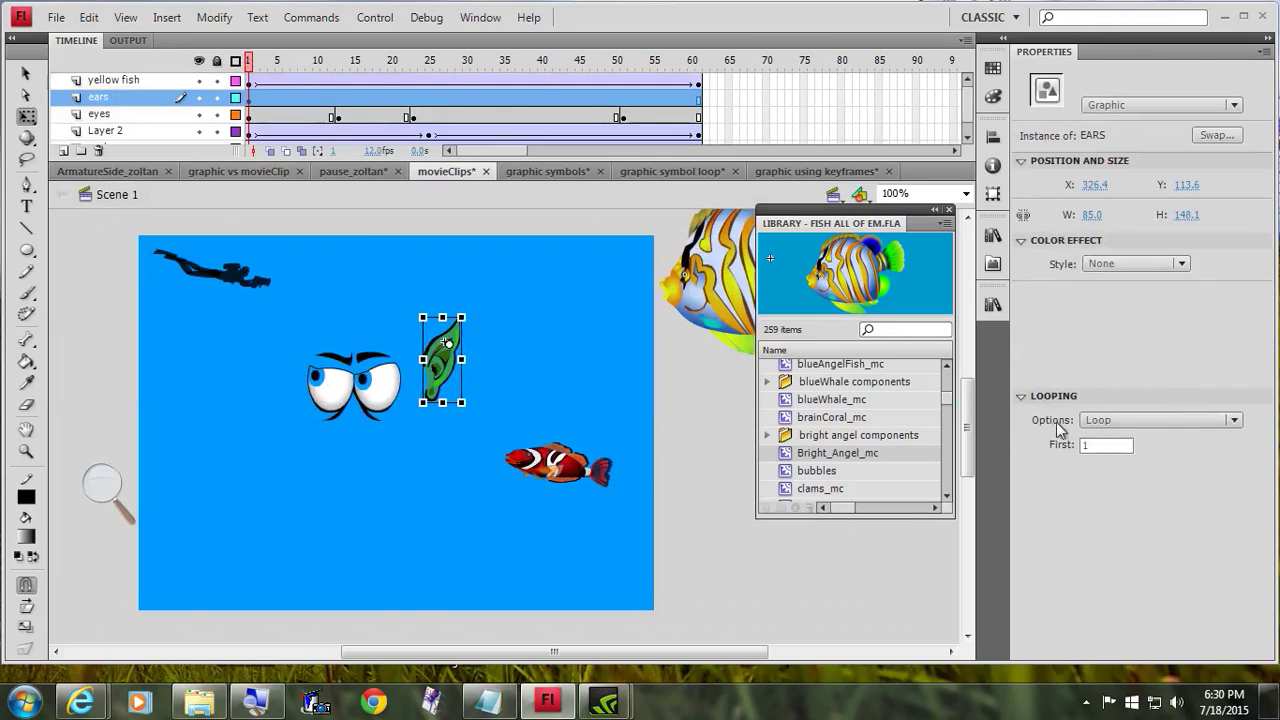
Set the ear's looping option to Single Frame and scrub the main timeline to frame 18.
{"action": "left_click", "coordinate": [1234, 420]}
{"action": "left_click", "coordinate": [1220, 483]}
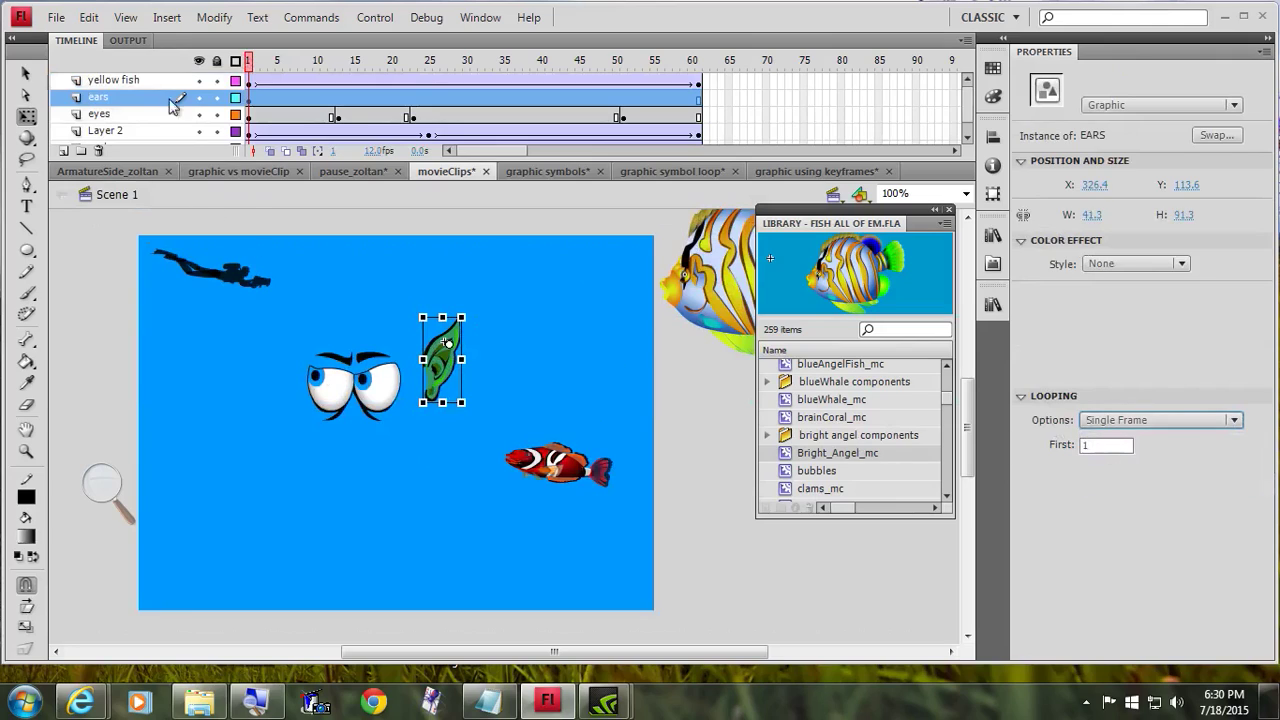
{"action": "left_click_drag", "start_coordinate": [254, 63], "coordinate": [376, 66]}
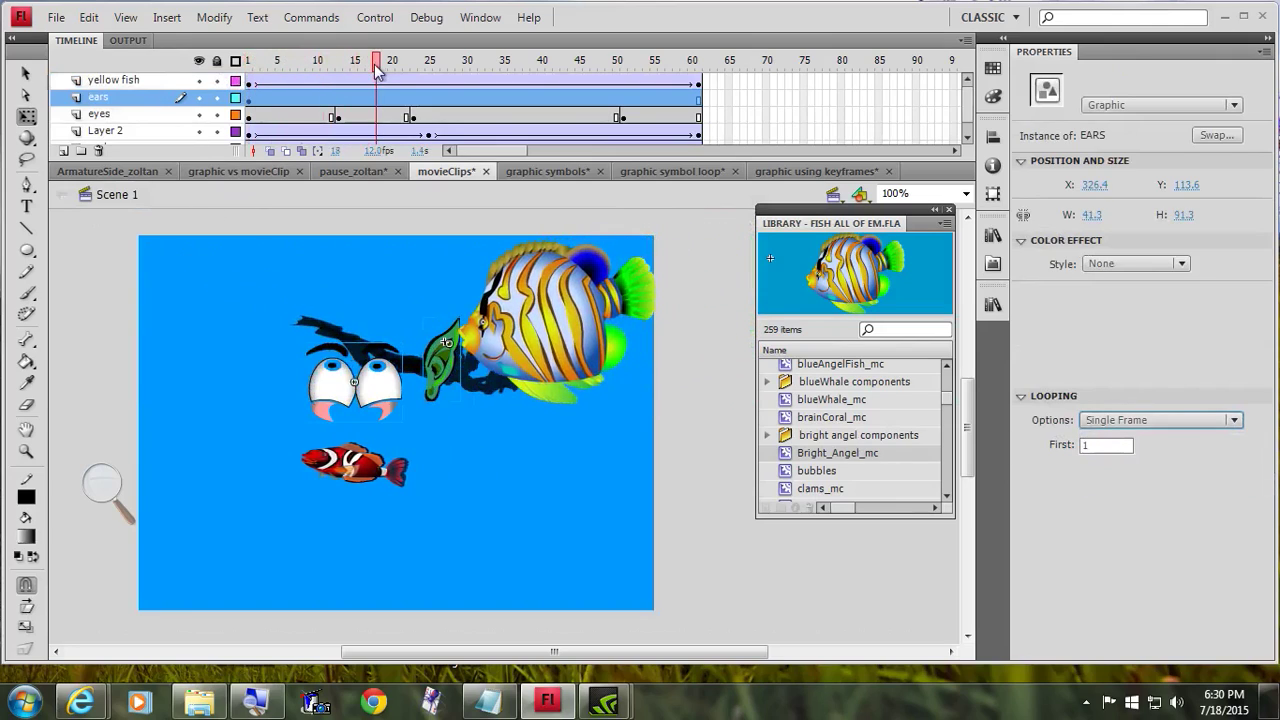
Insert a keyframe at frame 18 of the ears layer and skew the ear into a lowered pose at about X 317, Y 134.
{"action": "left_click", "coordinate": [441, 400]}
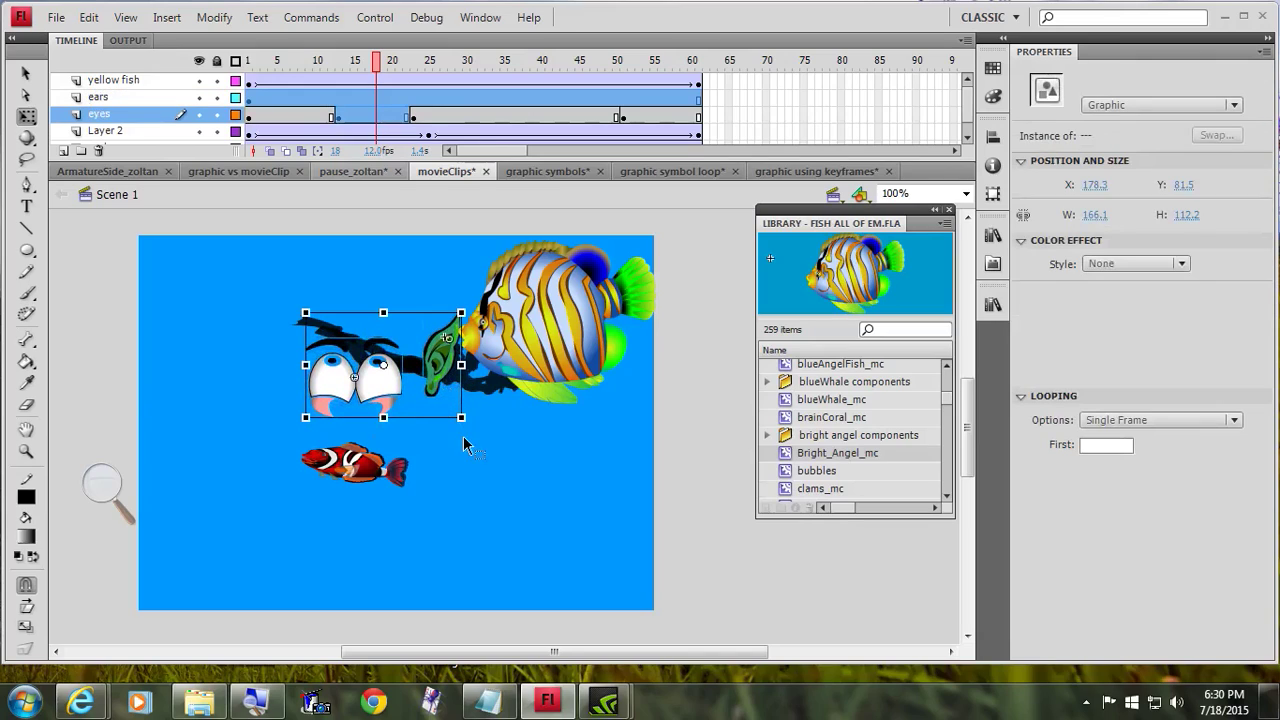
{"action": "left_click", "coordinate": [467, 444]}
{"action": "left_click", "coordinate": [445, 378]}
{"action": "left_click", "coordinate": [375, 97]}
{"action": "right_click", "coordinate": [375, 97]}
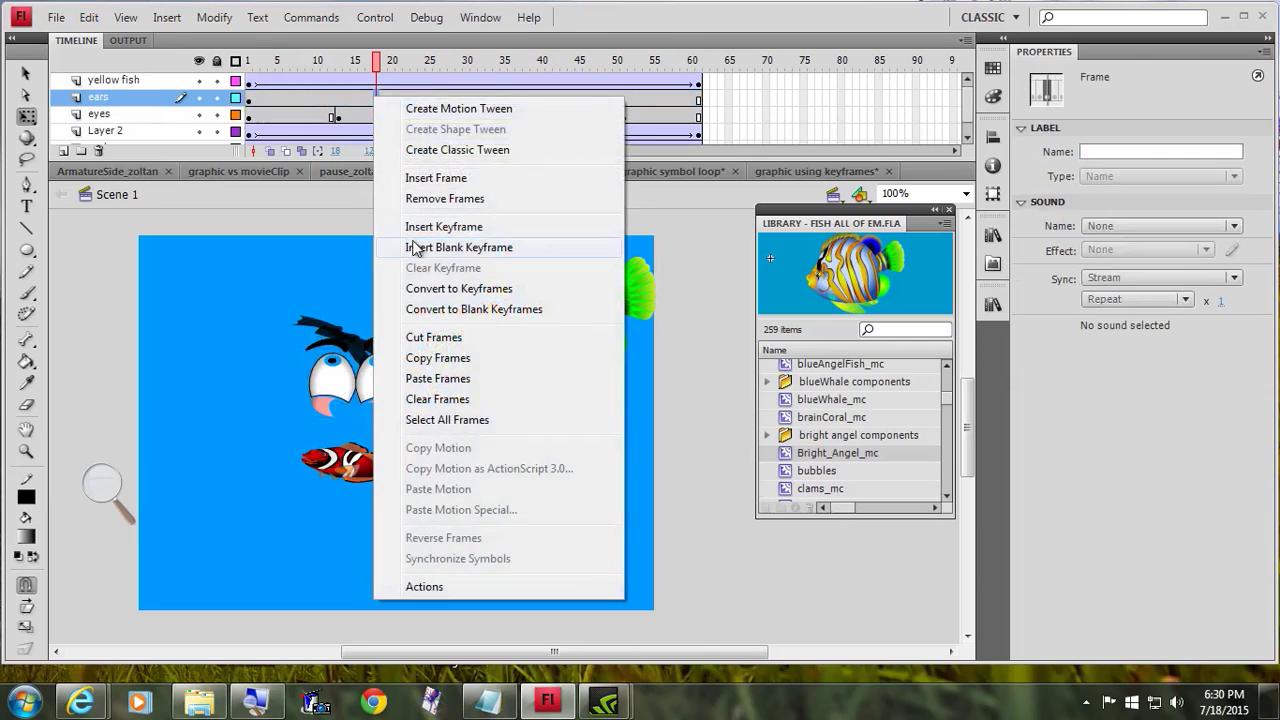
{"action": "left_click", "coordinate": [440, 226]}
{"action": "left_click_drag", "start_coordinate": [462, 363], "coordinate": [438, 386]}
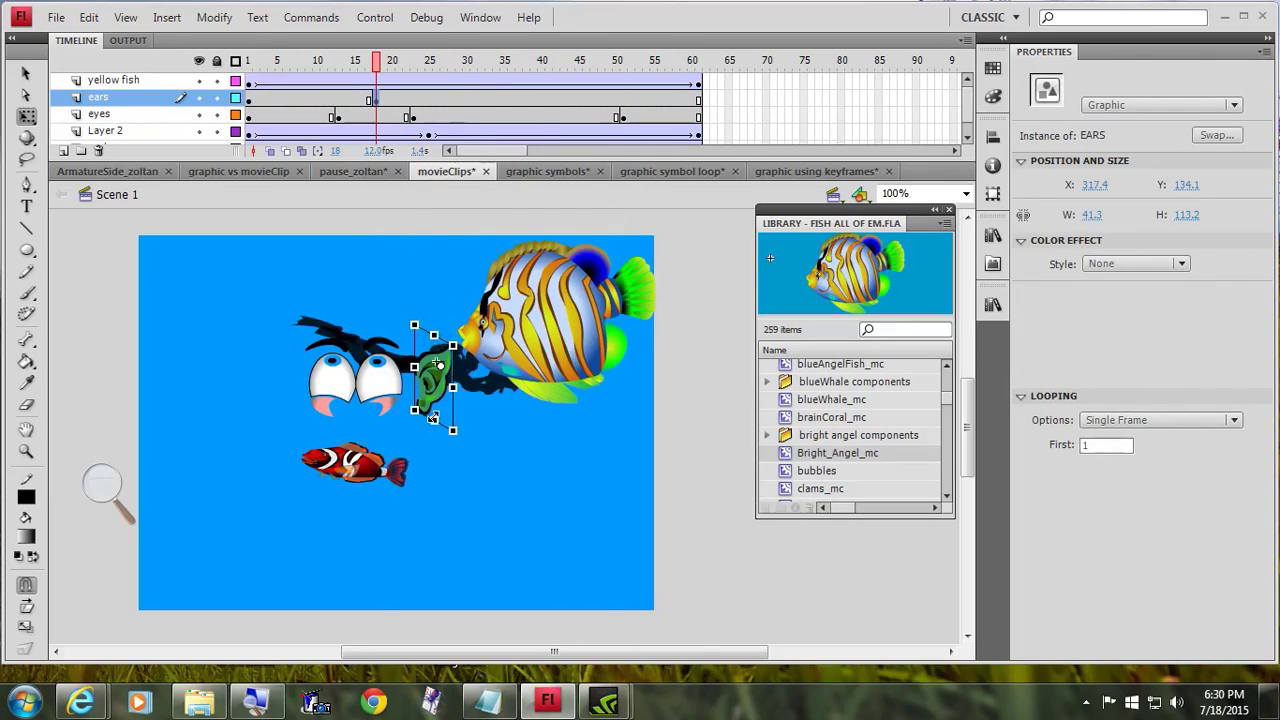
Move the ears layer's second keyframe to frame 13, in line with the eyes keyframe, and scrub the timeline to frame 3.
{"action": "left_click_drag", "start_coordinate": [378, 65], "coordinate": [322, 82]}
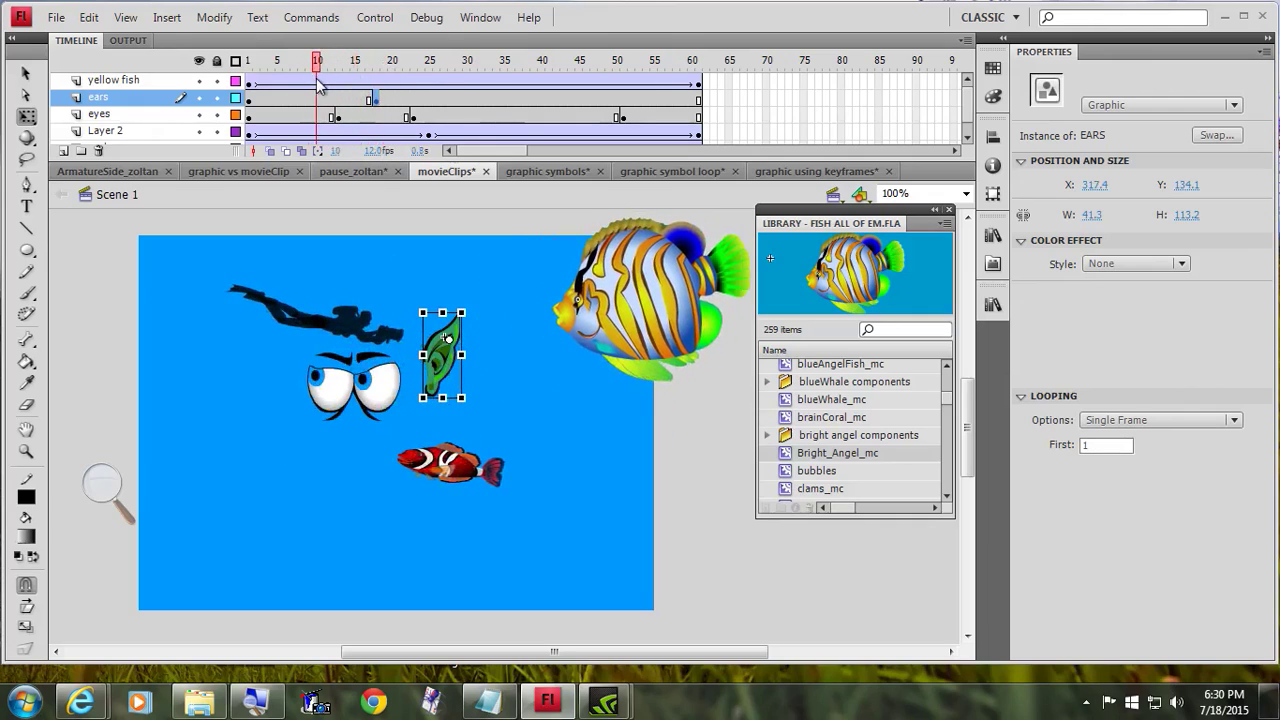
{"action": "left_click", "coordinate": [372, 100]}
{"action": "left_click_drag", "start_coordinate": [378, 102], "coordinate": [264, 70]}
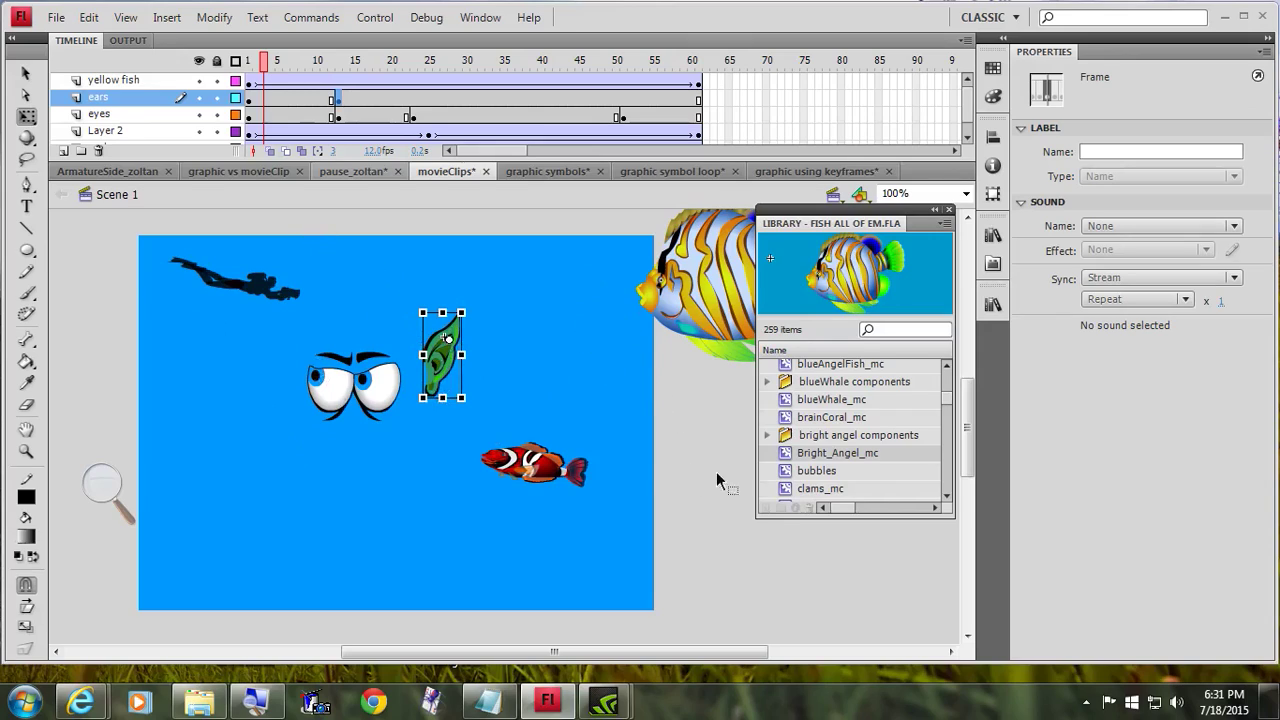
Switch to the Windows Magnifier, return its zoom to 100% and minimize it.
{"action": "left_click", "coordinate": [100, 488]}
{"action": "left_click", "coordinate": [124, 494]}
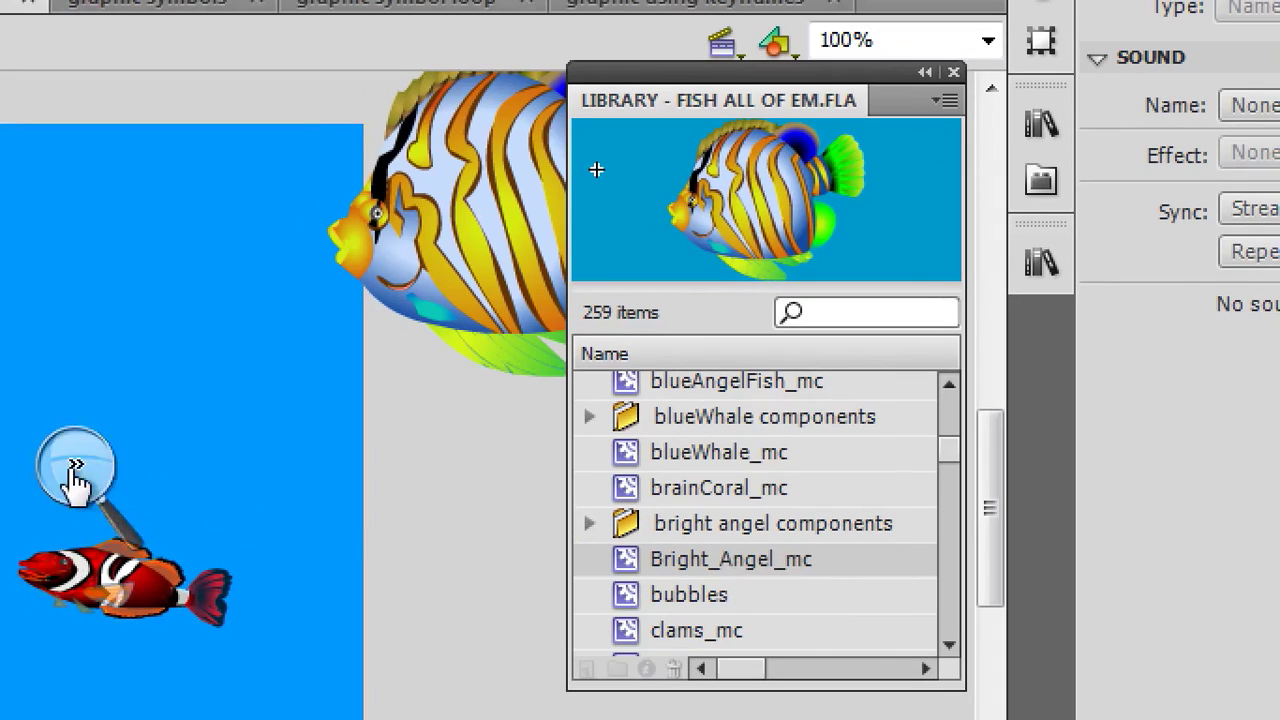
{"action": "left_click", "coordinate": [75, 466]}
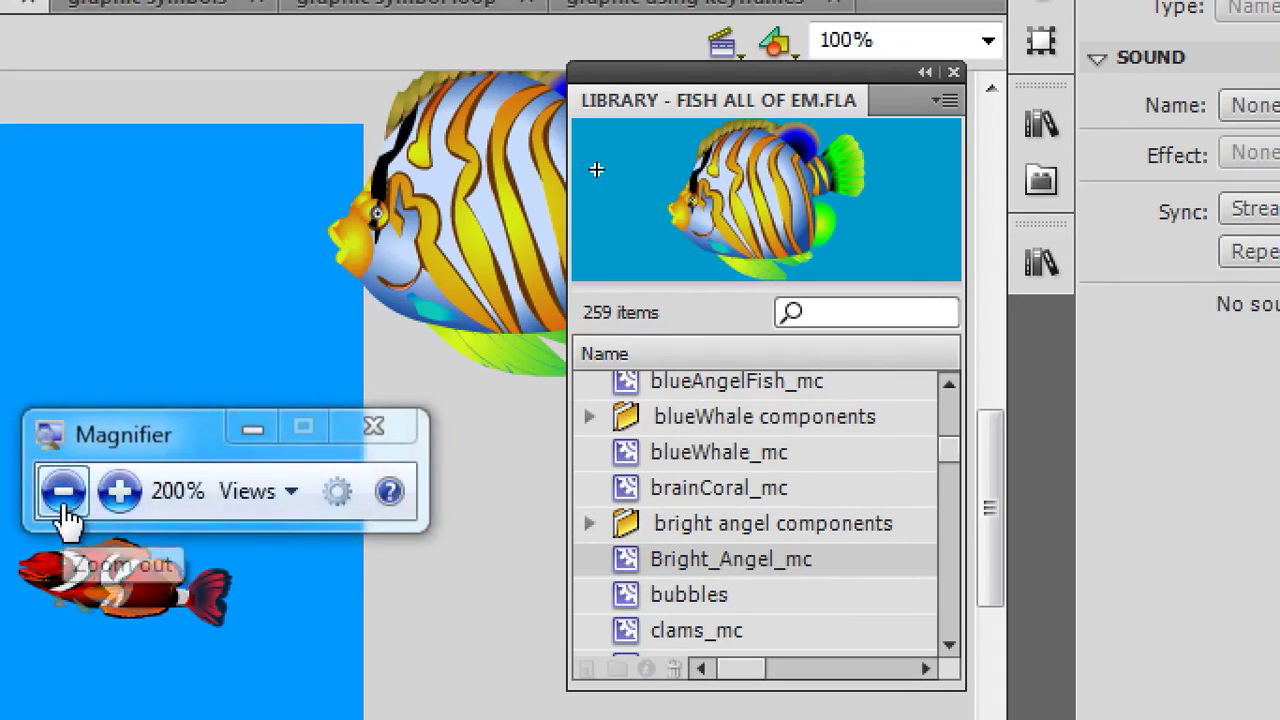
{"action": "left_click", "coordinate": [74, 508]}
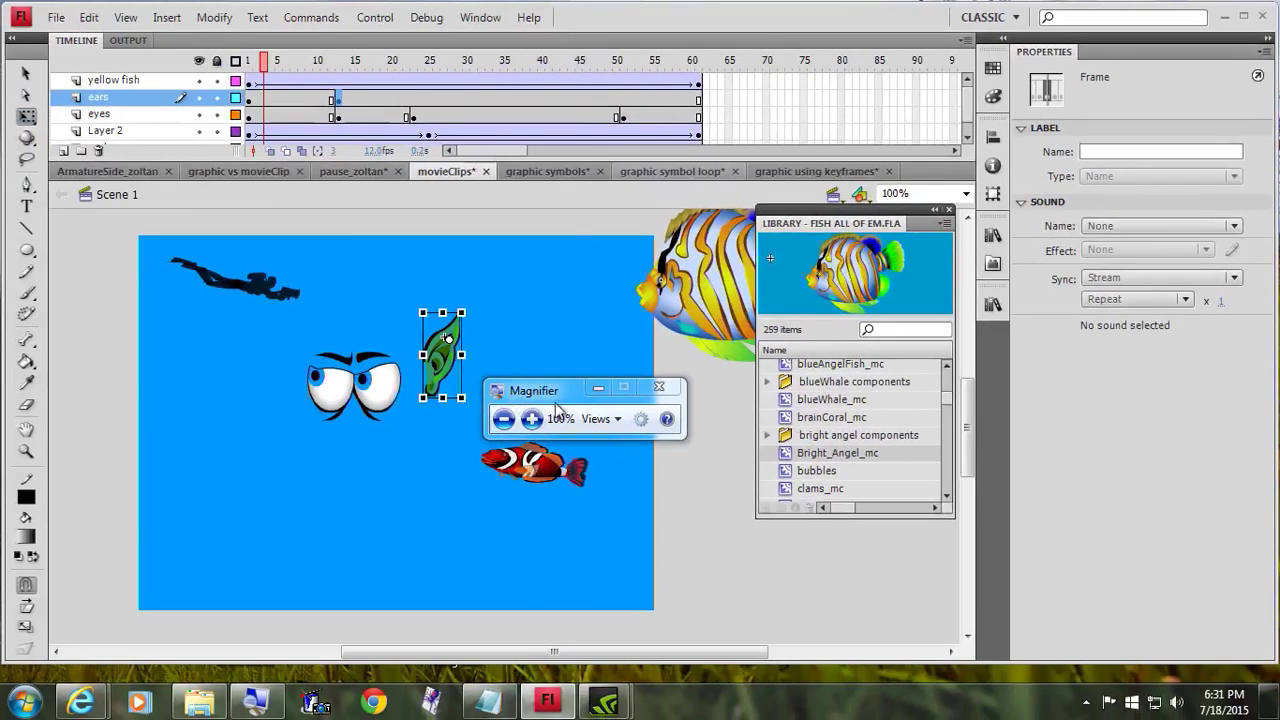
{"action": "left_click", "coordinate": [598, 388]}
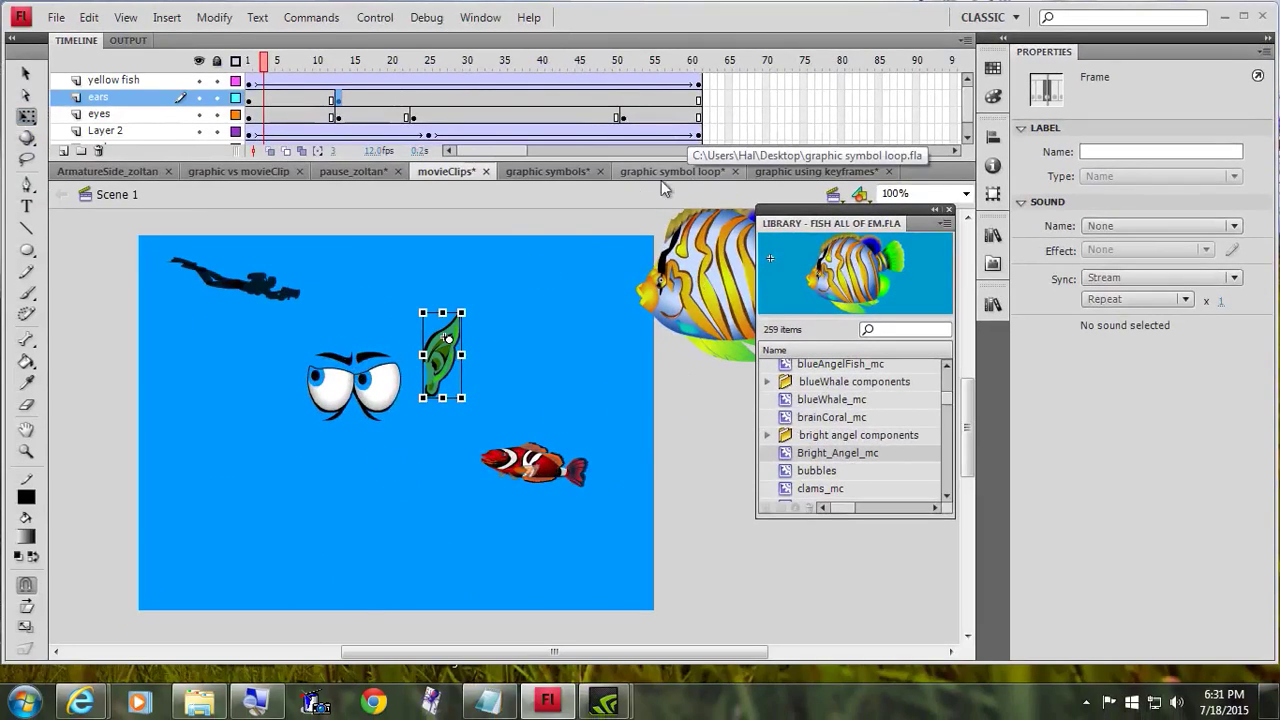